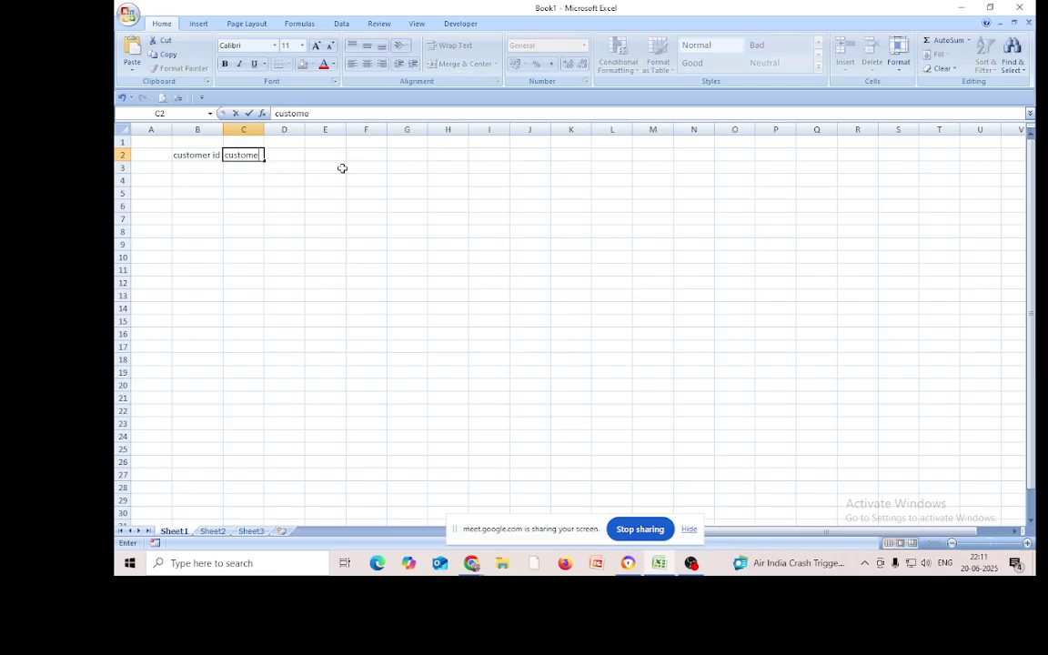
Enter 'customer name' in C2 and 'phone number' in D2, autofitting column C
{"action": "type", "text": "tomer name"}
{"action": "left_click", "coordinate": [351, 230]}
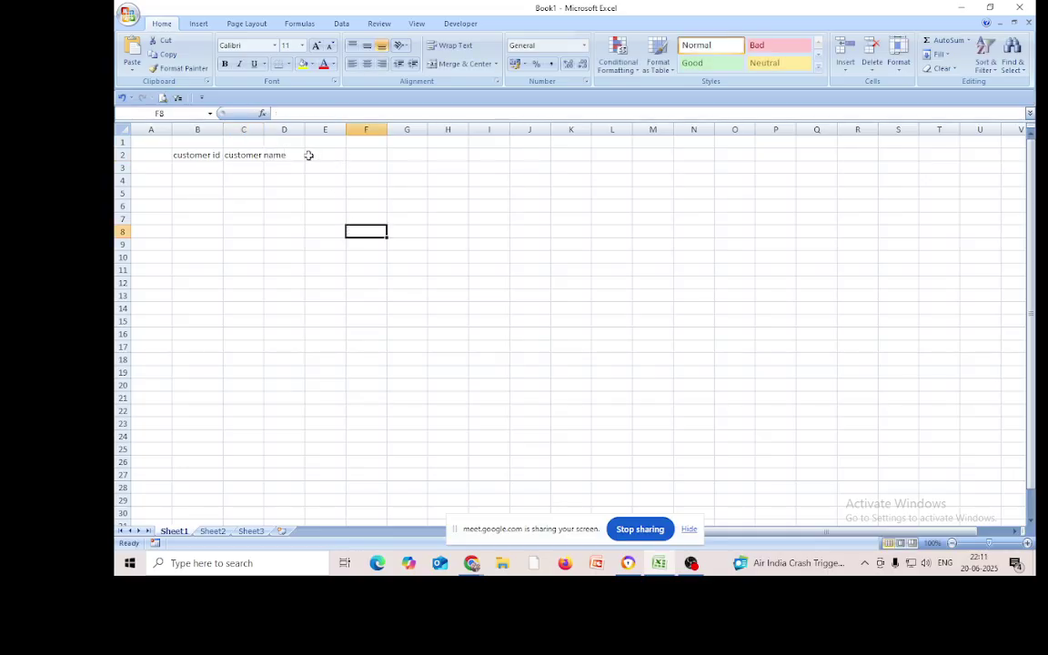
{"action": "double_click", "coordinate": [263, 127]}
{"action": "left_click", "coordinate": [304, 155]}
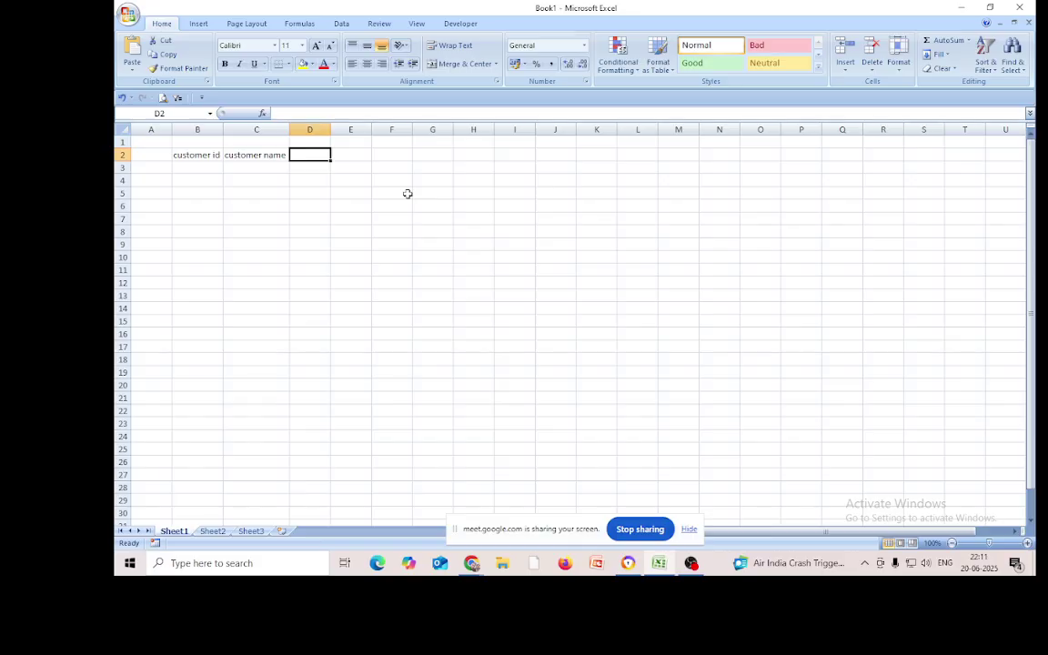
{"action": "type", "text": "phone num"}
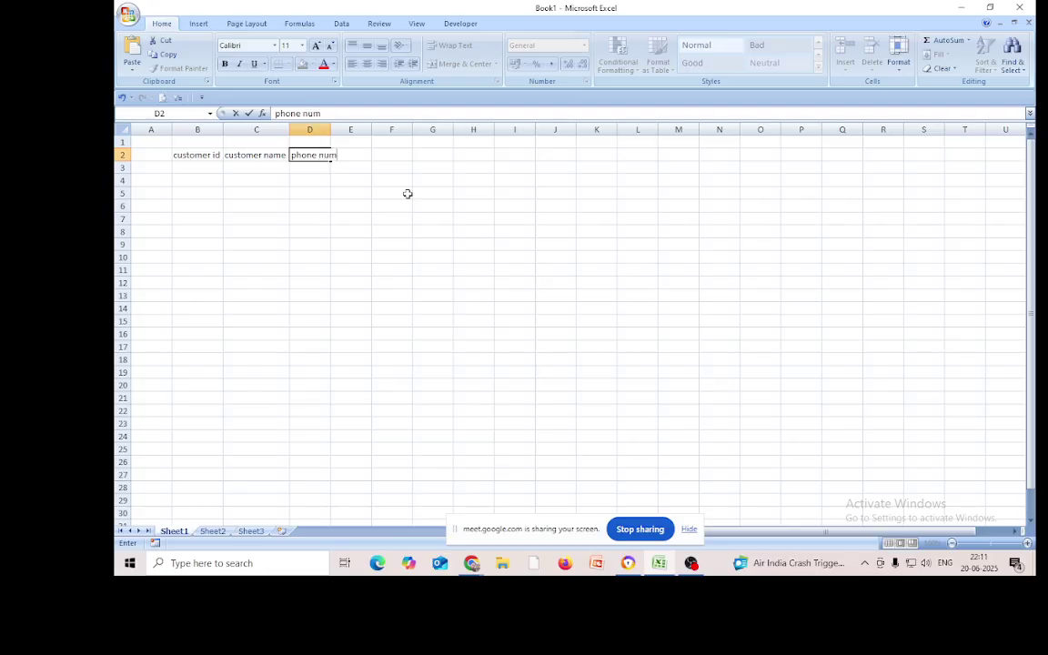
{"action": "type", "text": "ber"}
{"action": "left_click", "coordinate": [514, 206]}
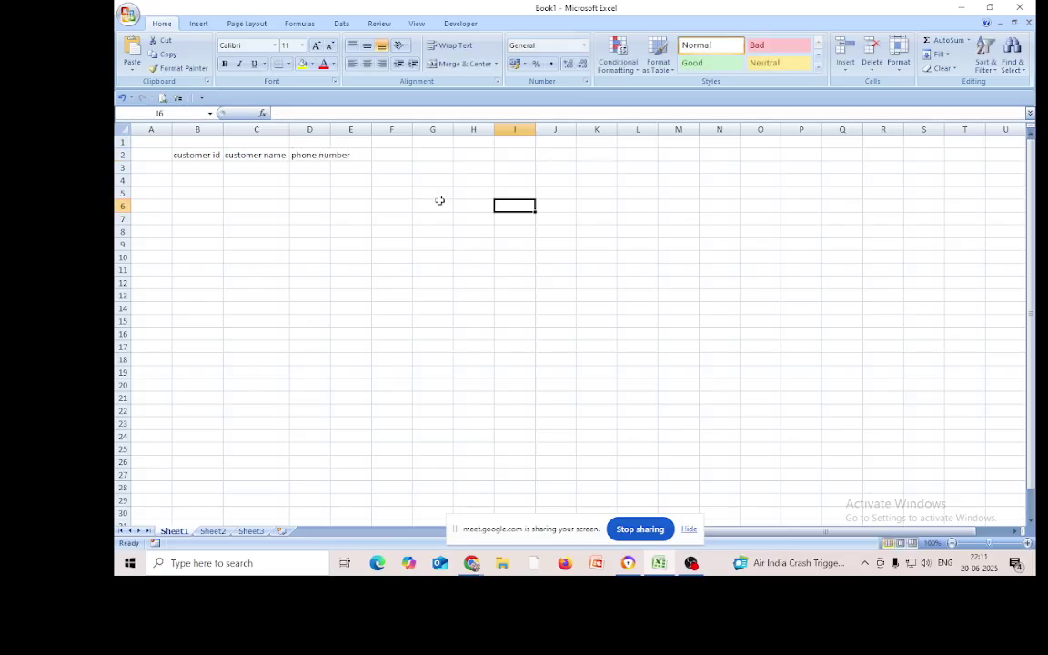
Enter 'address' in E2 and 'bank balance' in F2, autofitting column F
{"action": "left_click", "coordinate": [365, 155]}
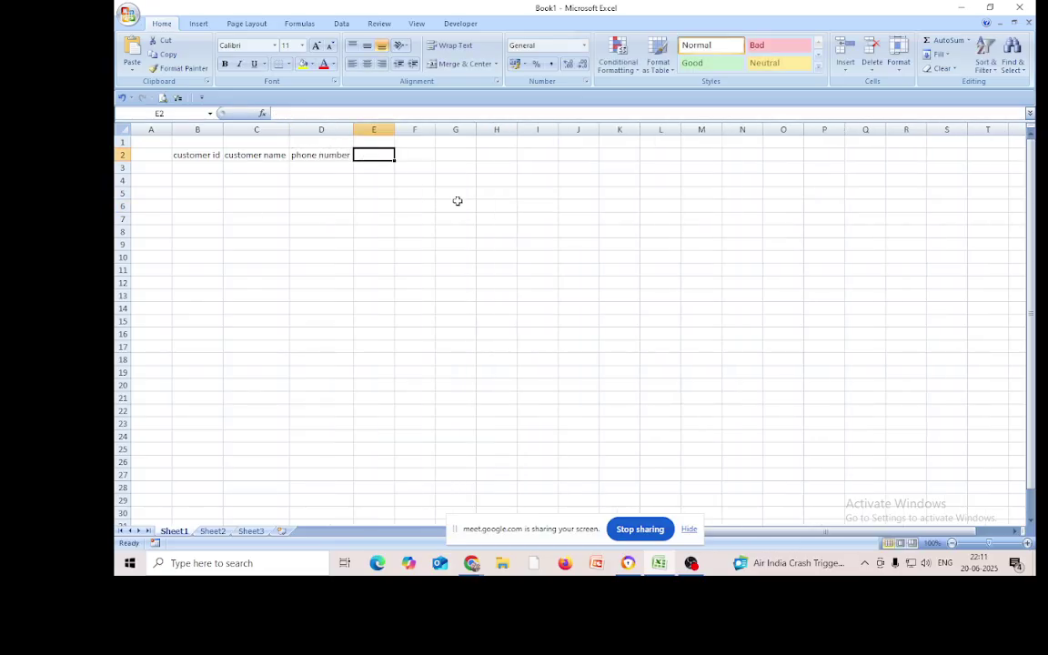
{"action": "type", "text": "address"}
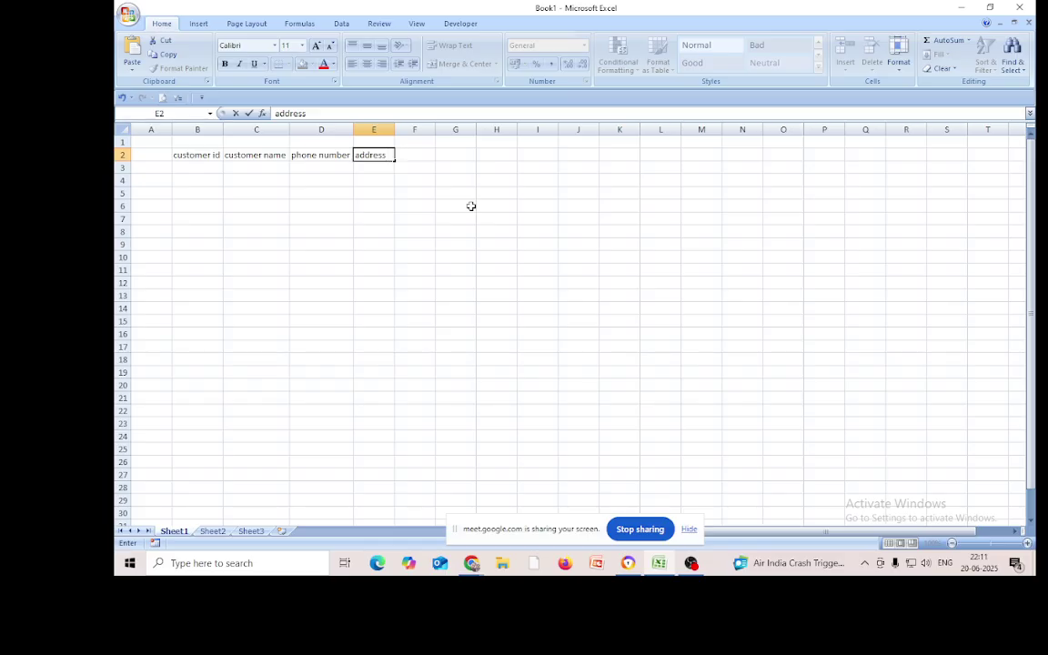
{"action": "left_click", "coordinate": [415, 154]}
{"action": "type", "text": "bank balance"}
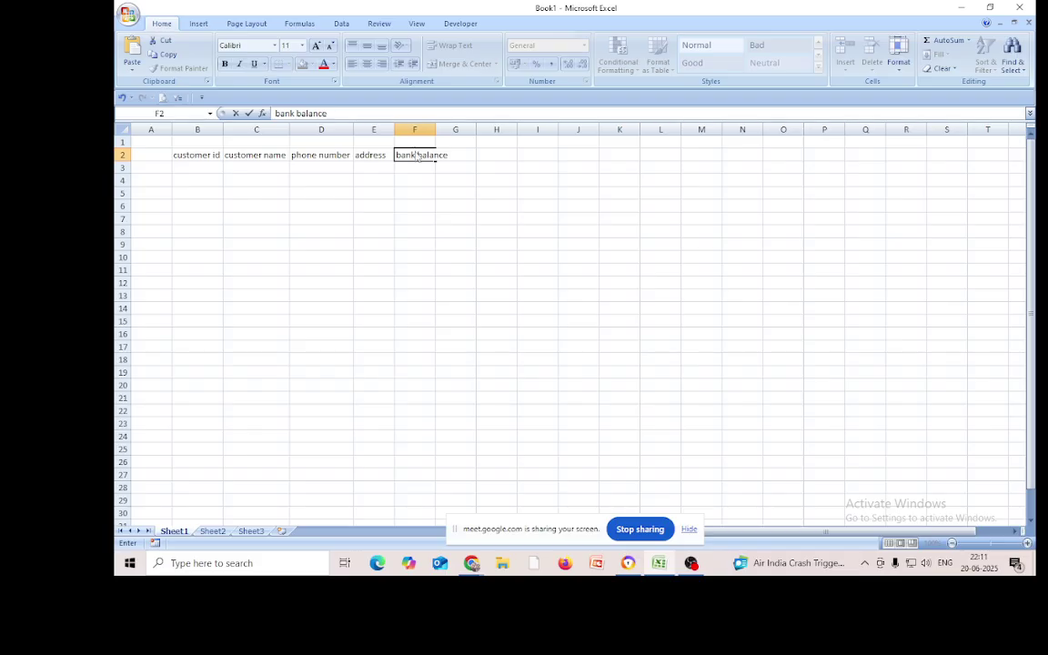
{"action": "left_click", "coordinate": [583, 232]}
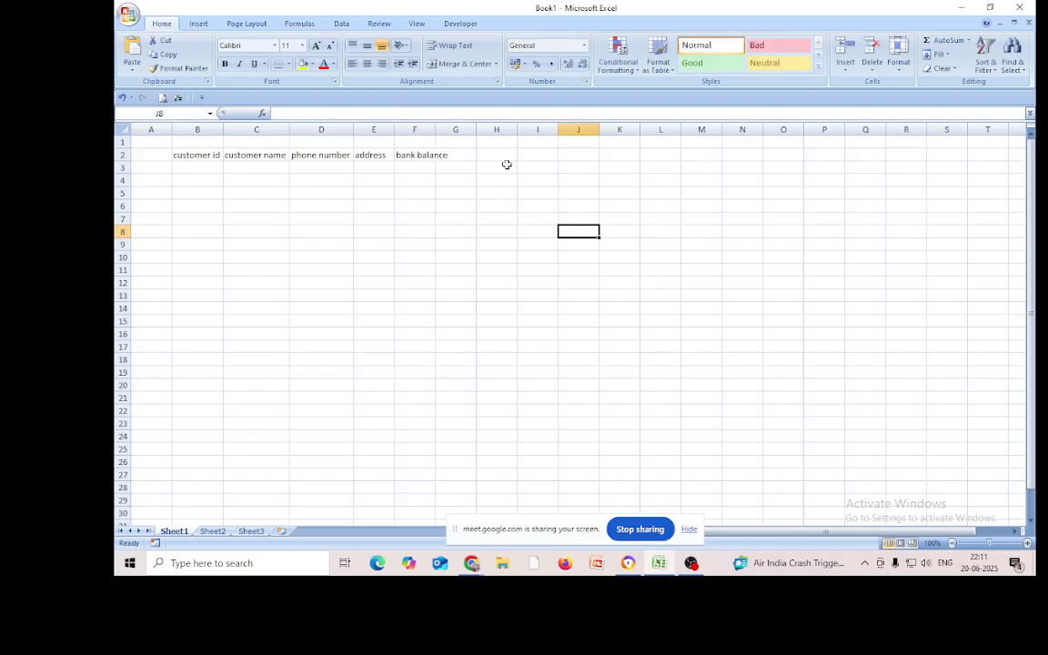
{"action": "double_click", "coordinate": [435, 130]}
{"action": "left_click", "coordinate": [519, 230]}
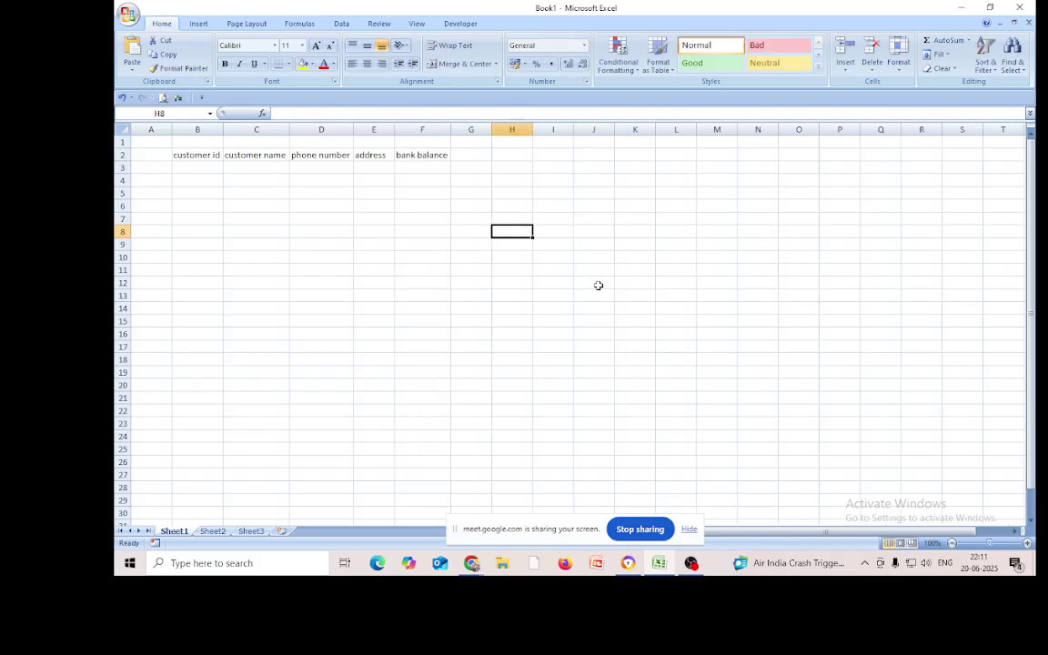
{"action": "left_click", "coordinate": [194, 169]}
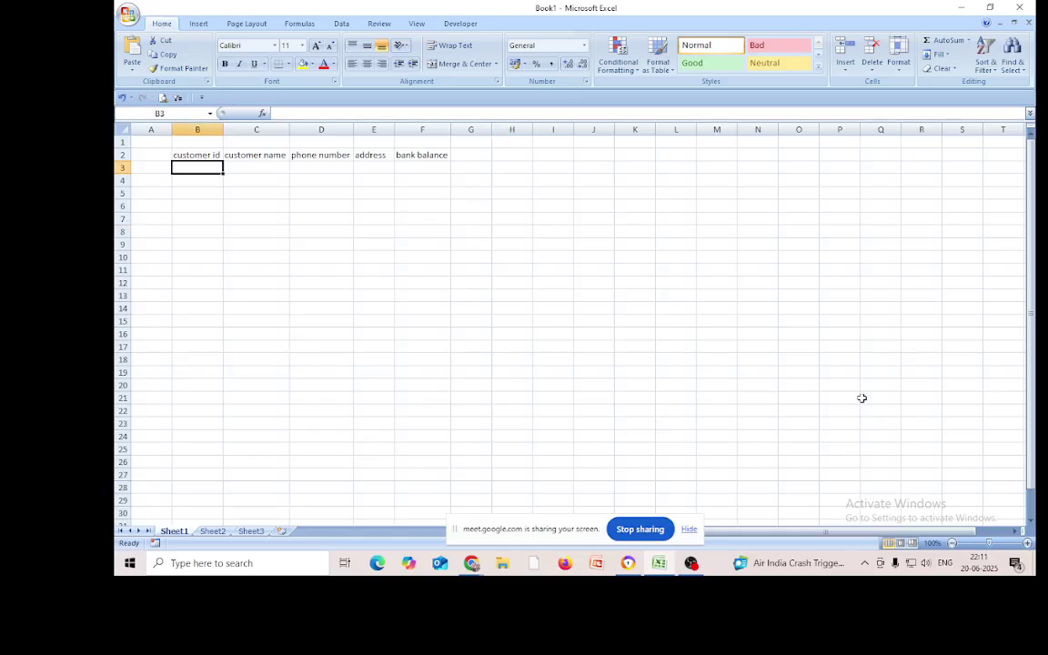
Enter 101 in B3 and fill a series to 110 in B12, clearing extra ids 111–116
{"action": "type", "text": "101"}
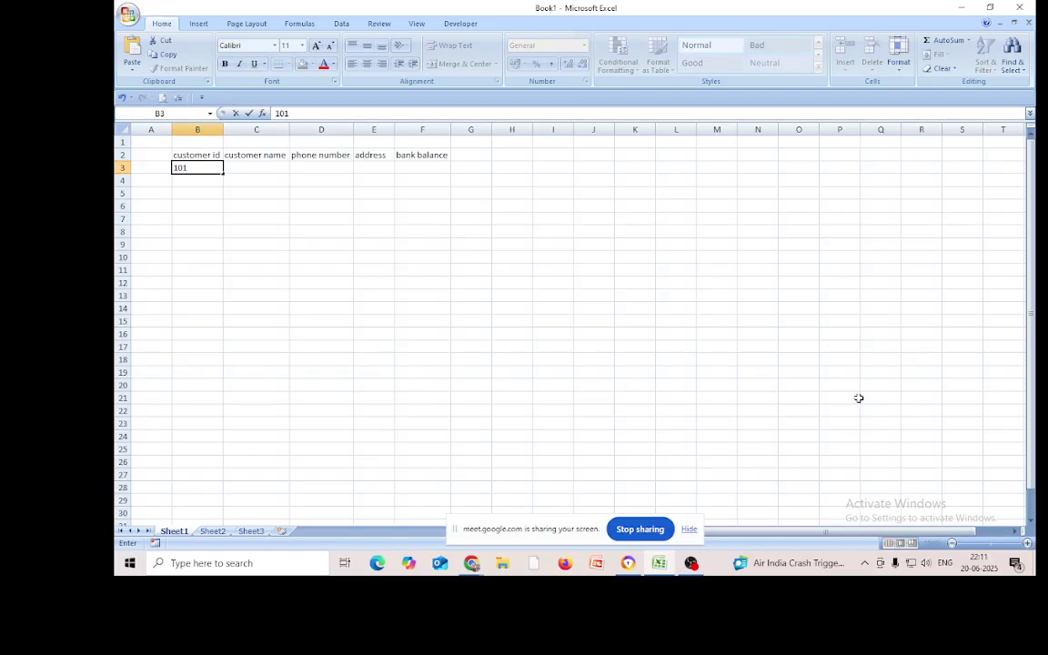
{"action": "left_click", "coordinate": [314, 257]}
{"action": "left_click", "coordinate": [200, 165]}
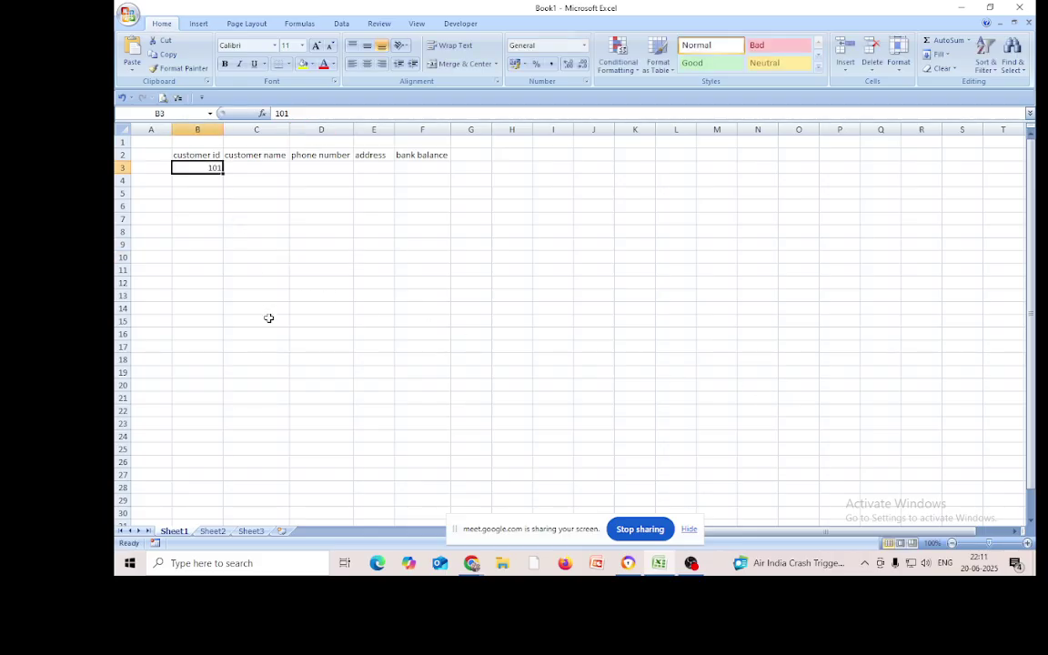
{"action": "left_click_drag", "start_coordinate": [222, 172], "coordinate": [219, 363]}
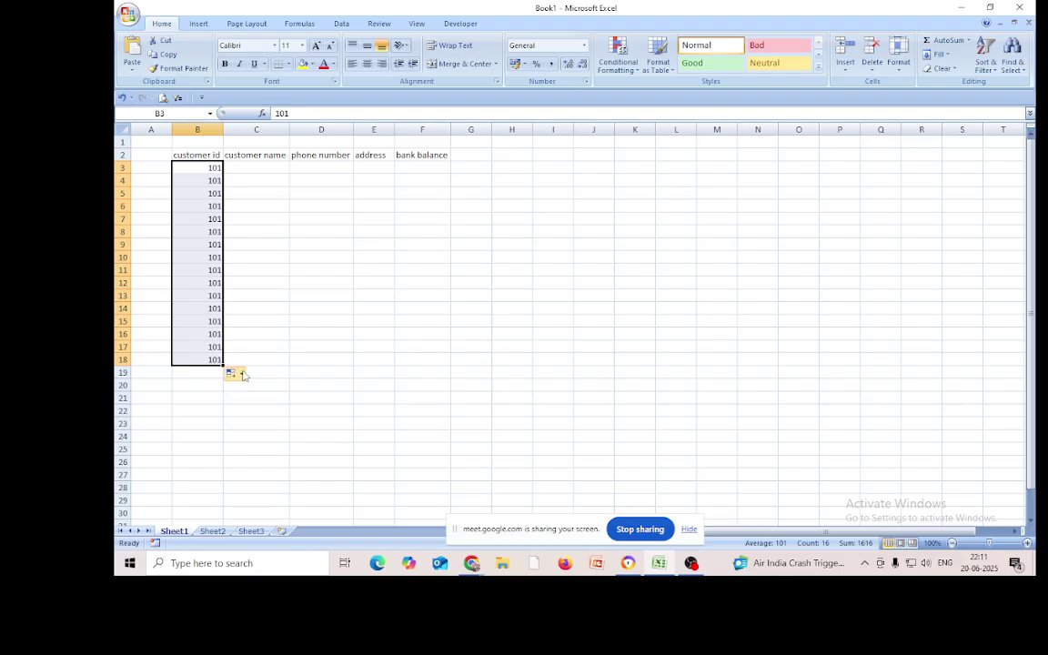
{"action": "left_click", "coordinate": [239, 375]}
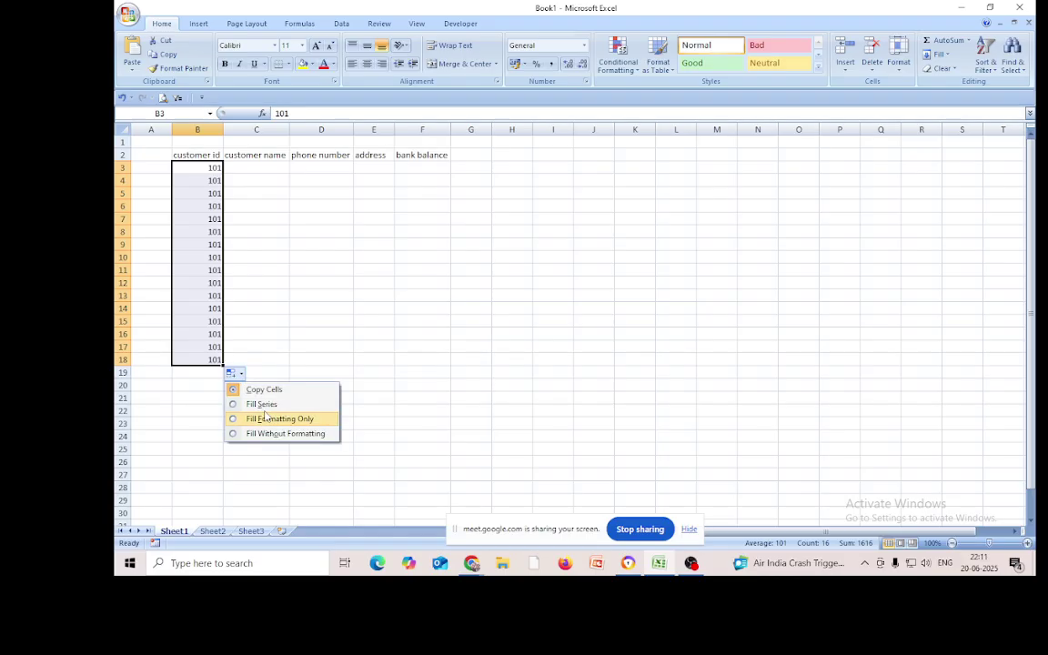
{"action": "left_click", "coordinate": [259, 405]}
{"action": "left_click", "coordinate": [260, 402]}
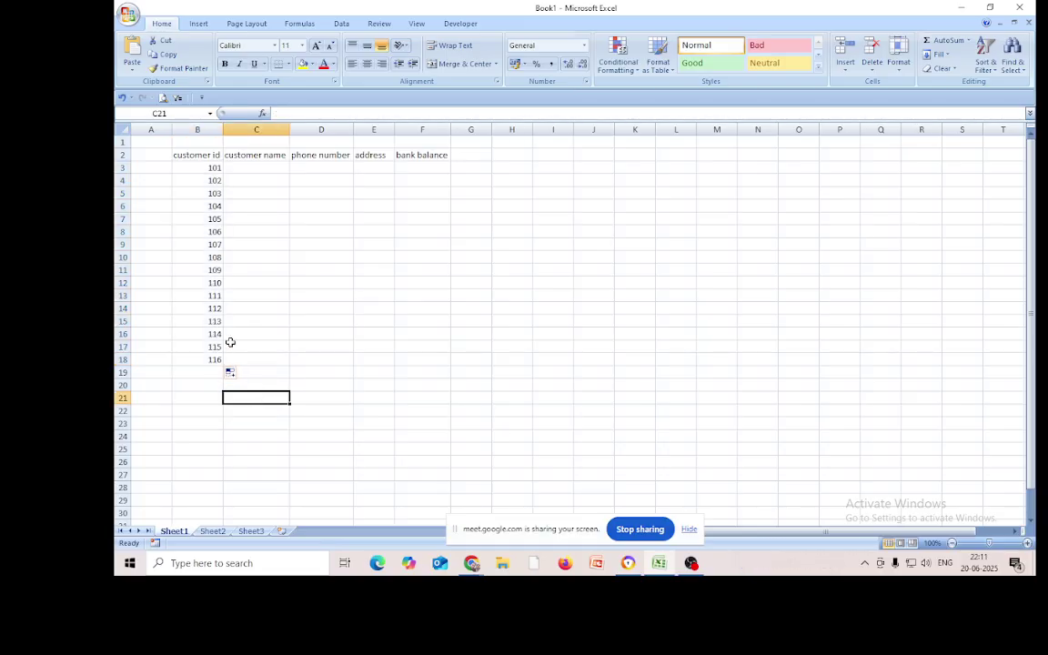
{"action": "left_click_drag", "start_coordinate": [214, 297], "coordinate": [263, 373]}
{"action": "key", "text": "Delete"}
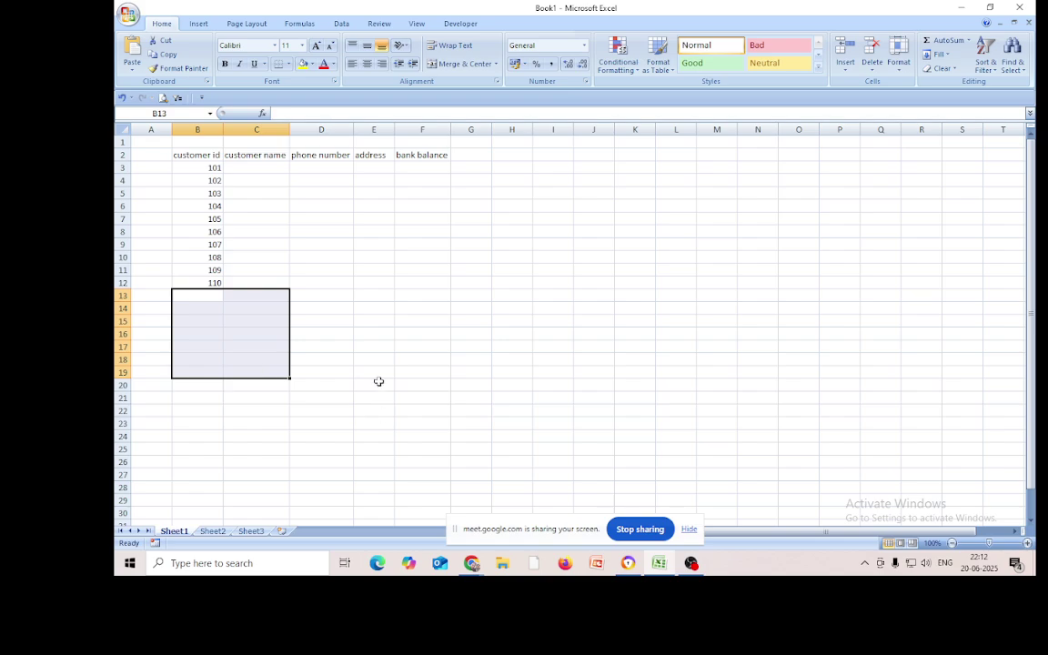
{"action": "left_click", "coordinate": [373, 360]}
Type placeholder names for customers 101–105 in C3:C7, cancelling the accidental close prompt
{"action": "left_click", "coordinate": [251, 169]}
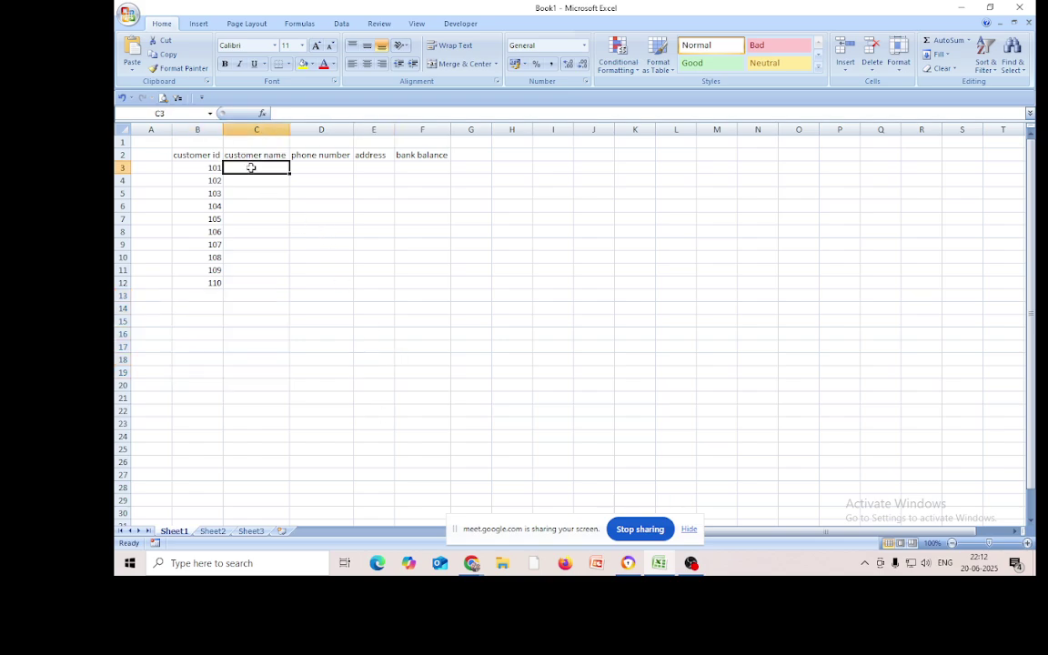
{"action": "type", "text": "rwerdew"}
{"action": "left_click", "coordinate": [254, 182]}
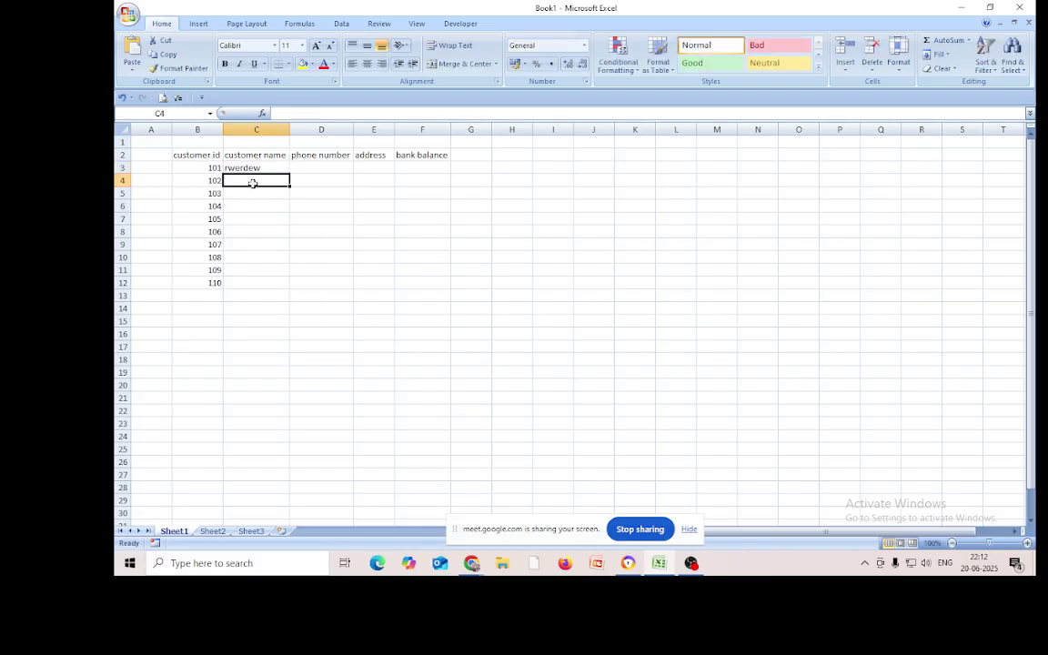
{"action": "type", "text": "fewefwef"}
{"action": "key", "text": "Return"}
{"action": "type", "text": "dsfdsf"}
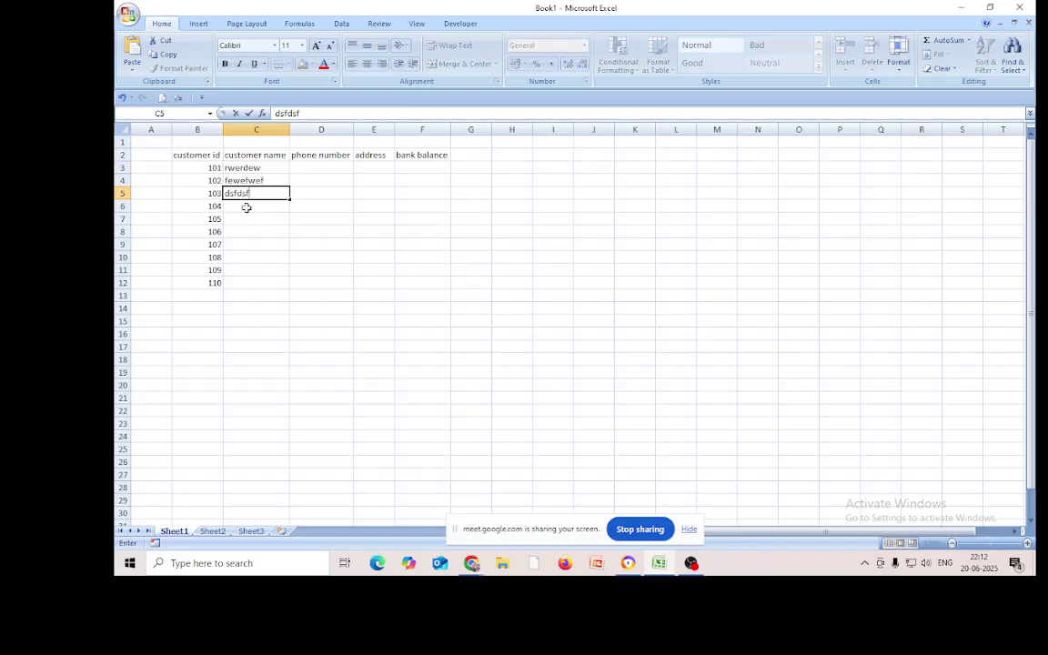
{"action": "left_click", "coordinate": [246, 208]}
{"action": "type", "text": "dfsdf"}
{"action": "left_click", "coordinate": [245, 217]}
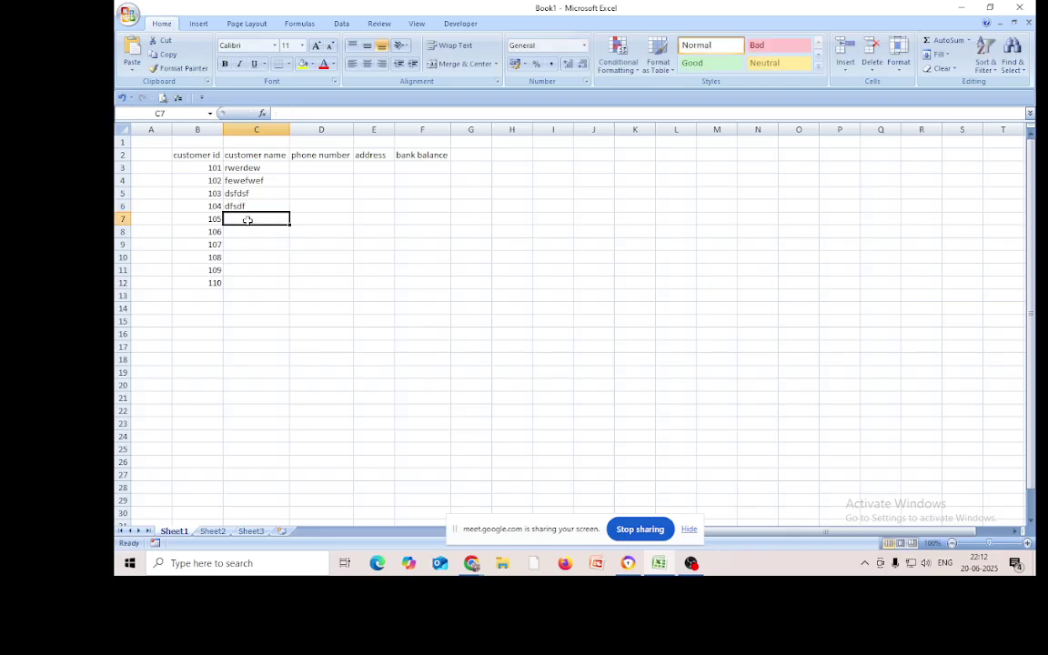
{"action": "type", "text": "ewr"}
{"action": "key", "text": "alt+F4"}
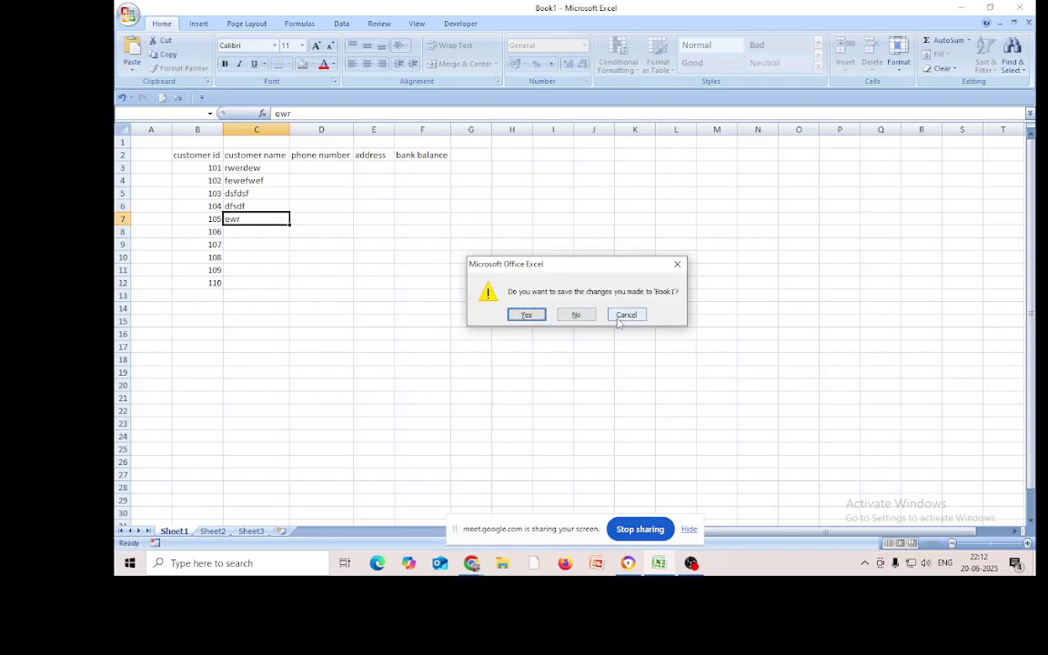
{"action": "left_click", "coordinate": [626, 315]}
Type placeholder names for customers 106–110 in C8:C12, retyping customer 107's name
{"action": "left_click", "coordinate": [258, 233]}
{"action": "type", "text": "dfdsf"}
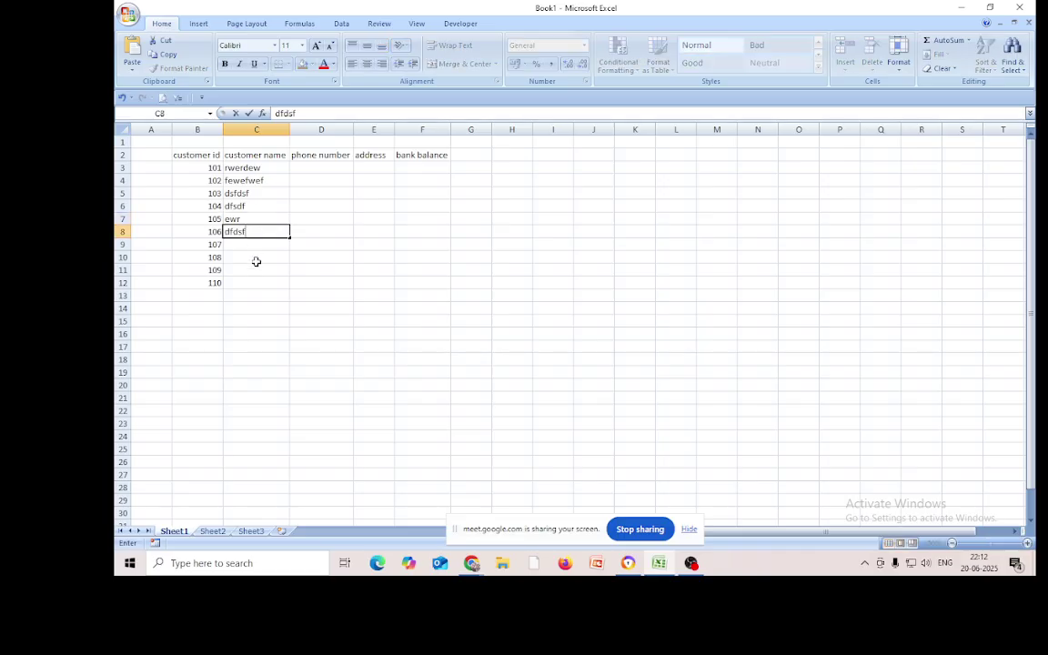
{"action": "key", "text": "Return"}
{"action": "type", "text": "dsfsdf"}
{"action": "key", "text": "Return"}
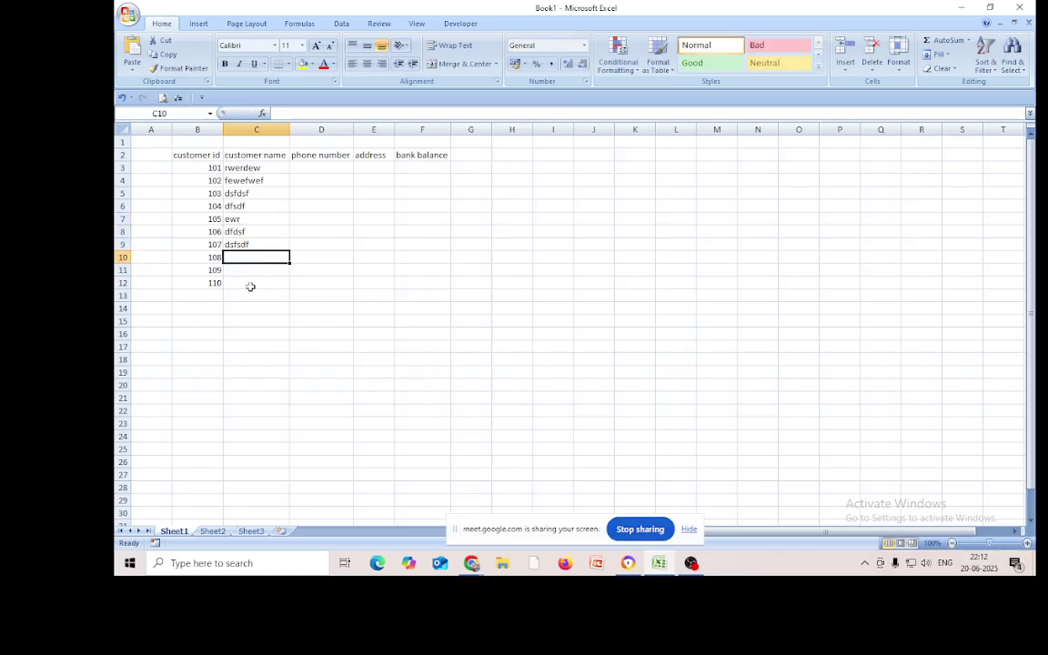
{"action": "left_click", "coordinate": [247, 245]}
{"action": "type", "text": "tre"}
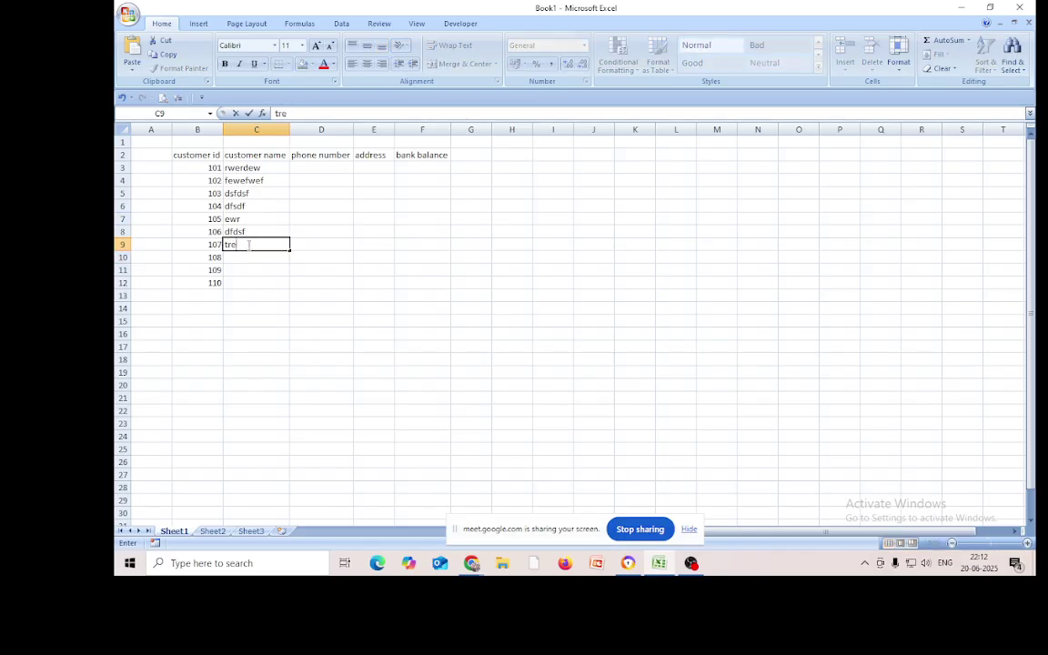
{"action": "type", "text": "t"}
{"action": "key", "text": "Return"}
{"action": "type", "text": "fdfds"}
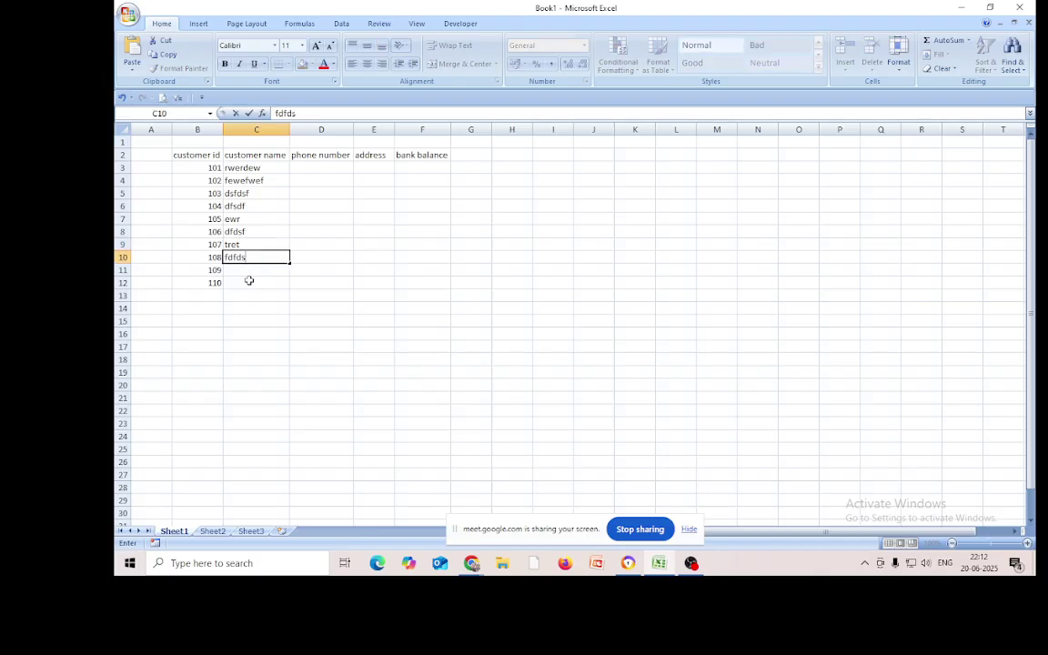
{"action": "left_click", "coordinate": [252, 279]}
{"action": "type", "text": "dfsdf"}
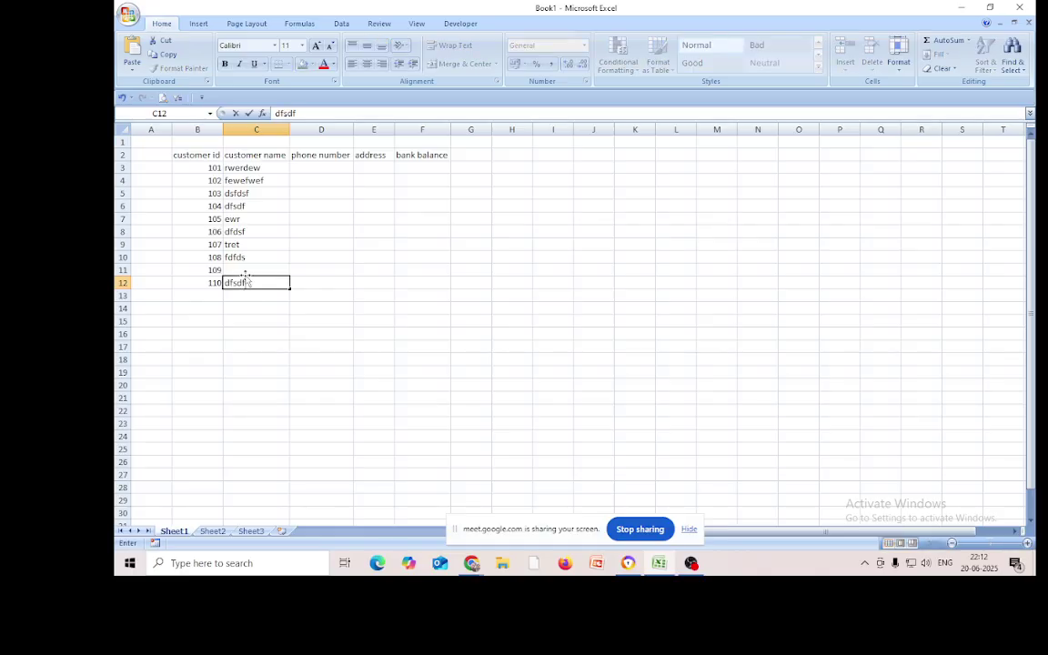
{"action": "left_click", "coordinate": [243, 269]}
{"action": "type", "text": "jhhjkh"}
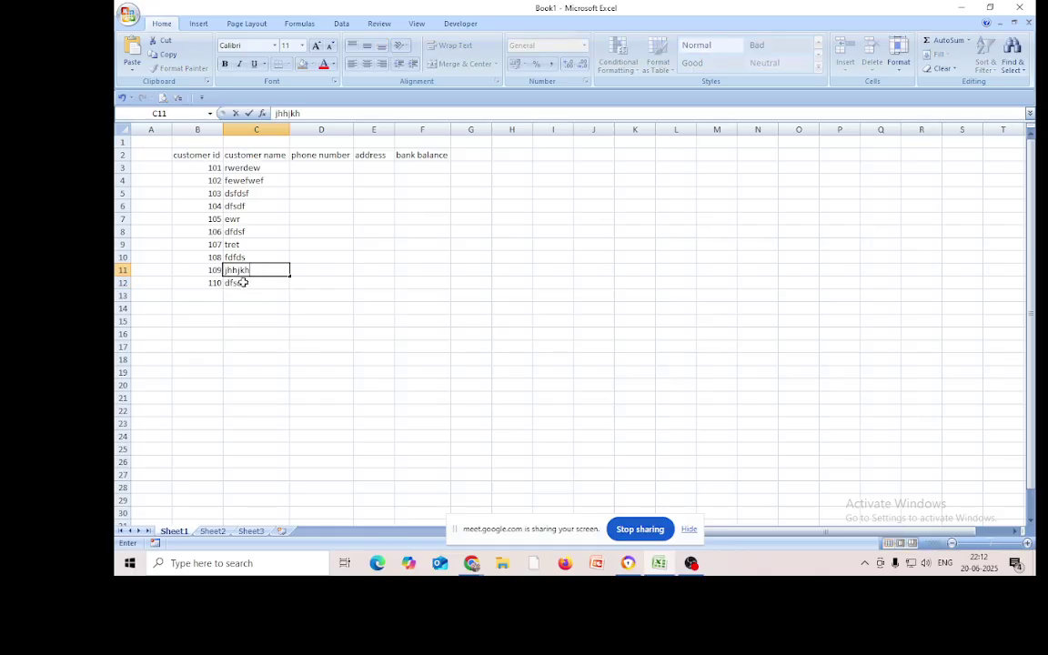
{"action": "left_click", "coordinate": [368, 320]}
{"action": "left_click", "coordinate": [309, 168]}
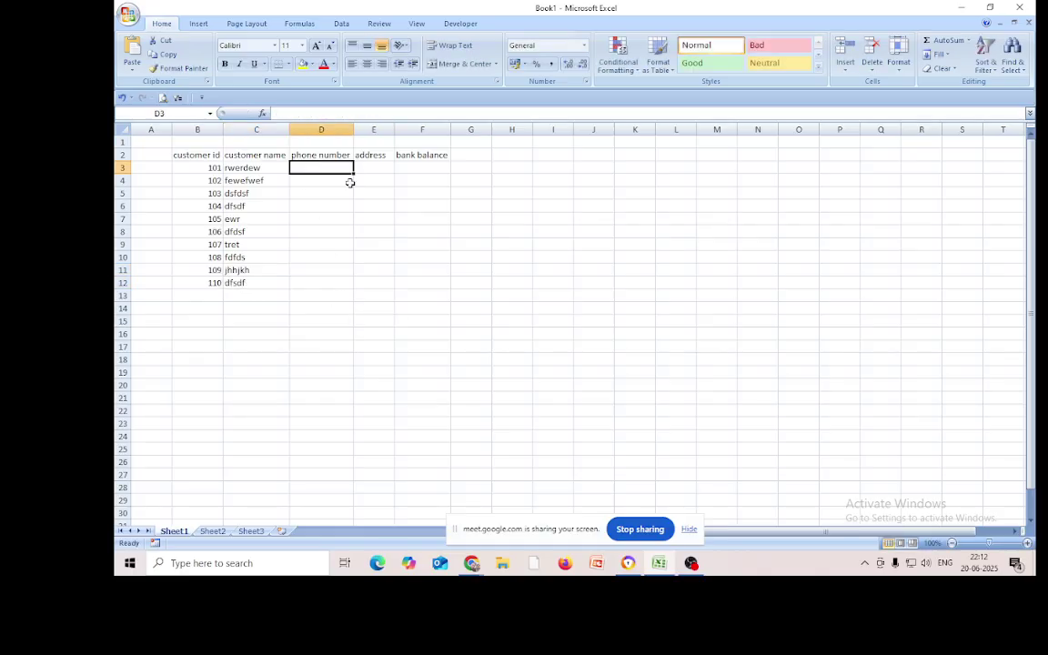
Enter placeholder phone numbers for customers 101–105 in D3:D7
{"action": "type", "text": "543534"}
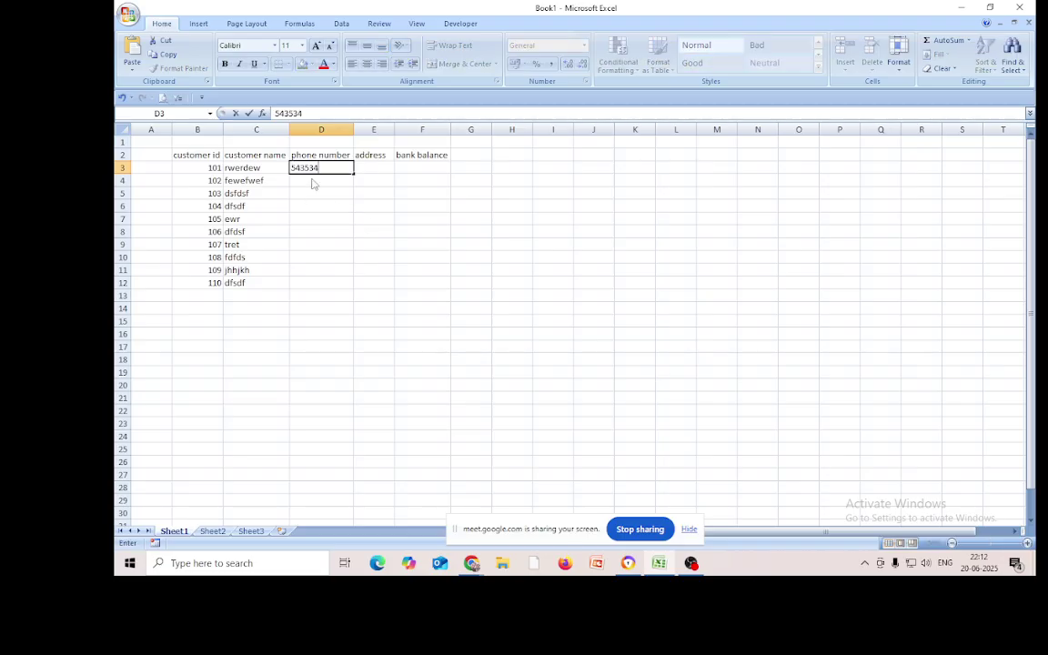
{"action": "left_click", "coordinate": [312, 181]}
{"action": "type", "text": "5435345"}
{"action": "left_click", "coordinate": [316, 193]}
{"action": "type", "text": "435435"}
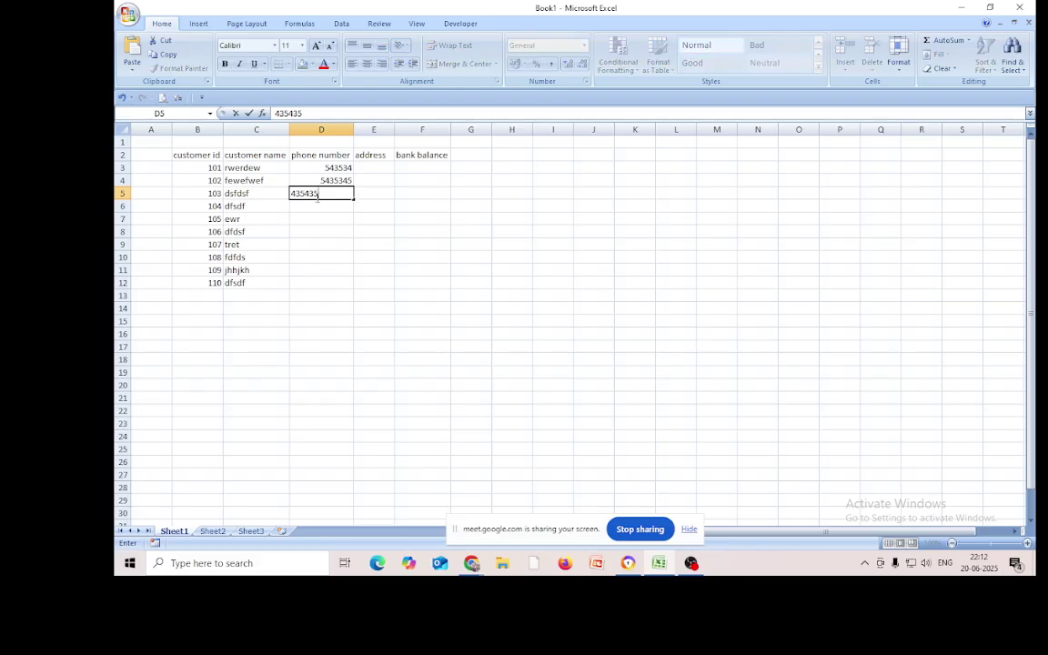
{"action": "left_click", "coordinate": [333, 206]}
{"action": "type", "text": "35345"}
{"action": "left_click", "coordinate": [329, 219]}
{"action": "type", "text": "43534534"}
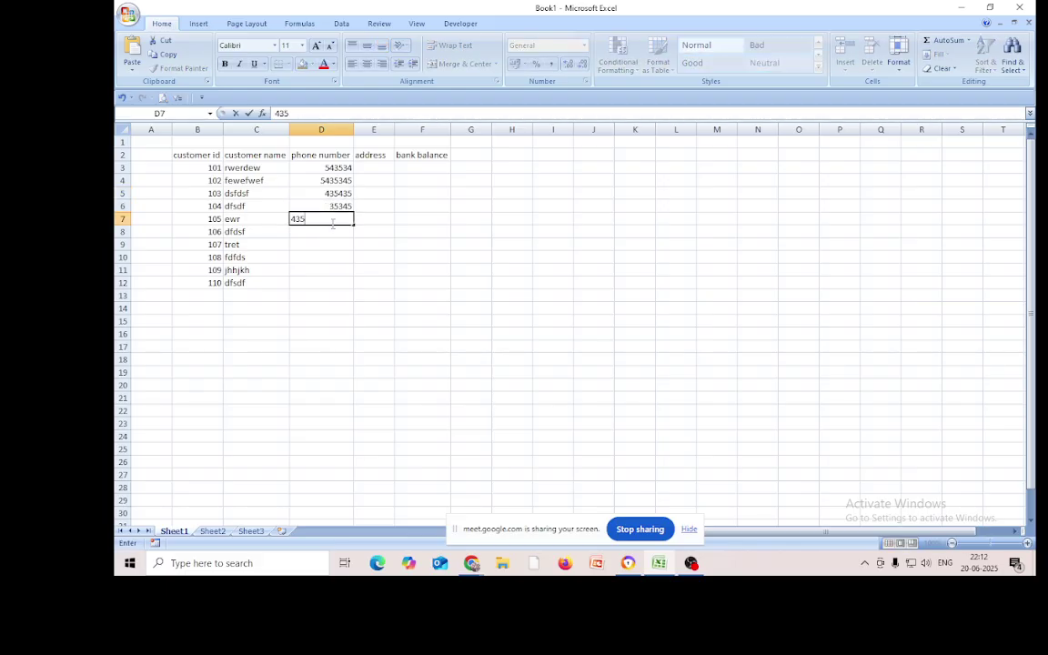
{"action": "left_click", "coordinate": [329, 231]}
Enter placeholder phone numbers for customers 106–110 in D8:D12
{"action": "type", "text": "435345"}
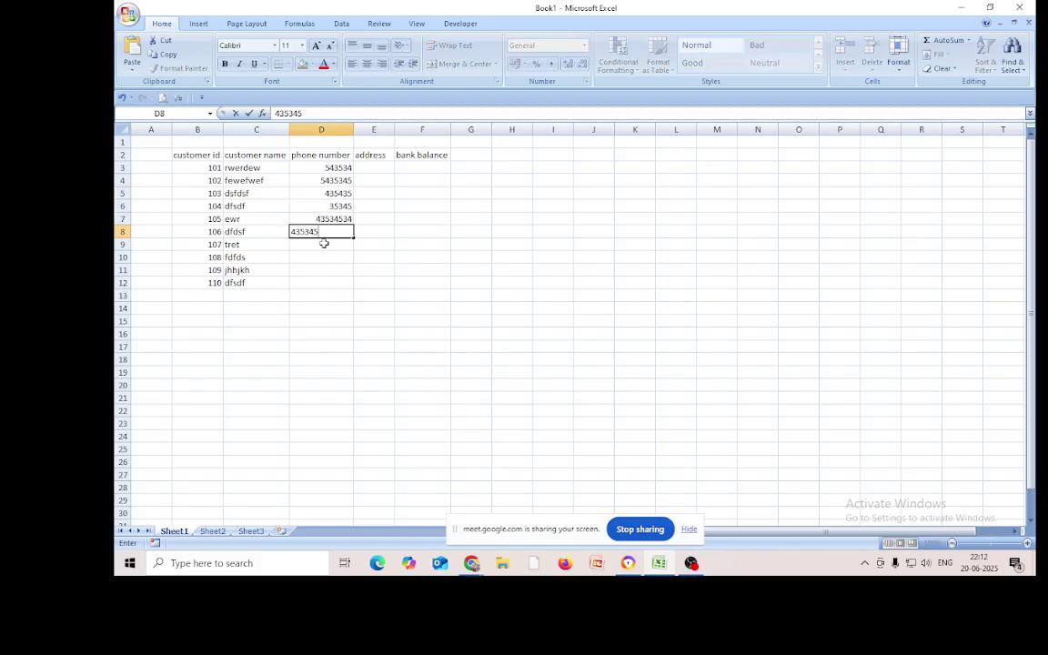
{"action": "left_click", "coordinate": [324, 243]}
{"action": "type", "text": "435345"}
{"action": "left_click", "coordinate": [327, 261]}
{"action": "type", "text": "435345"}
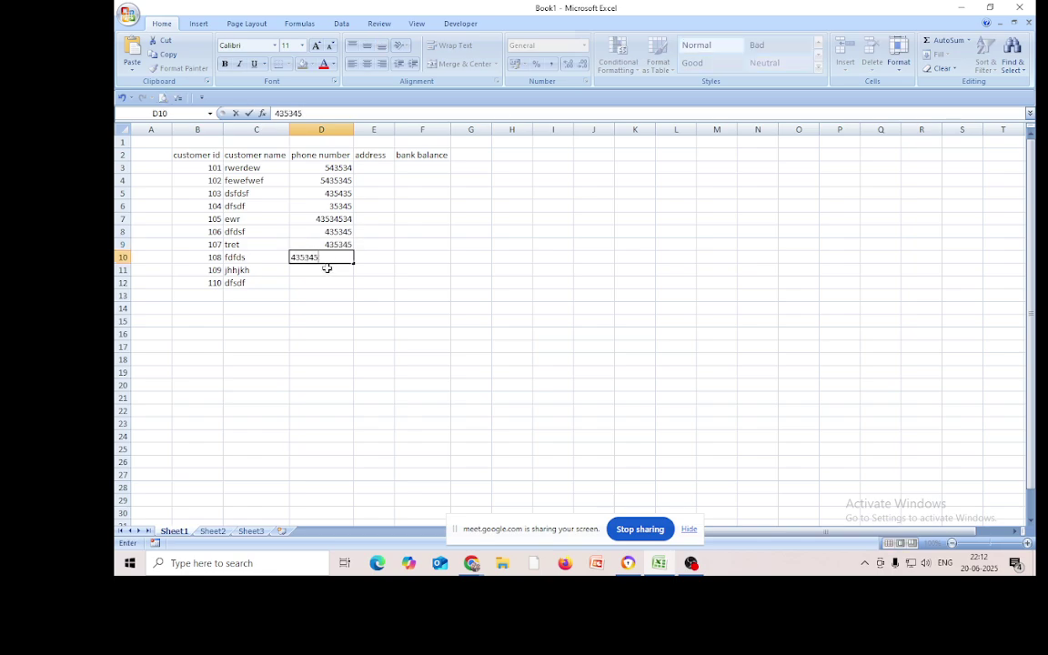
{"action": "left_click", "coordinate": [325, 270]}
{"action": "type", "text": "453453"}
{"action": "left_click", "coordinate": [326, 285]}
{"action": "type", "text": "345435"}
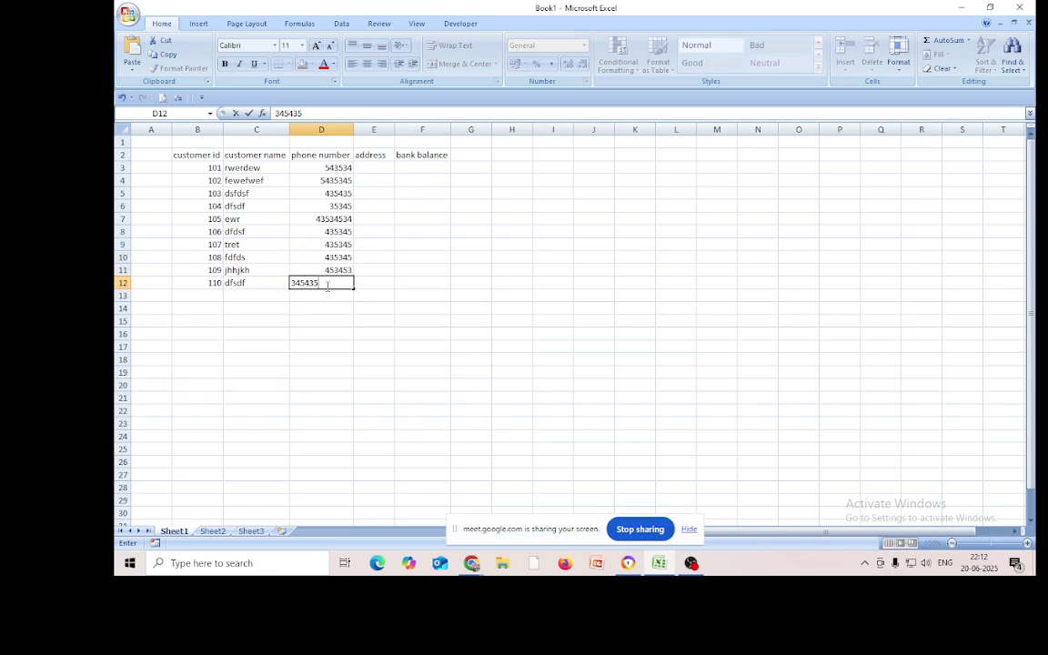
{"action": "left_click", "coordinate": [362, 168]}
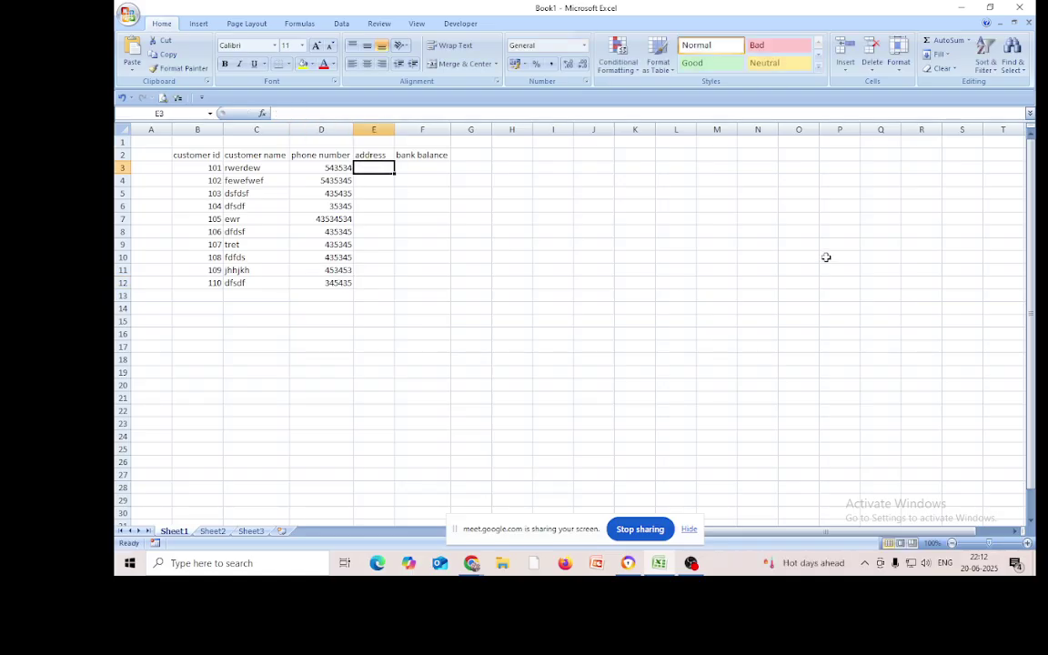
Enter sonarpur, rajpur, jadavpur, baghajatin and baruipur in E3:E7, fixing the 'baruipyr' typo
{"action": "type", "text": "son"}
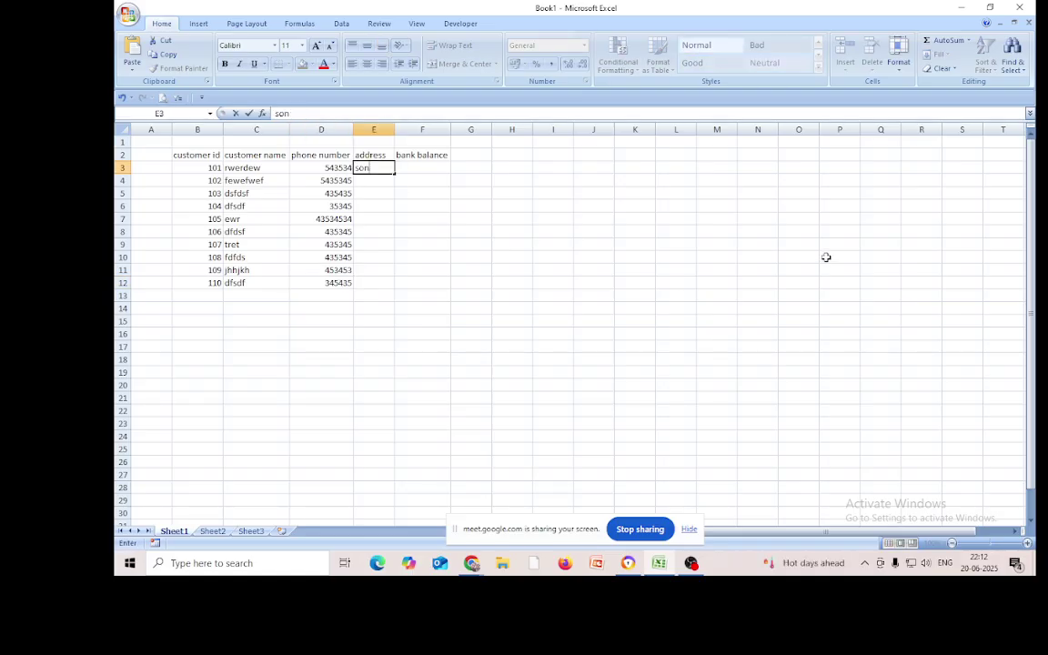
{"action": "type", "text": "arpur"}
{"action": "key", "text": "Return"}
{"action": "type", "text": "rajpur"}
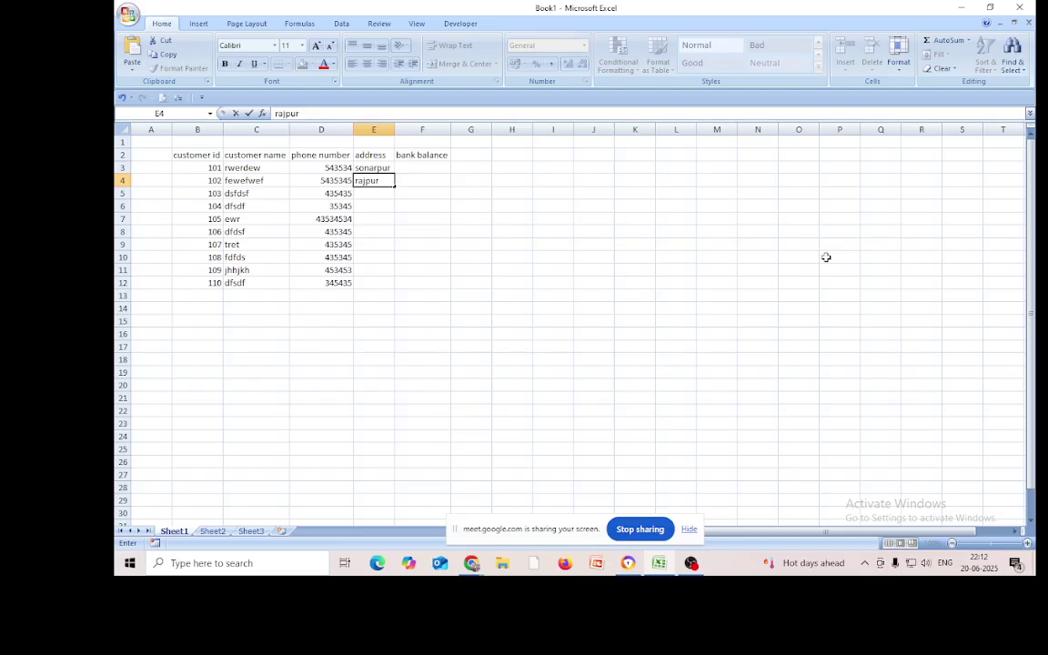
{"action": "key", "text": "Return"}
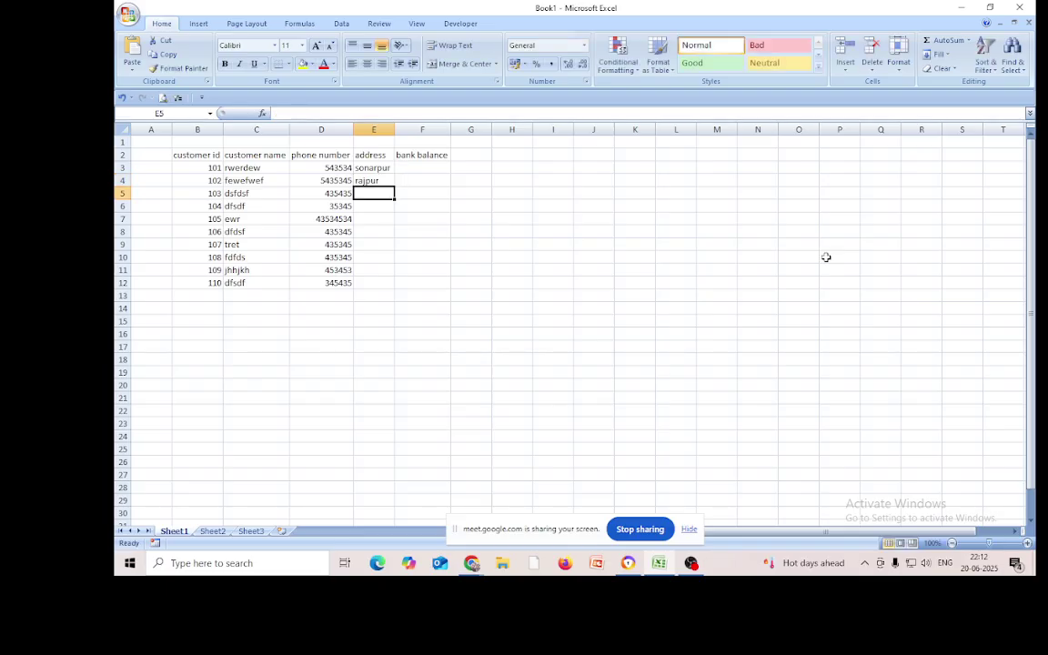
{"action": "type", "text": "jadavpur"}
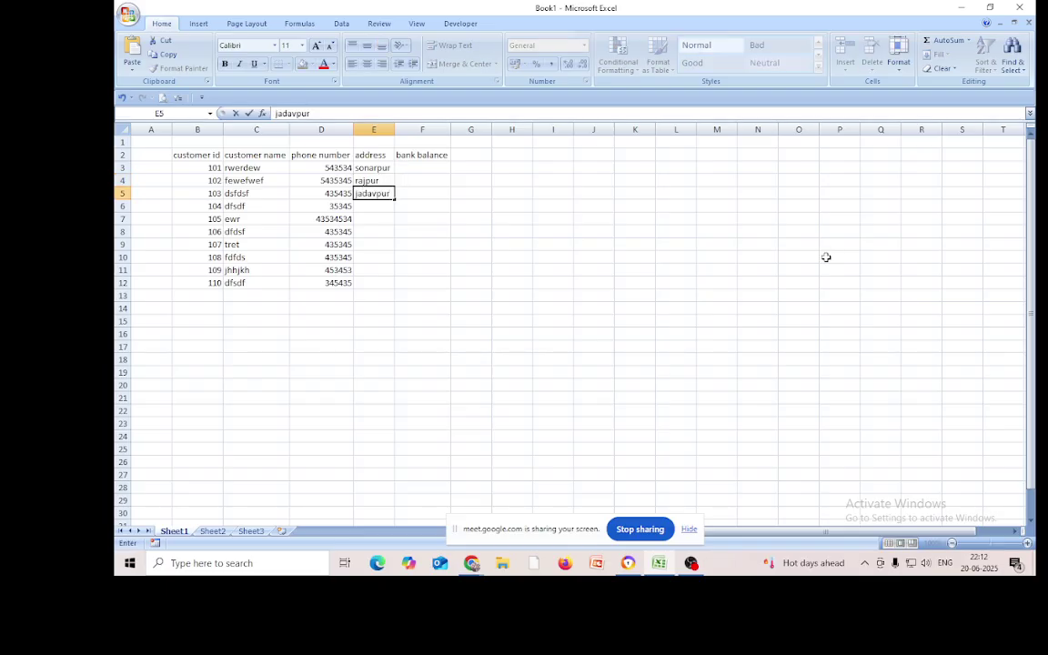
{"action": "key", "text": "Return"}
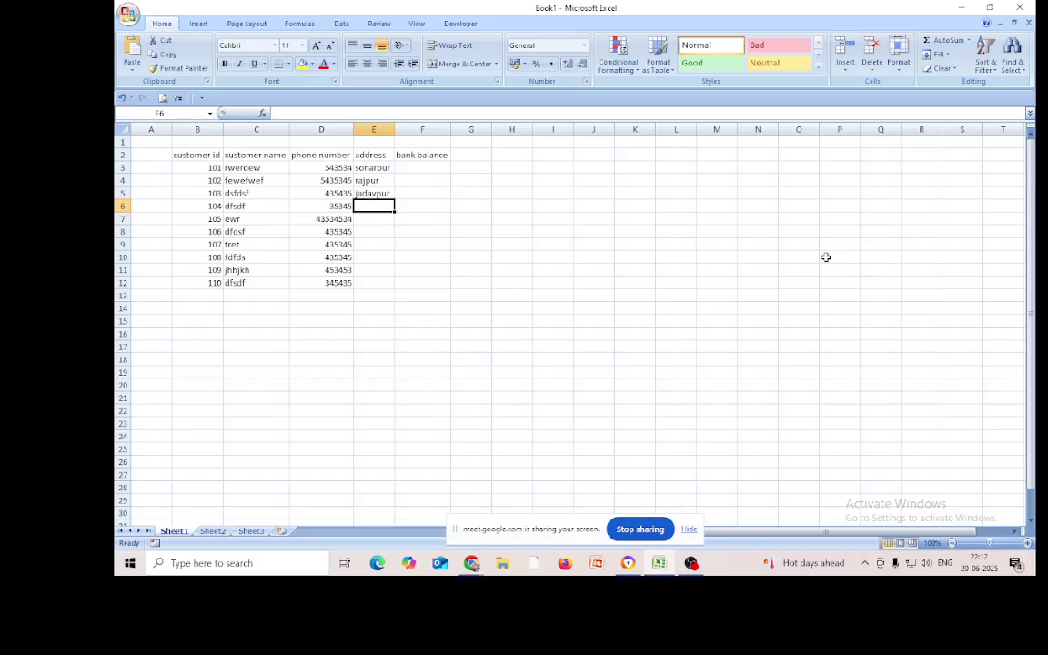
{"action": "type", "text": "baghajatin"}
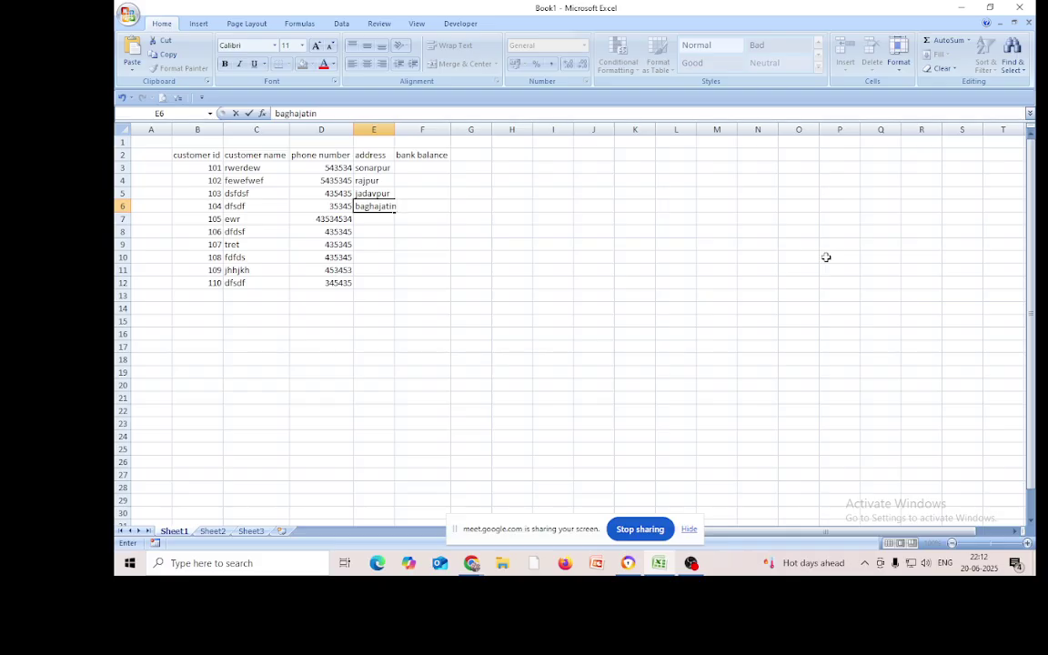
{"action": "key", "text": "Return"}
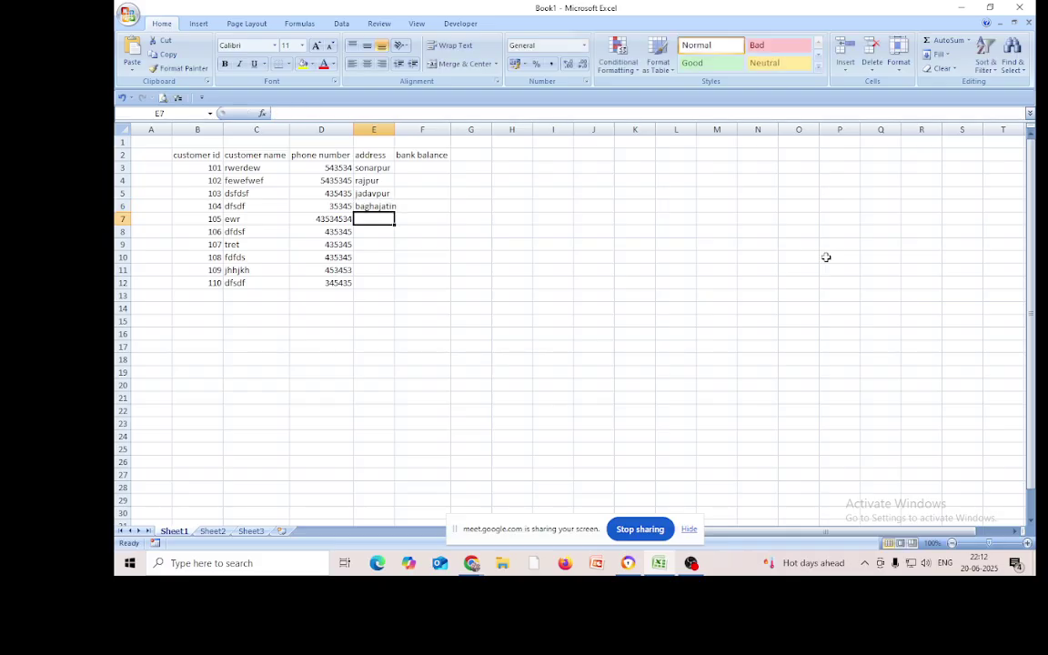
{"action": "type", "text": "baruipyr"}
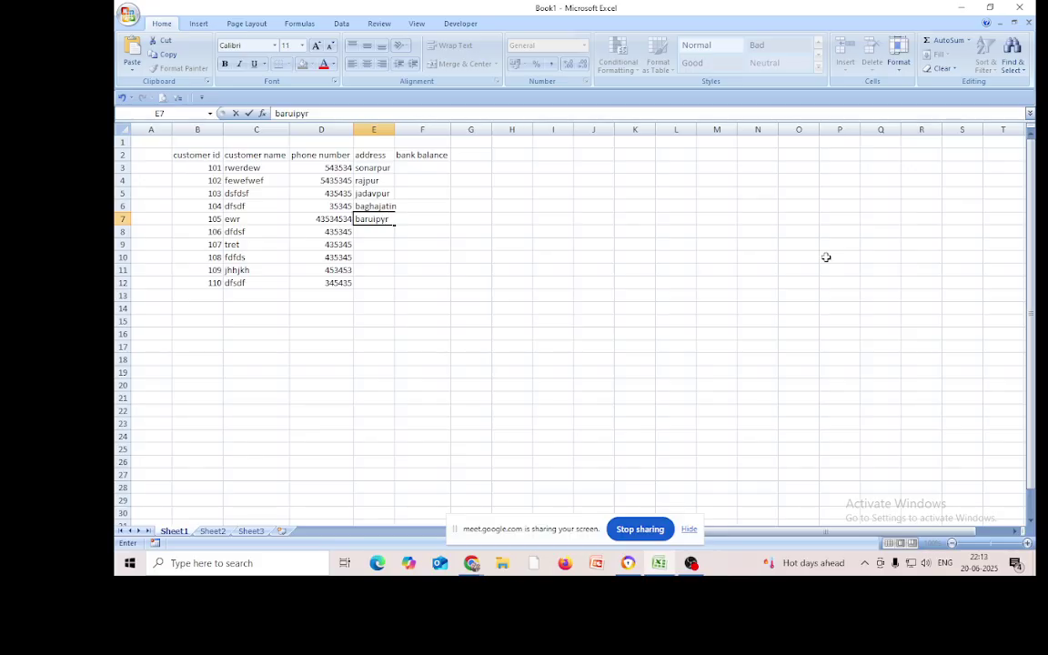
{"action": "key", "text": "Return"}
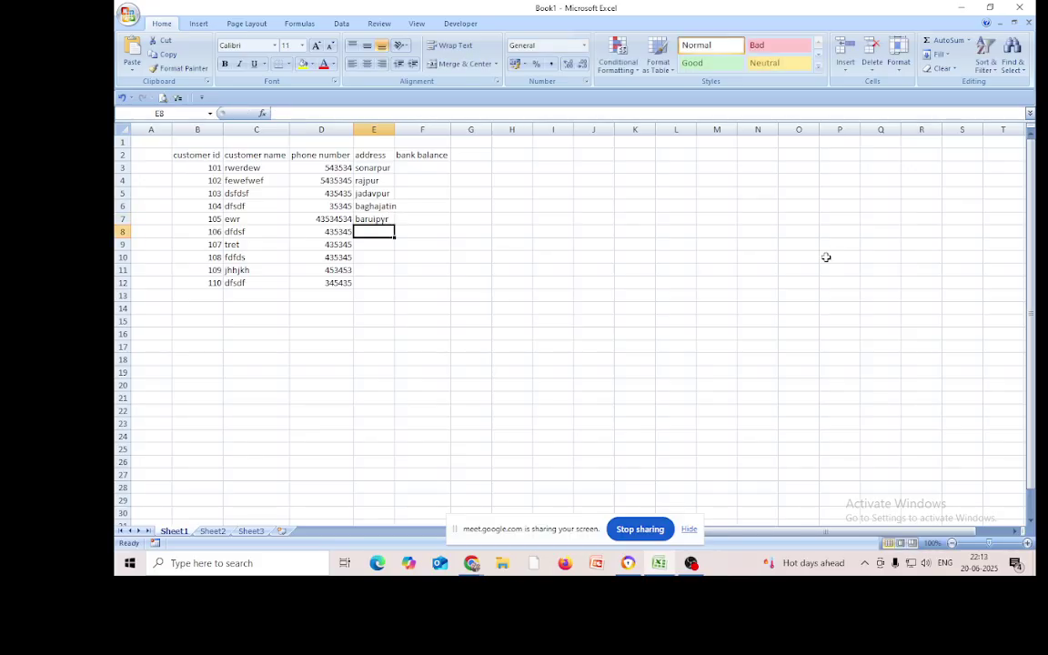
{"action": "left_click", "coordinate": [373, 221]}
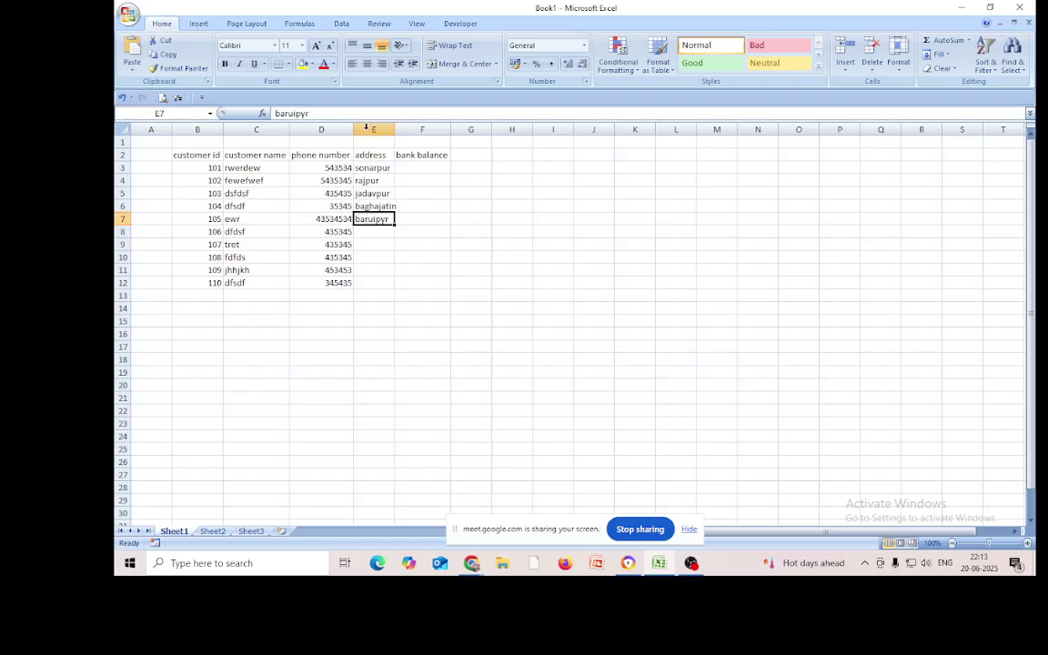
{"action": "left_click", "coordinate": [313, 113]}
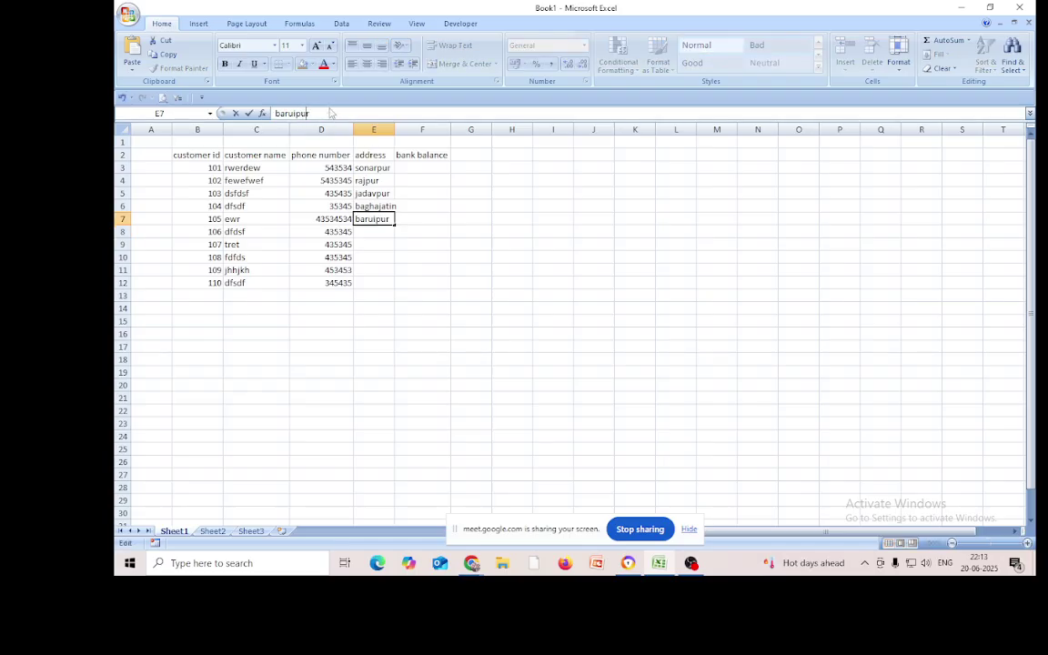
{"action": "key", "text": "Return"}
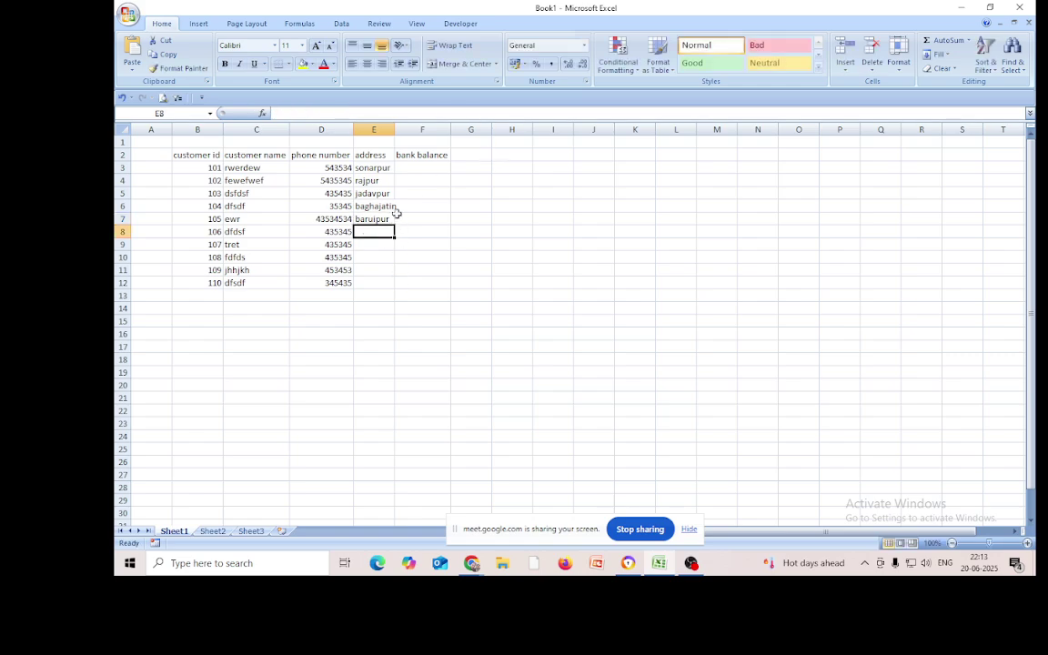
Copy sonarpur from E3 into E8, E10 and E12
{"action": "right_click", "coordinate": [379, 167]}
{"action": "left_click", "coordinate": [428, 189]}
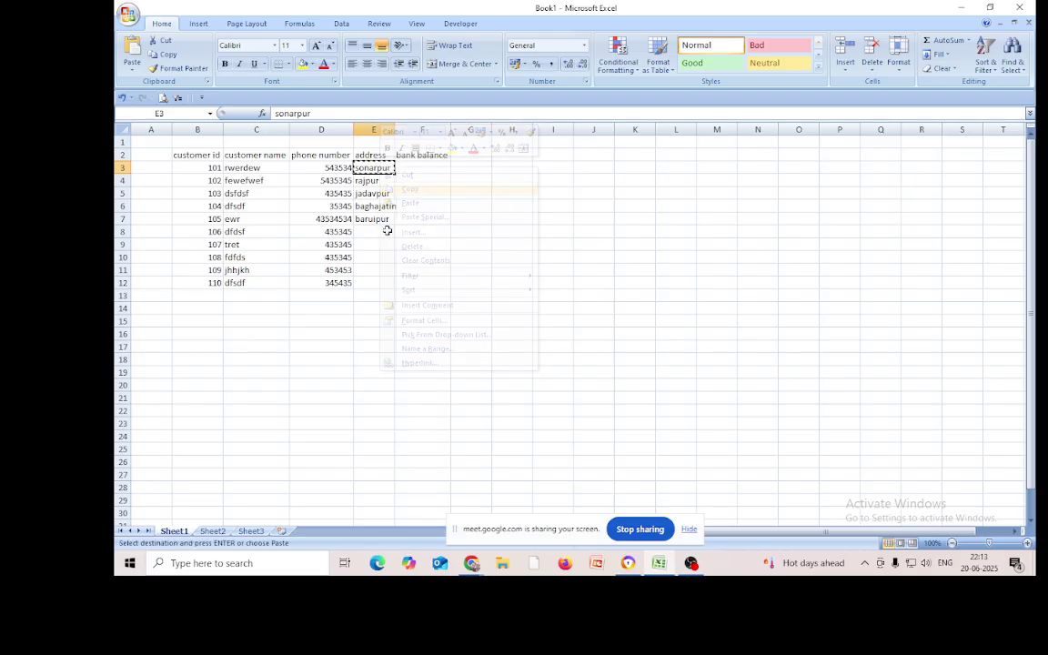
{"action": "left_click", "coordinate": [378, 229]}
{"action": "right_click", "coordinate": [379, 228]}
{"action": "left_click", "coordinate": [386, 263]}
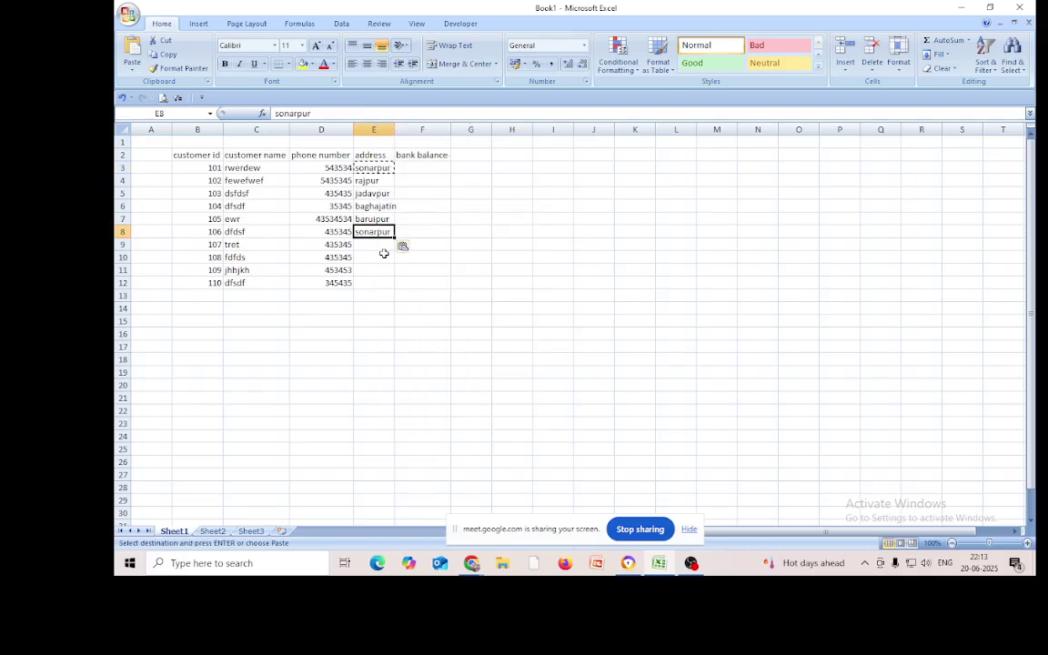
{"action": "right_click", "coordinate": [370, 257]}
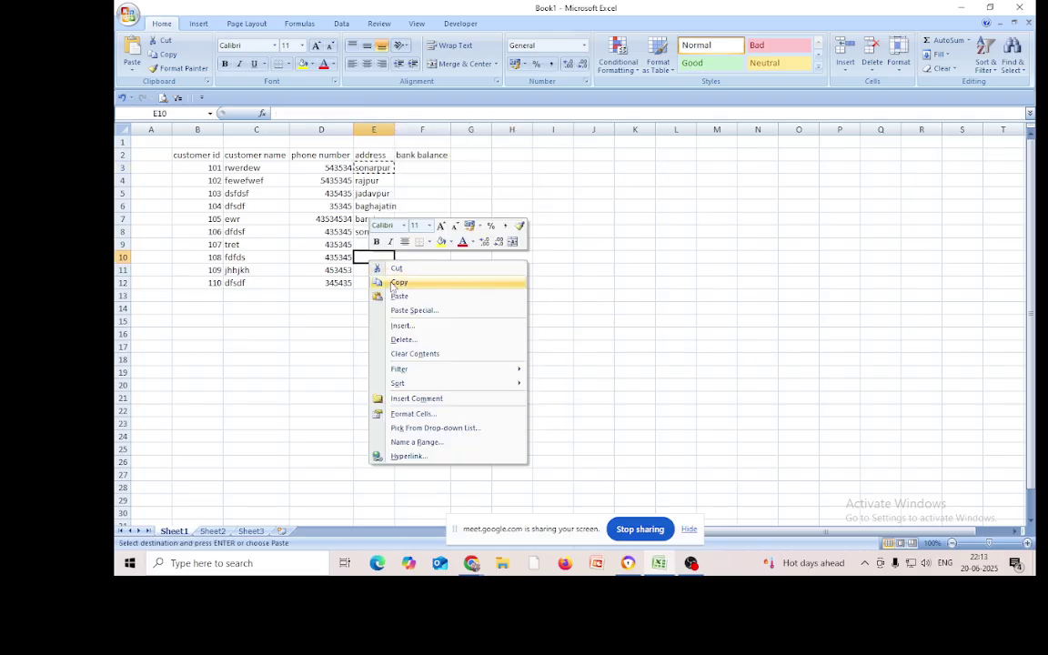
{"action": "left_click", "coordinate": [400, 296]}
{"action": "left_click", "coordinate": [376, 283]}
{"action": "right_click", "coordinate": [375, 283]}
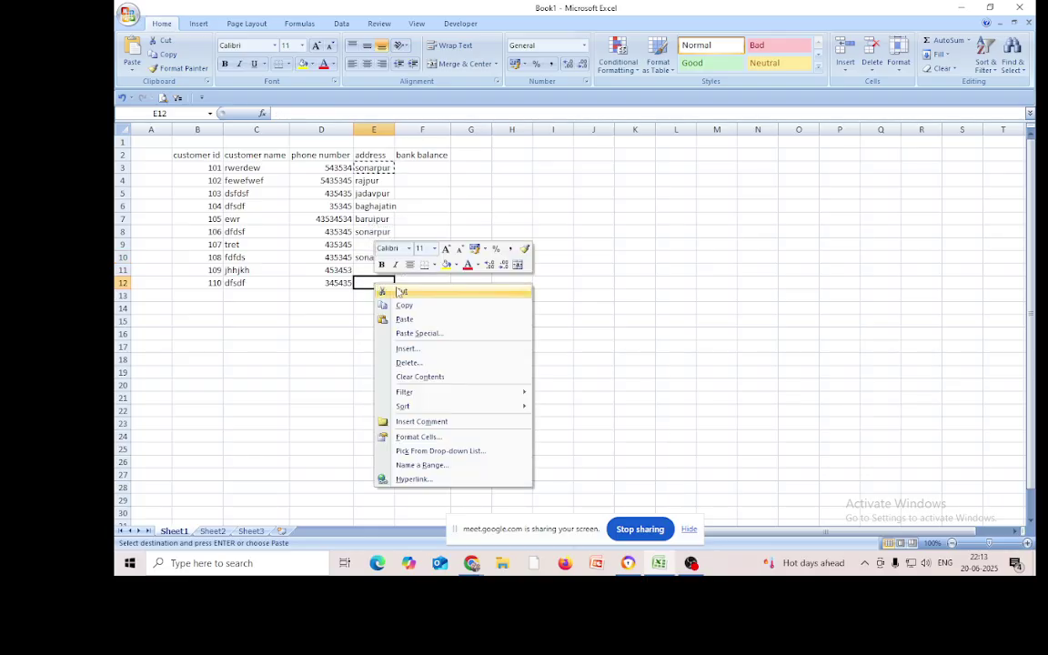
{"action": "left_click", "coordinate": [417, 322]}
Copy jadavpur from E5 into E9 and E11
{"action": "left_click", "coordinate": [377, 194]}
{"action": "right_click", "coordinate": [380, 194]}
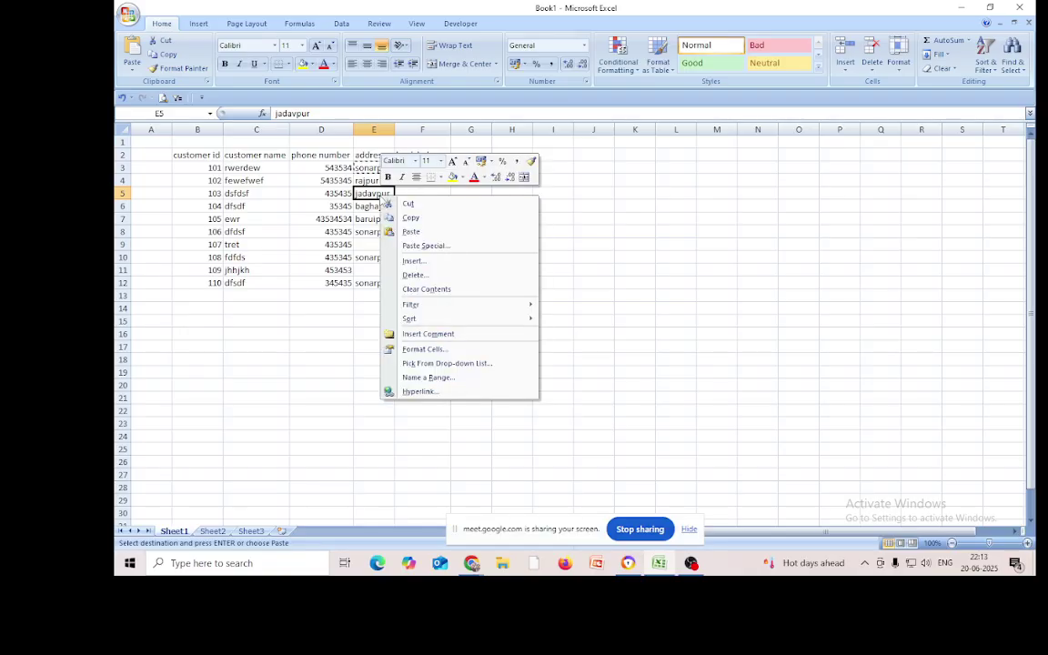
{"action": "left_click", "coordinate": [424, 222]}
{"action": "right_click", "coordinate": [384, 244]}
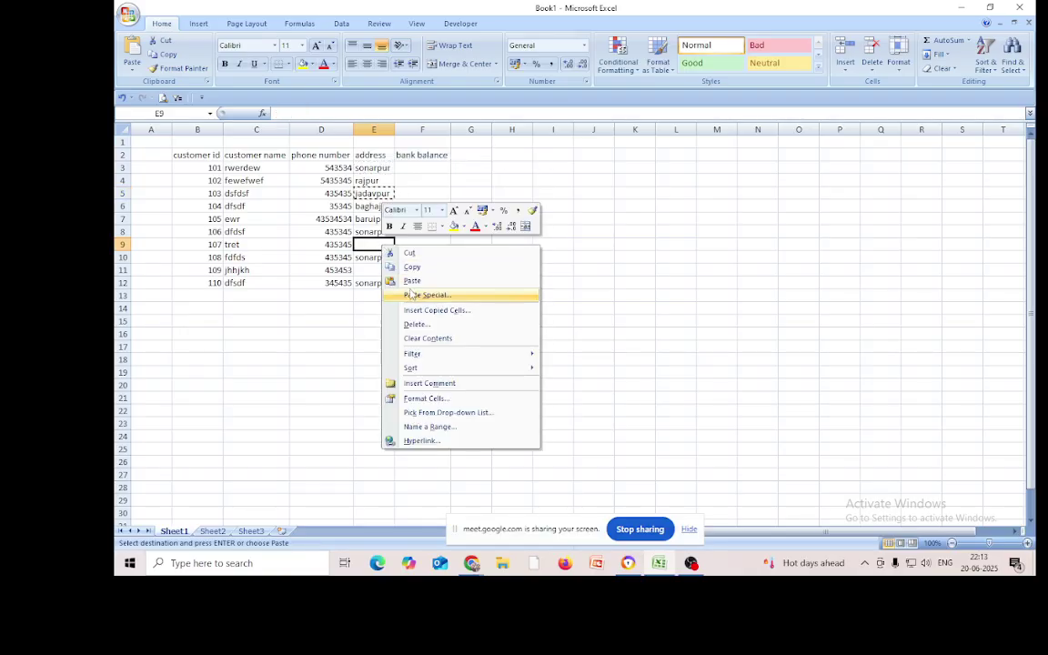
{"action": "left_click", "coordinate": [398, 280]}
{"action": "left_click", "coordinate": [382, 270]}
{"action": "right_click", "coordinate": [384, 271]}
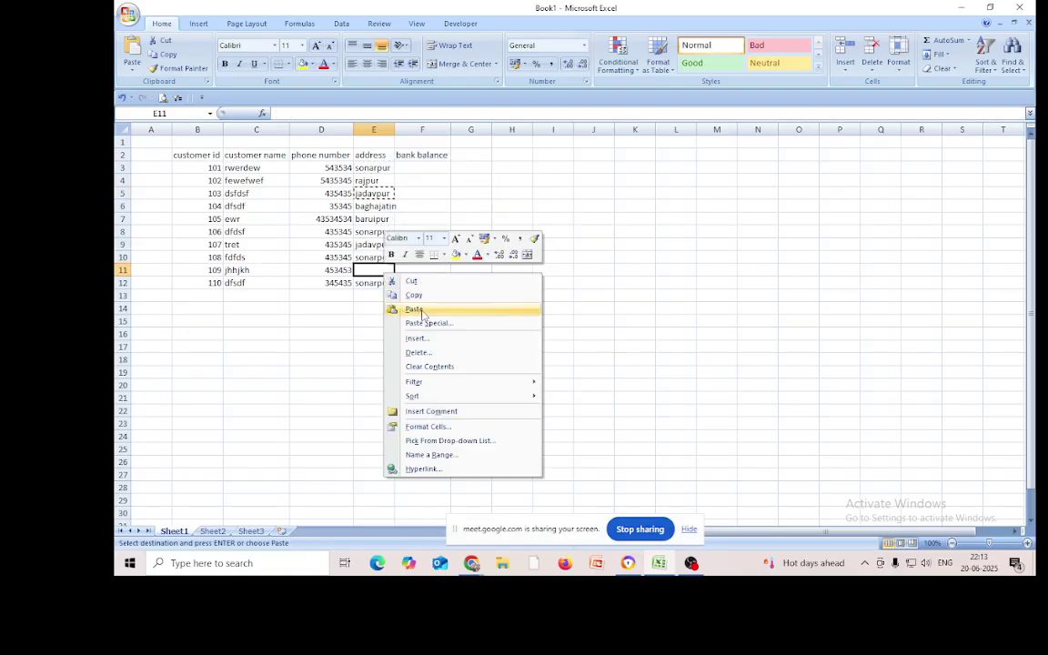
{"action": "left_click", "coordinate": [421, 306]}
{"action": "left_click", "coordinate": [412, 169]}
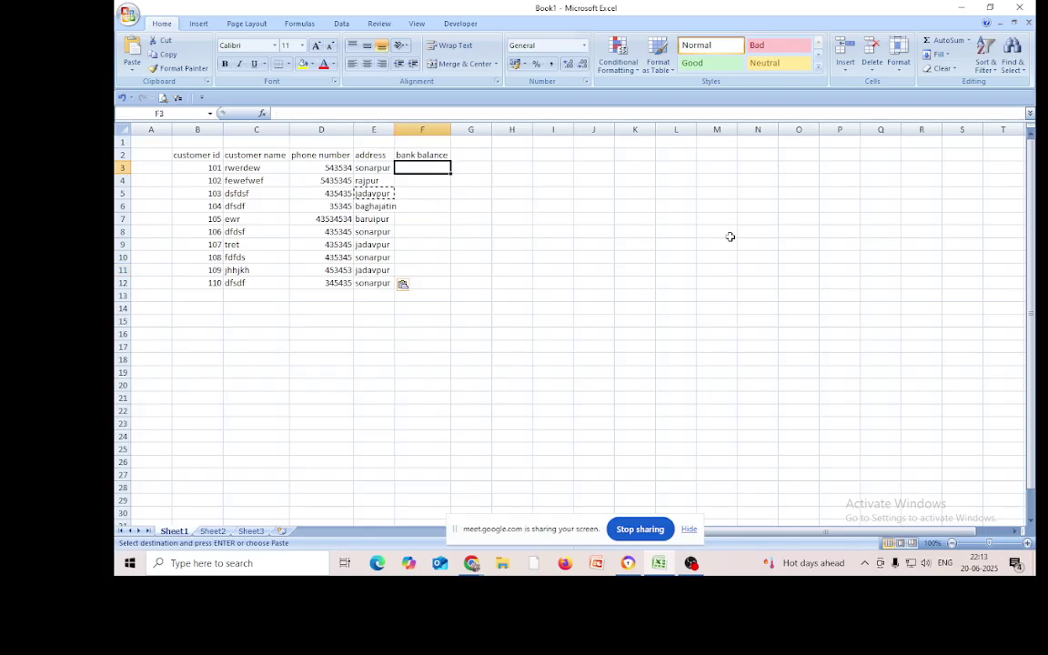
Enter bank balances 723847, 7687, 88, 87 and 776786 in F3:F7
{"action": "type", "text": "723847"}
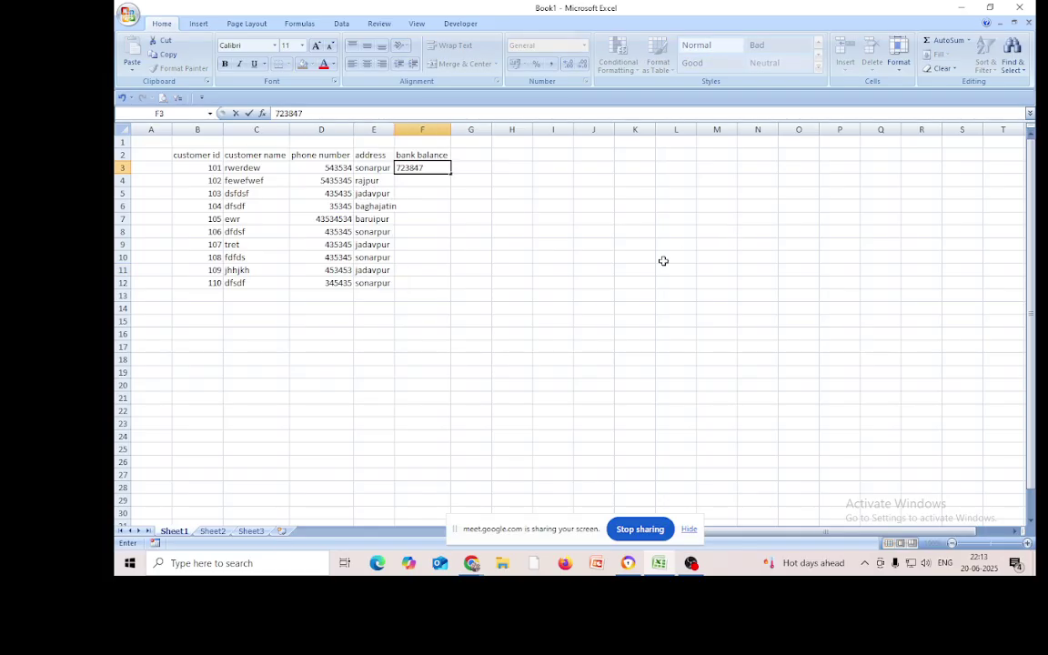
{"action": "left_click", "coordinate": [423, 180]}
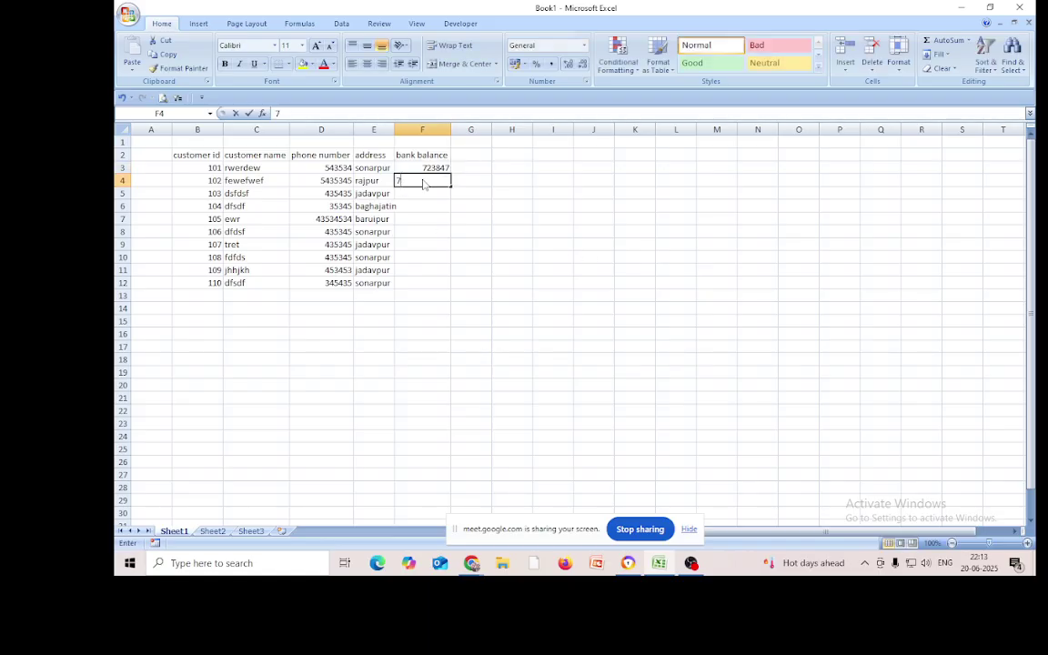
{"action": "type", "text": "7687"}
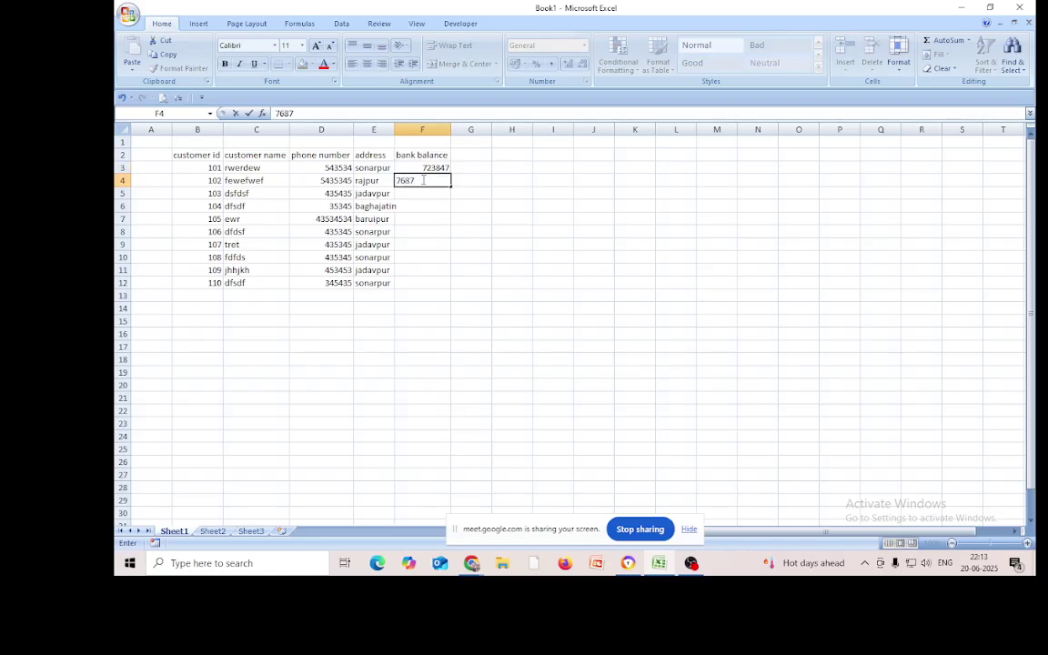
{"action": "left_click", "coordinate": [424, 194]}
{"action": "type", "text": "8809"}
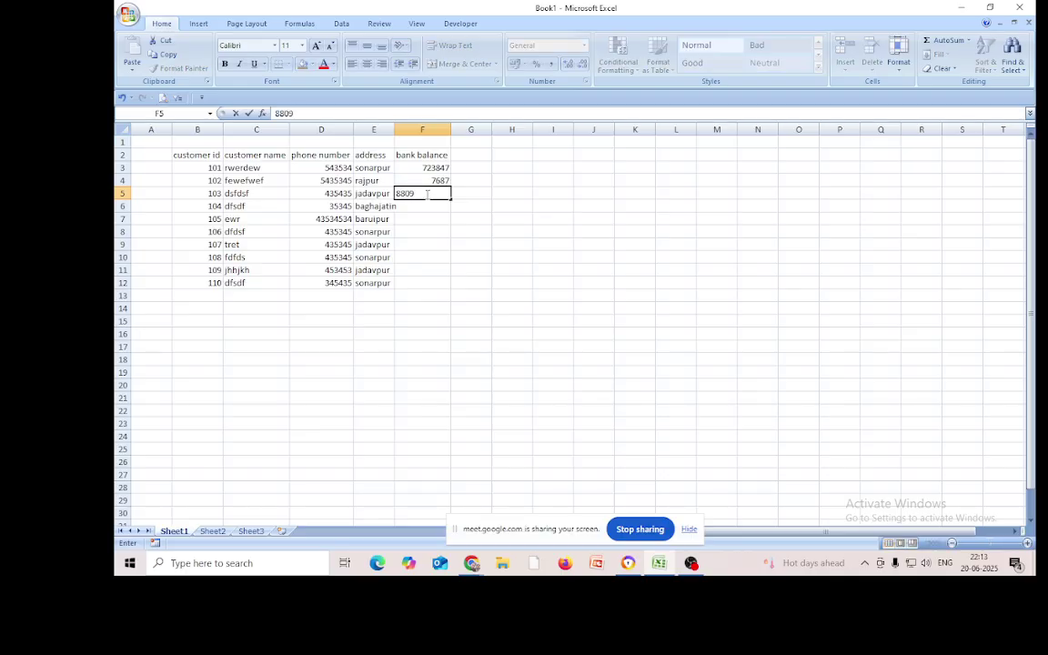
{"action": "left_click", "coordinate": [427, 207]}
{"action": "type", "text": "87873"}
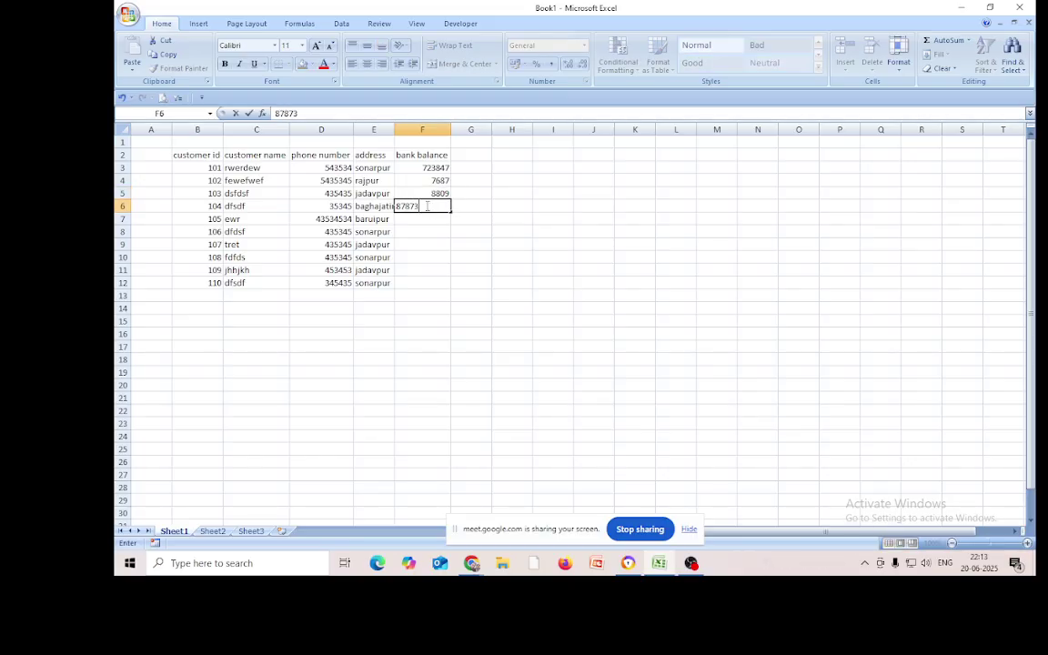
{"action": "left_click", "coordinate": [421, 220]}
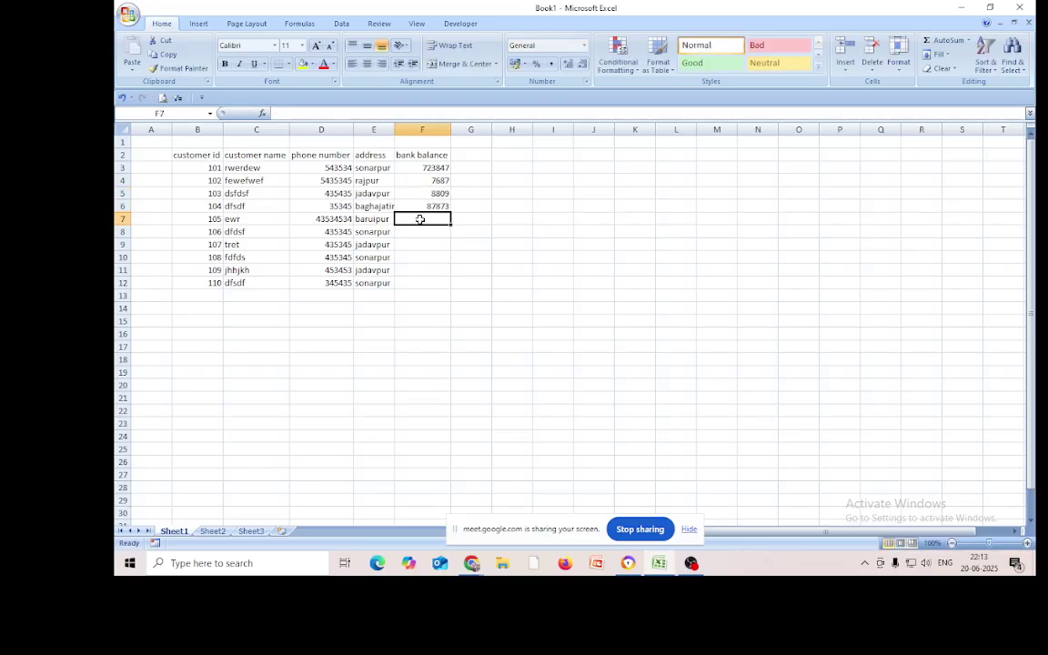
{"action": "type", "text": "776786"}
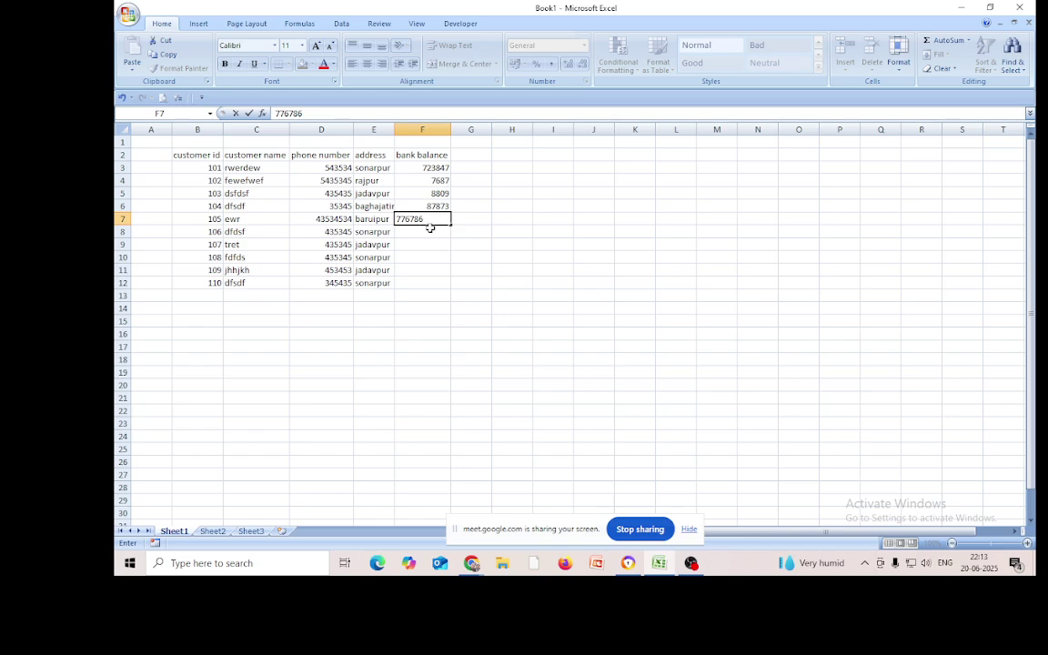
{"action": "left_click", "coordinate": [418, 231]}
Enter bank balances 88888989, 3424, 325989, 8787 and 878 in F8:F12
{"action": "type", "text": "88888989"}
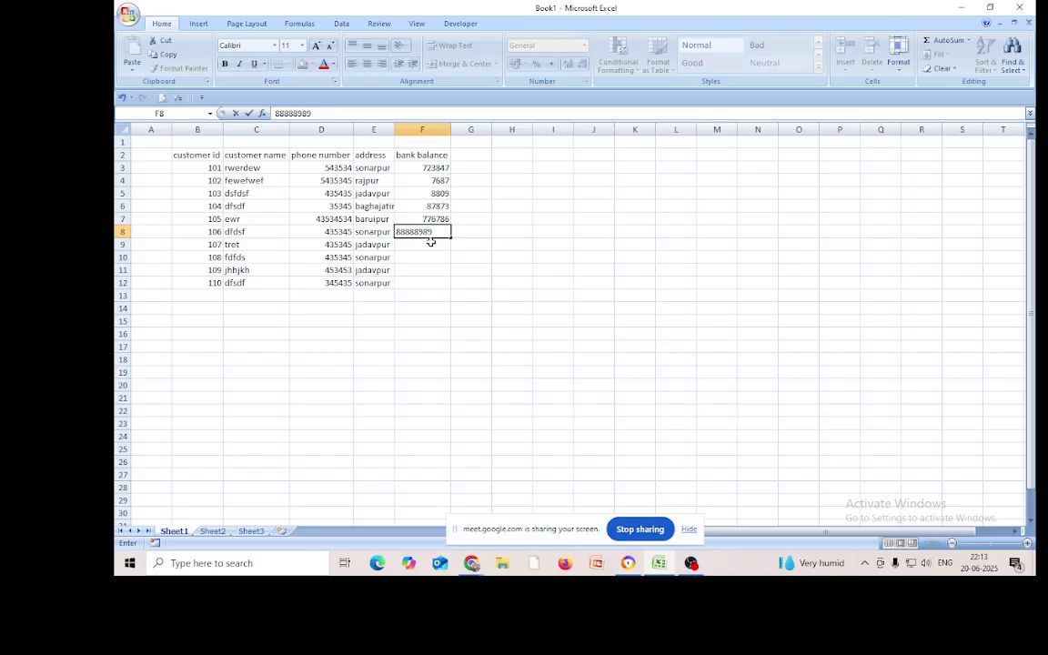
{"action": "left_click", "coordinate": [431, 242]}
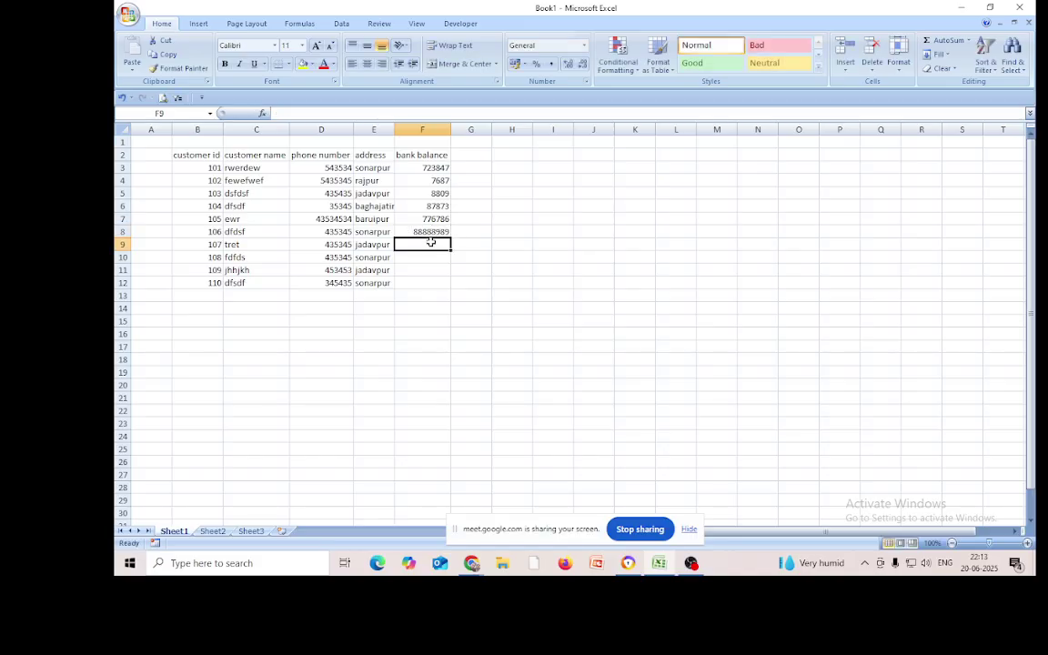
{"action": "type", "text": "342"}
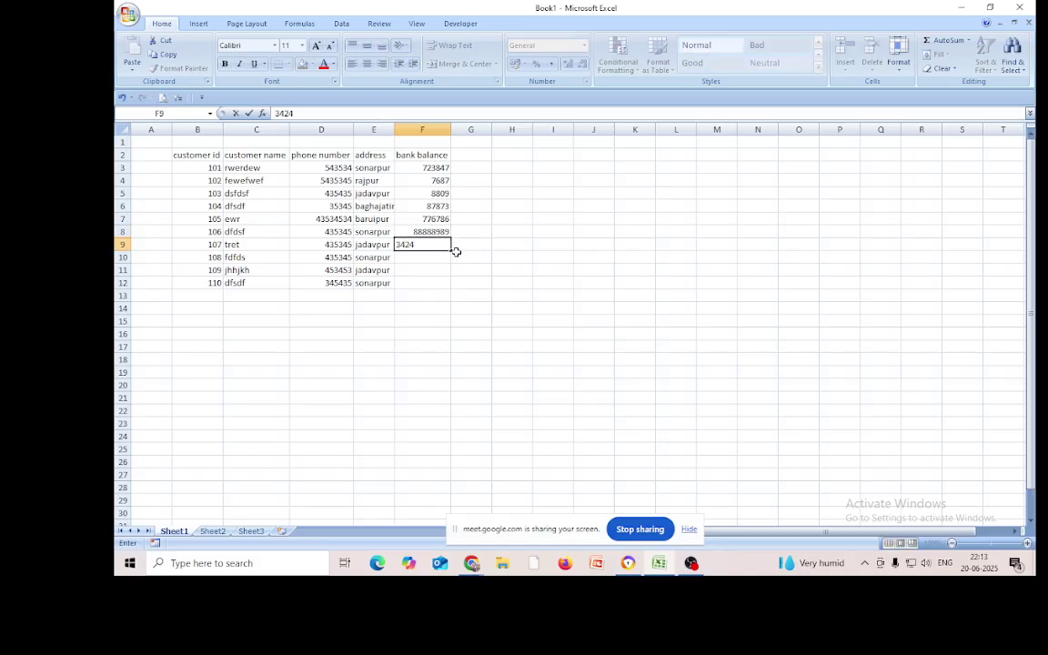
{"action": "type", "text": "4"}
{"action": "key", "text": "Return"}
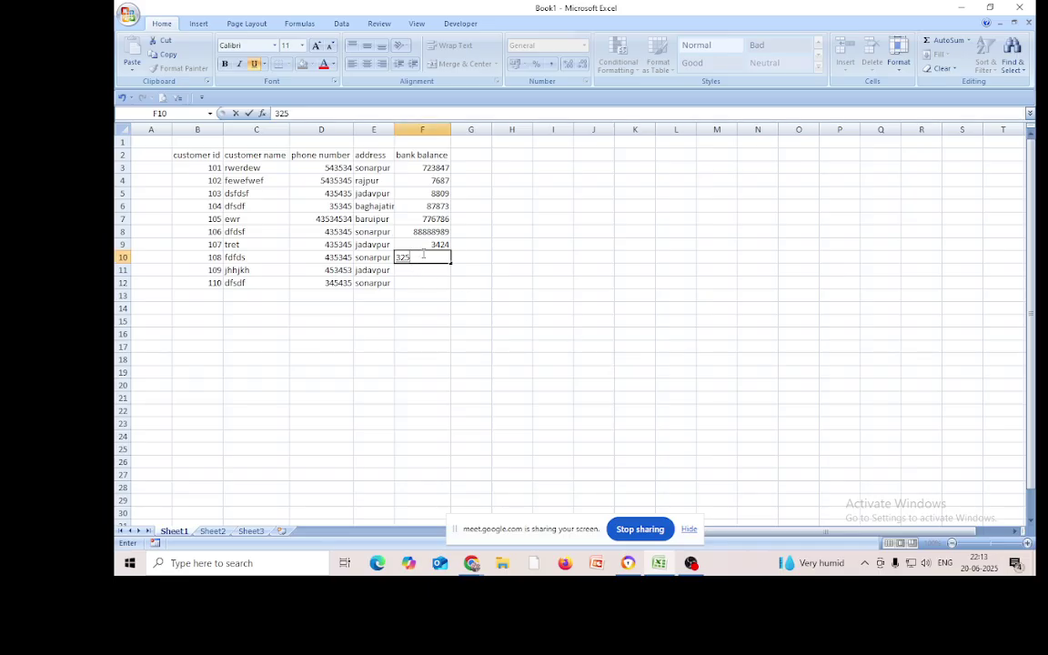
{"action": "type", "text": "325989"}
{"action": "key", "text": "Return"}
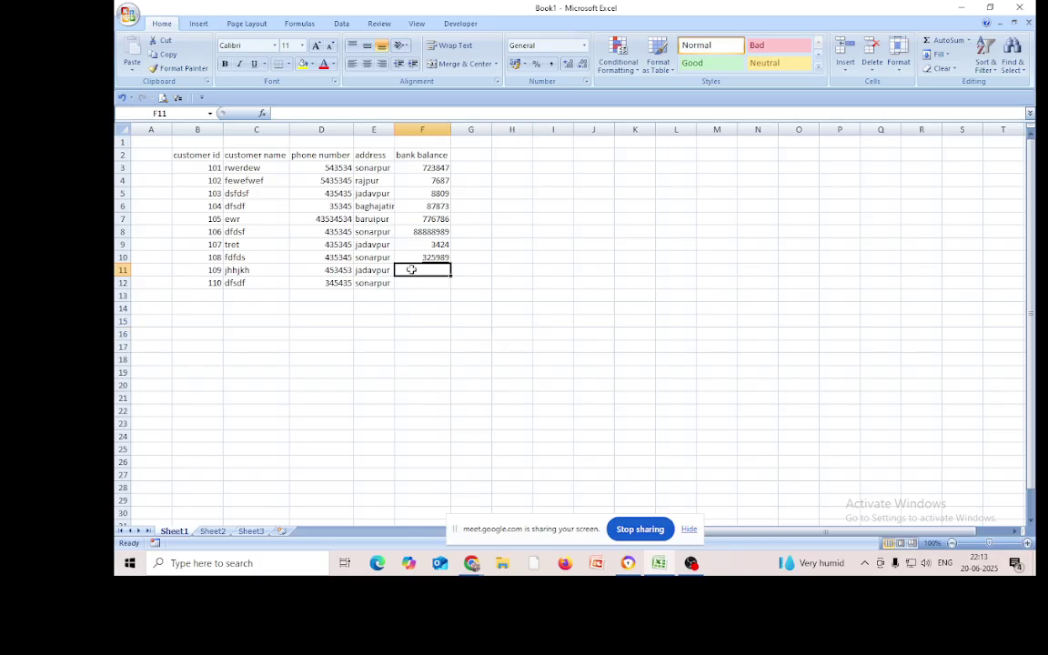
{"action": "type", "text": "8787"}
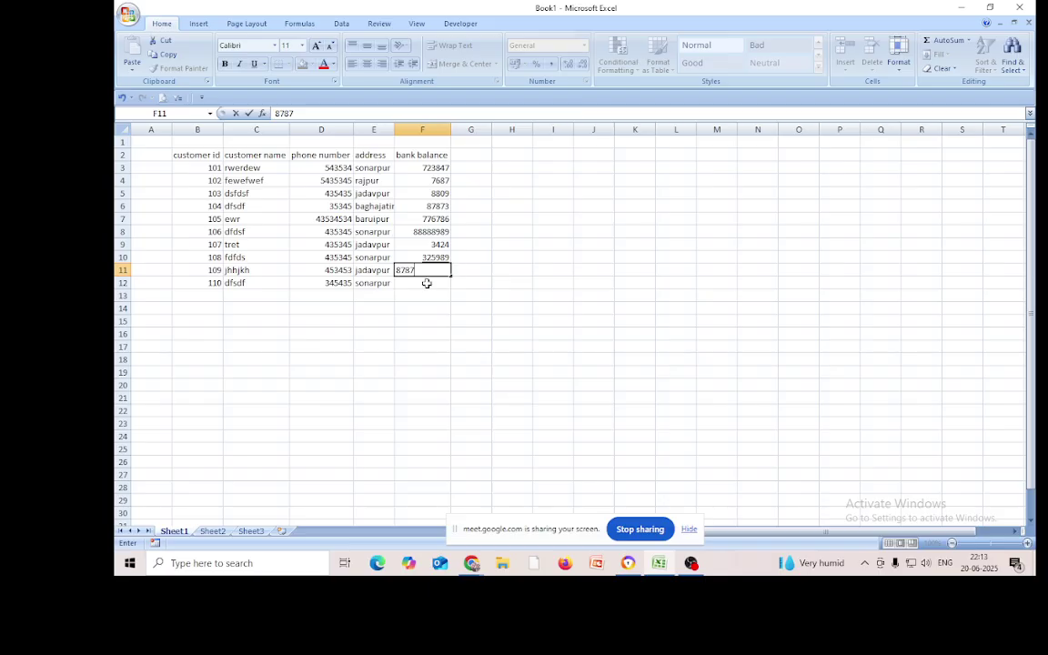
{"action": "left_click", "coordinate": [426, 283]}
{"action": "type", "text": "878"}
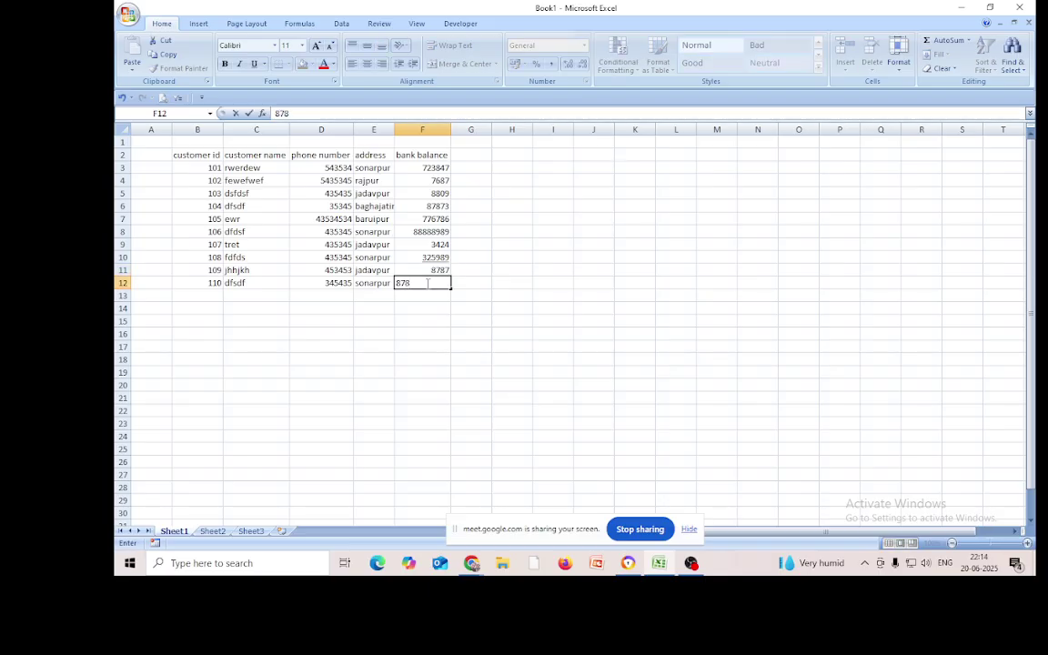
{"action": "left_click", "coordinate": [589, 343]}
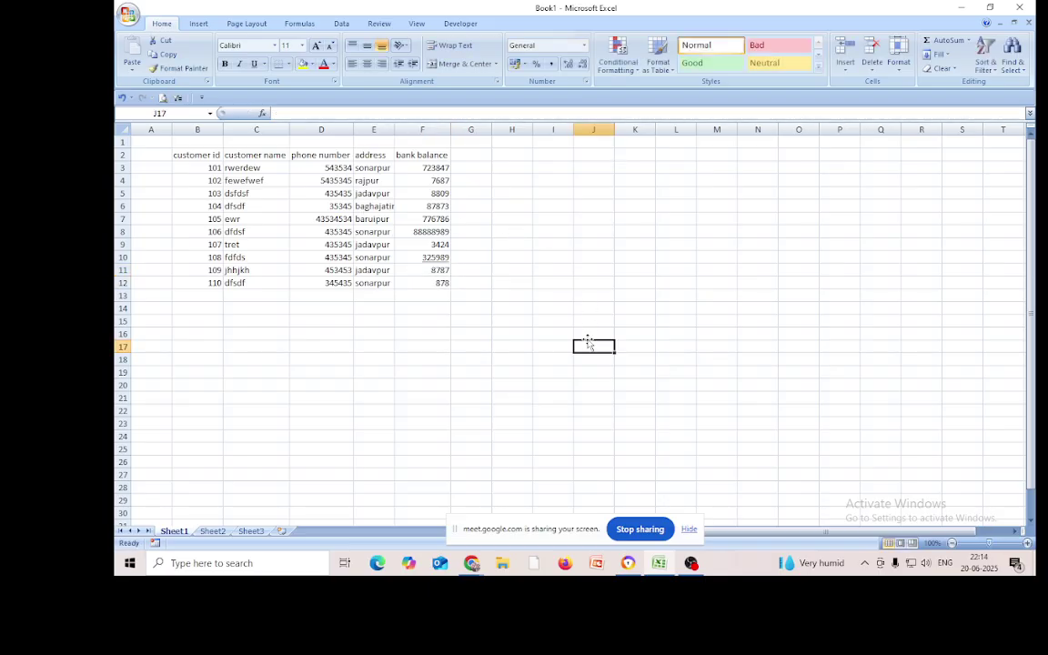
Apply All Borders and Center alignment to the B2:F12 customer table
{"action": "left_click_drag", "start_coordinate": [202, 154], "coordinate": [442, 283]}
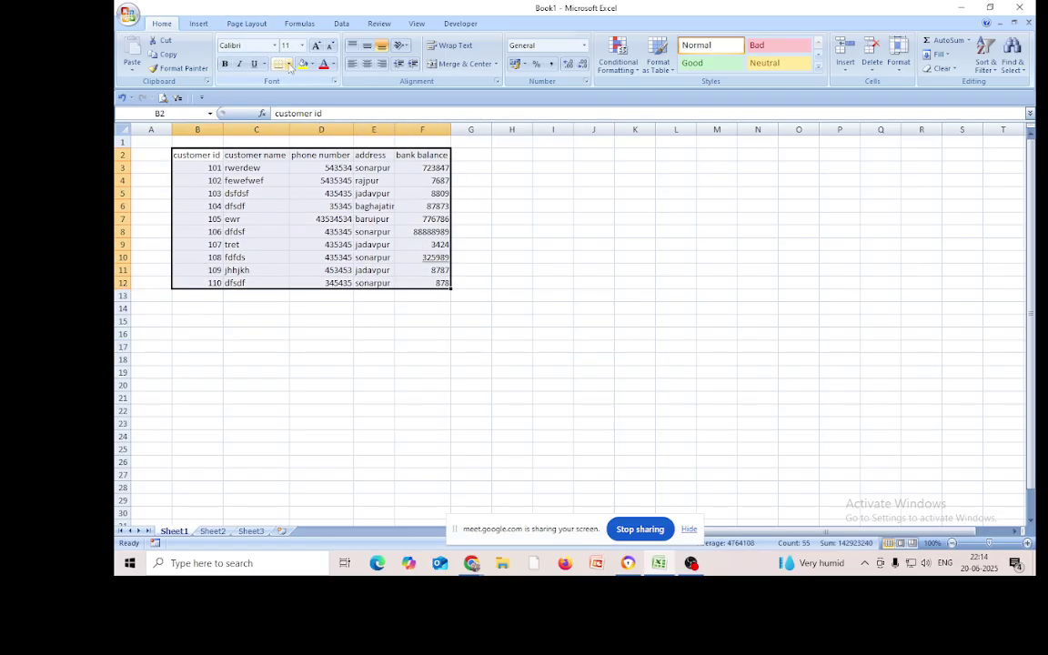
{"action": "left_click", "coordinate": [288, 65]}
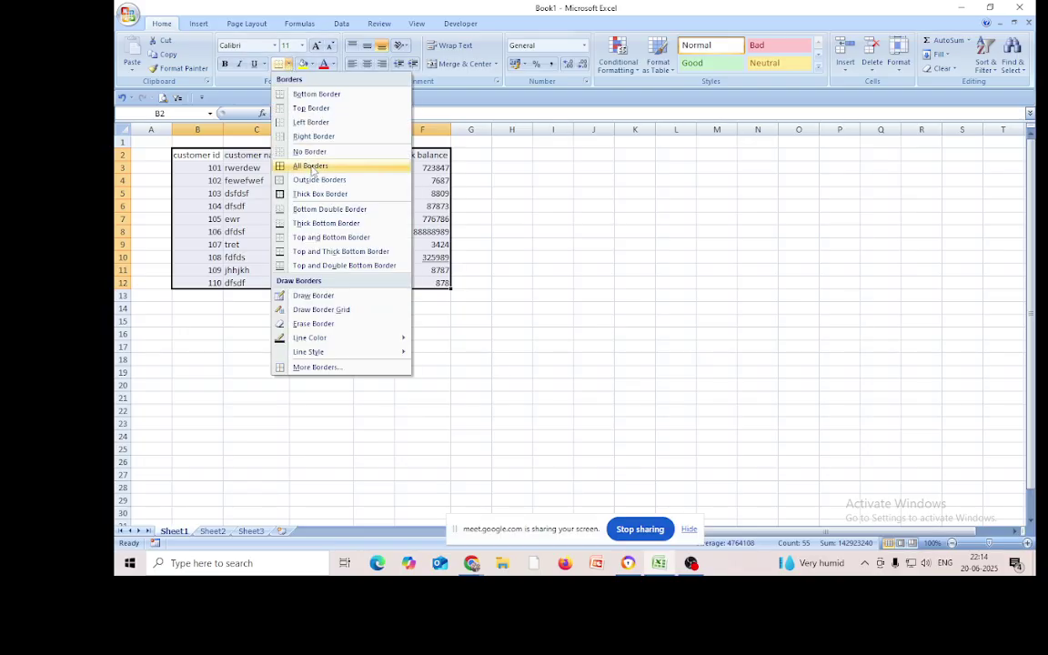
{"action": "left_click", "coordinate": [312, 167]}
{"action": "left_click", "coordinate": [366, 65]}
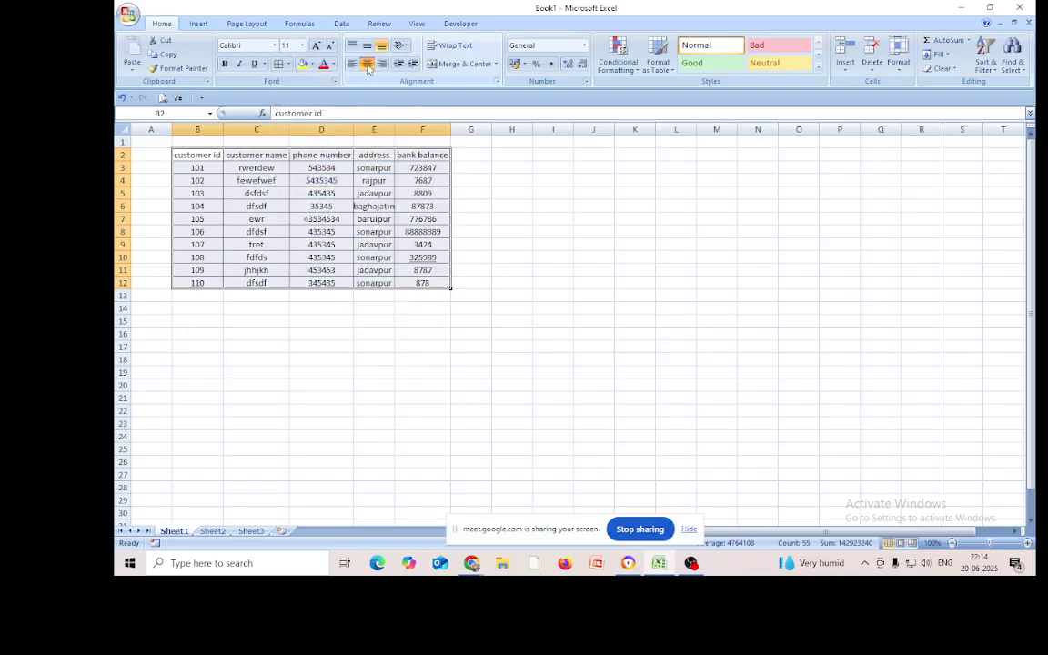
{"action": "left_click", "coordinate": [525, 360]}
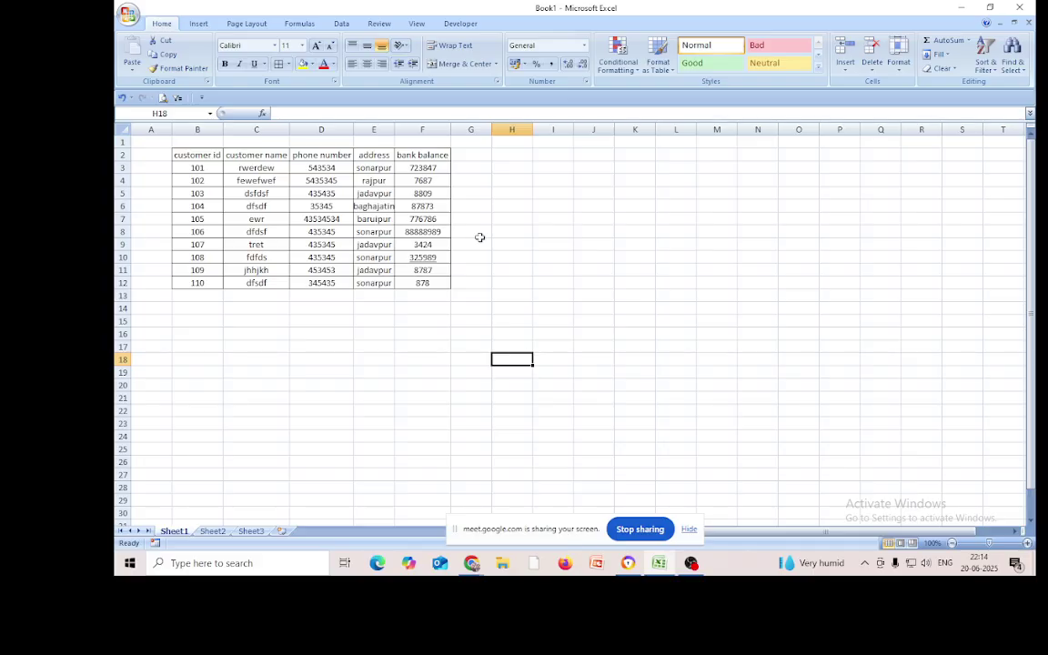
{"action": "left_click", "coordinate": [338, 423]}
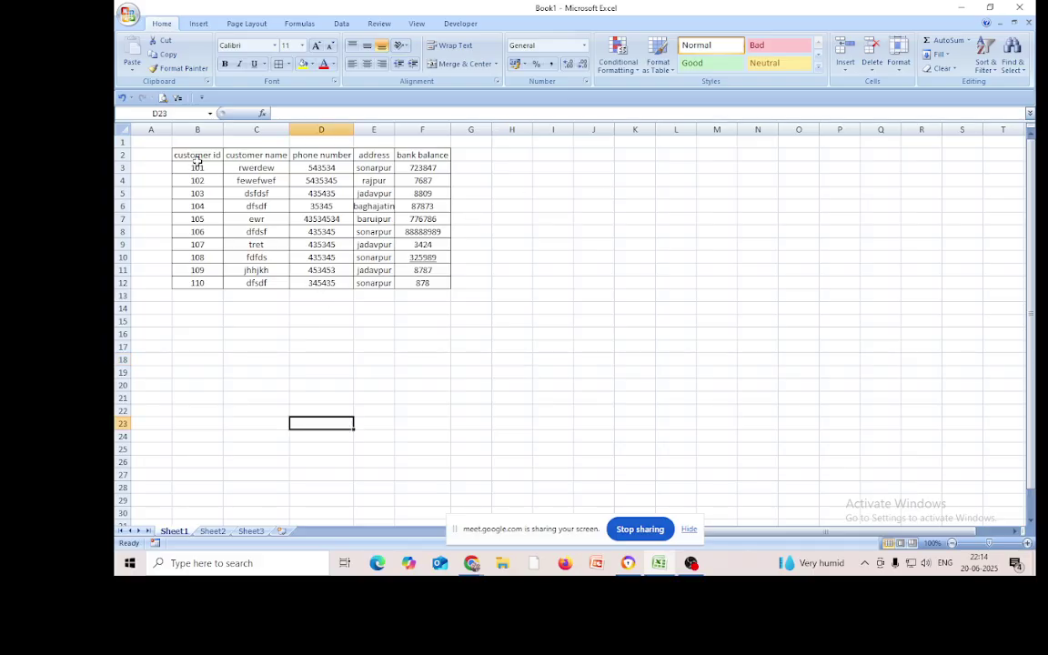
Copy the B2:F2 header row and paste it starting at C16
{"action": "left_click_drag", "start_coordinate": [198, 159], "coordinate": [404, 155]}
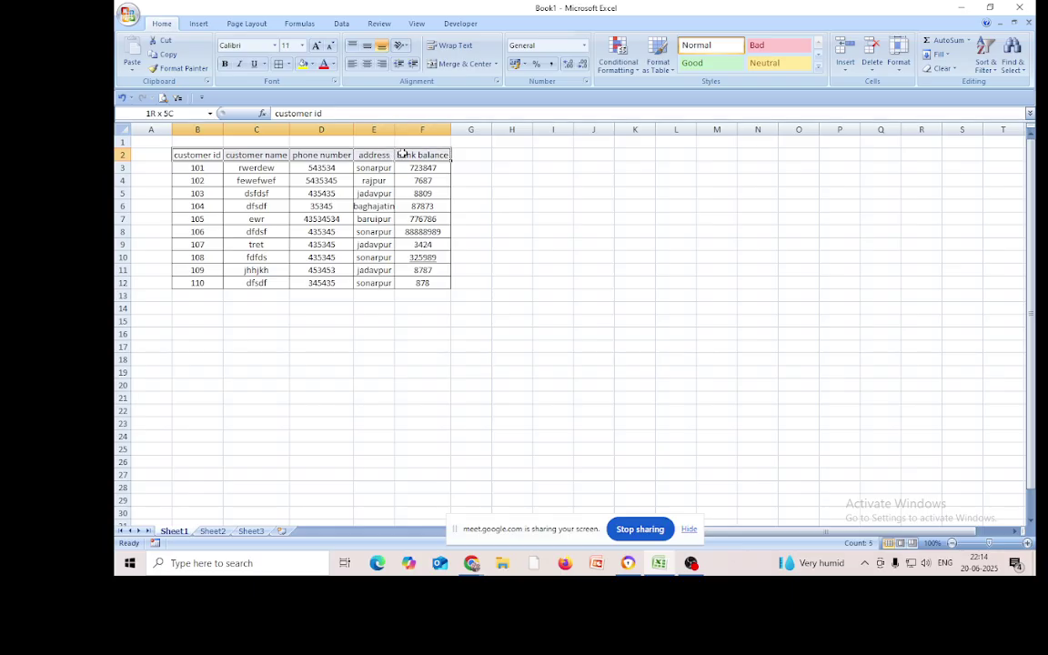
{"action": "right_click", "coordinate": [325, 156]}
{"action": "left_click", "coordinate": [352, 178]}
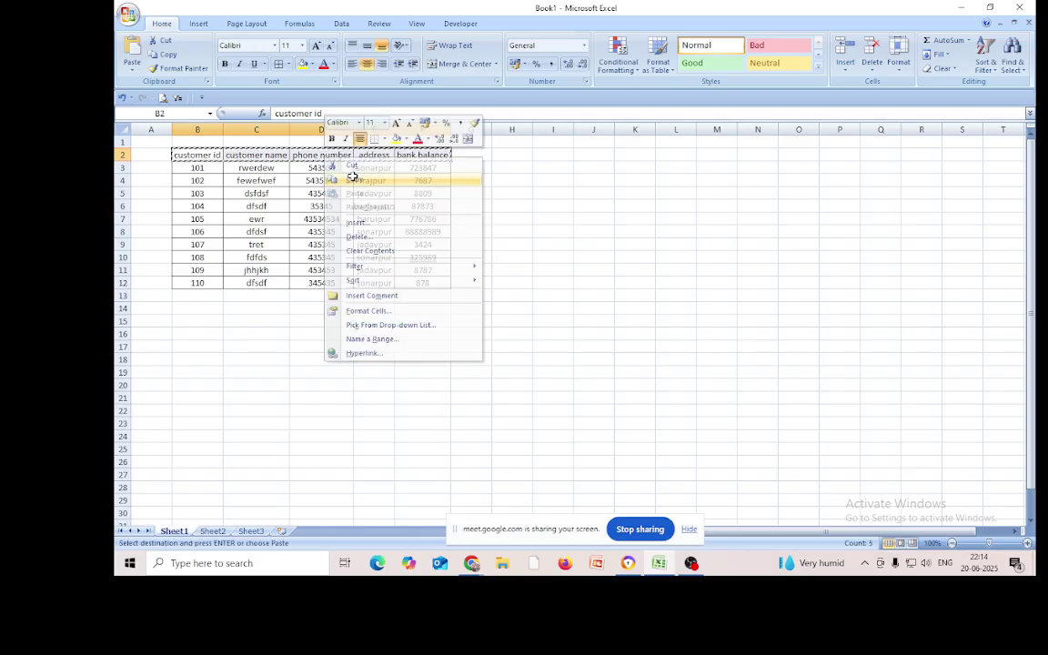
{"action": "left_click", "coordinate": [264, 335]}
{"action": "right_click", "coordinate": [265, 336]}
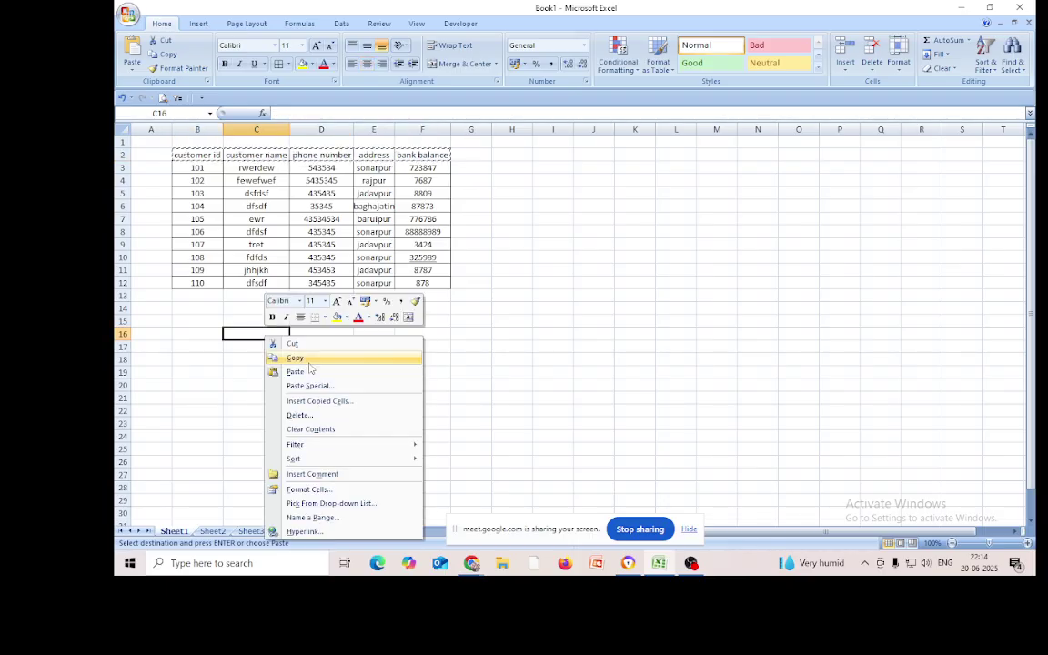
{"action": "left_click", "coordinate": [297, 371]}
{"action": "left_click", "coordinate": [341, 436]}
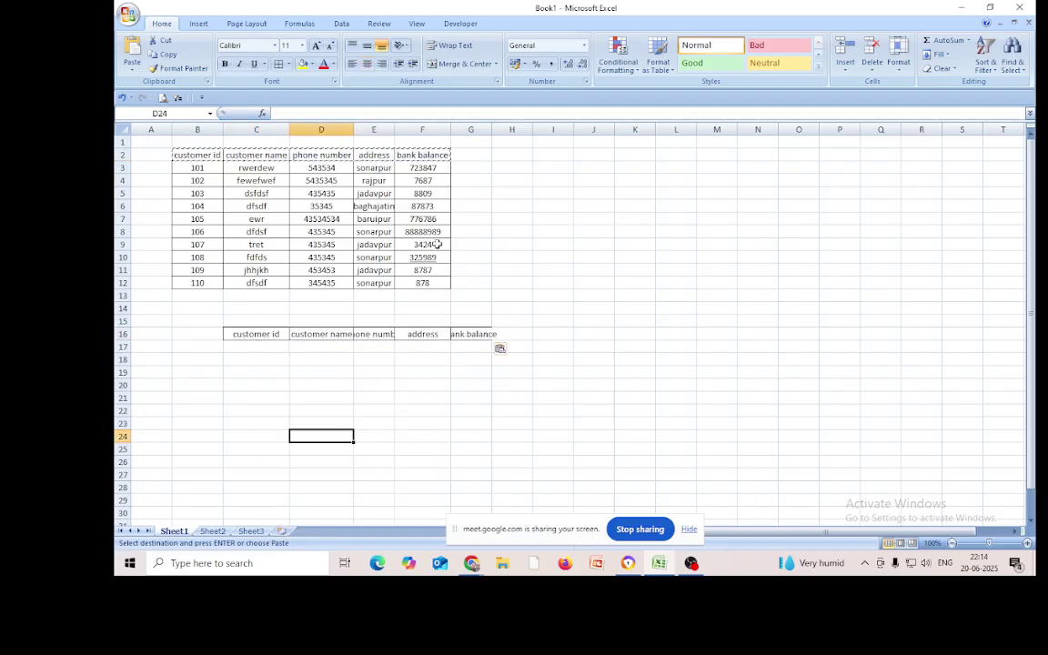
Widen columns G, D and E so the pasted headers fit
{"action": "double_click", "coordinate": [491, 129]}
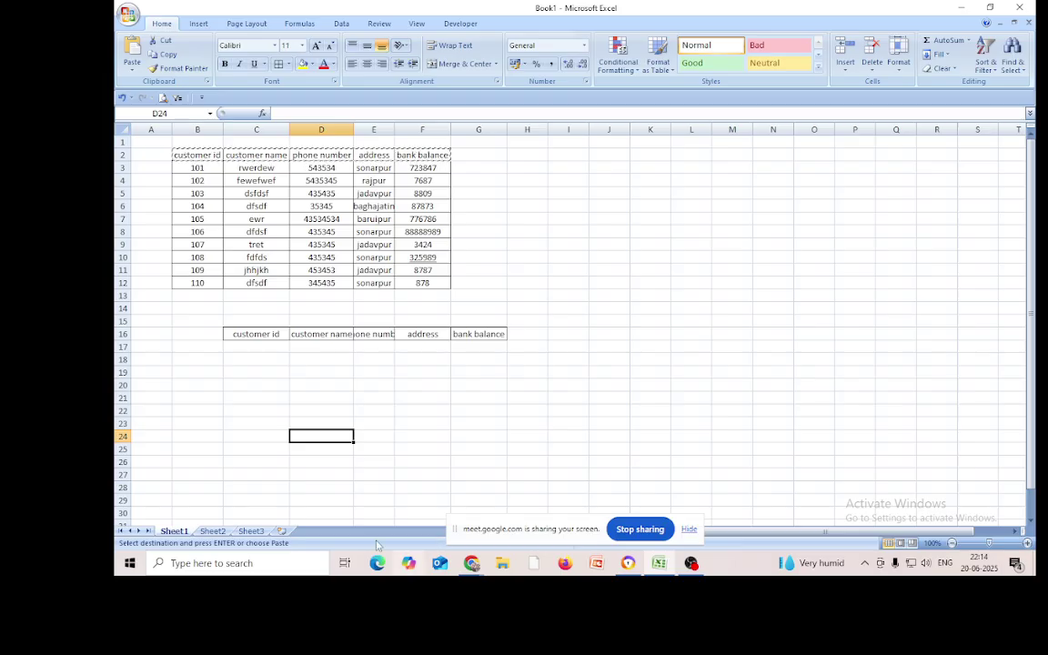
{"action": "left_click_drag", "start_coordinate": [354, 129], "coordinate": [356, 128]}
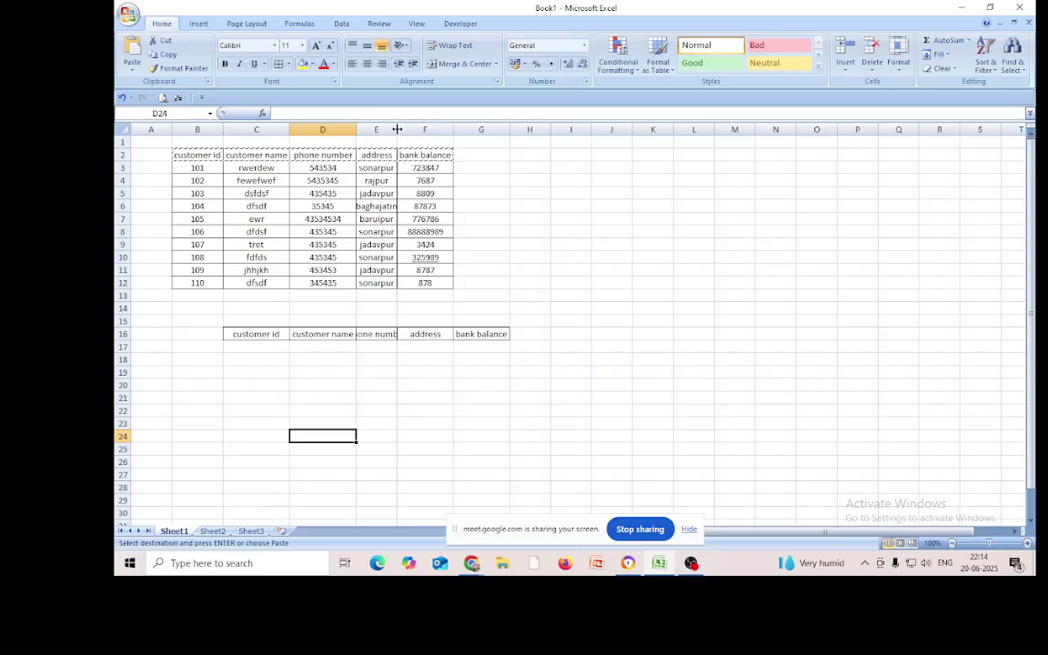
{"action": "double_click", "coordinate": [397, 130]}
{"action": "left_click", "coordinate": [314, 346]}
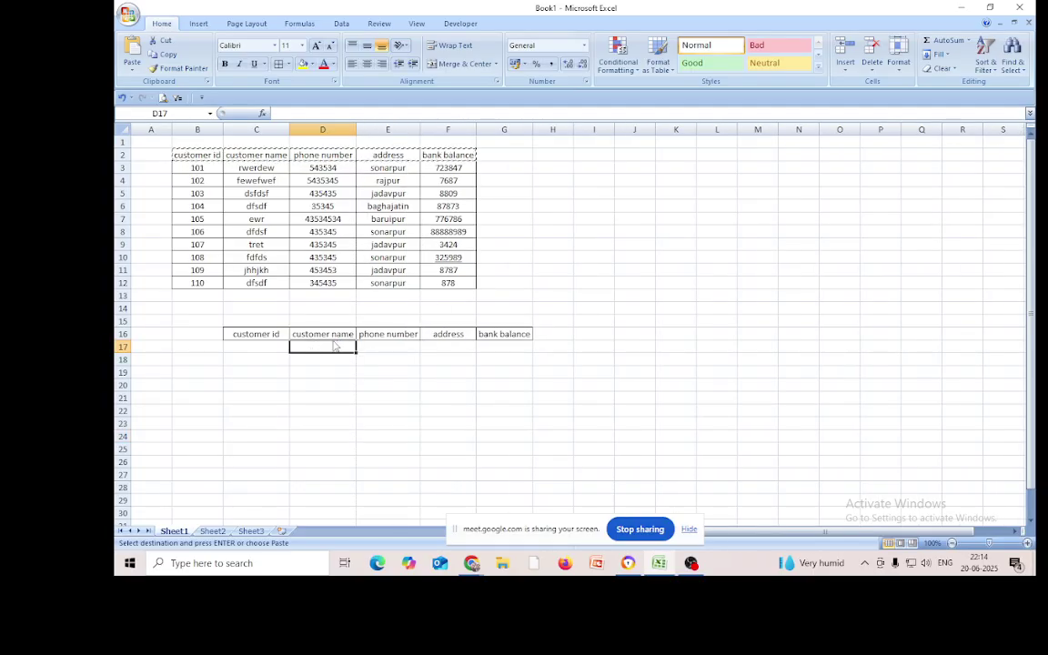
Enter =VLOOKUP(C17,B2:F12,2,FALSE) in D17 to fetch the customer name by ID
{"action": "type", "text": "=v"}
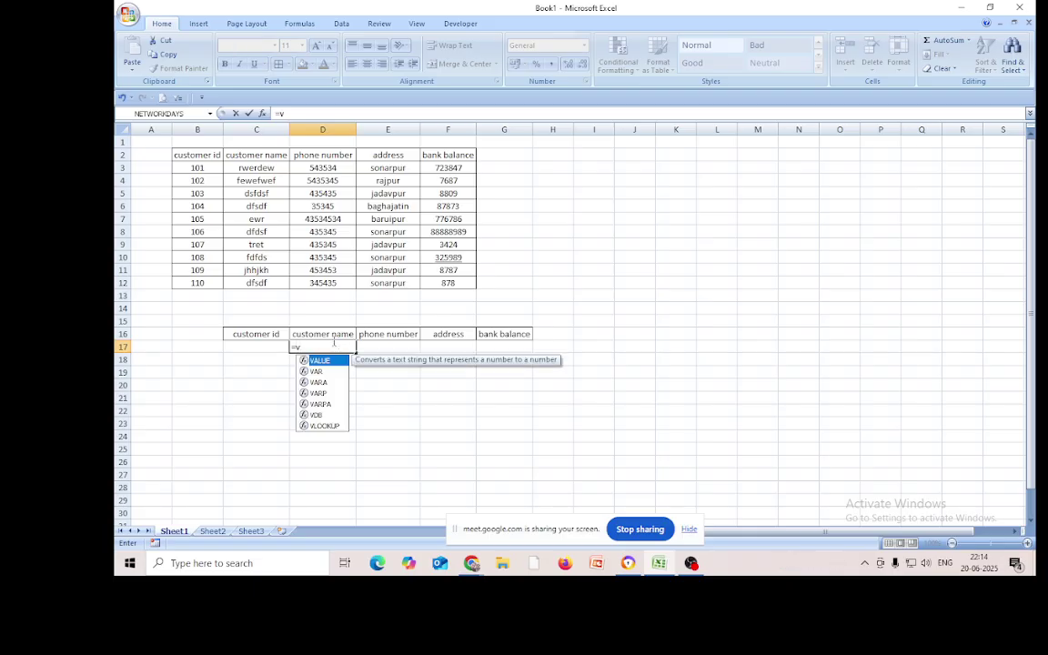
{"action": "type", "text": "look"}
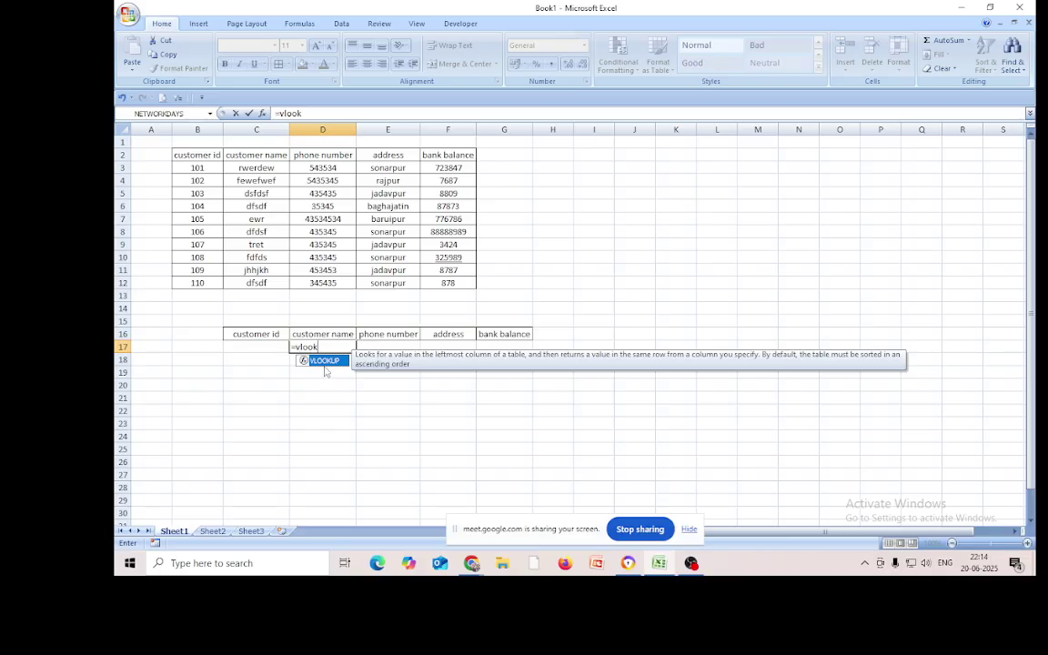
{"action": "key", "text": "Tab"}
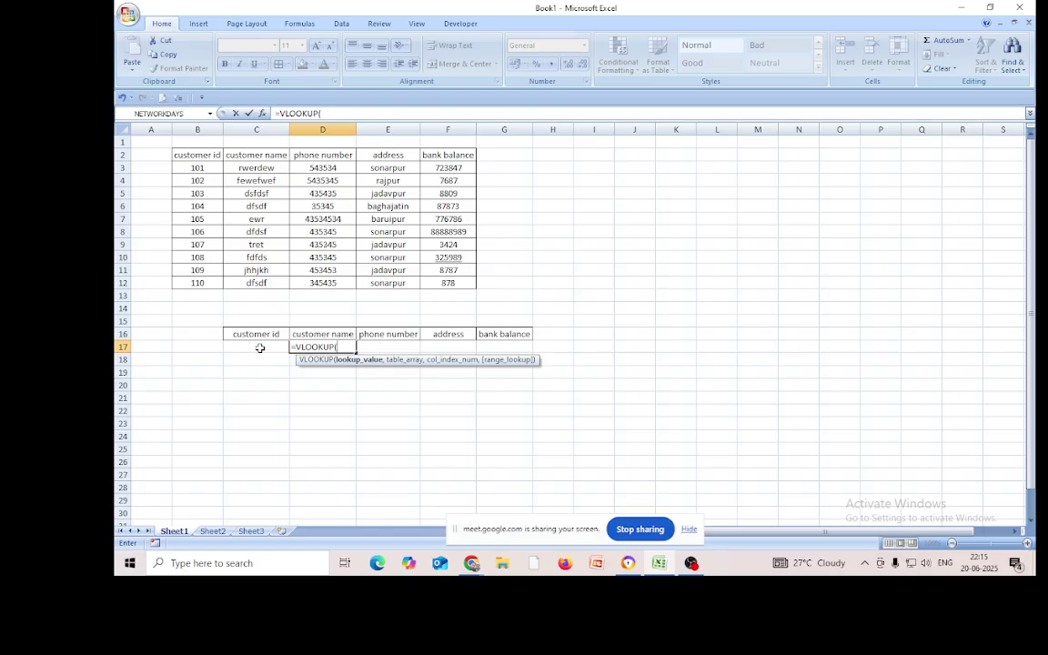
{"action": "left_click", "coordinate": [260, 349]}
{"action": "type", "text": ","}
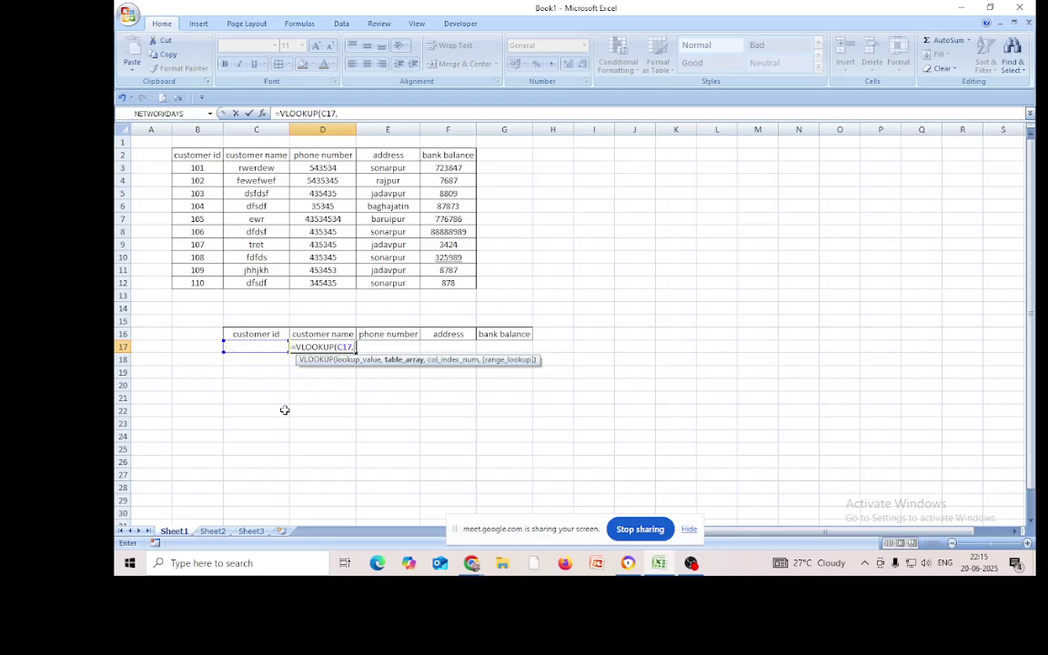
{"action": "left_click", "coordinate": [197, 156]}
{"action": "mouse_move", "coordinate": [196, 156]}
{"action": "left_mouse_down"}
{"action": "mouse_move", "coordinate": [214, 264]}
{"action": "mouse_move", "coordinate": [253, 283]}
{"action": "mouse_move", "coordinate": [444, 285]}
{"action": "left_mouse_up"}
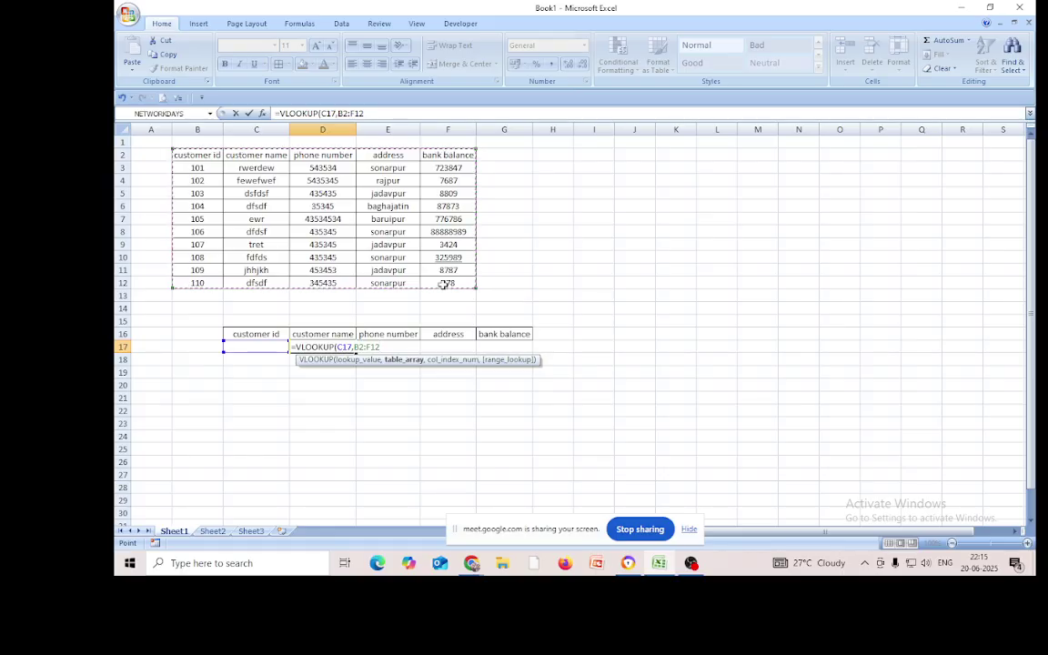
{"action": "type", "text": ","}
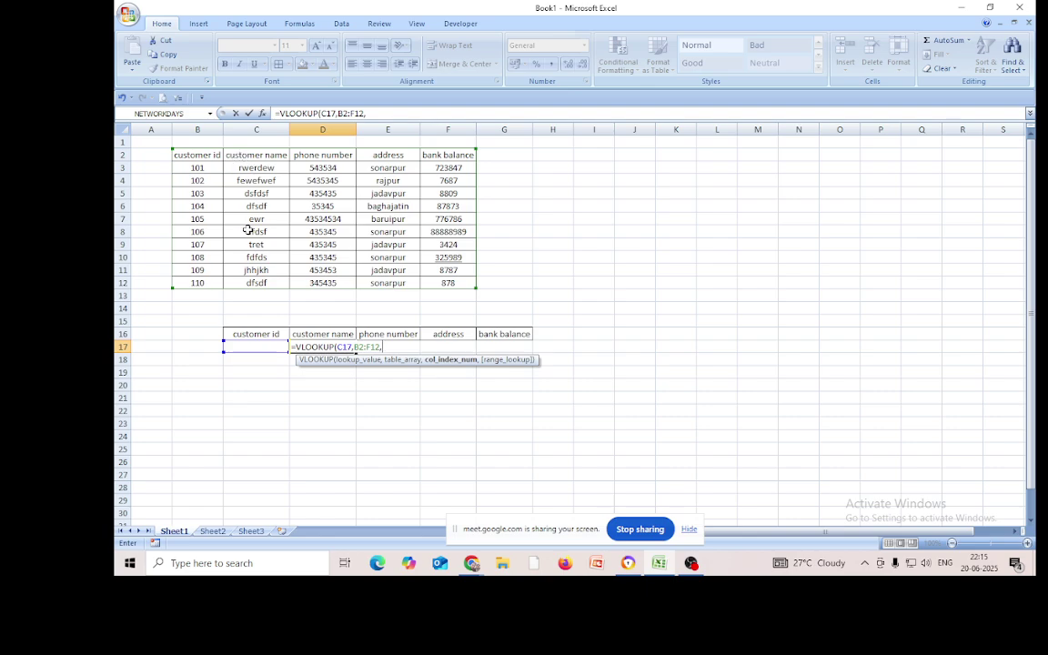
{"action": "type", "text": "2,"}
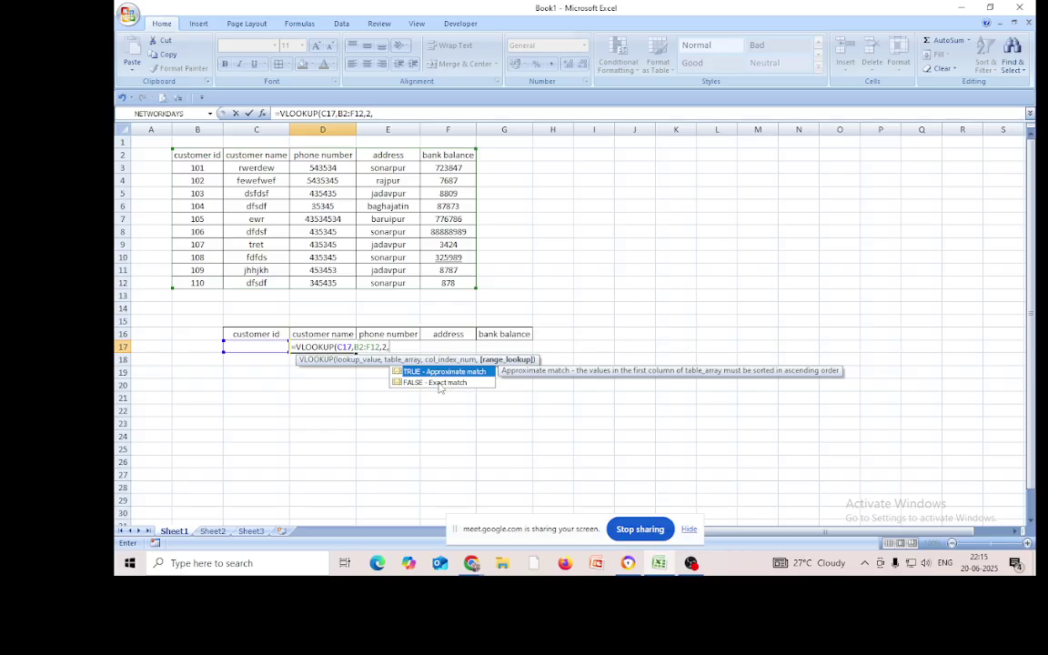
{"action": "double_click", "coordinate": [440, 383]}
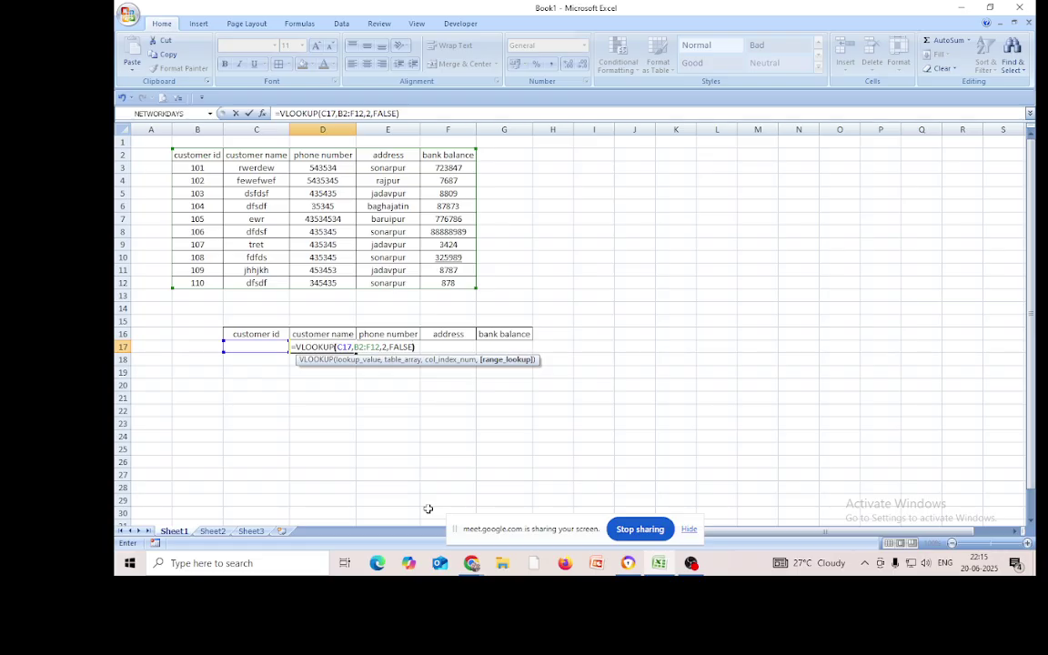
{"action": "key", "text": "Return"}
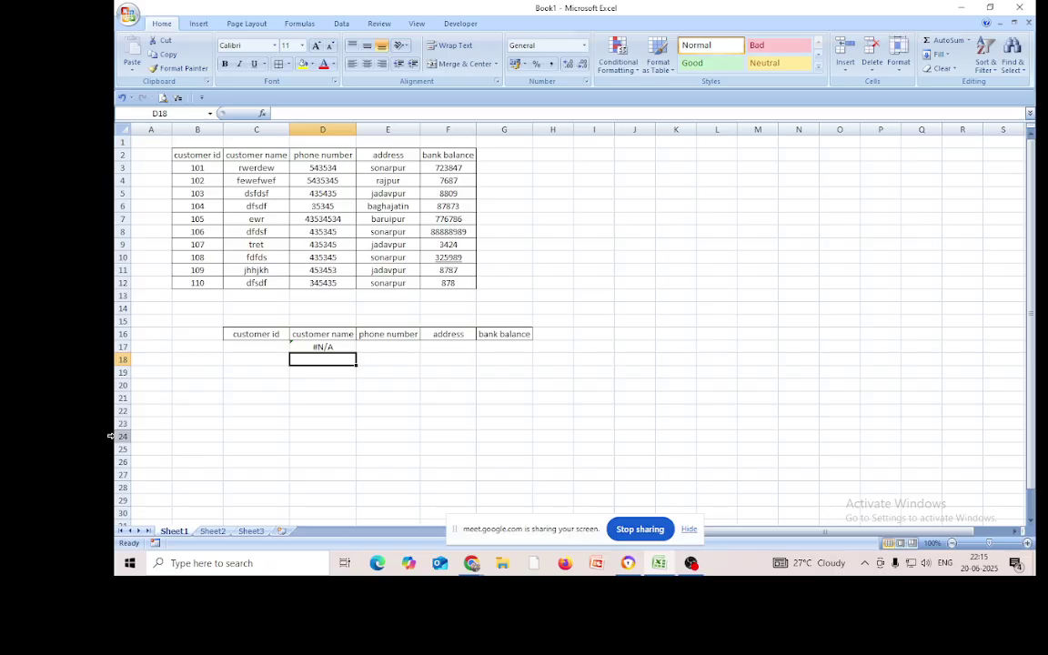
Test the name lookup by entering customer ids 107 and then 110 in C17
{"action": "left_click", "coordinate": [245, 346]}
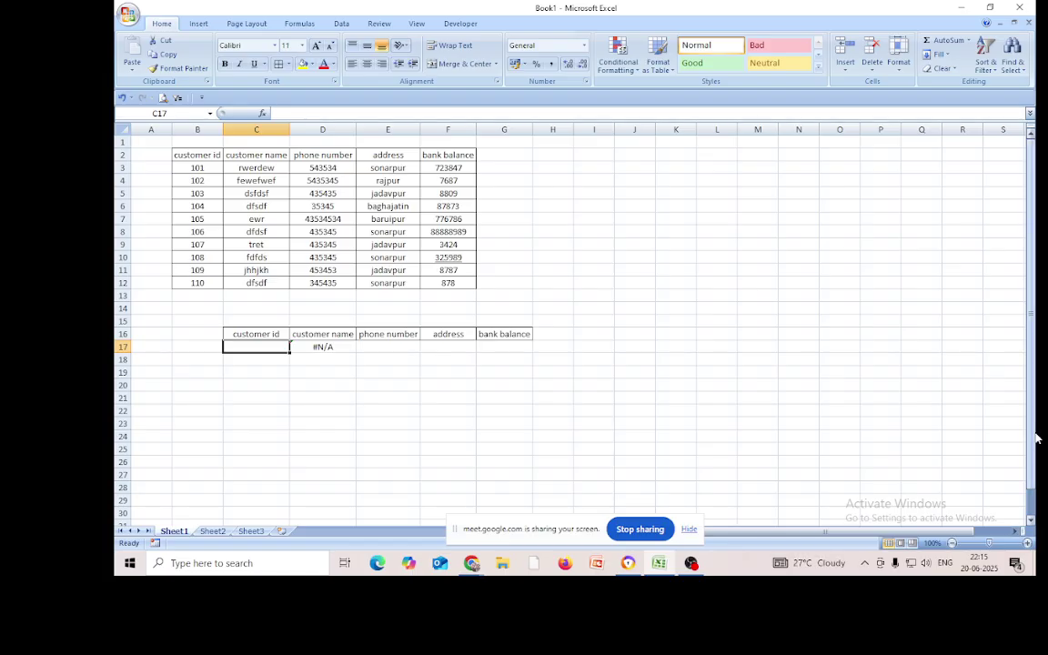
{"action": "type", "text": "107"}
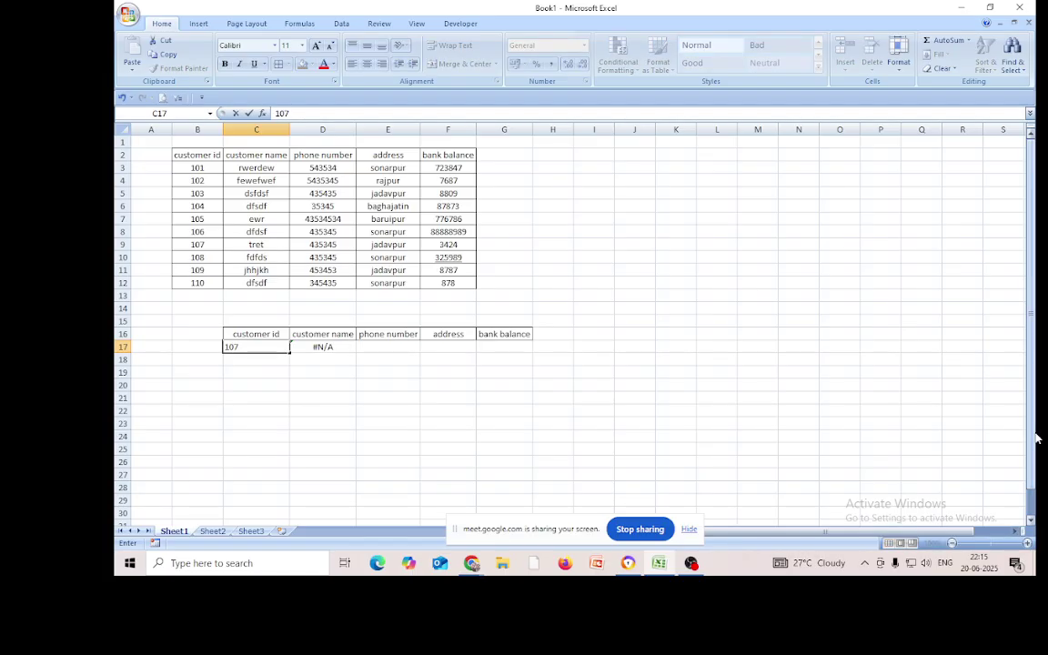
{"action": "key", "text": "Return"}
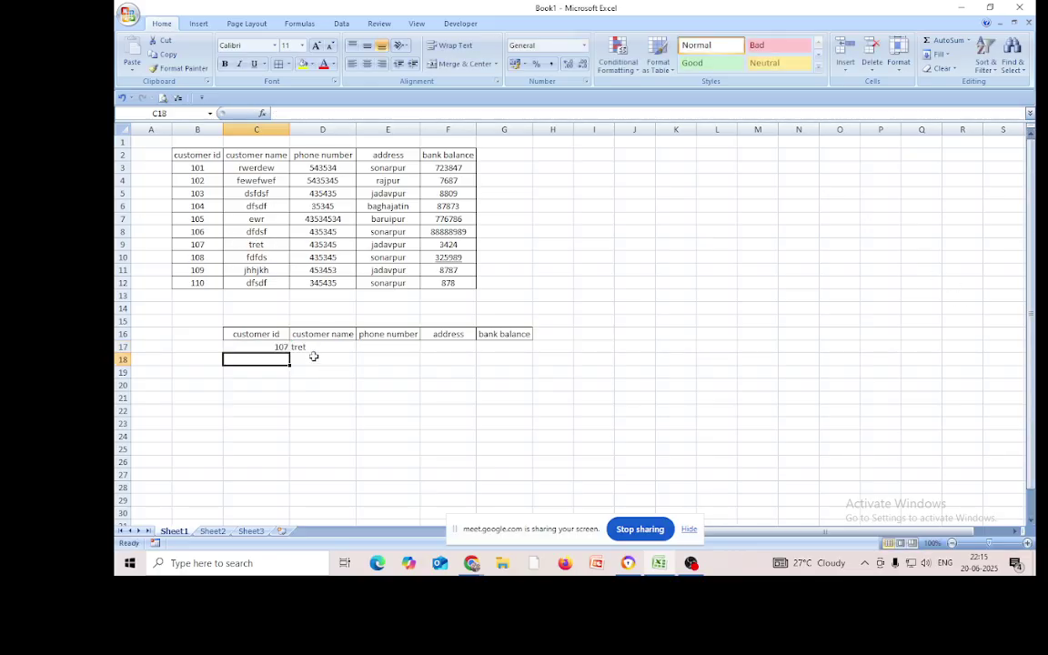
{"action": "left_click", "coordinate": [321, 348]}
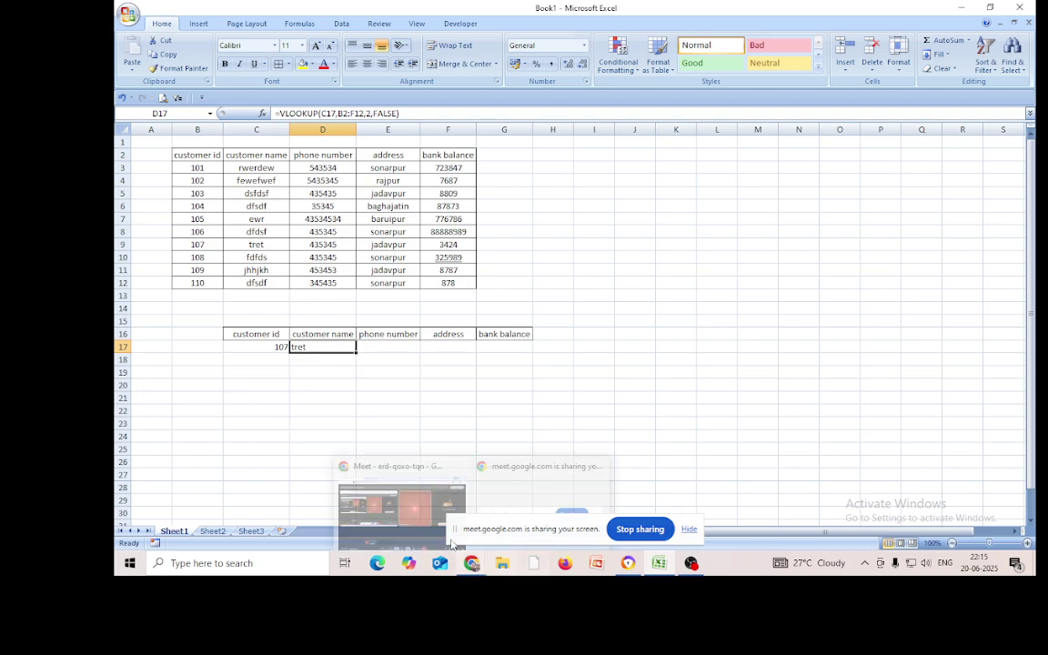
{"action": "left_click", "coordinate": [273, 346]}
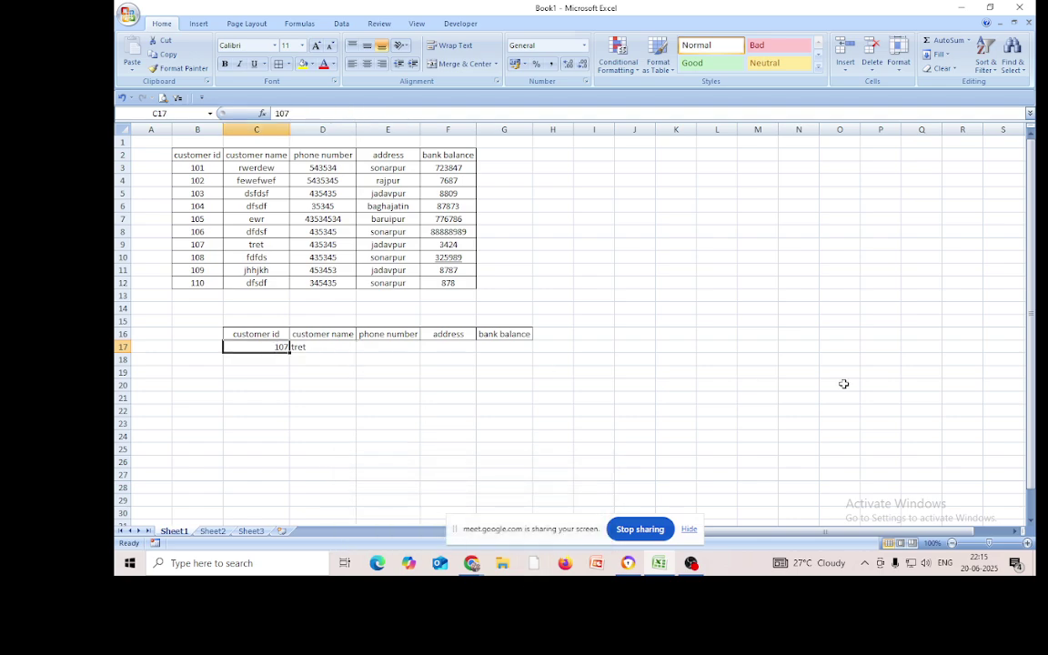
{"action": "type", "text": "110"}
{"action": "key", "text": "Return"}
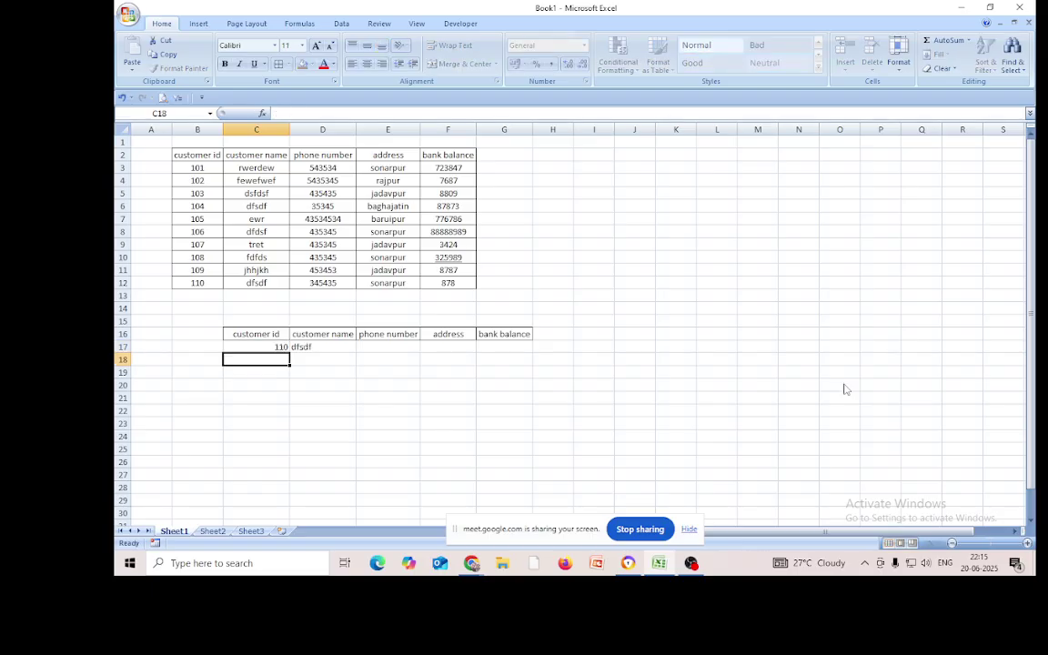
Enter ids 104 and then 102 in C17, so D17 returns fewefwef
{"action": "left_click", "coordinate": [278, 347]}
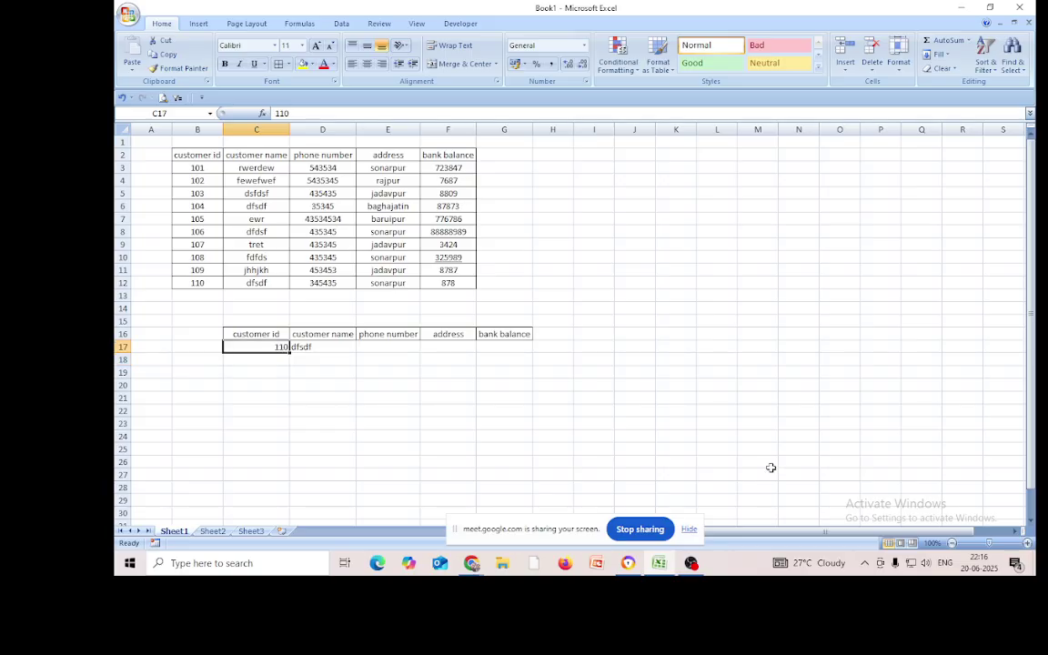
{"action": "type", "text": "10-4"}
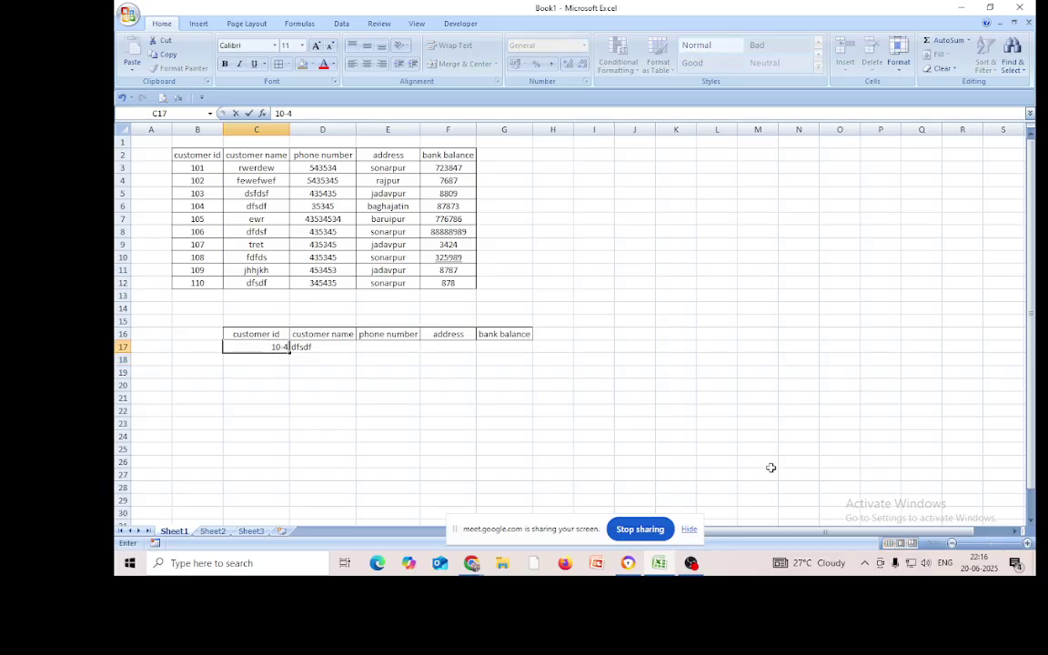
{"action": "key", "text": "BackSpace"}
{"action": "type", "text": "4"}
{"action": "key", "text": "Return"}
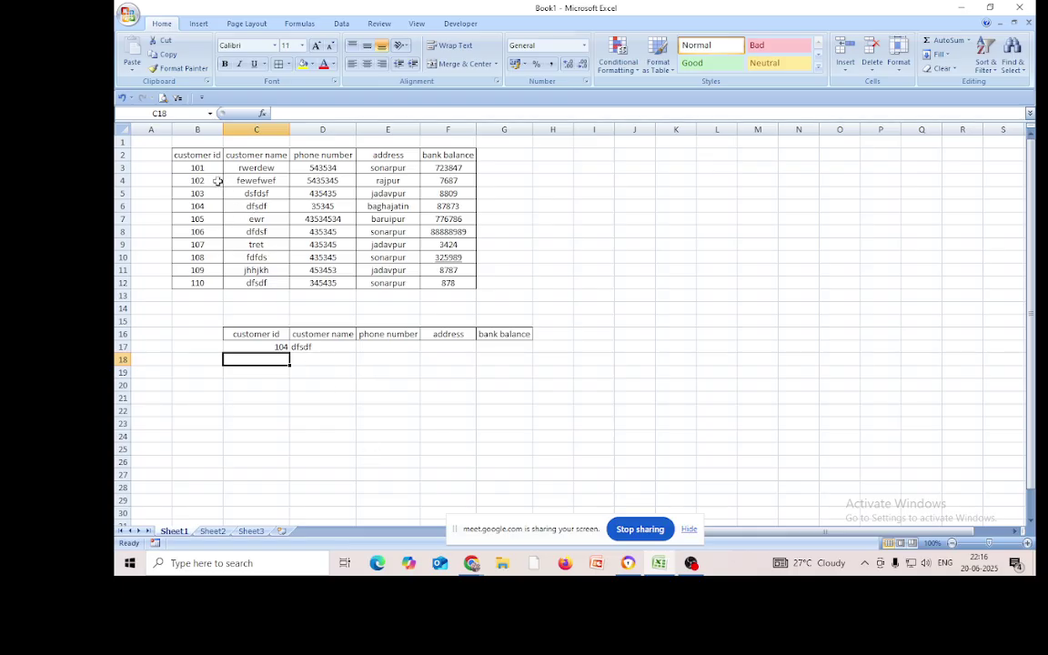
{"action": "left_click", "coordinate": [278, 346]}
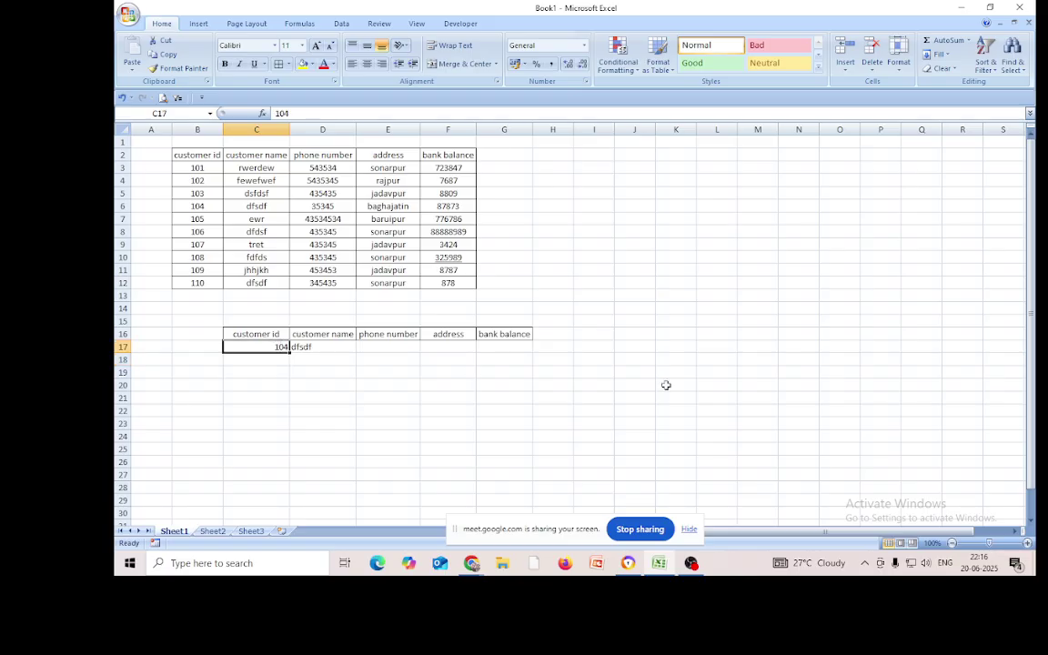
{"action": "type", "text": "102"}
{"action": "key", "text": "Return"}
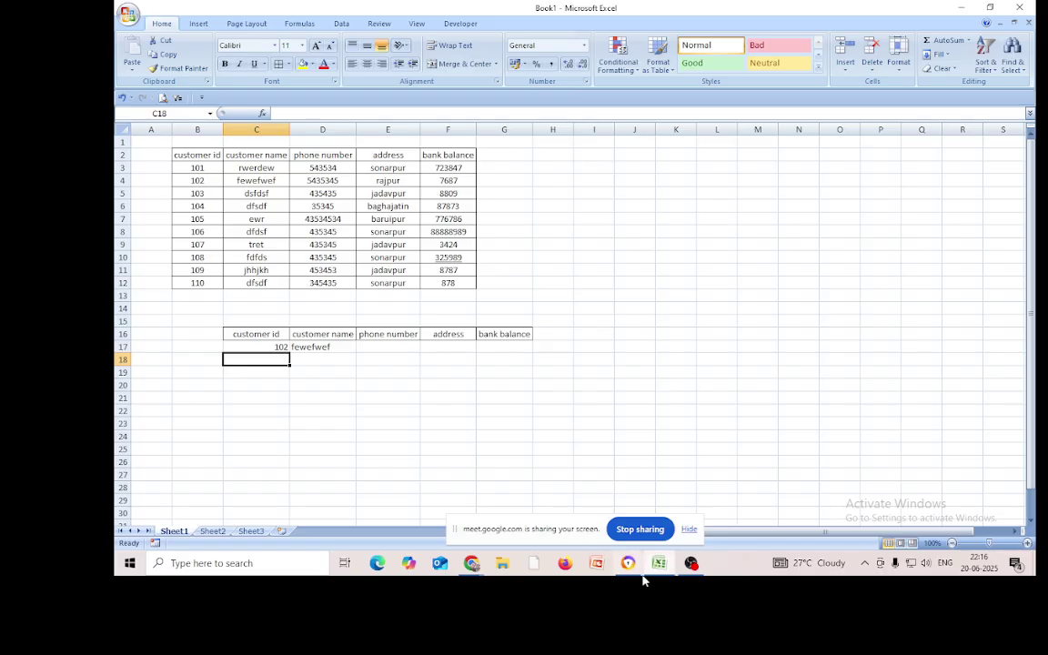
{"action": "left_click", "coordinate": [393, 348]}
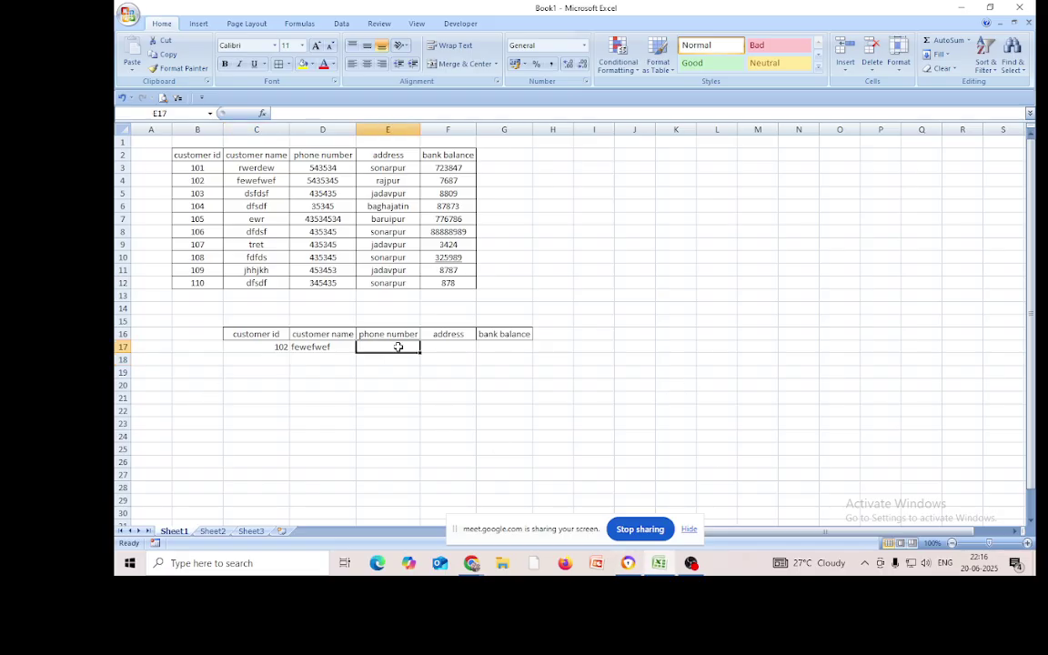
Enter =VLOOKUP(C17,B2:F12,3,0) in E17, returning phone 5435345 for customer 102
{"action": "type", "text": "=vloo"}
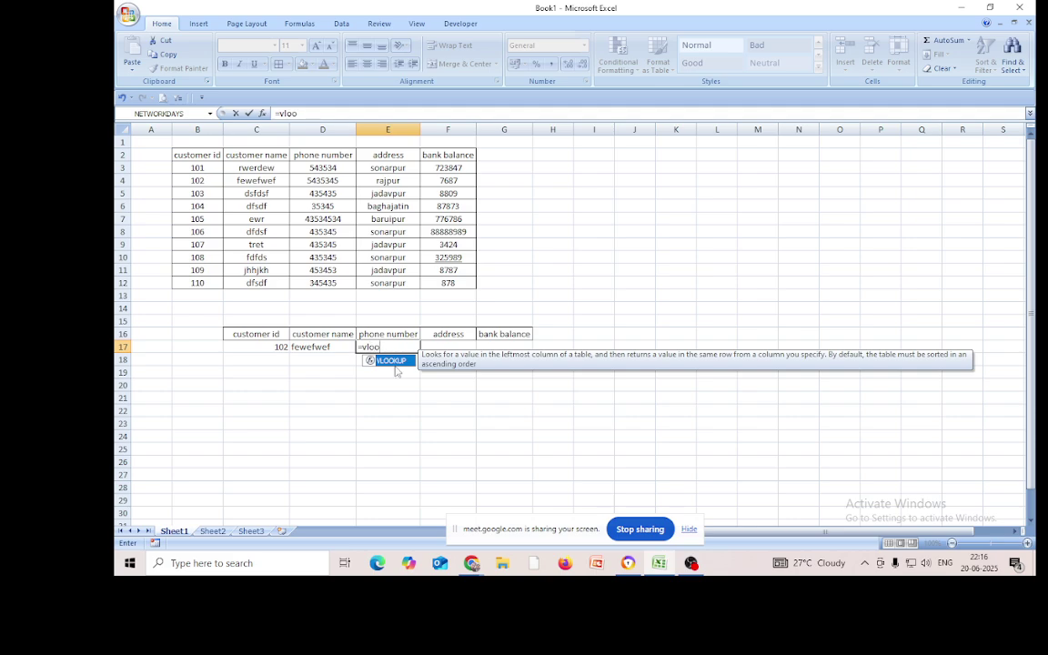
{"action": "double_click", "coordinate": [396, 361]}
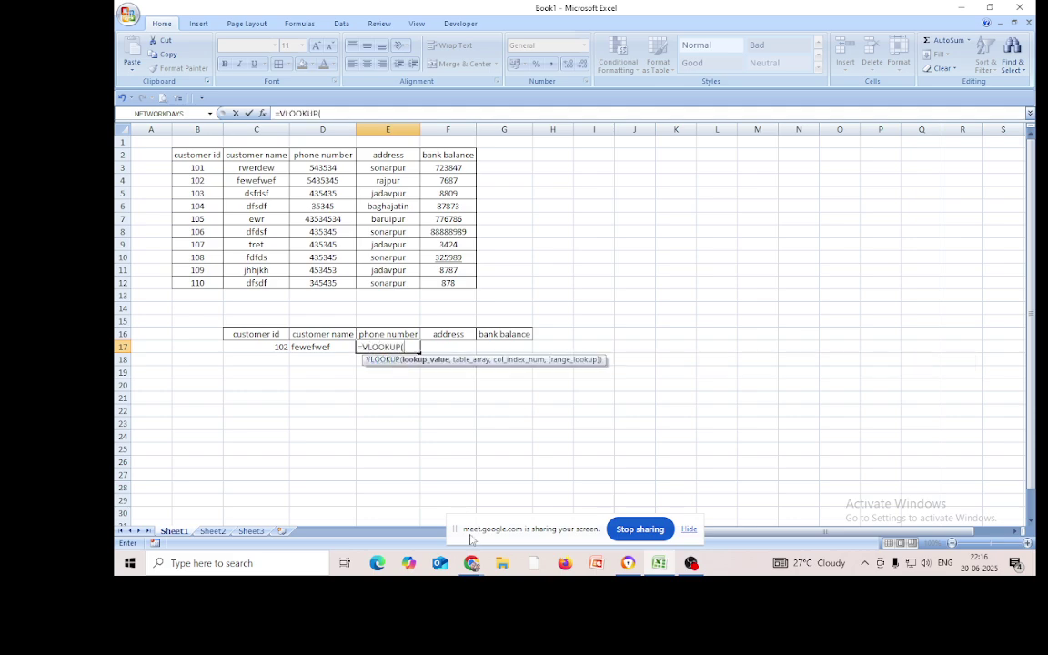
{"action": "left_click", "coordinate": [271, 347]}
{"action": "type", "text": ","}
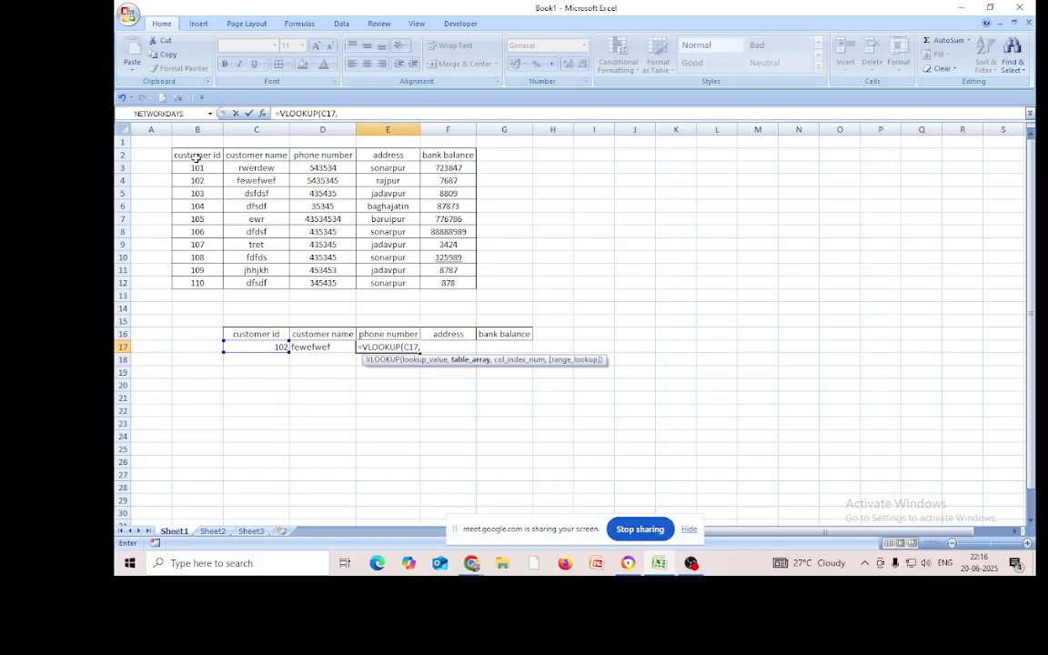
{"action": "left_click_drag", "start_coordinate": [197, 157], "coordinate": [448, 283]}
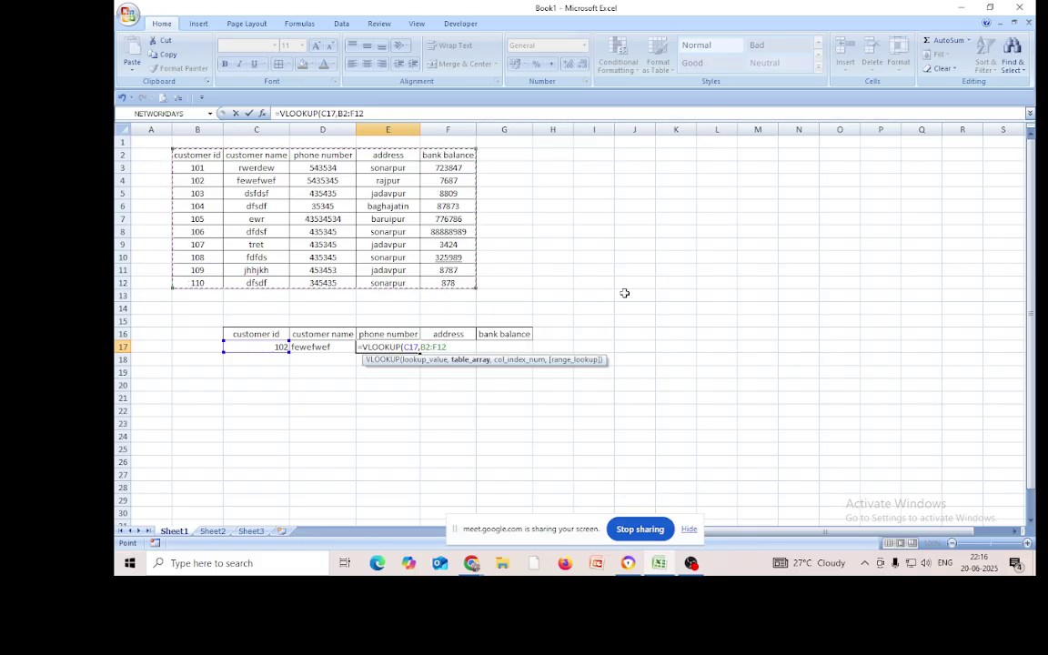
{"action": "type", "text": ",3"}
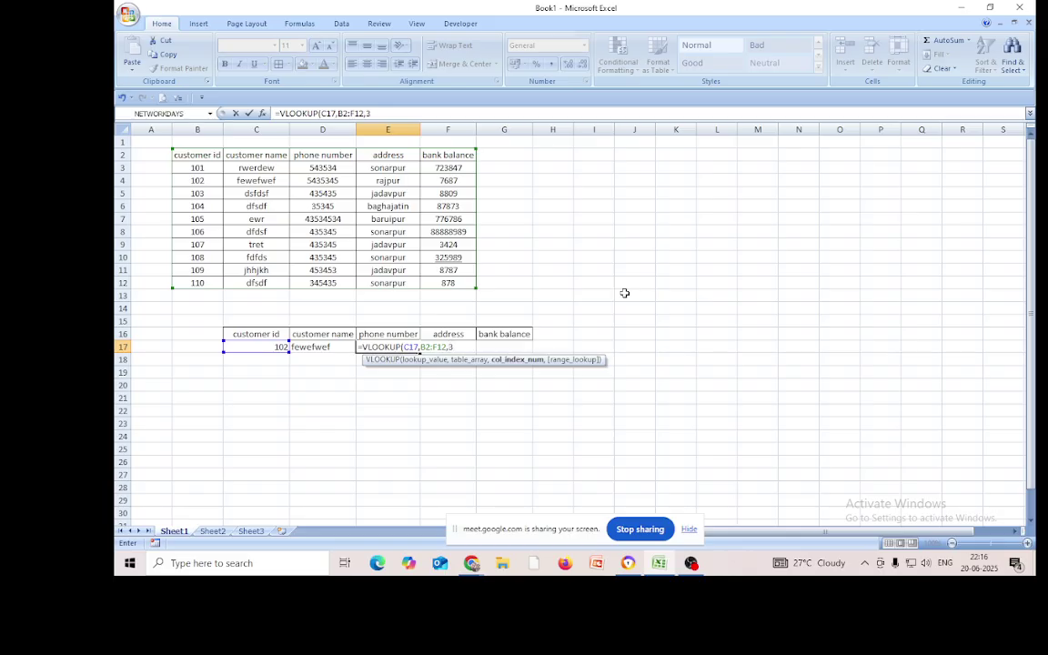
{"action": "type", "text": ",0"}
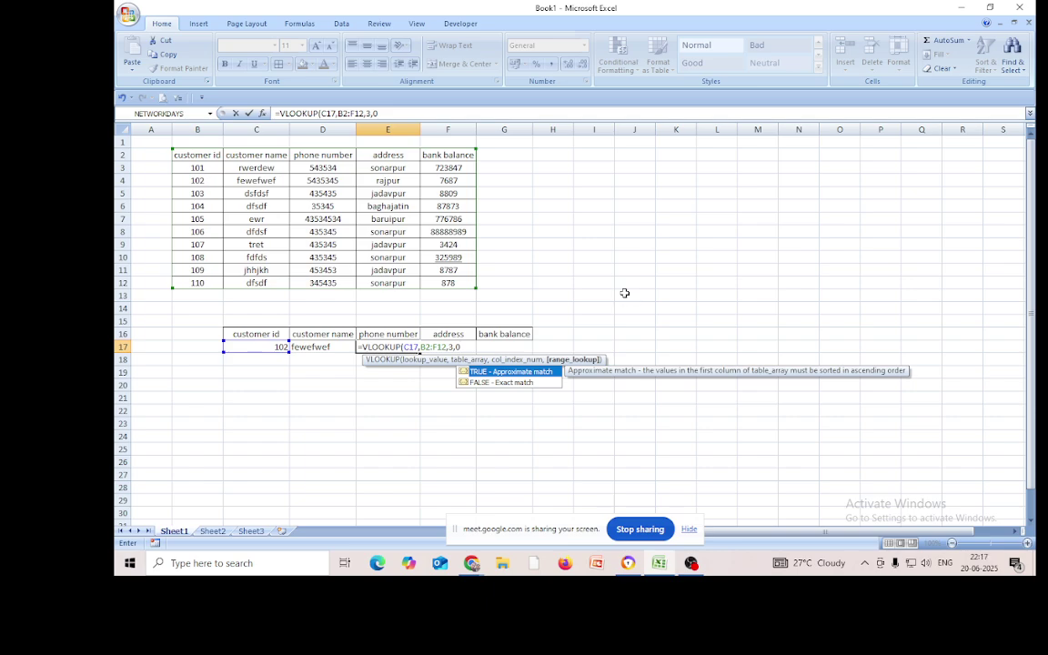
{"action": "type", "text": ")"}
{"action": "key", "text": "Return"}
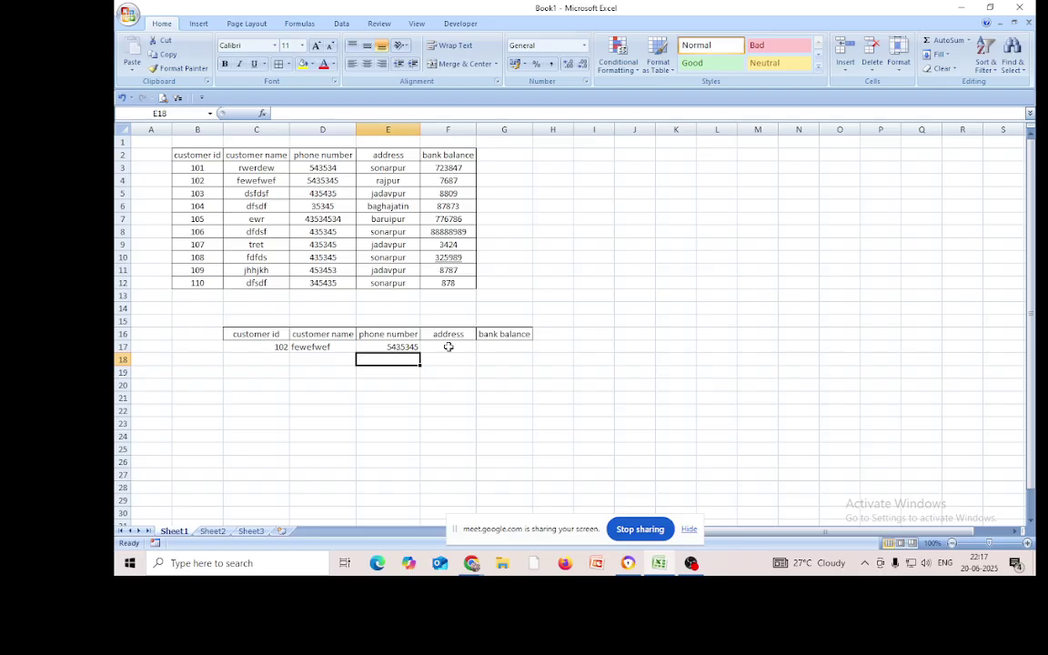
In F17, start =VLOOKUP(C17,B2:F12 for the address, selecting B2:F12 with Ctrl+Shift+arrows
{"action": "left_click", "coordinate": [445, 347]}
{"action": "type", "text": "="}
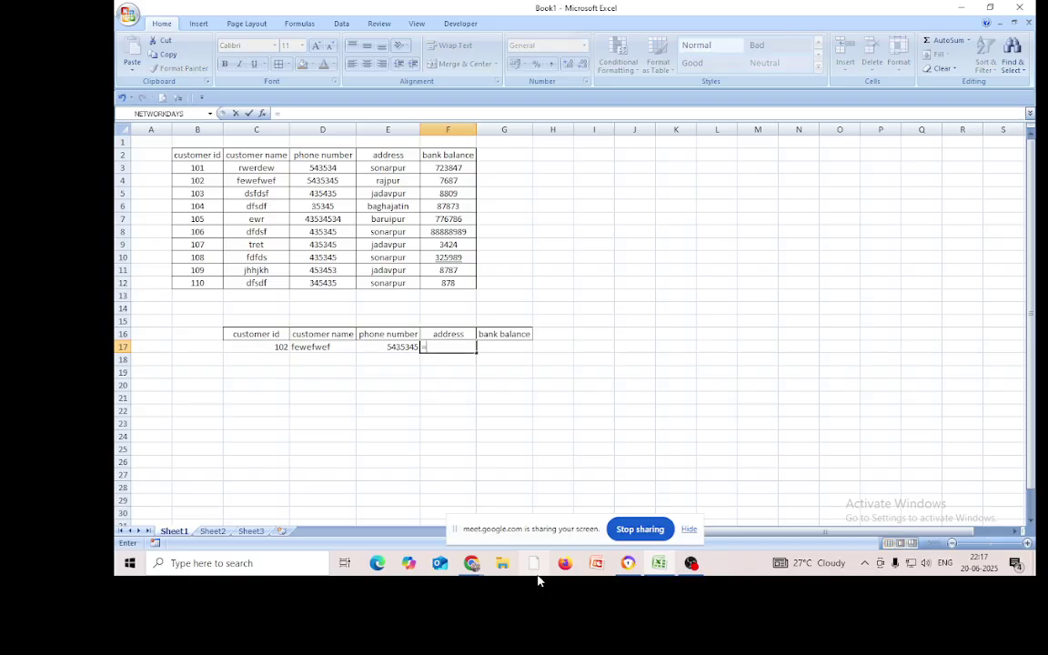
{"action": "type", "text": "vloo"}
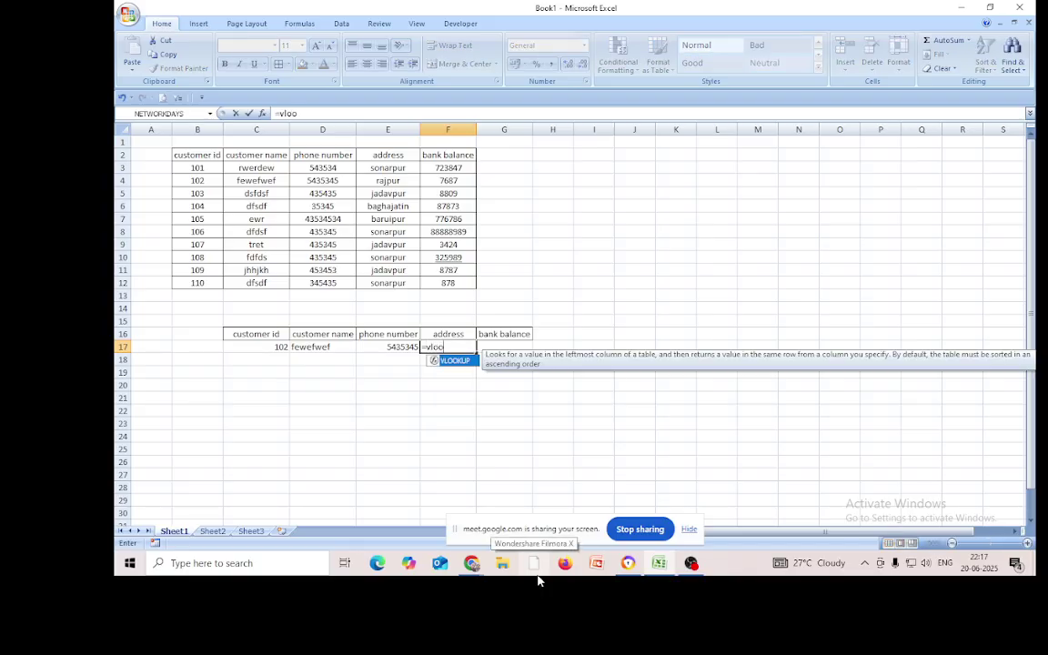
{"action": "double_click", "coordinate": [448, 360]}
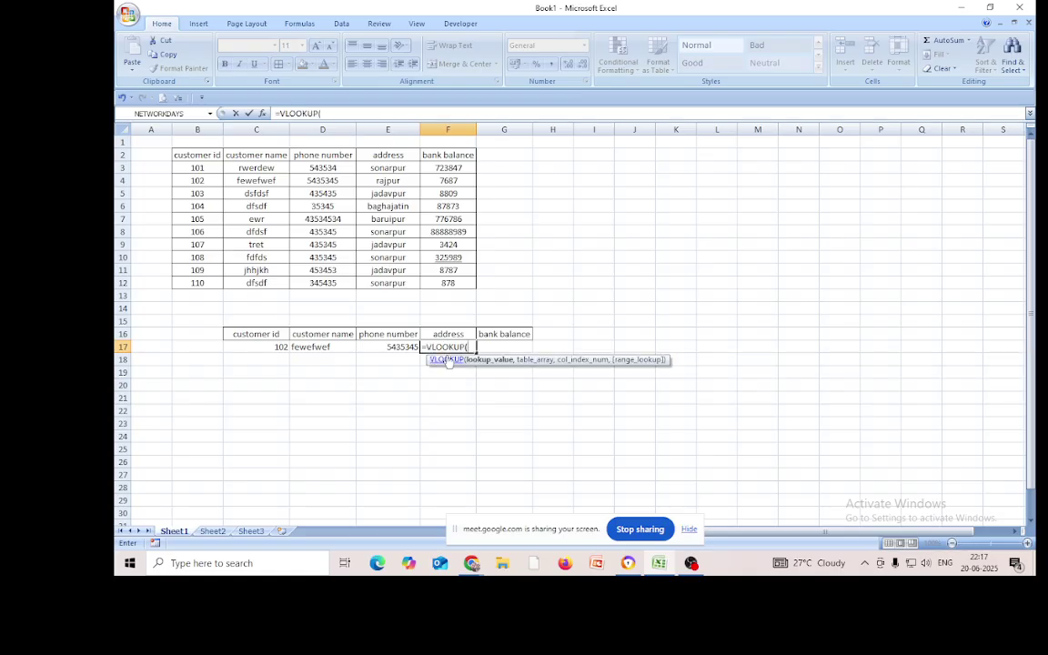
{"action": "left_click", "coordinate": [266, 347]}
{"action": "type", "text": ","}
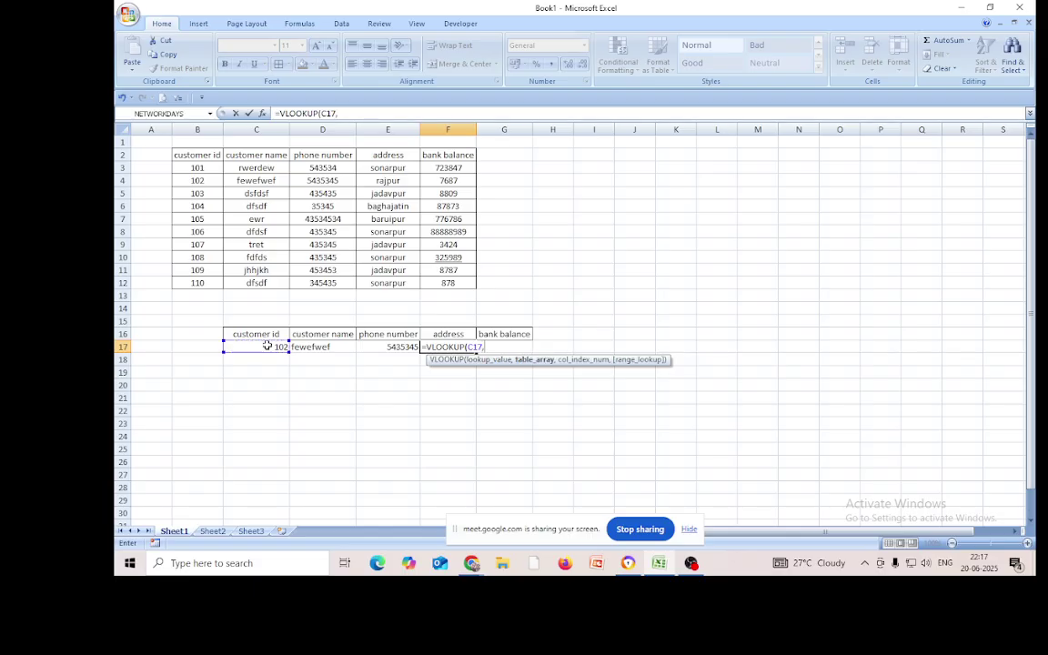
{"action": "left_click", "coordinate": [197, 156]}
{"action": "key", "text": "ctrl+shift+Right"}
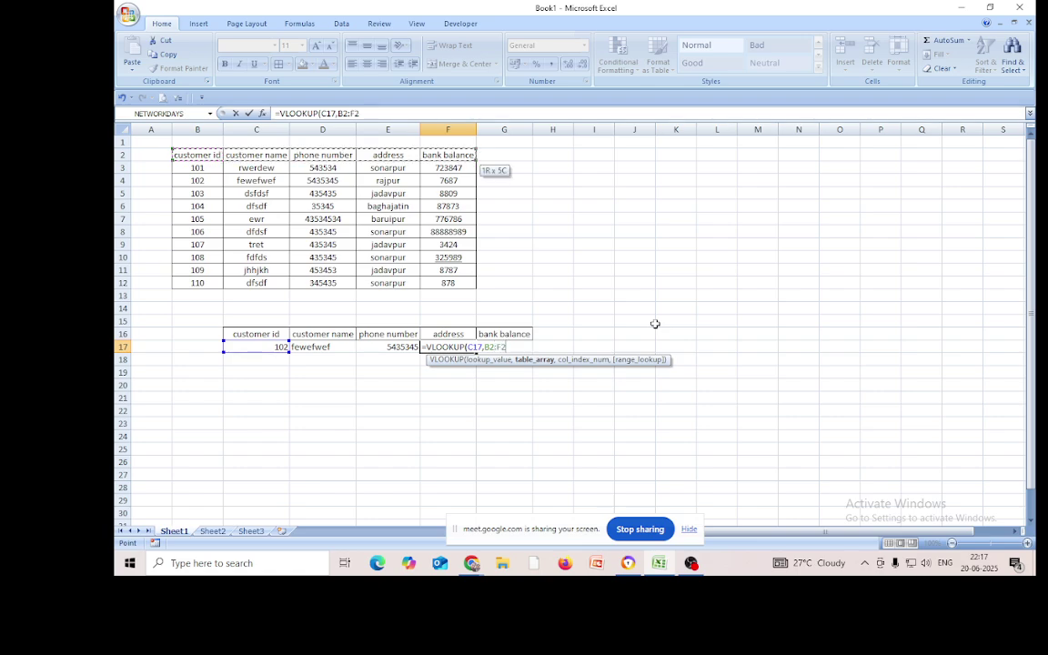
{"action": "key", "text": "ctrl+shift+Down"}
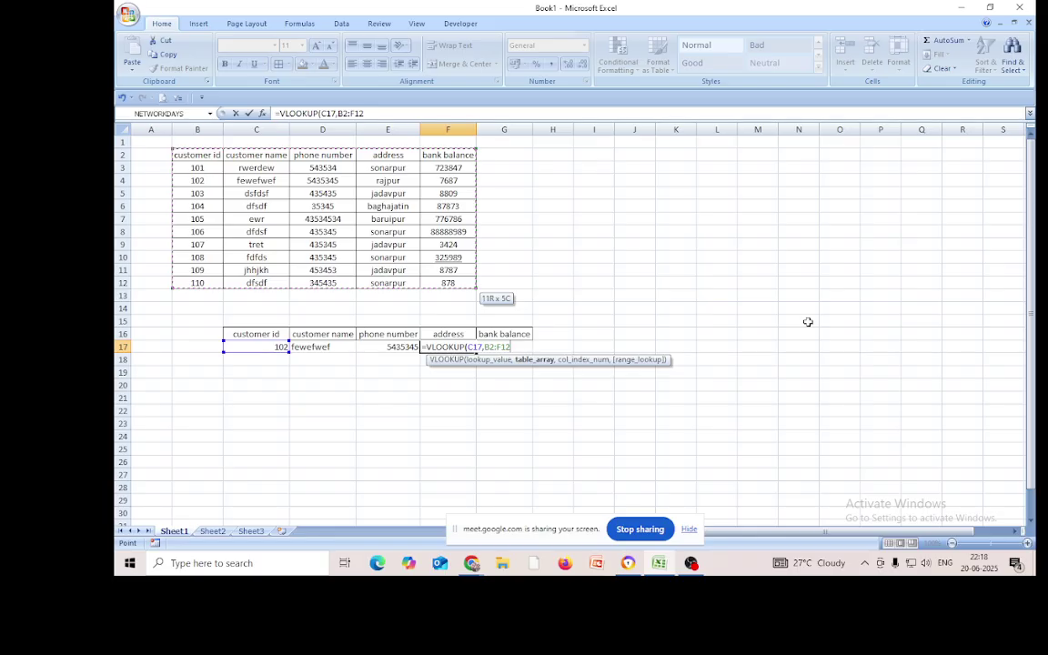
Redo the B2:F12 range and finish F17 as =VLOOKUP(C17,B2:F12,4,0), showing rajpur
{"action": "key", "text": "BackSpace"}
{"action": "key", "text": "BackSpace"}
{"action": "key", "text": "BackSpace"}
{"action": "key", "text": "BackSpace"}
{"action": "key", "text": "BackSpace"}
{"action": "key", "text": "BackSpace"}
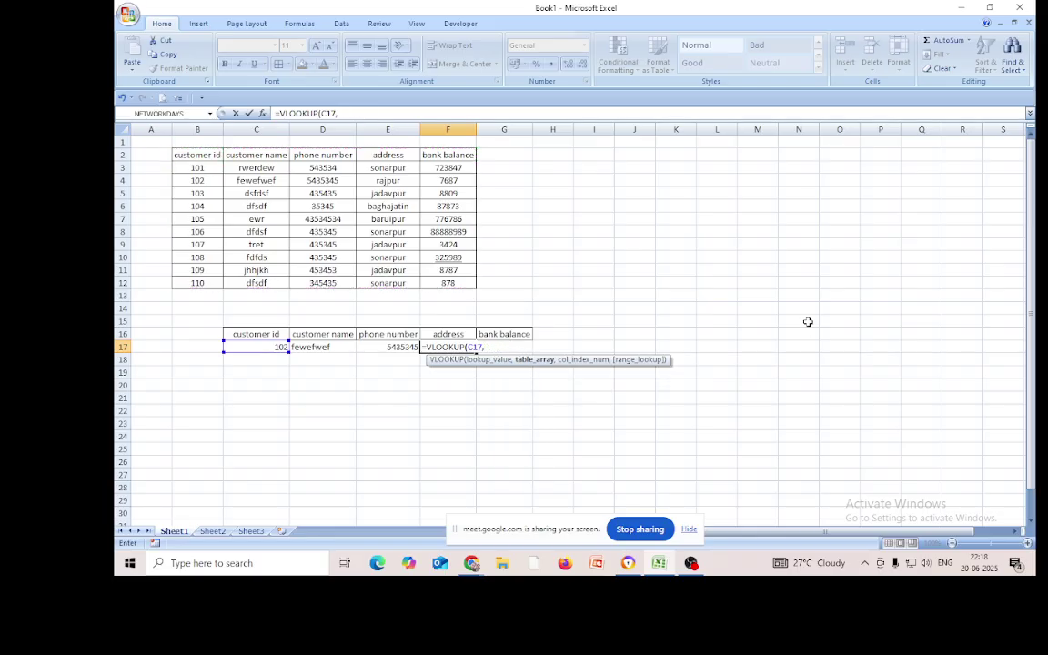
{"action": "left_click", "coordinate": [186, 154]}
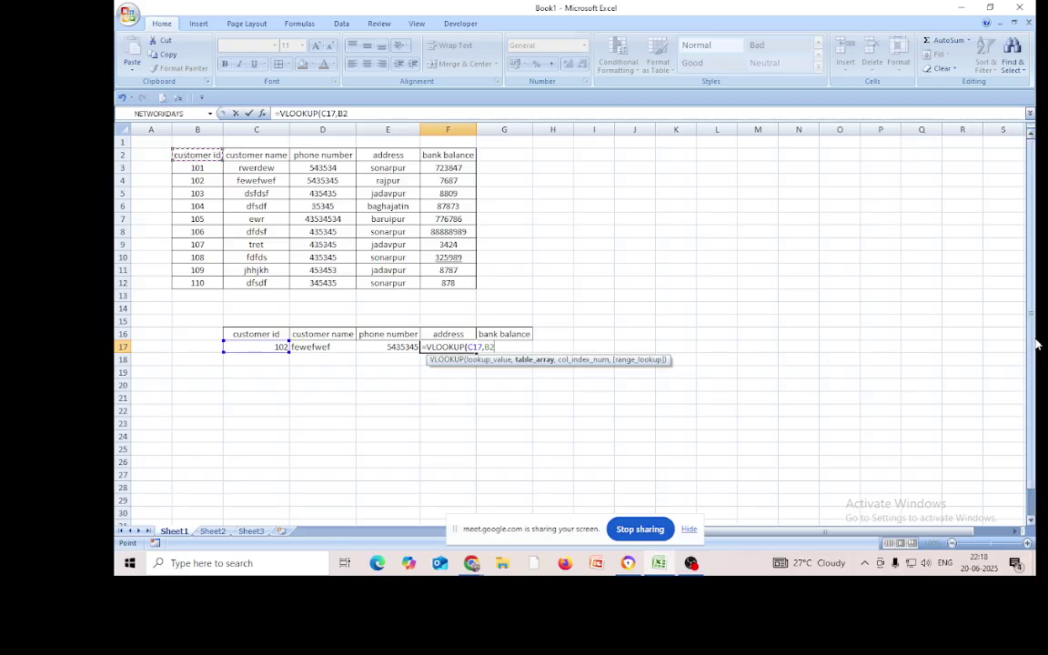
{"action": "key", "text": "shift+Right"}
{"action": "key", "text": "shift+Right"}
{"action": "key", "text": "shift+Right"}
{"action": "key", "text": "shift+Right"}
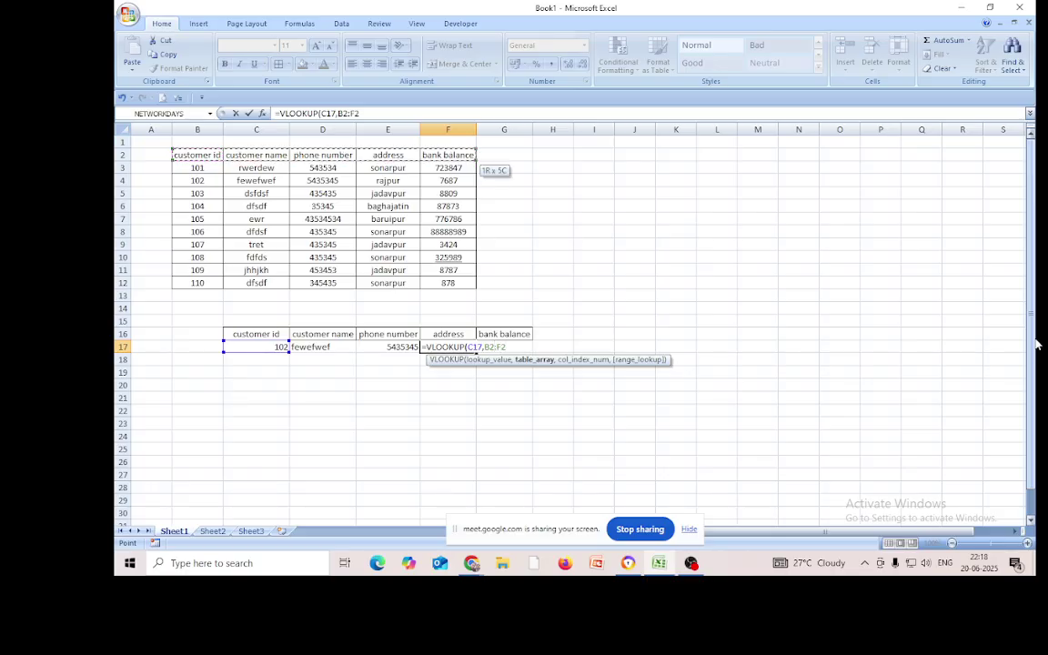
{"action": "key", "text": "ctrl+shift+Down"}
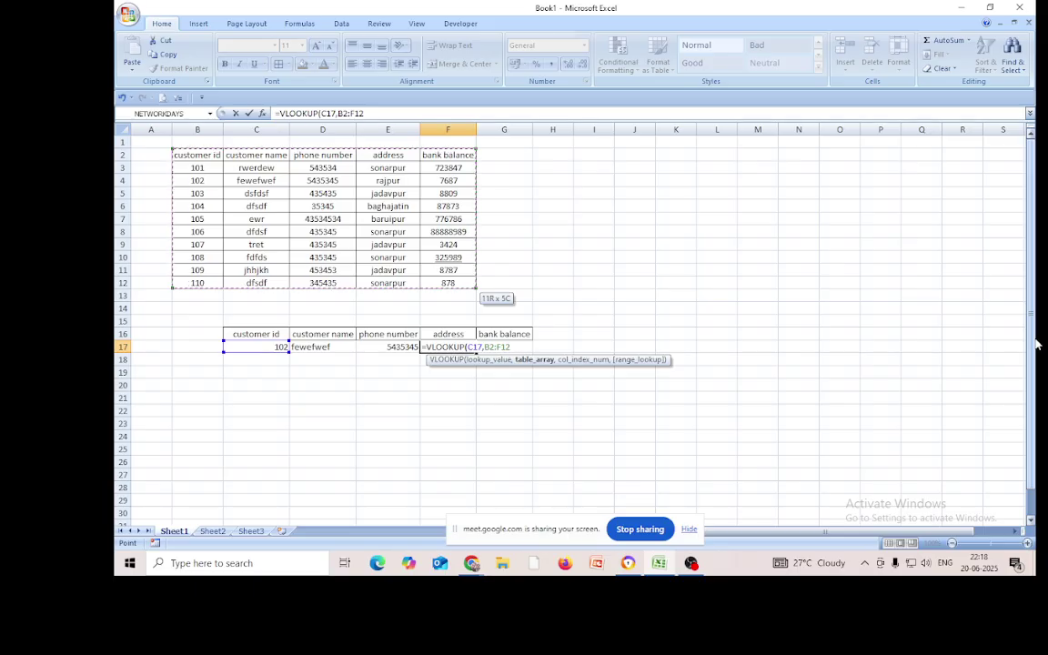
{"action": "type", "text": ","}
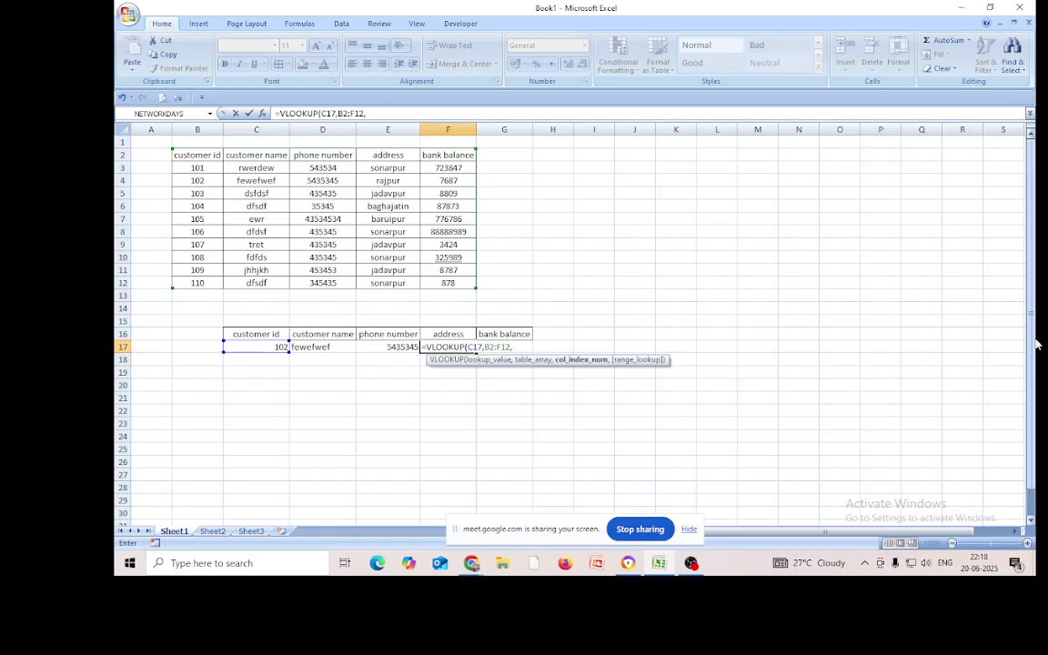
{"action": "type", "text": "4,0"}
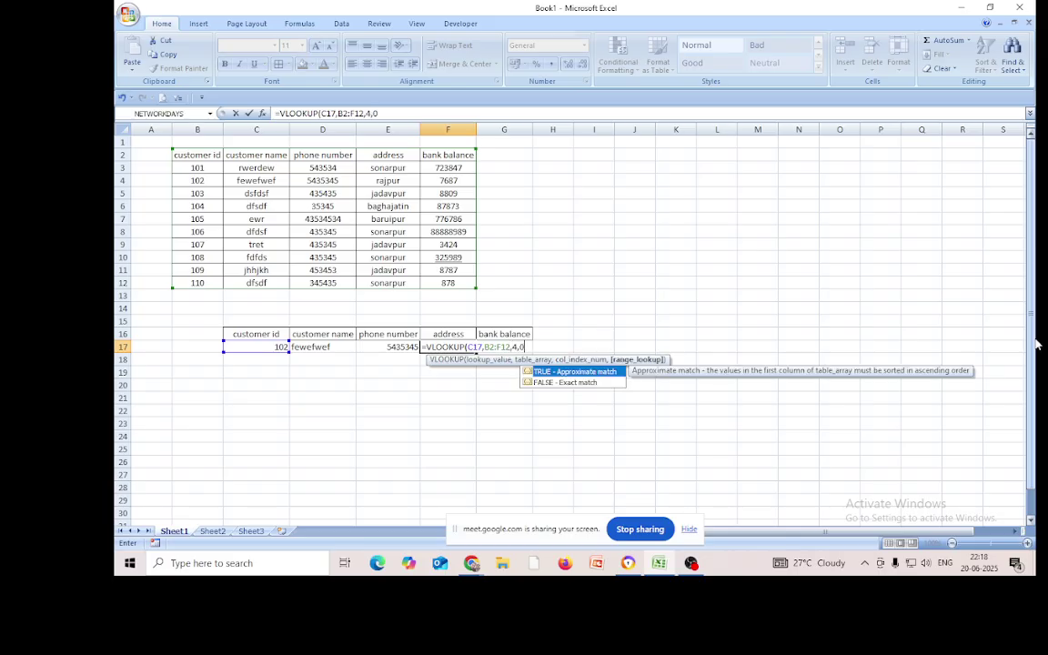
{"action": "type", "text": ")"}
{"action": "key", "text": "Return"}
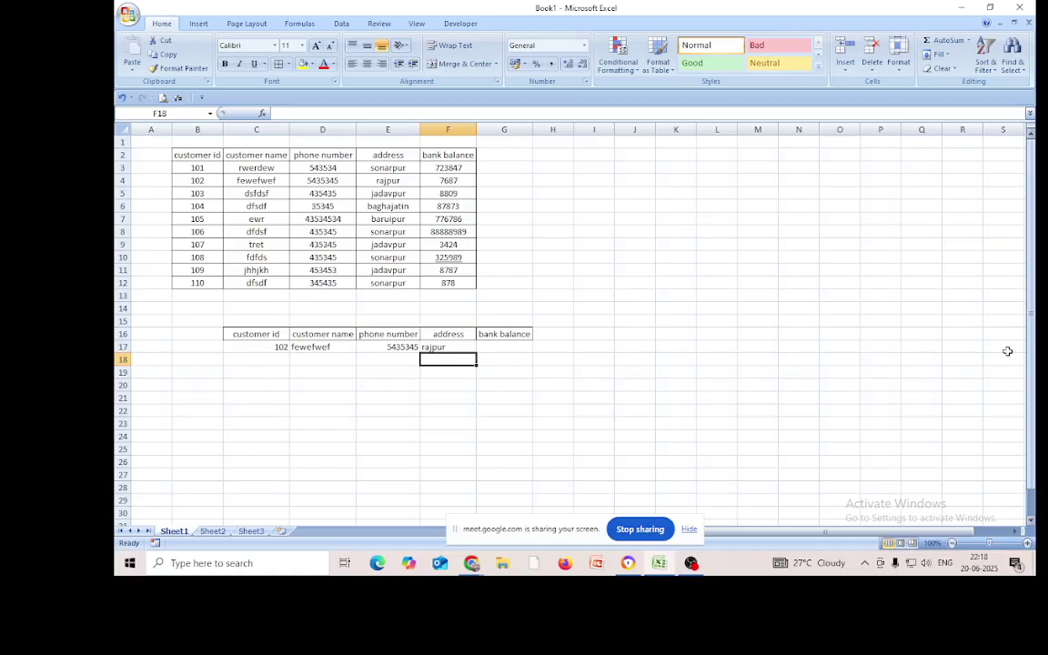
Enter =VLOOKUP(C17,B2:F12,5,0) in G17 so the bank balance shows 7687
{"action": "left_click", "coordinate": [505, 346]}
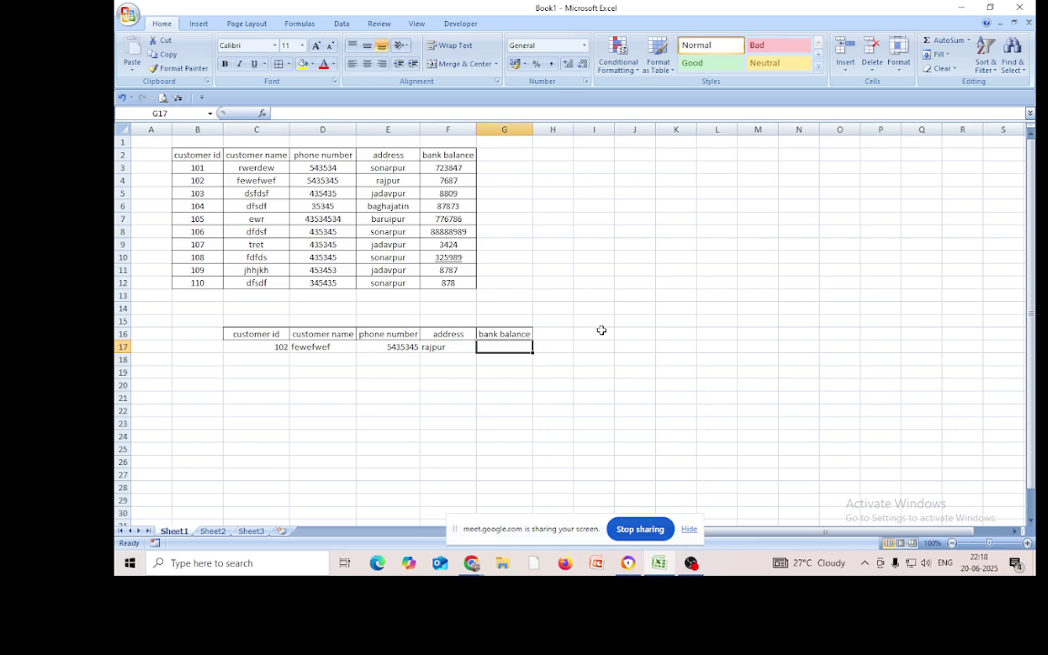
{"action": "type", "text": "=vloo"}
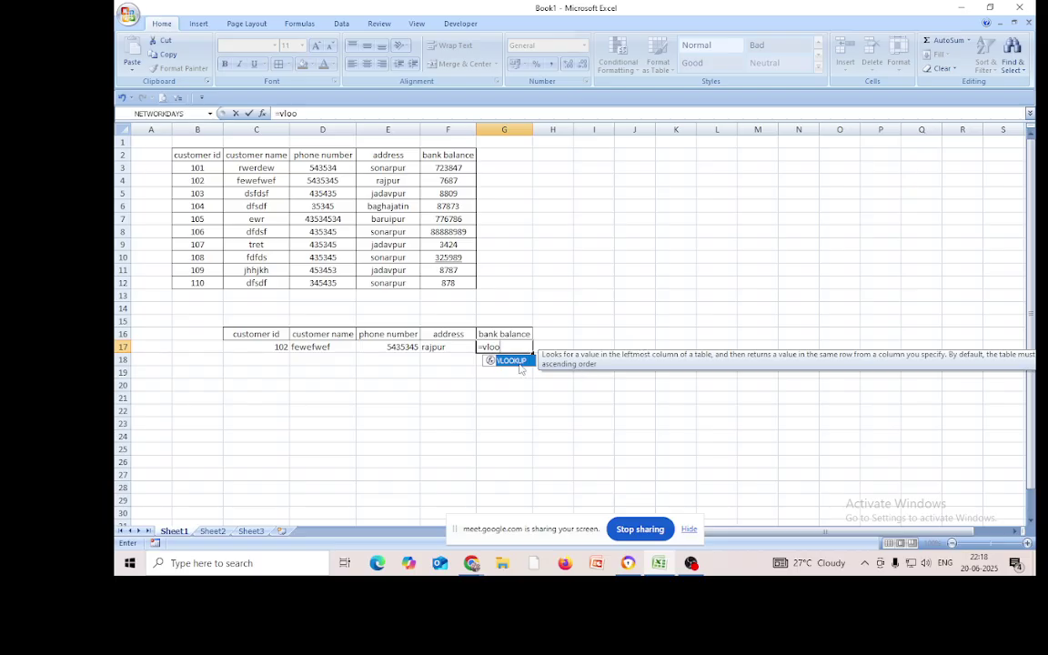
{"action": "key", "text": "Tab"}
{"action": "left_click", "coordinate": [276, 347]}
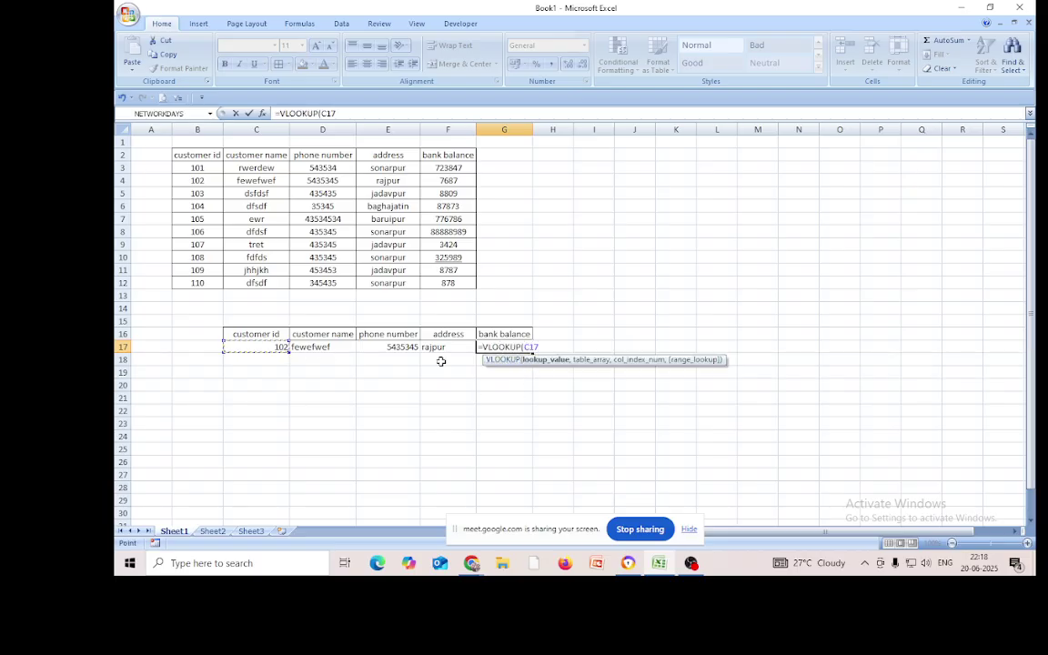
{"action": "type", "text": ","}
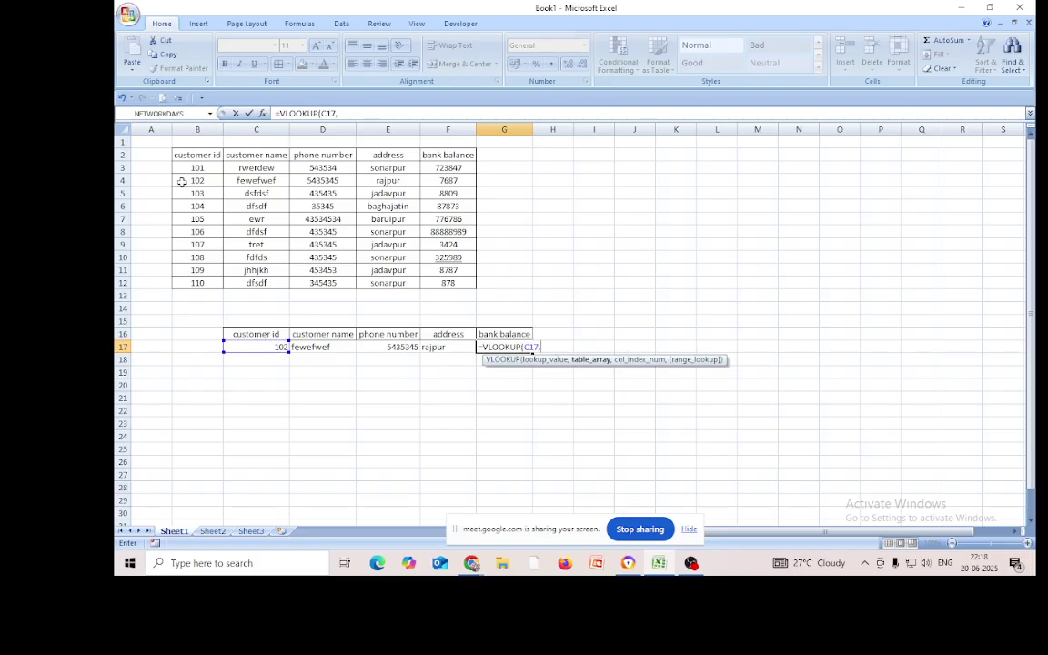
{"action": "left_click", "coordinate": [193, 156]}
{"action": "left_click_drag", "start_coordinate": [193, 156], "coordinate": [439, 283]}
{"action": "type", "text": ","}
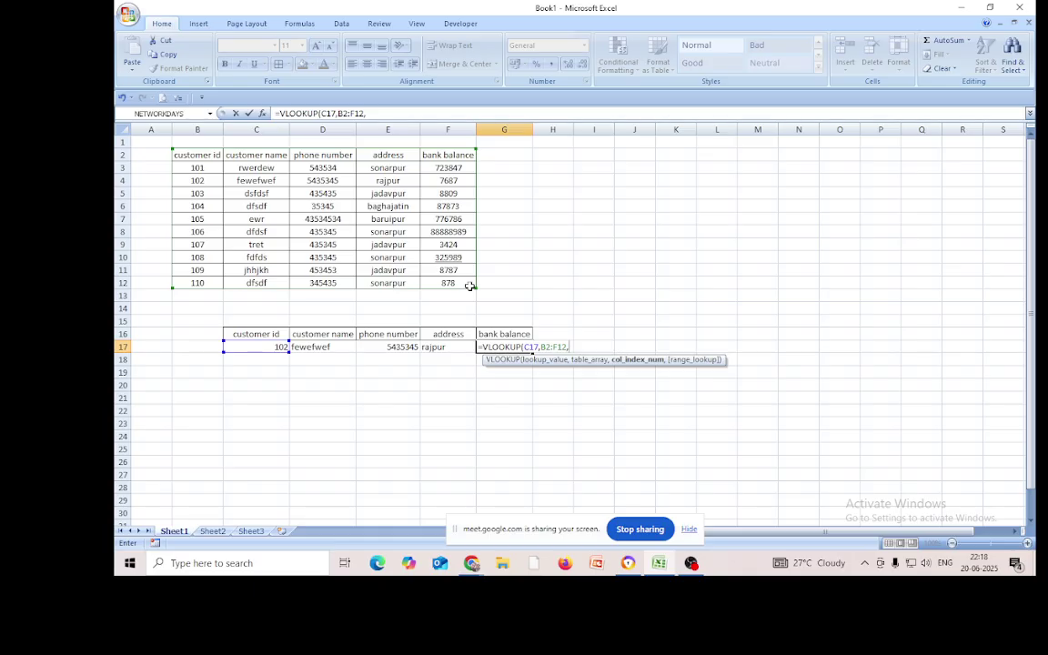
{"action": "type", "text": "2"}
{"action": "key", "text": "BackSpace"}
{"action": "type", "text": "5,0"}
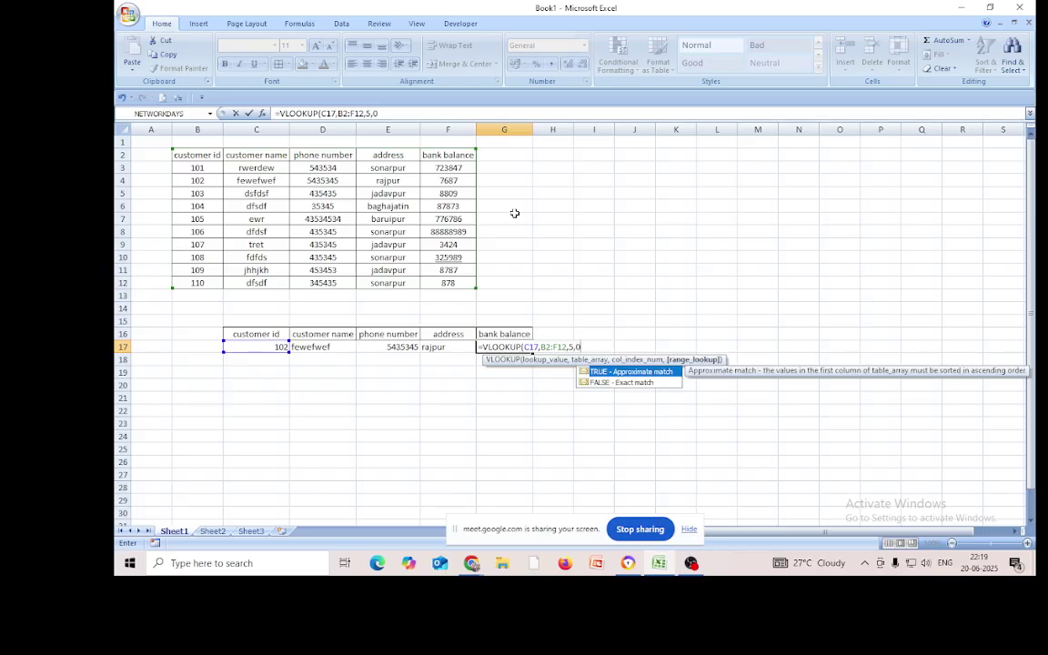
{"action": "type", "text": ")"}
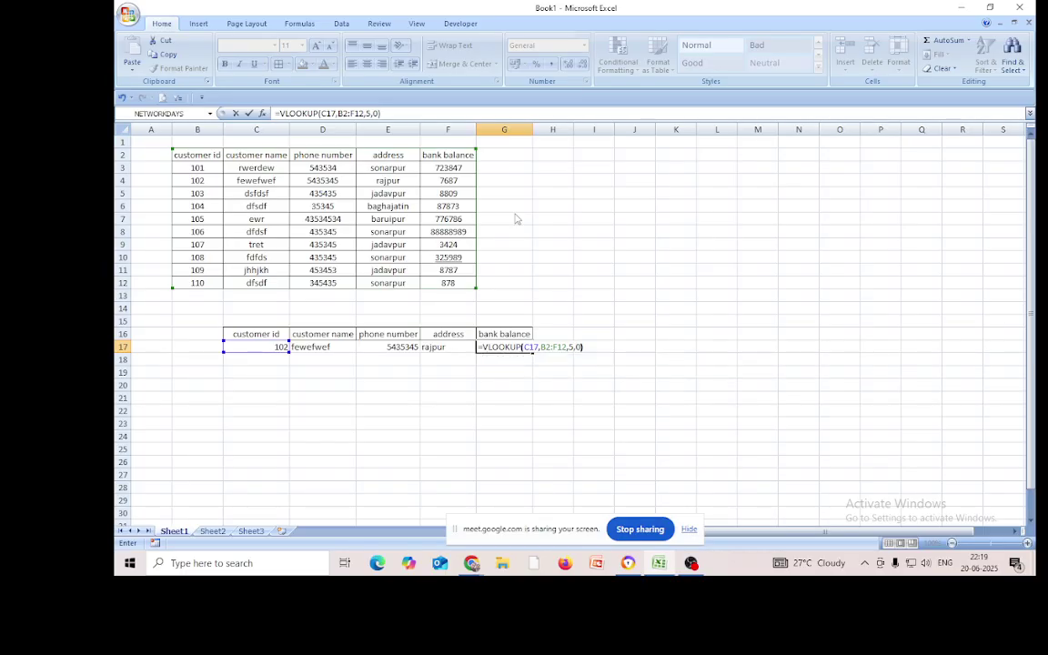
{"action": "key", "text": "Return"}
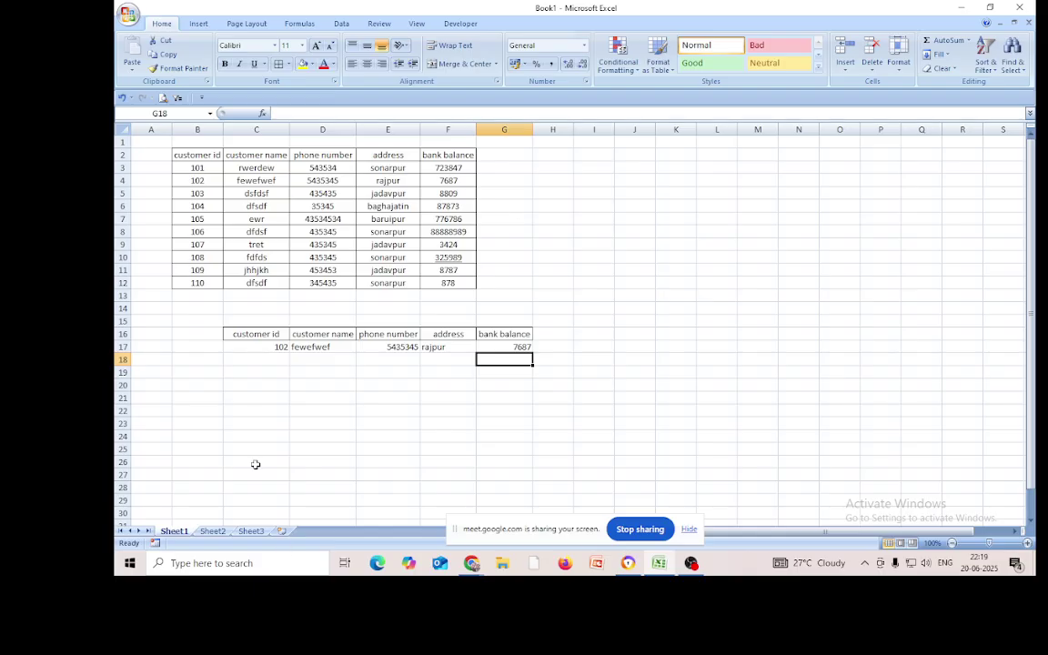
{"action": "left_click", "coordinate": [266, 346]}
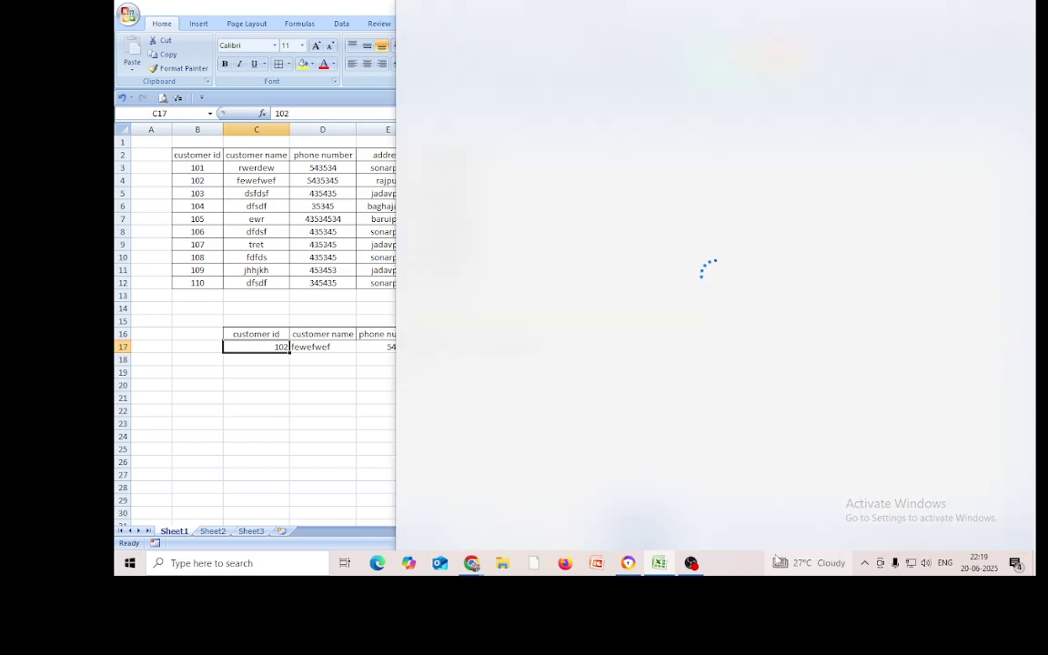
Enter customer id 107 in C17, then close the MSN page that opened in Edge
{"action": "type", "text": "107"}
{"action": "key", "text": "Return"}
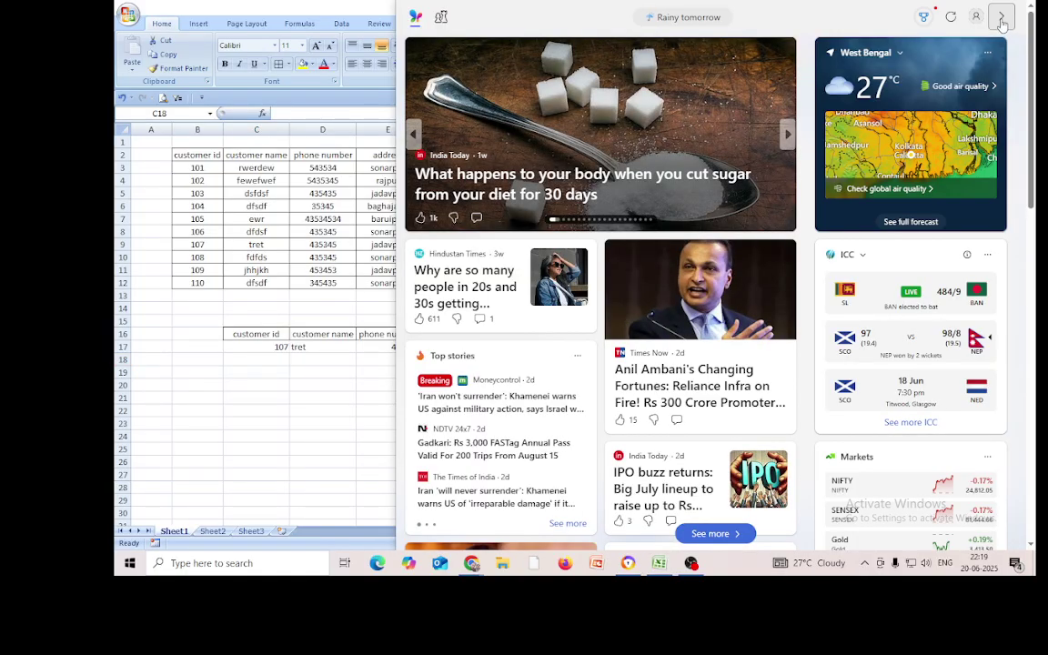
{"action": "left_click", "coordinate": [1002, 17]}
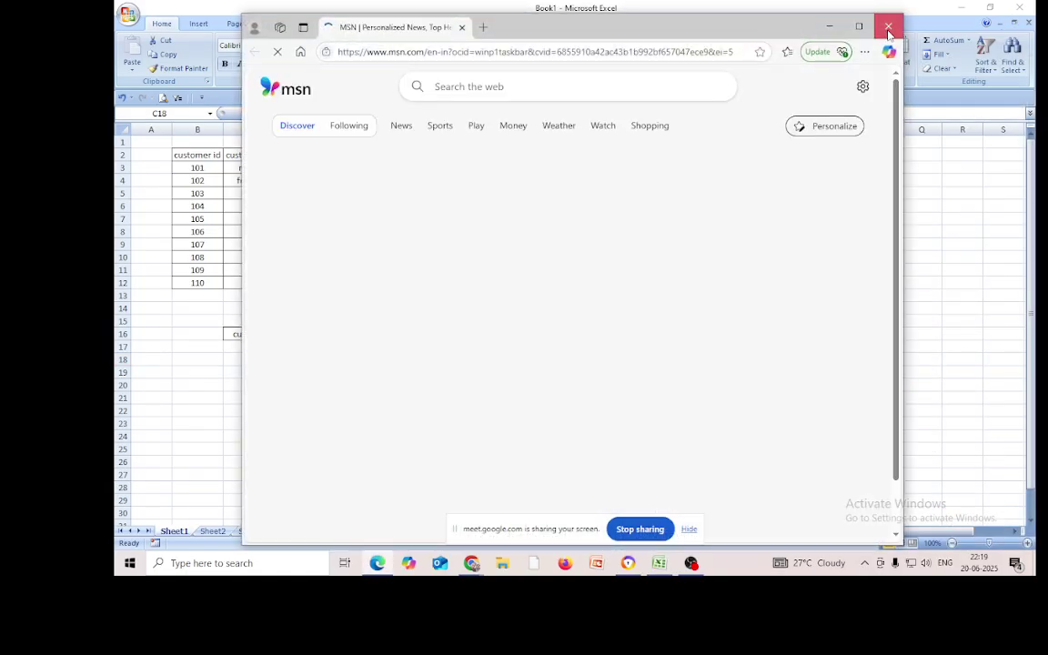
{"action": "left_click", "coordinate": [888, 26]}
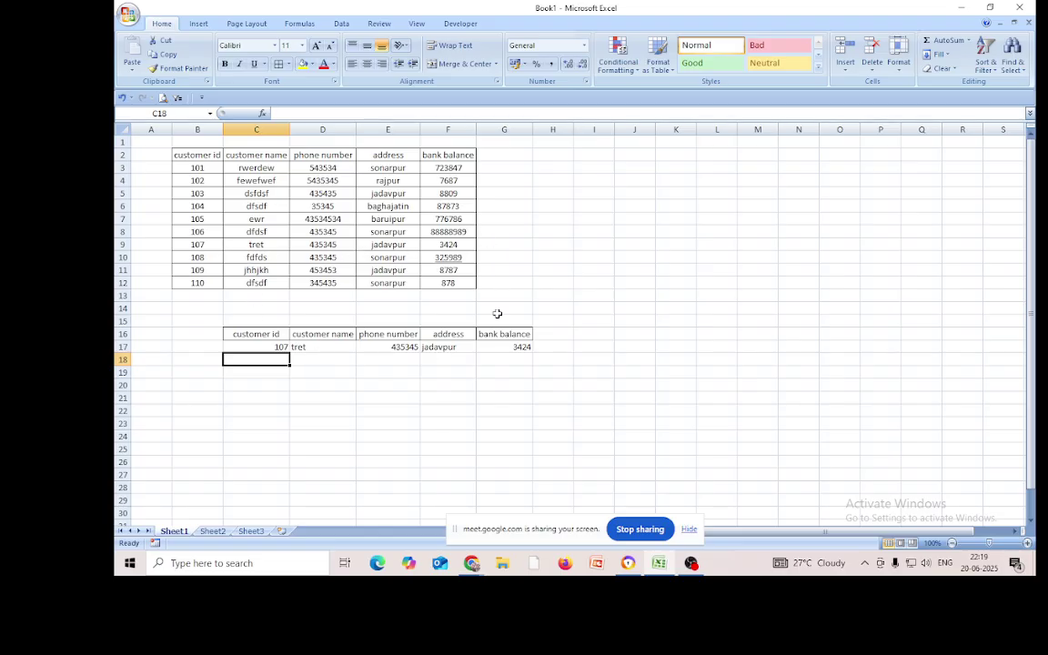
Change the customer id in C17 to 104, then to 103, checking the lookup results
{"action": "left_click", "coordinate": [198, 207]}
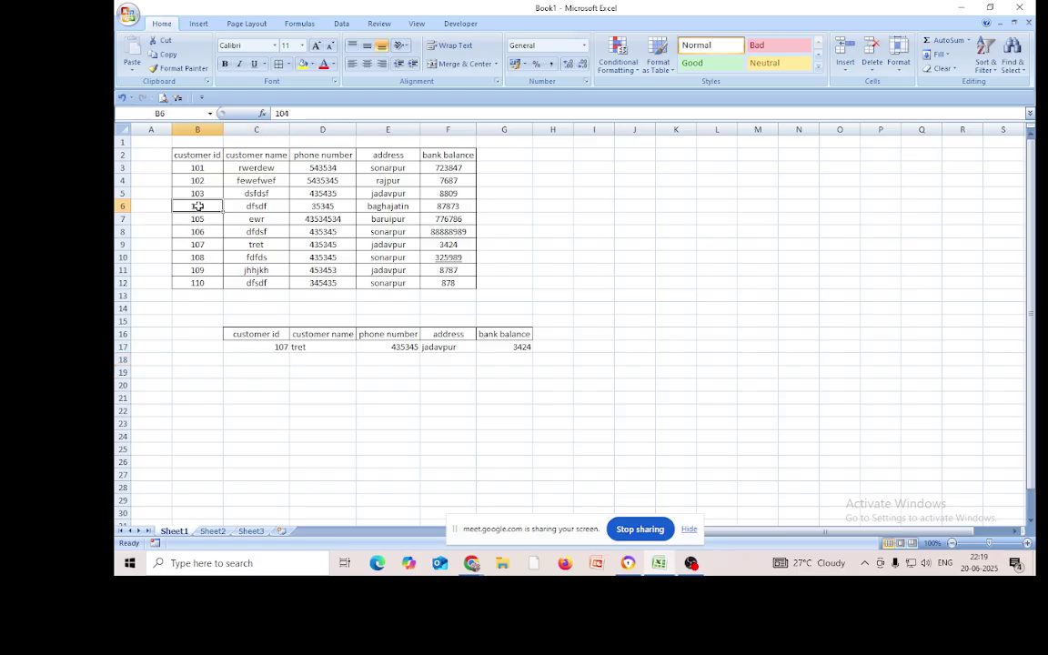
{"action": "left_click", "coordinate": [273, 347]}
{"action": "key", "text": "BackSpace"}
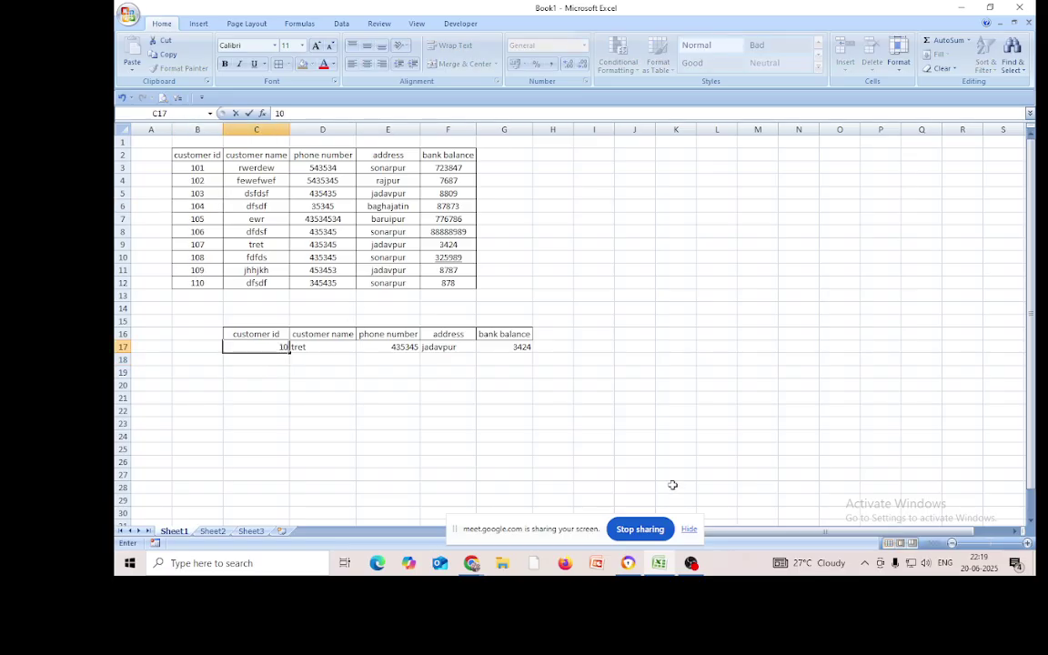
{"action": "type", "text": "4"}
{"action": "key", "text": "Return"}
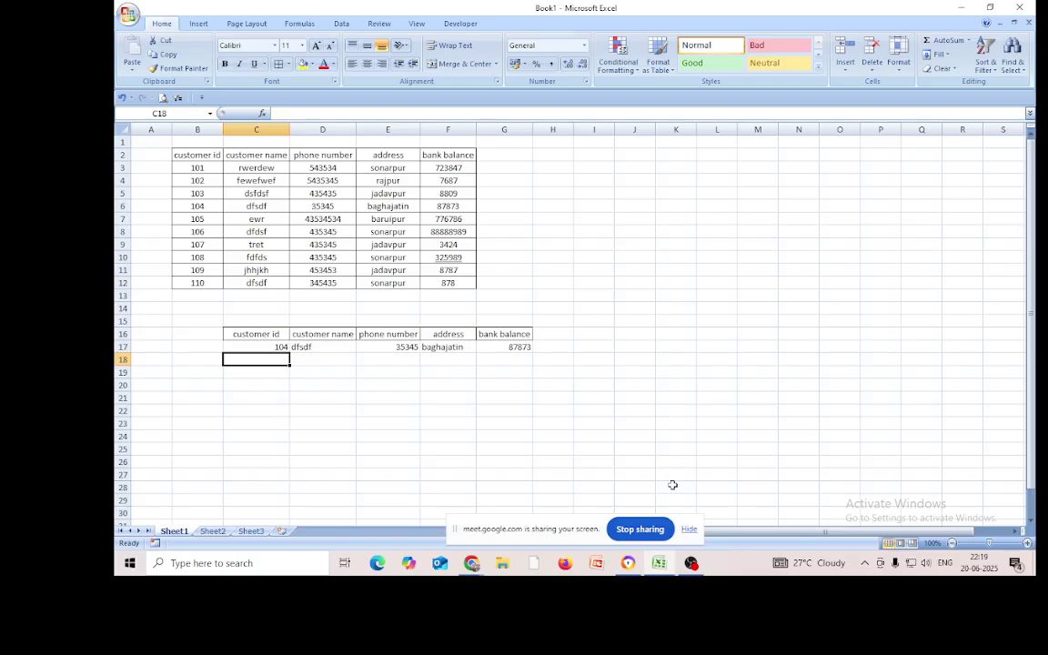
{"action": "left_click", "coordinate": [247, 347]}
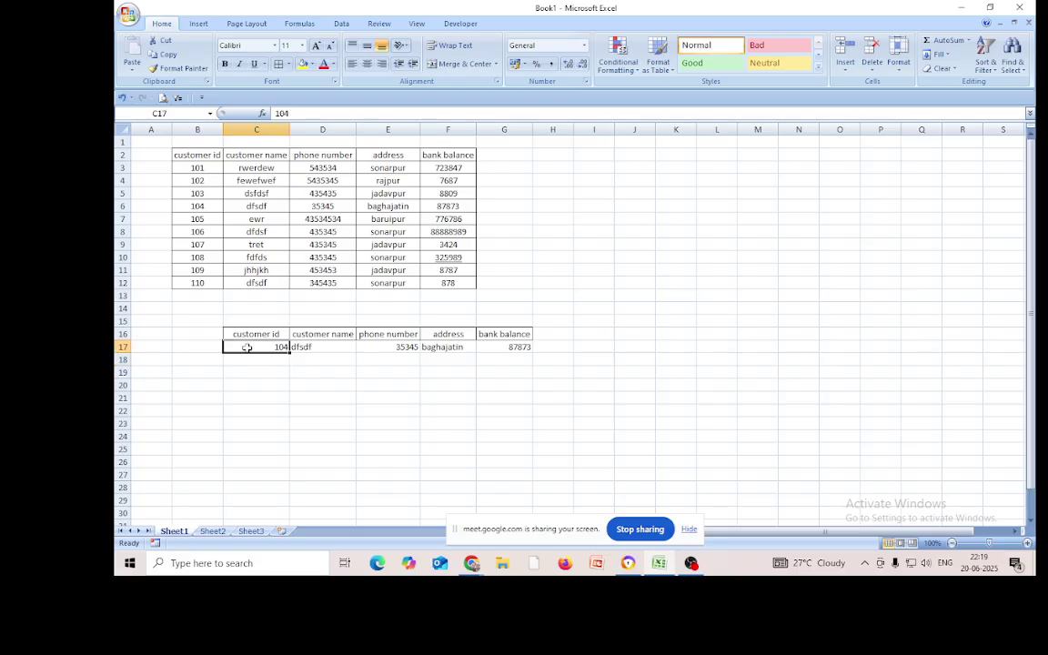
{"action": "key", "text": "BackSpace"}
{"action": "type", "text": "3"}
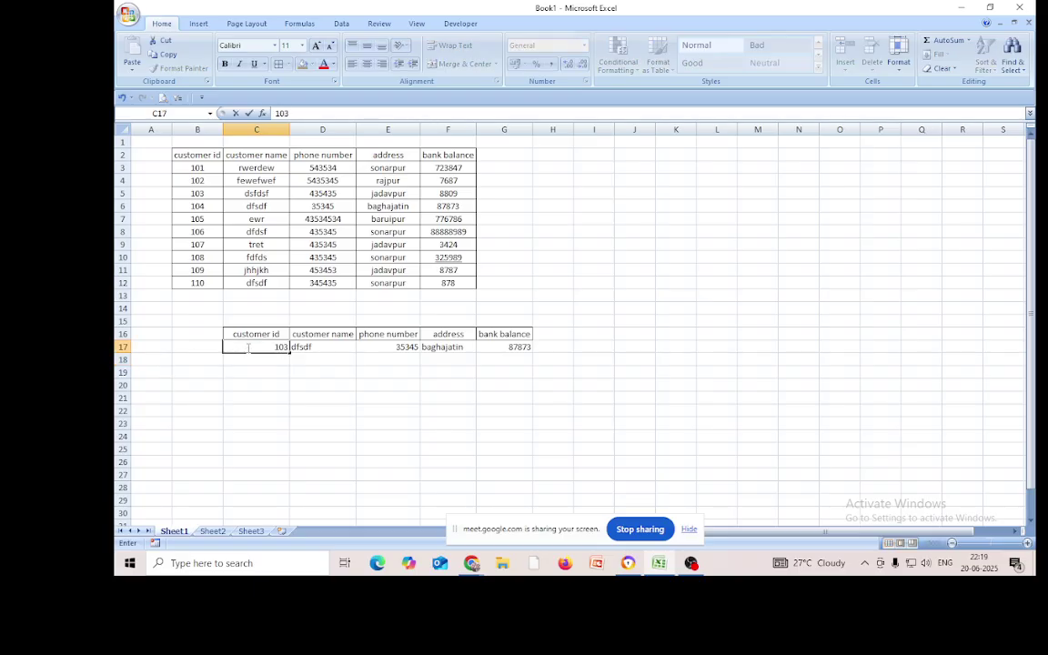
{"action": "key", "text": "Return"}
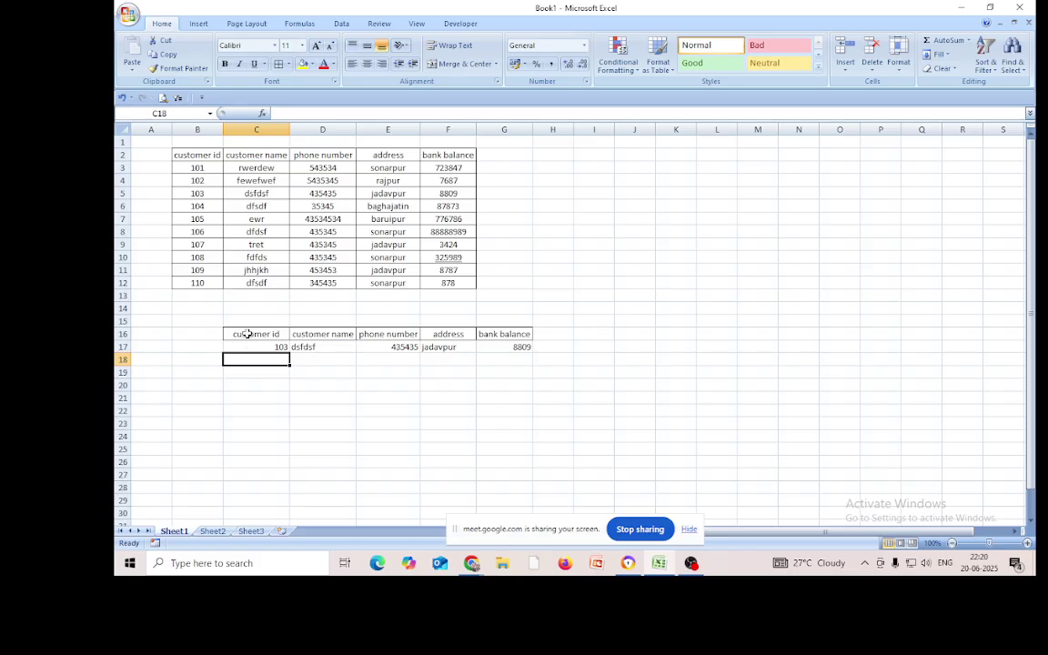
Enter =VLOOKUP(C18,B2:F12,2,0) in D18 as a second customer-name lookup
{"action": "left_click", "coordinate": [308, 358]}
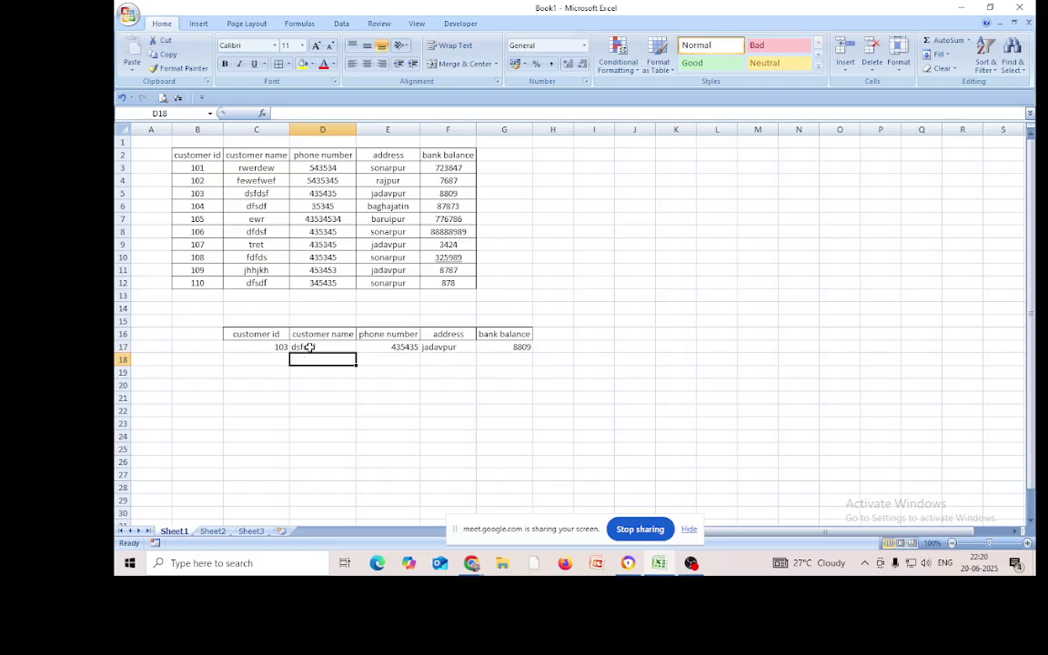
{"action": "type", "text": "=v"}
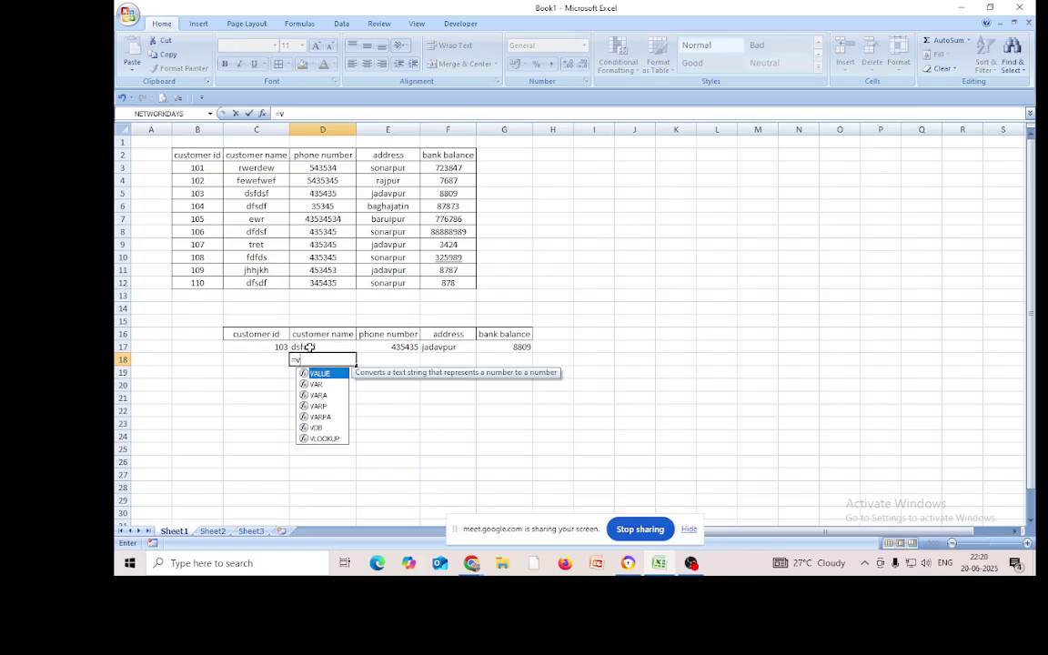
{"action": "type", "text": "look"}
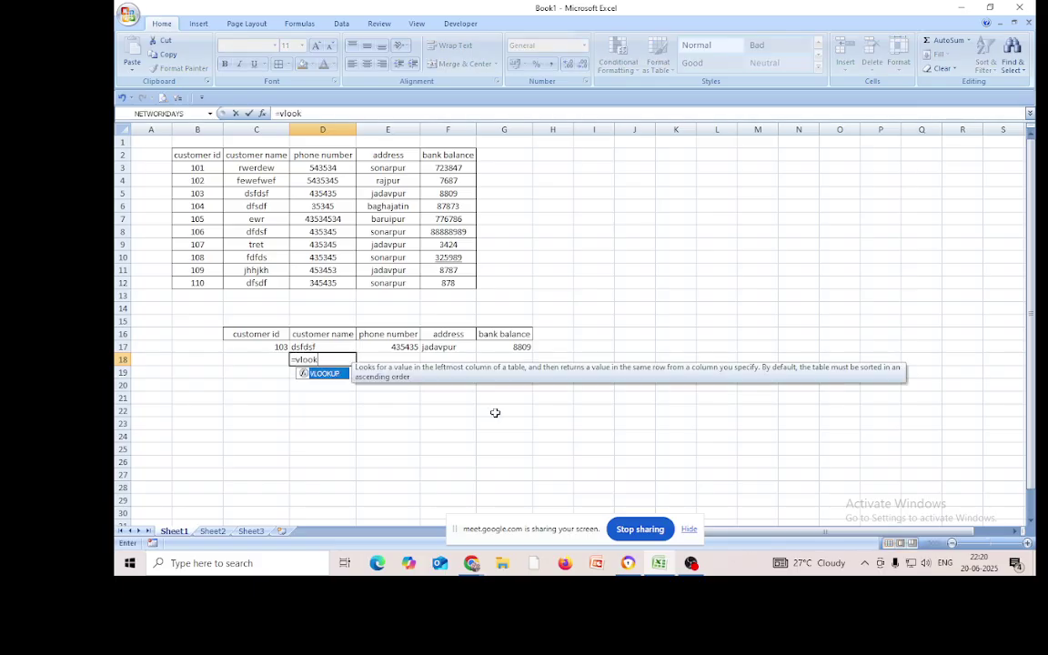
{"action": "double_click", "coordinate": [325, 373]}
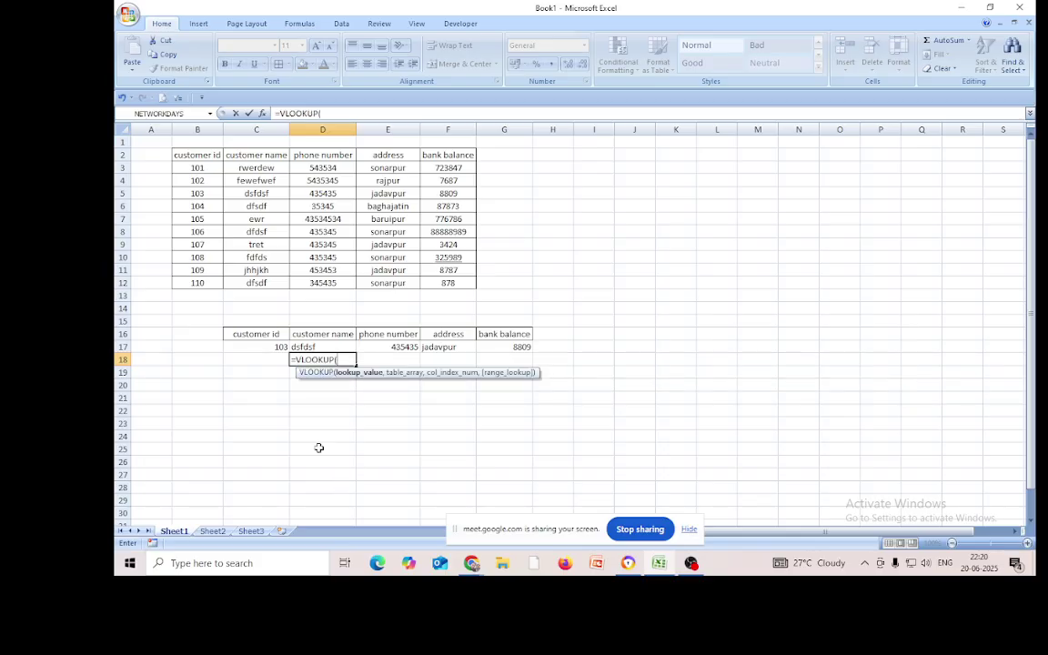
{"action": "left_click", "coordinate": [274, 359]}
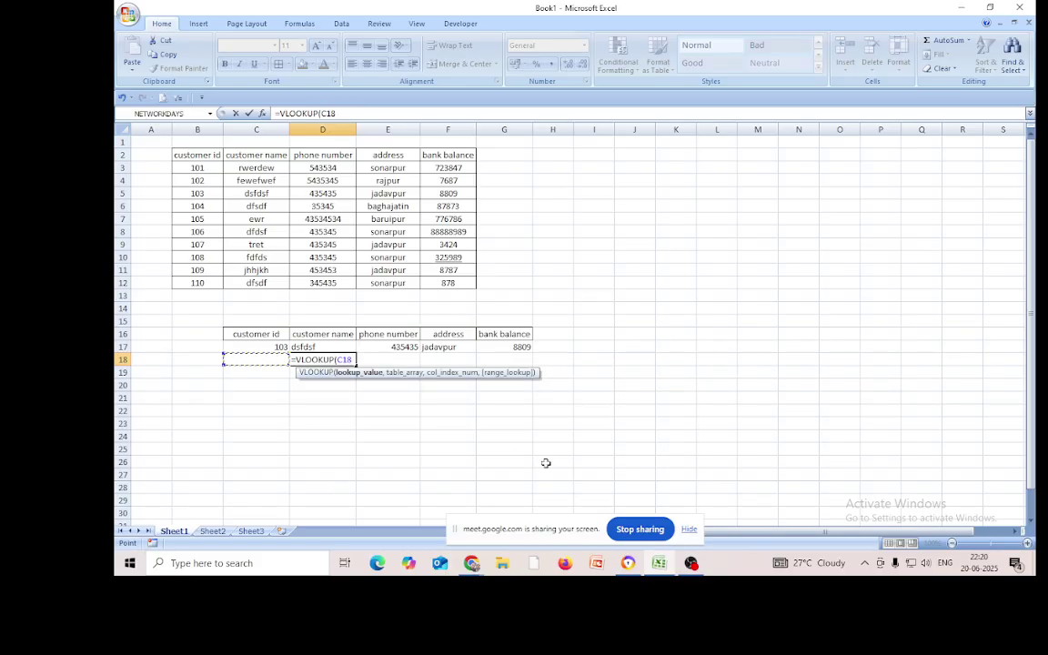
{"action": "type", "text": ","}
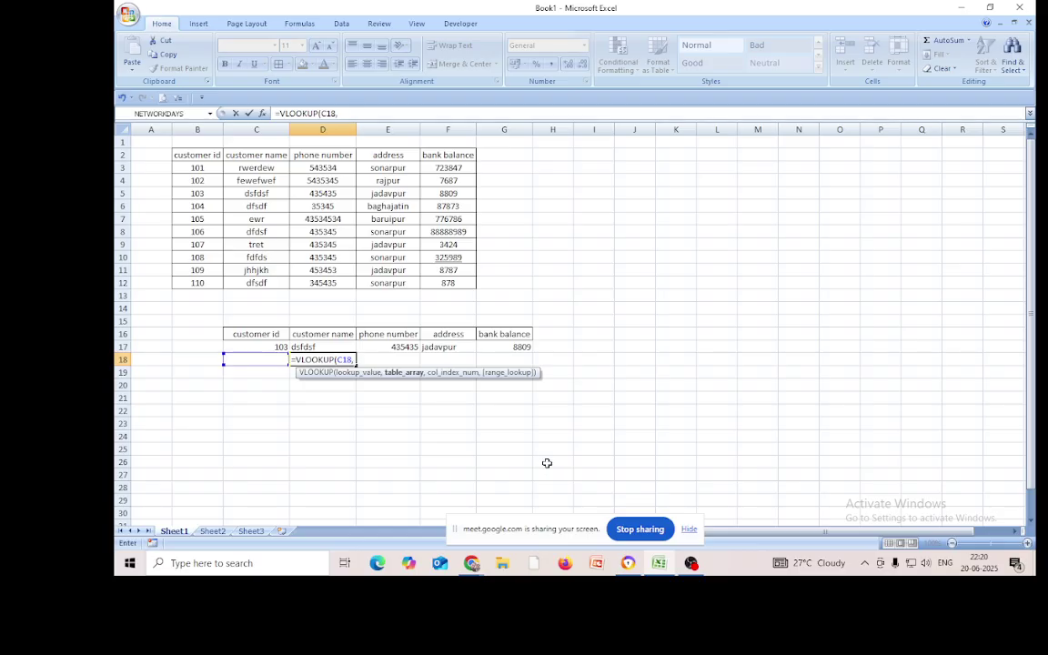
{"action": "left_click_drag", "start_coordinate": [200, 157], "coordinate": [449, 278]}
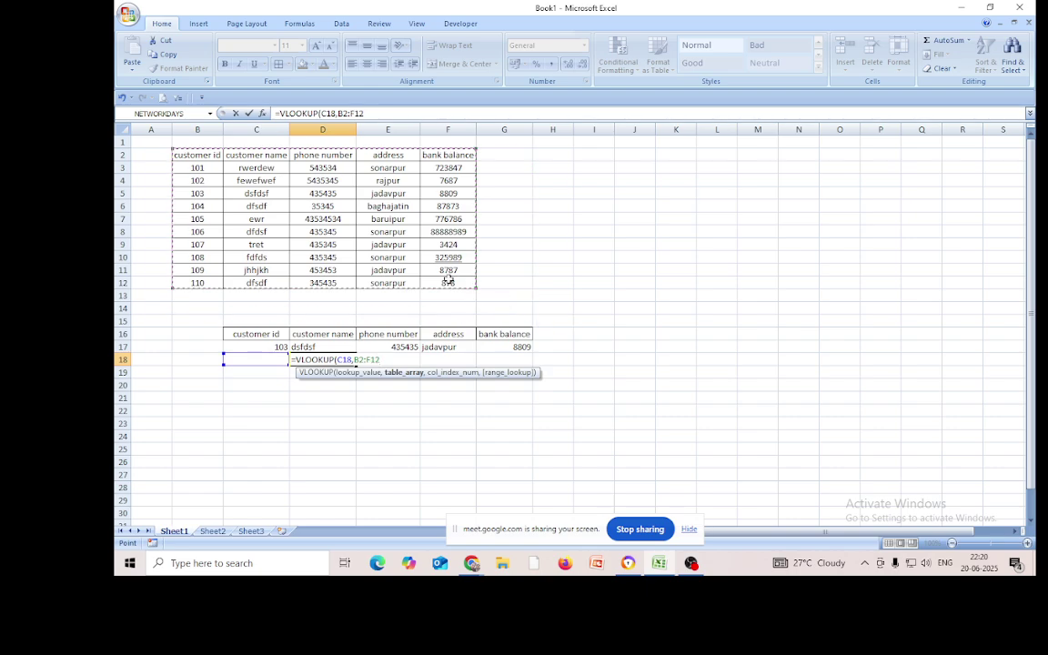
{"action": "type", "text": ","}
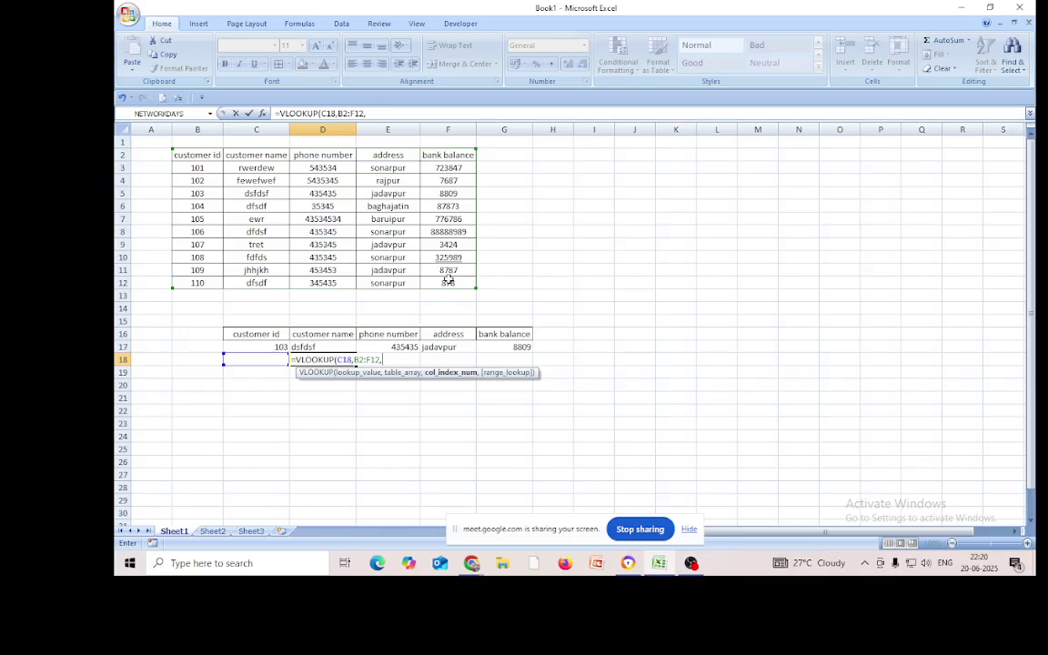
{"action": "type", "text": "2,"}
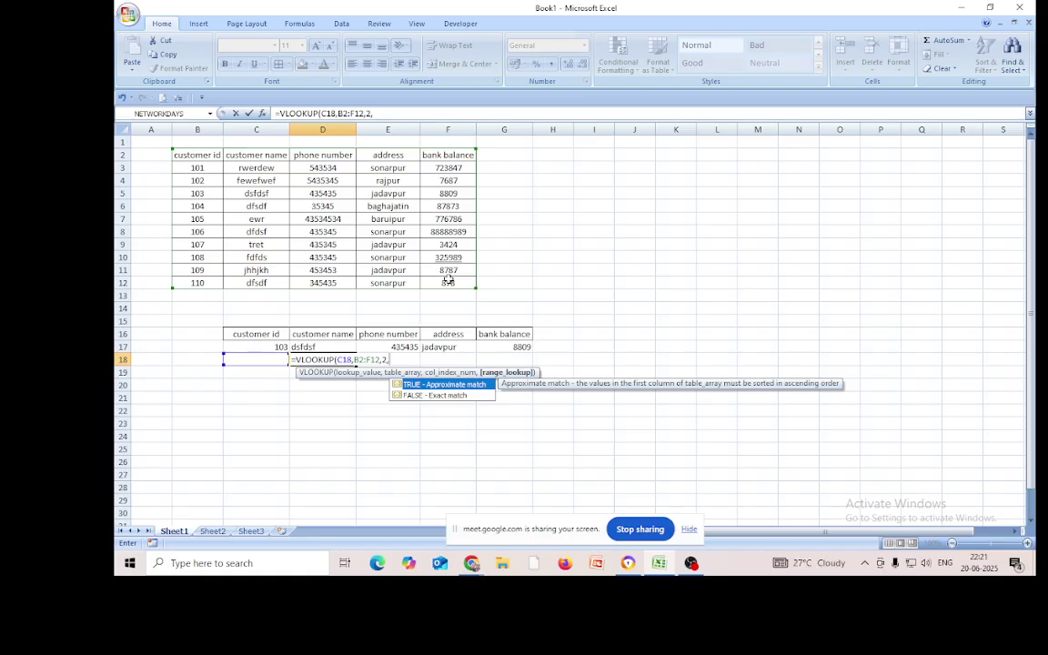
{"action": "double_click", "coordinate": [440, 395]}
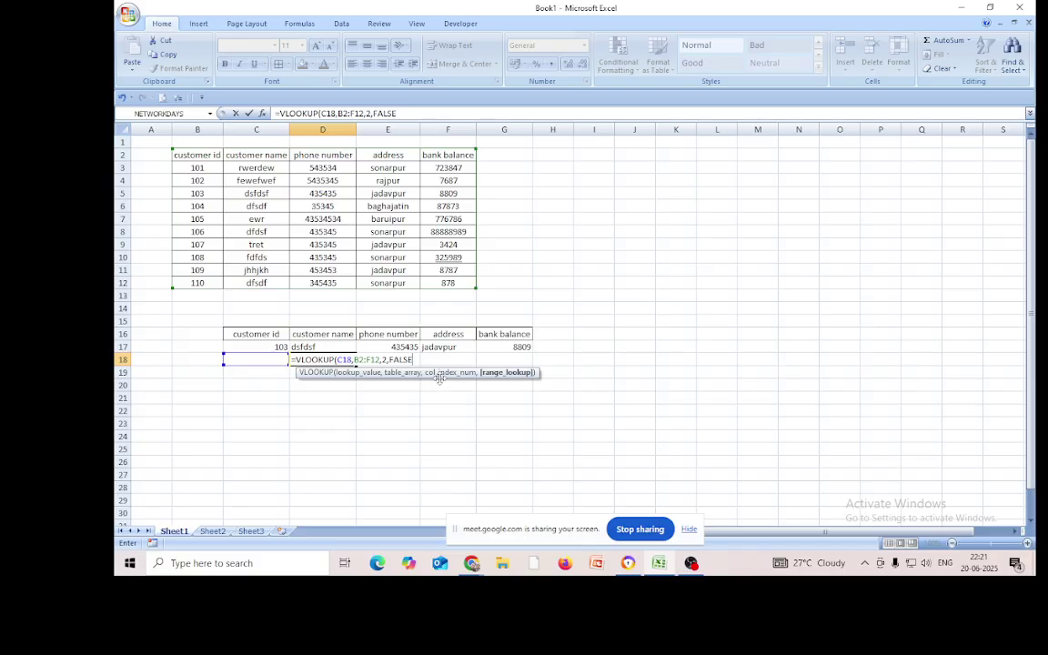
{"action": "key", "text": "BackSpace"}
{"action": "key", "text": "BackSpace"}
{"action": "key", "text": "BackSpace"}
{"action": "key", "text": "BackSpace"}
{"action": "key", "text": "BackSpace"}
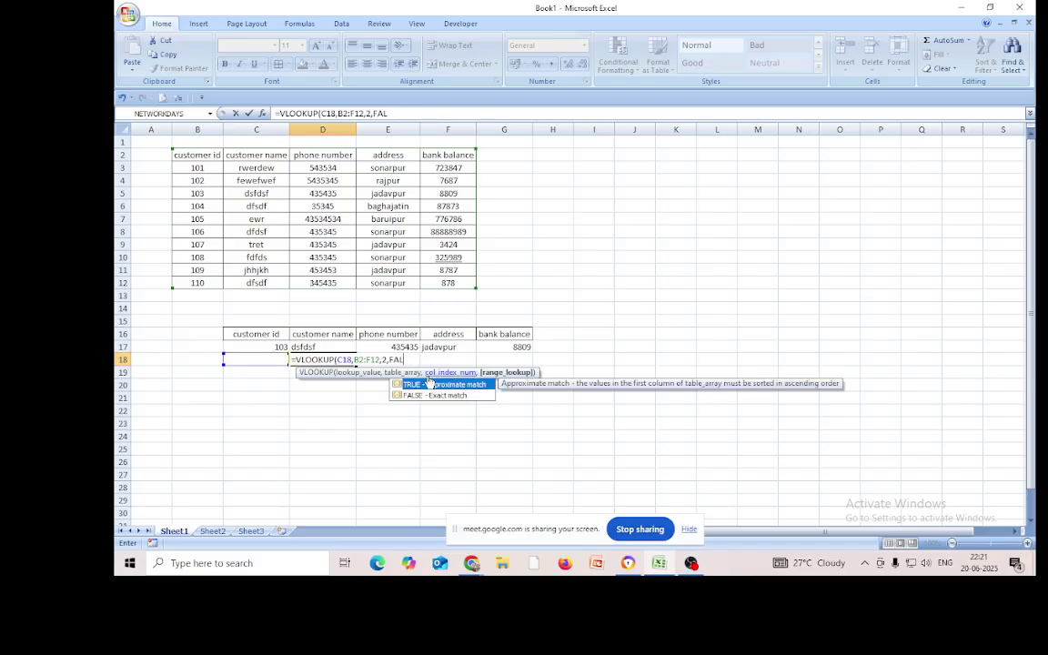
{"action": "type", "text": "0)"}
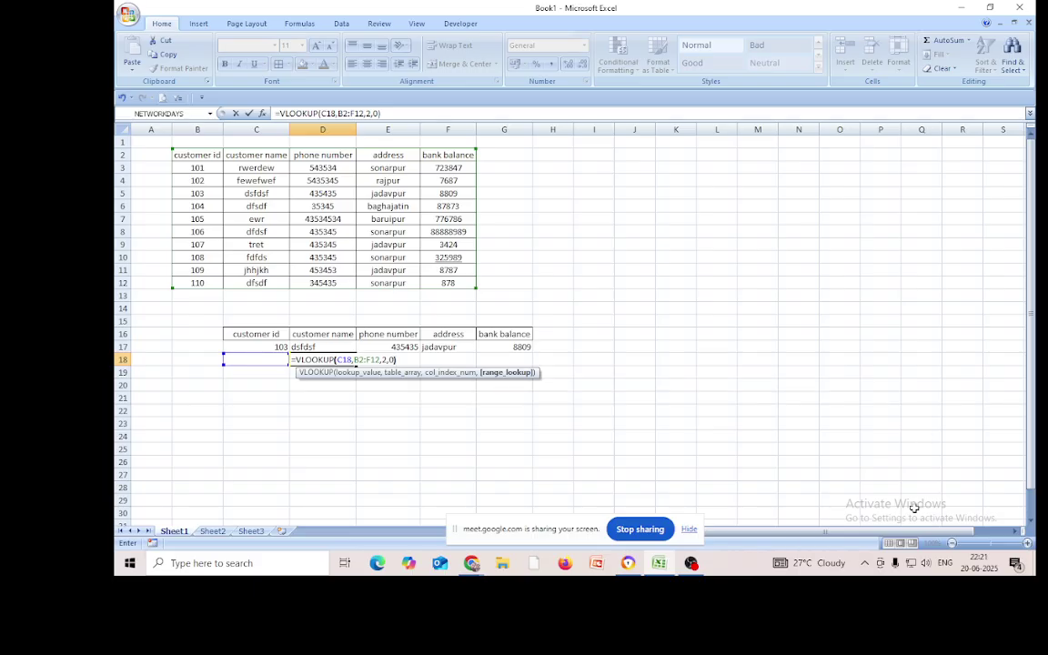
{"action": "key", "text": "Return"}
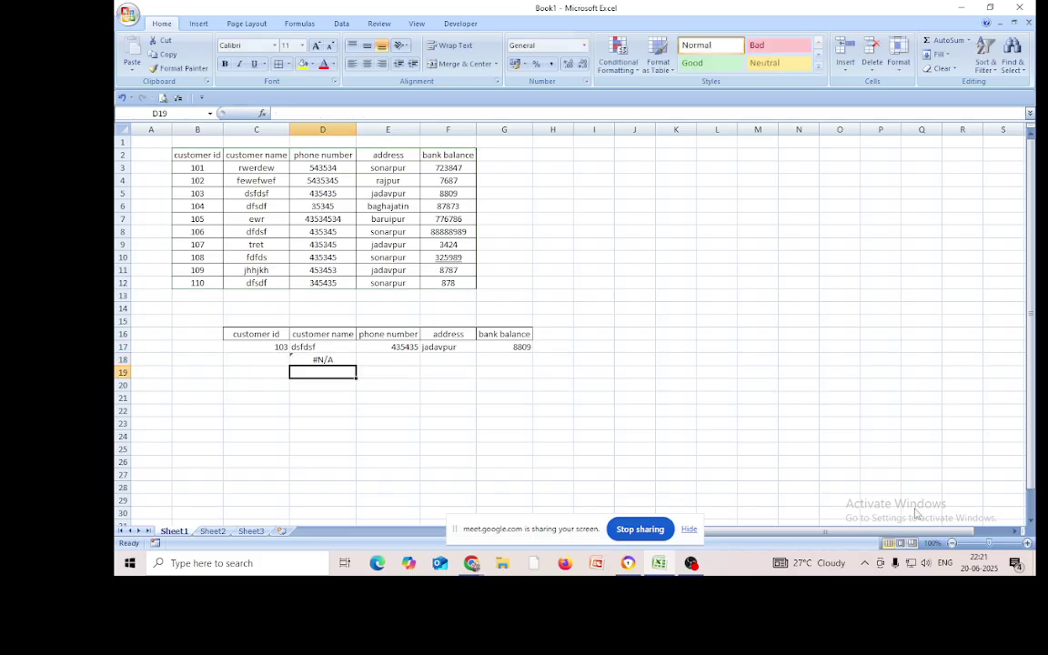
Enter customer id 106 in C18 so D18 returns the name dfdsf
{"action": "left_click", "coordinate": [264, 359]}
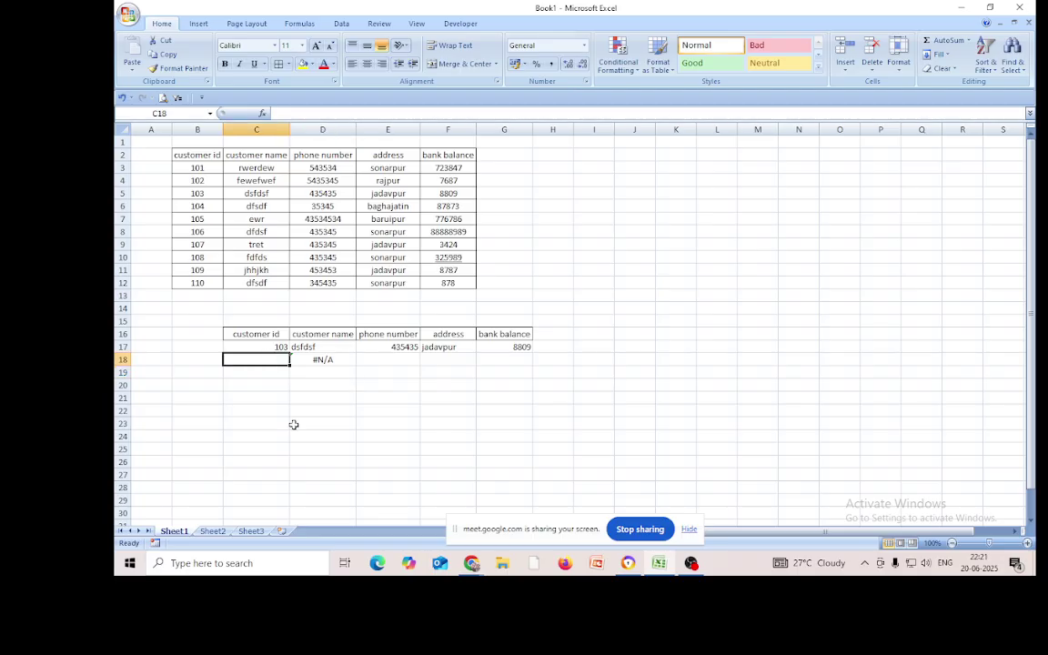
{"action": "type", "text": "106"}
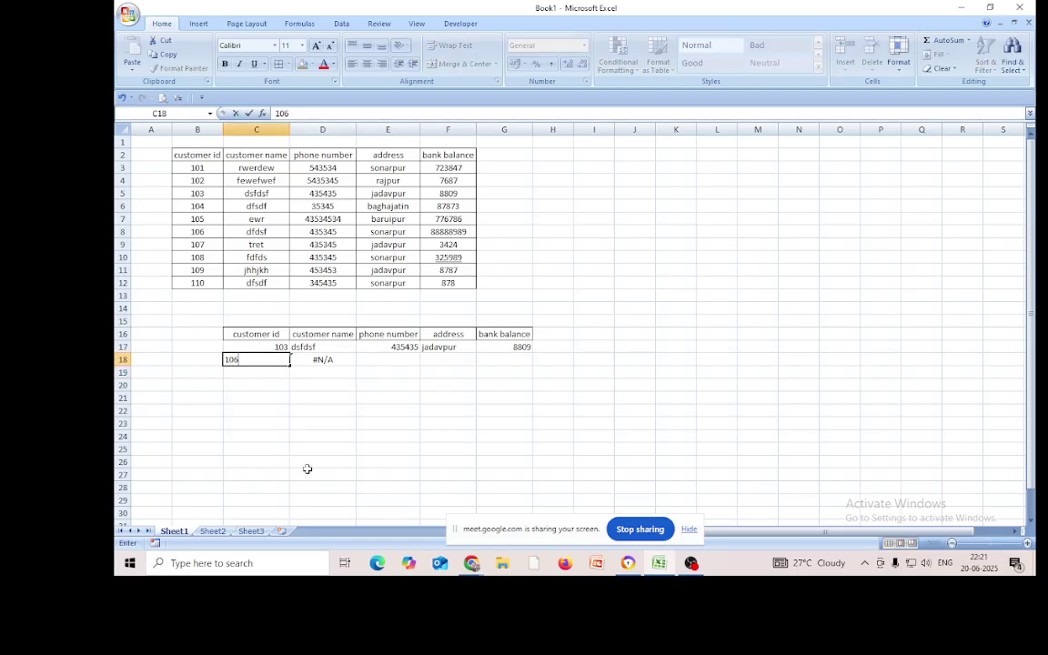
{"action": "key", "text": "Return"}
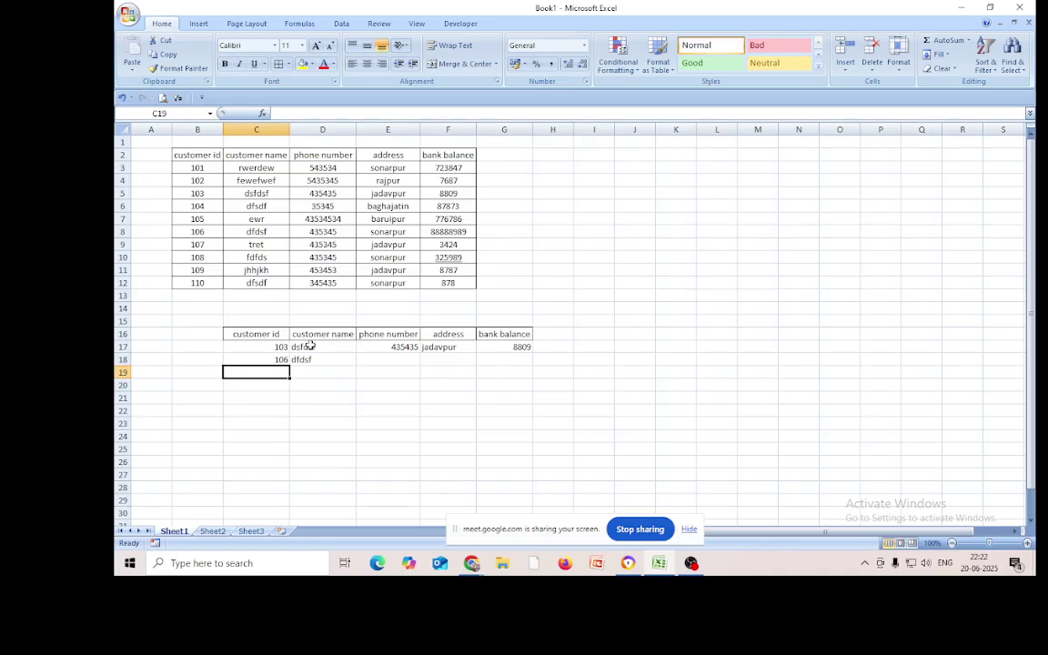
{"action": "left_click", "coordinate": [305, 347]}
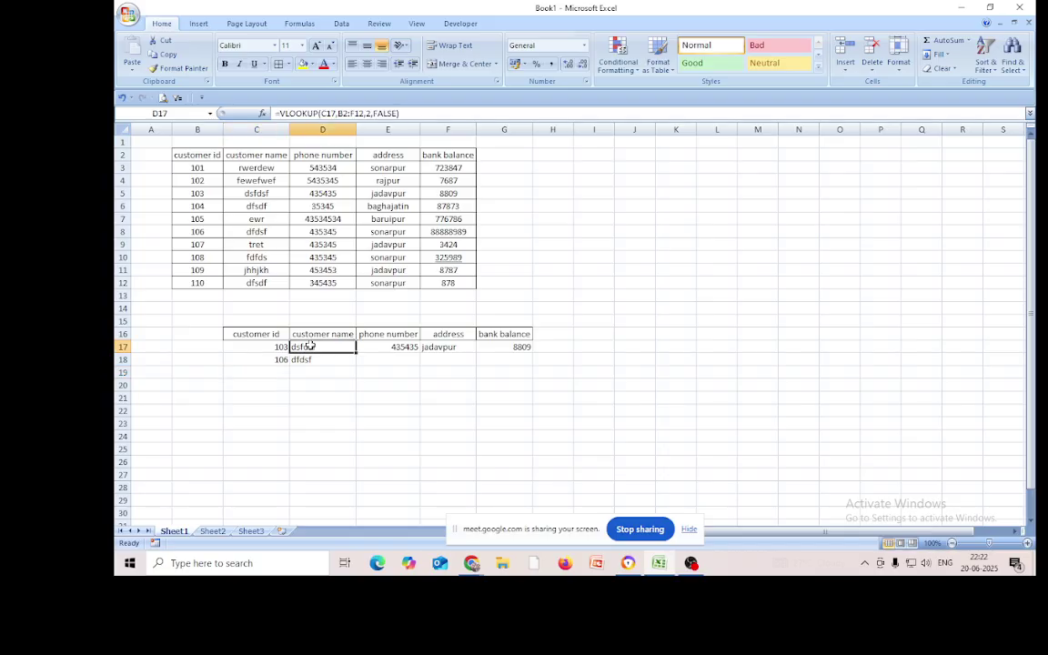
Review the phone number, address and bank balance lookup formulas in row 17
{"action": "left_click", "coordinate": [397, 348]}
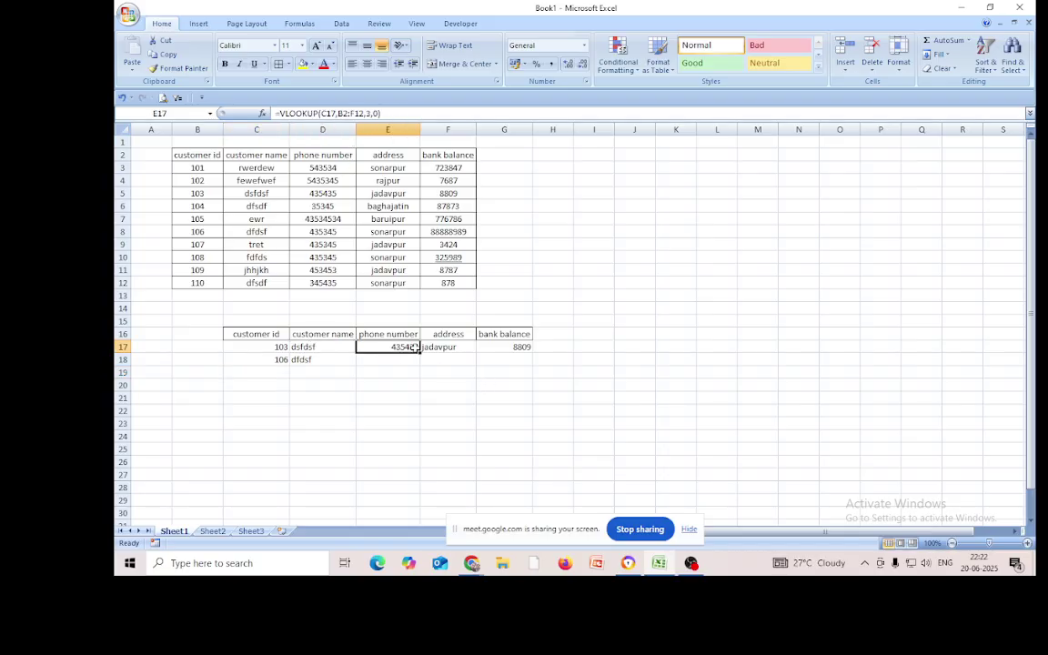
{"action": "left_click", "coordinate": [447, 347]}
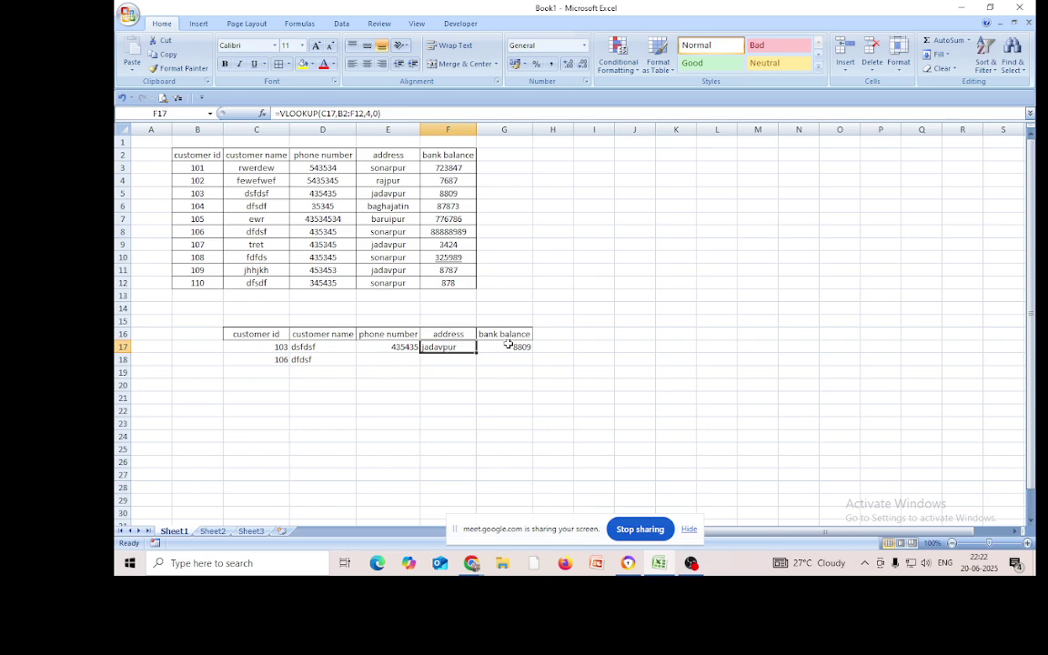
{"action": "left_click", "coordinate": [507, 346]}
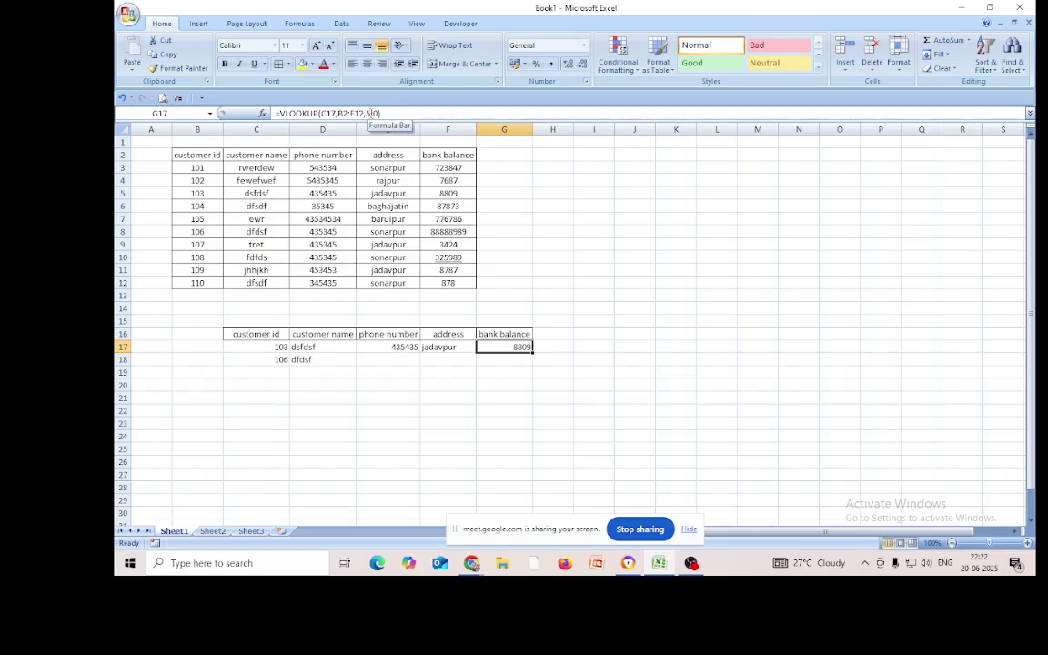
{"action": "left_click", "coordinate": [444, 348]}
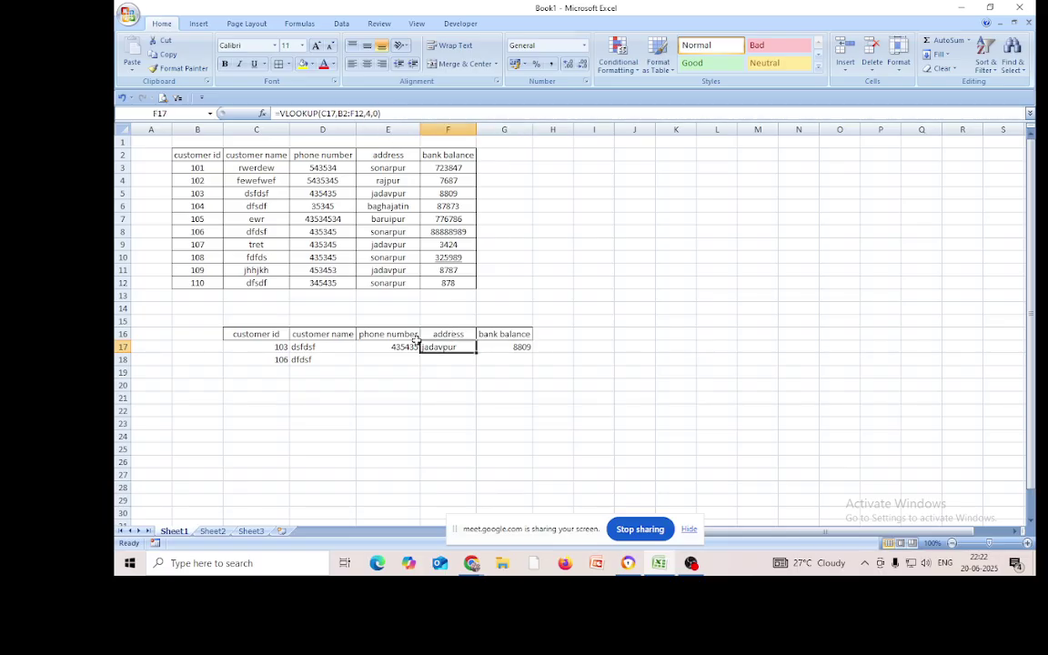
{"action": "left_click", "coordinate": [404, 346]}
{"action": "left_click", "coordinate": [313, 346]}
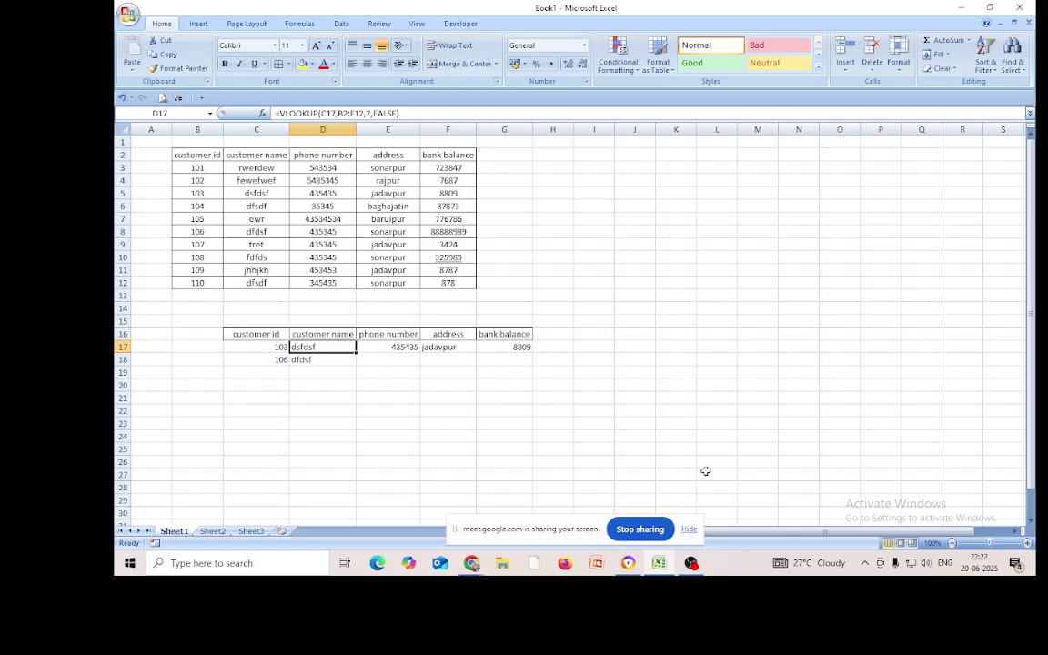
Clear the 106 test entry and its customer-name result from row 18
{"action": "left_click", "coordinate": [518, 449]}
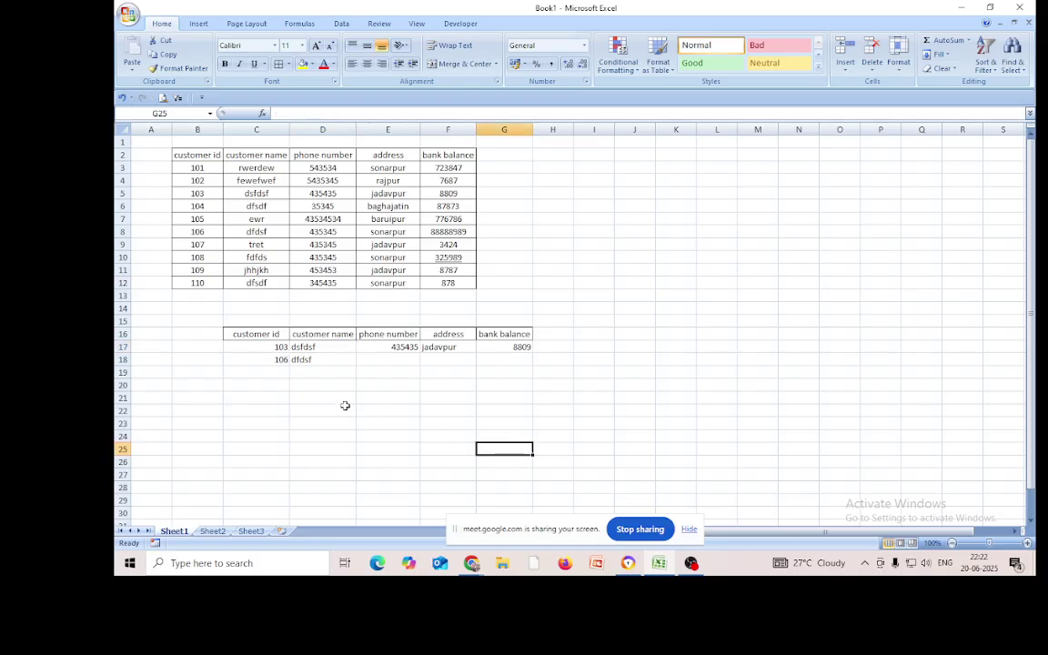
{"action": "left_click_drag", "start_coordinate": [274, 361], "coordinate": [312, 367]}
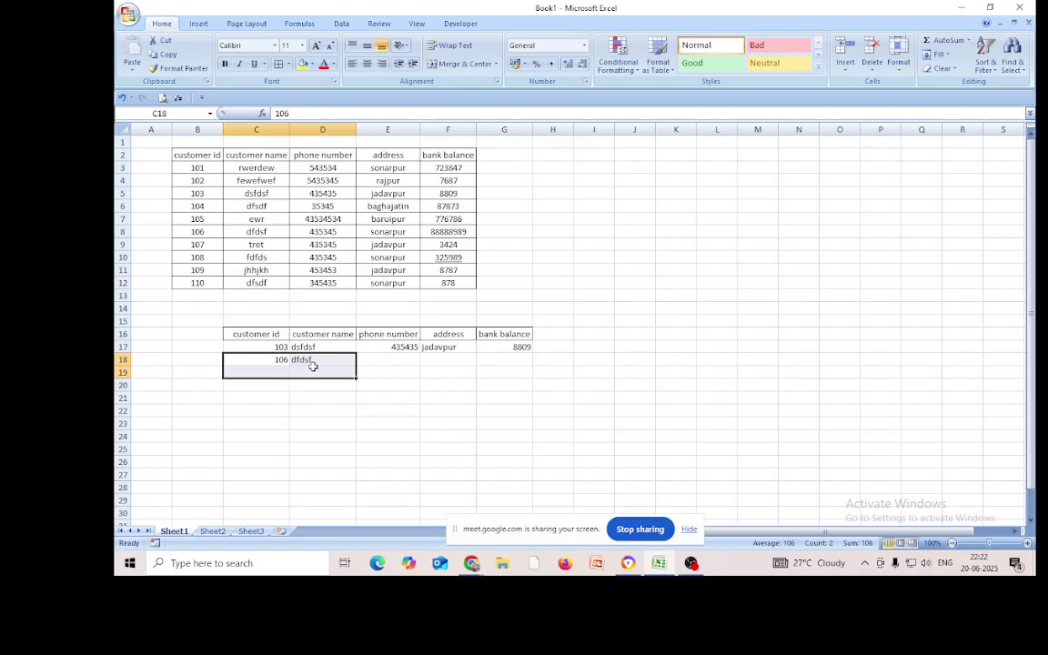
{"action": "key", "text": "Delete"}
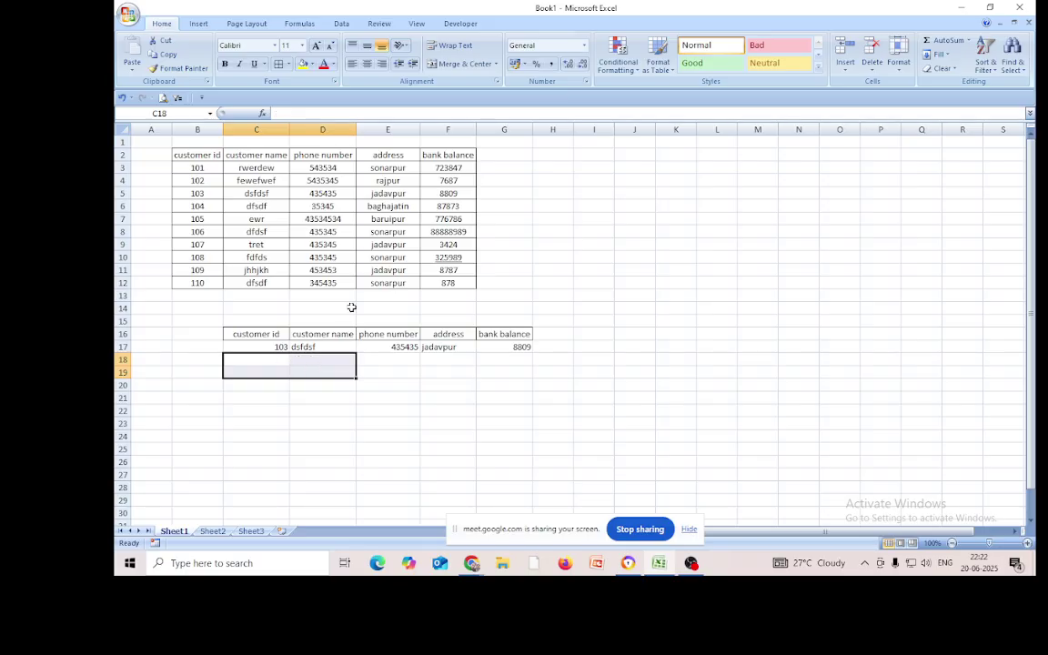
{"action": "left_click", "coordinate": [553, 447]}
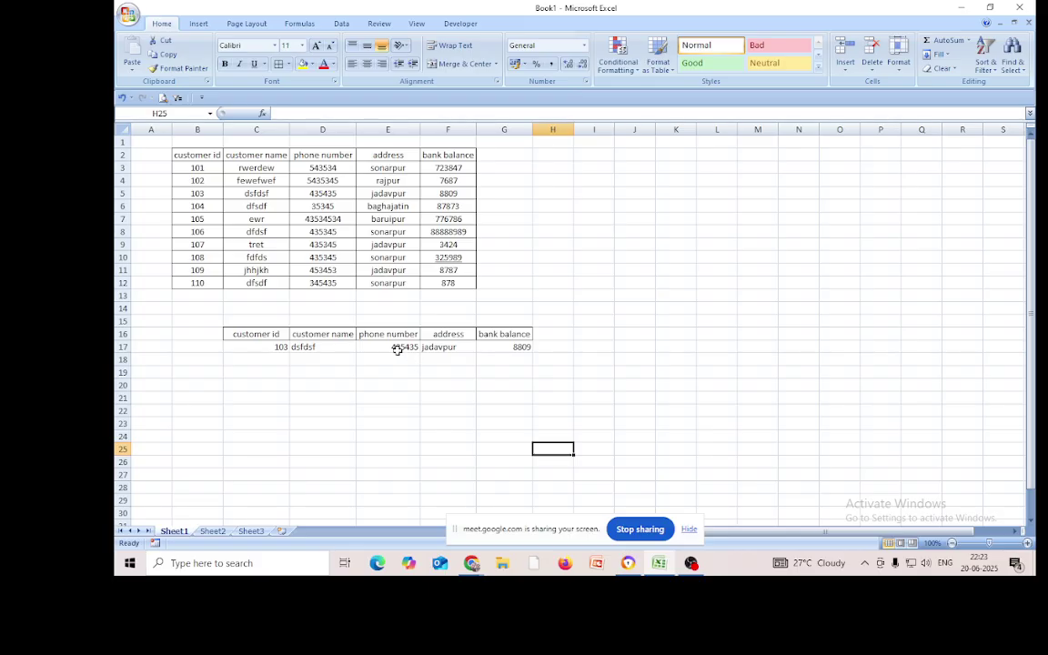
Clear the E17:G17 lookups and refill D17's customer-name formula across to G17
{"action": "left_click_drag", "start_coordinate": [398, 347], "coordinate": [512, 356]}
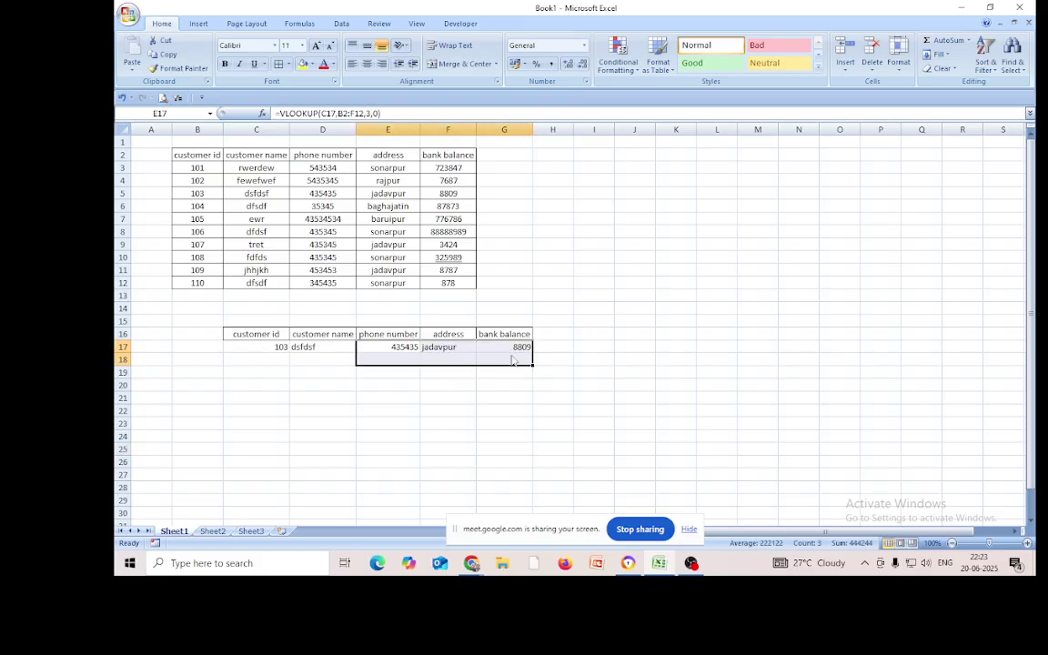
{"action": "key", "text": "Delete"}
{"action": "left_click", "coordinate": [555, 435]}
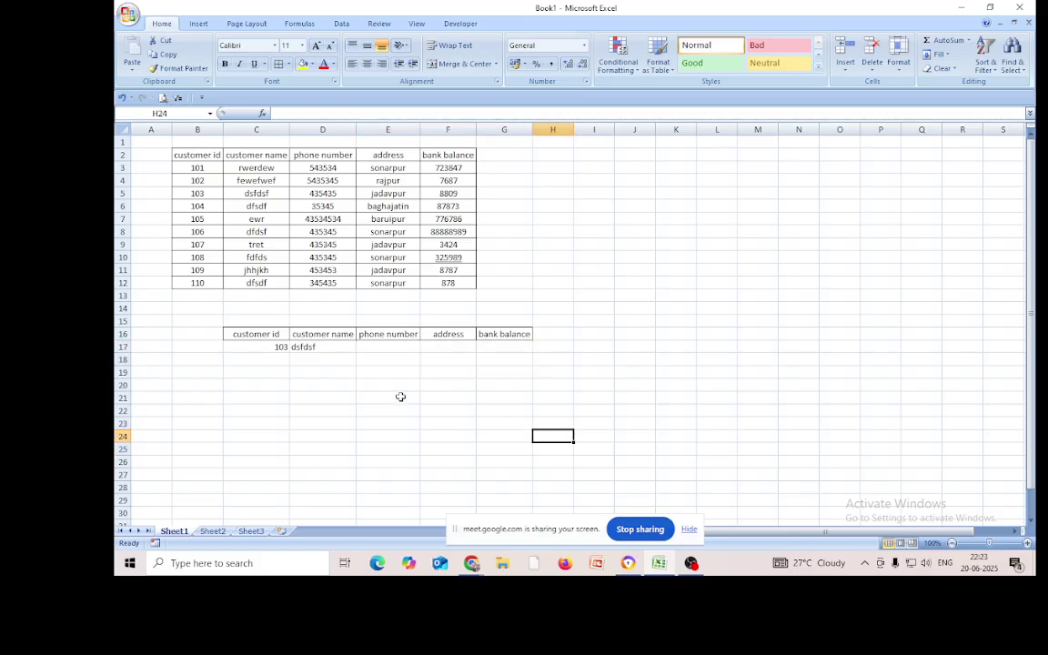
{"action": "left_click", "coordinate": [328, 347]}
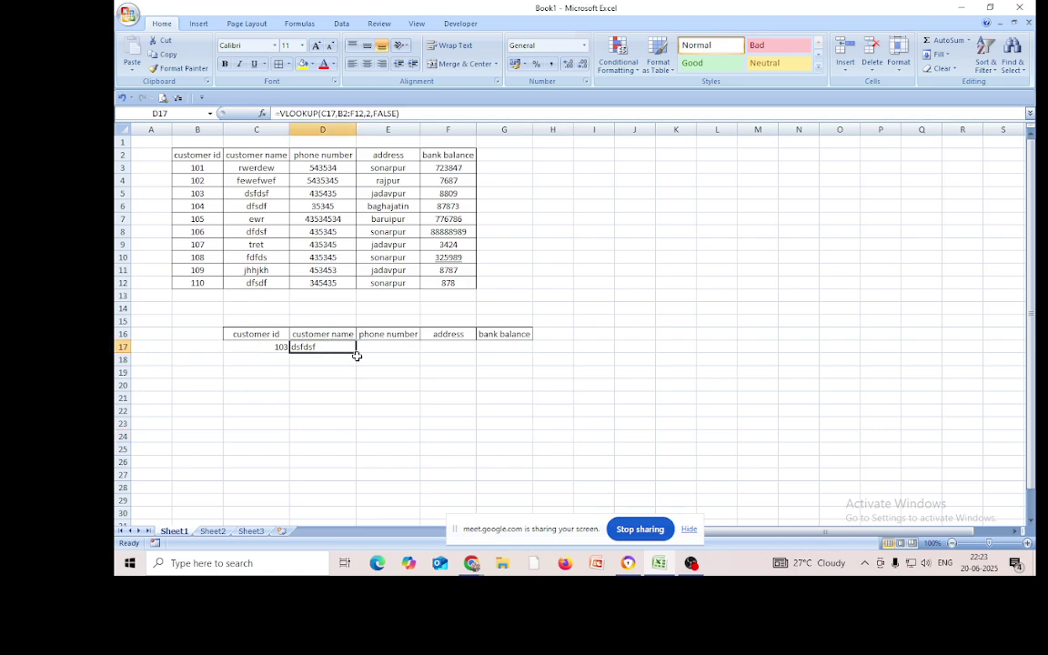
{"action": "left_click_drag", "start_coordinate": [355, 356], "coordinate": [510, 356]}
{"action": "left_click", "coordinate": [448, 398]}
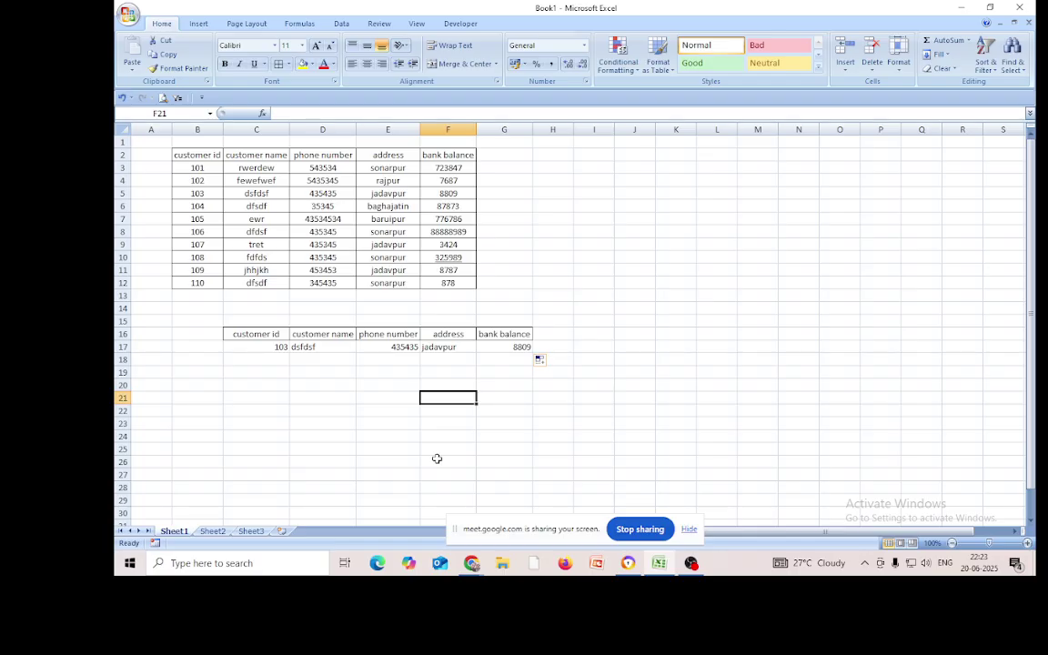
{"action": "left_click", "coordinate": [674, 260]}
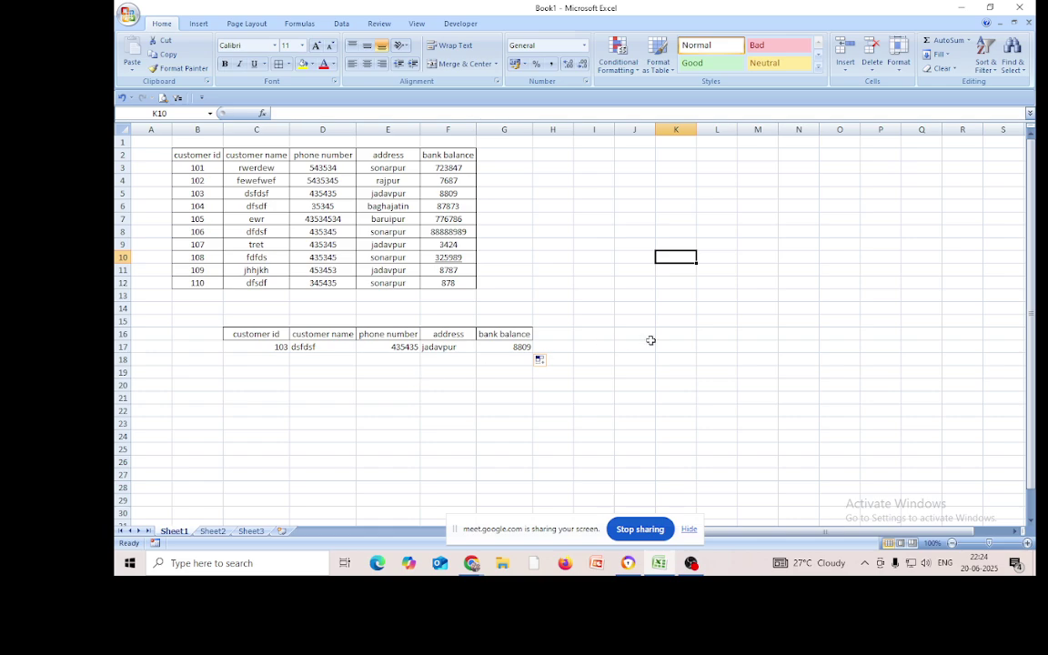
Enter =COLUMNS(B2:C2) in K10, returning 2
{"action": "type", "text": "="}
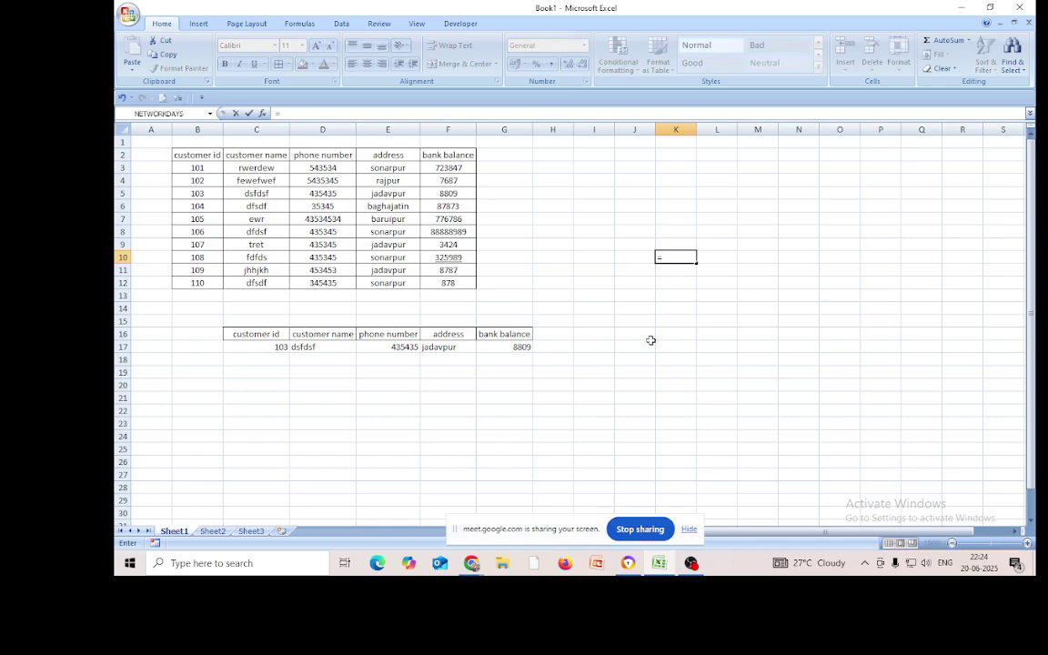
{"action": "type", "text": "col"}
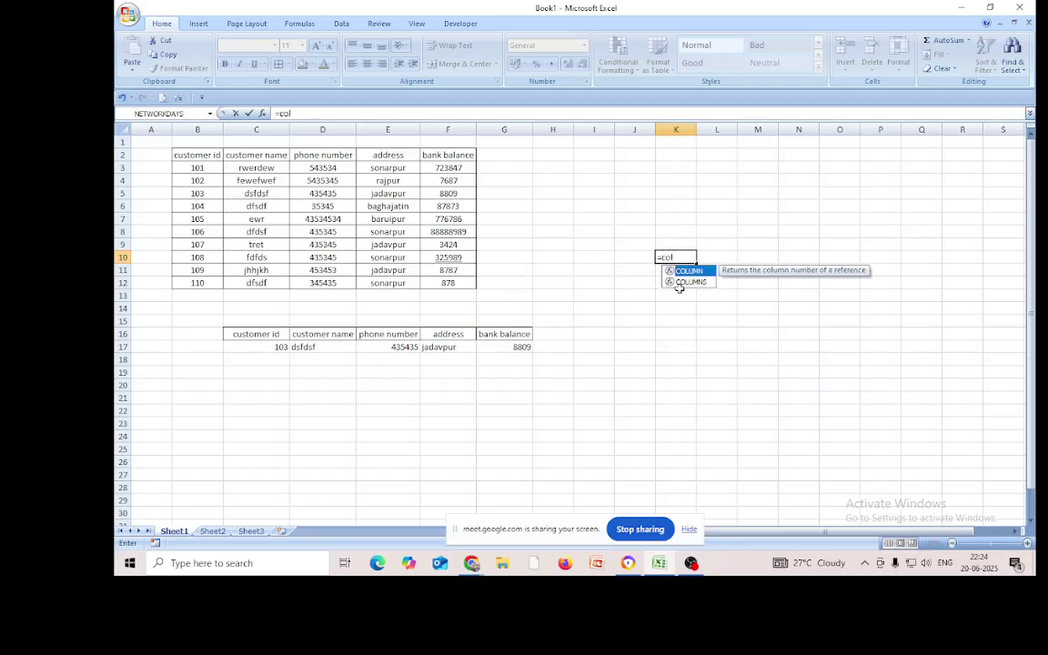
{"action": "double_click", "coordinate": [683, 282]}
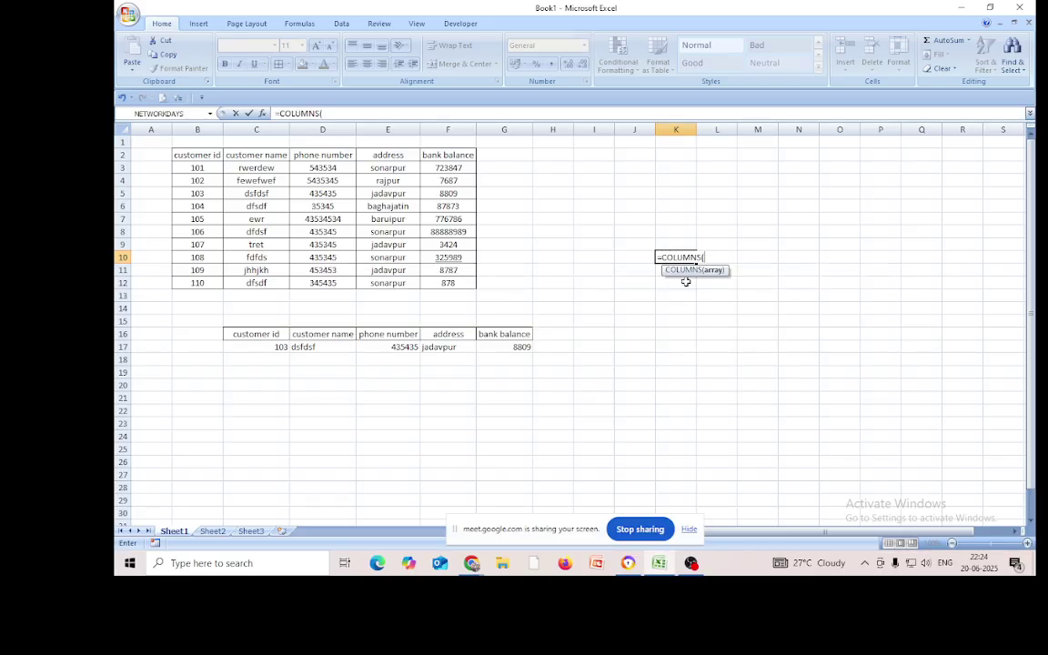
{"action": "left_click", "coordinate": [193, 156]}
{"action": "left_click_drag", "start_coordinate": [193, 156], "coordinate": [250, 155]}
{"action": "type", "text": ")"}
{"action": "key", "text": "Return"}
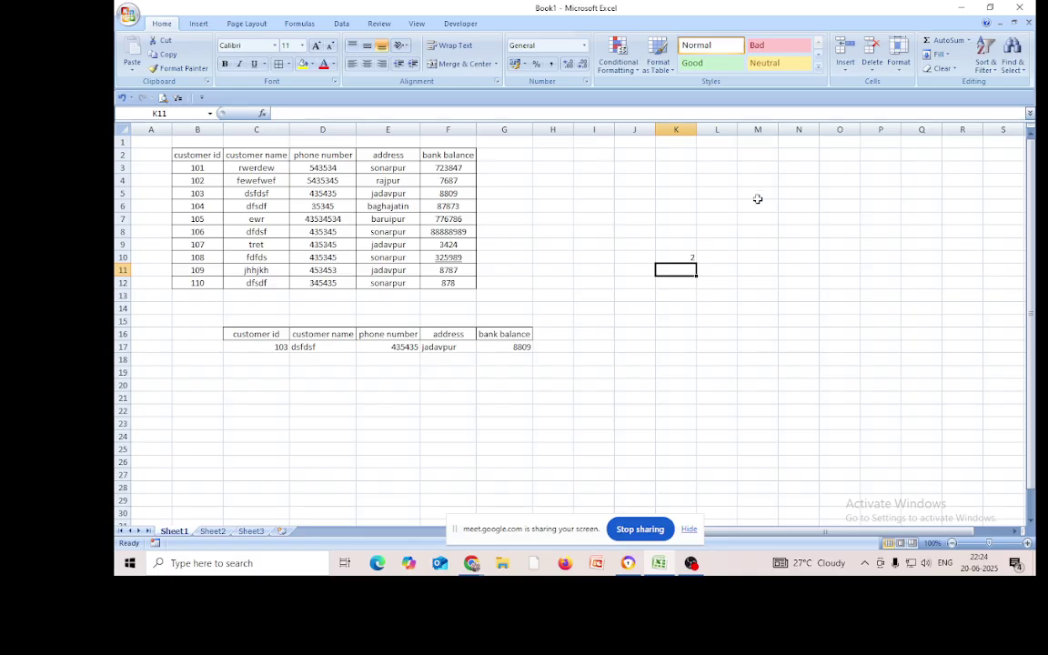
Fill the K10 COLUMNS formula across to P10, each cell showing 2
{"action": "left_click", "coordinate": [686, 258]}
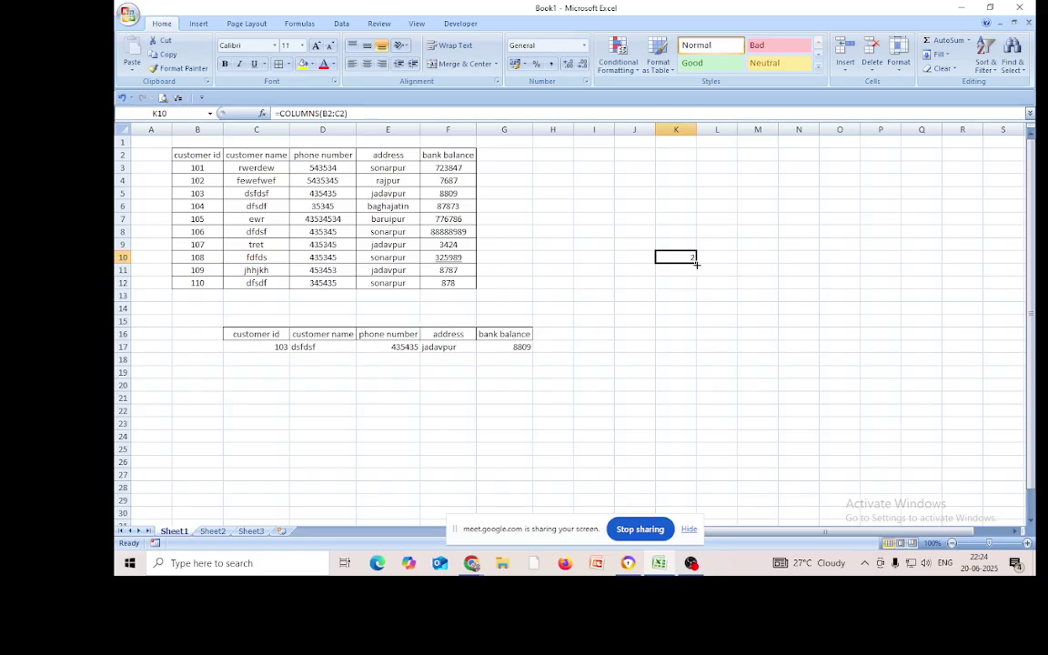
{"action": "left_click_drag", "start_coordinate": [696, 263], "coordinate": [897, 265]}
{"action": "left_click", "coordinate": [837, 320]}
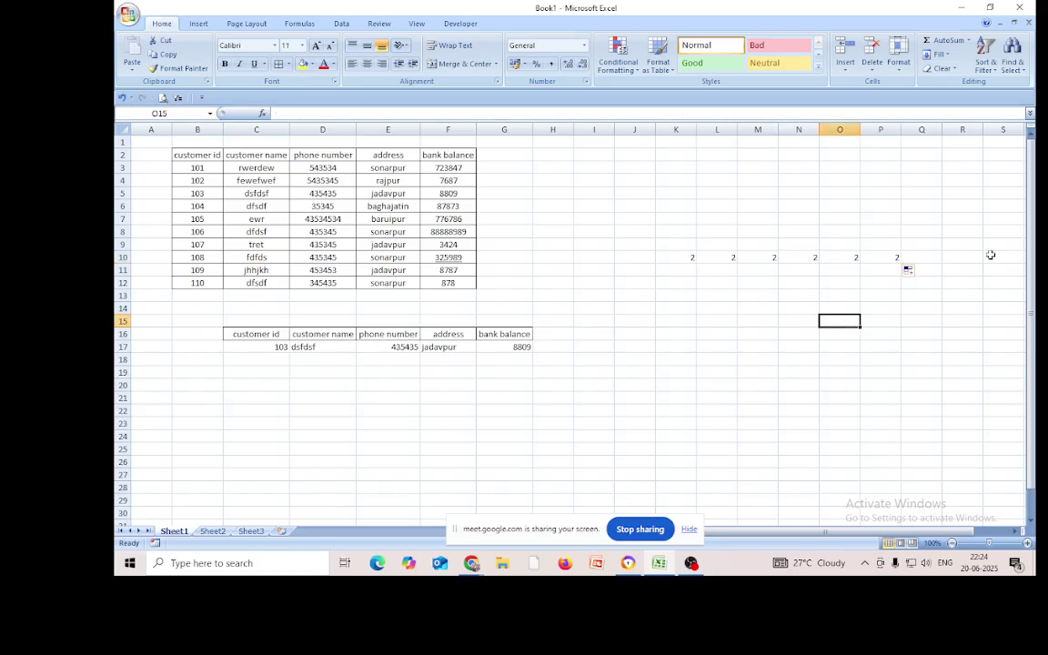
{"action": "left_click", "coordinate": [677, 256]}
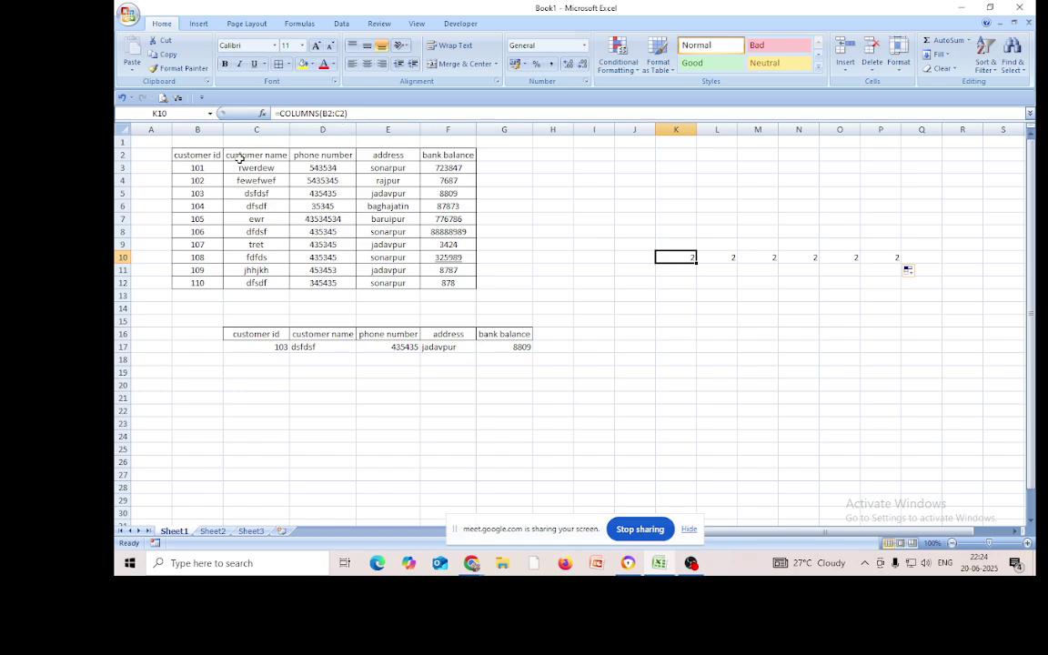
Compare the shifted copies L10 =COLUMNS(C2:D2) and M10 =COLUMNS(D2:E2), then edit K10's formula
{"action": "left_click", "coordinate": [728, 257]}
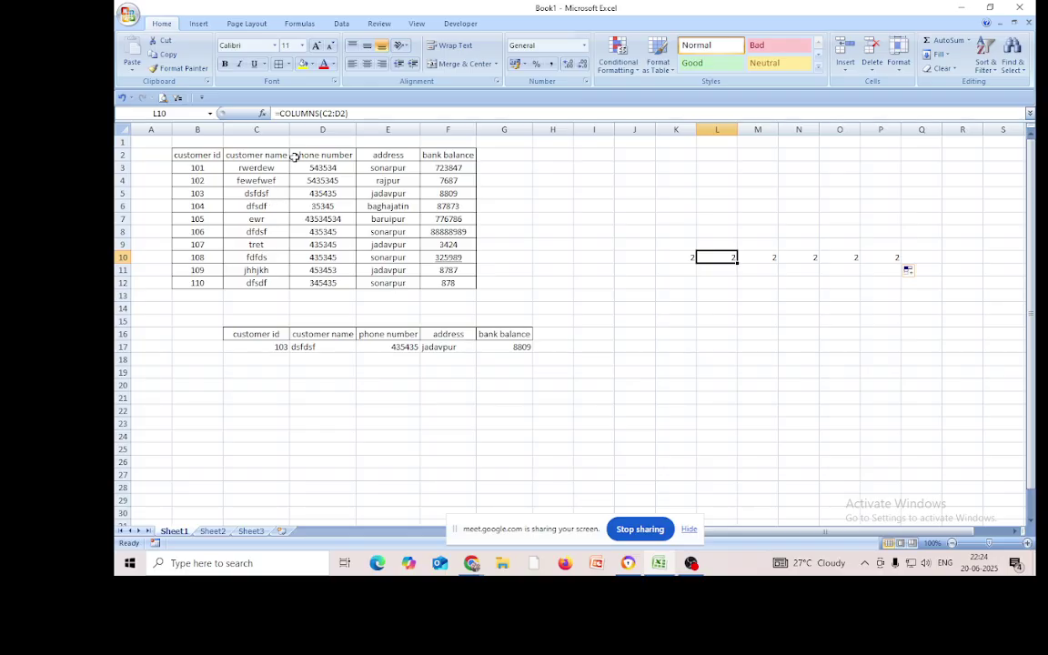
{"action": "left_click", "coordinate": [769, 261]}
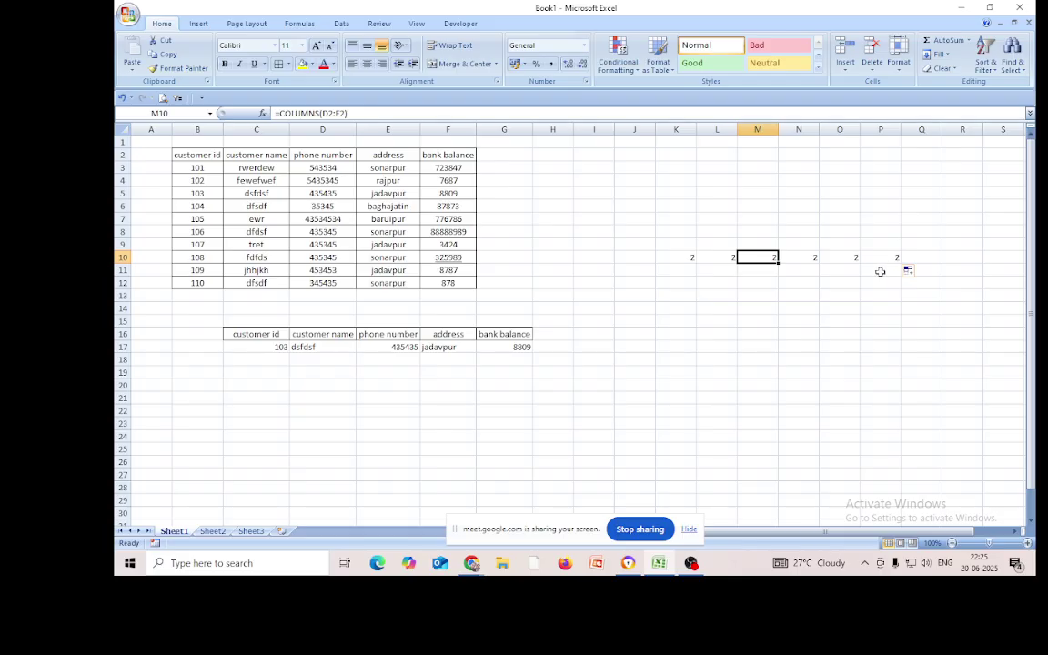
{"action": "left_click", "coordinate": [674, 260]}
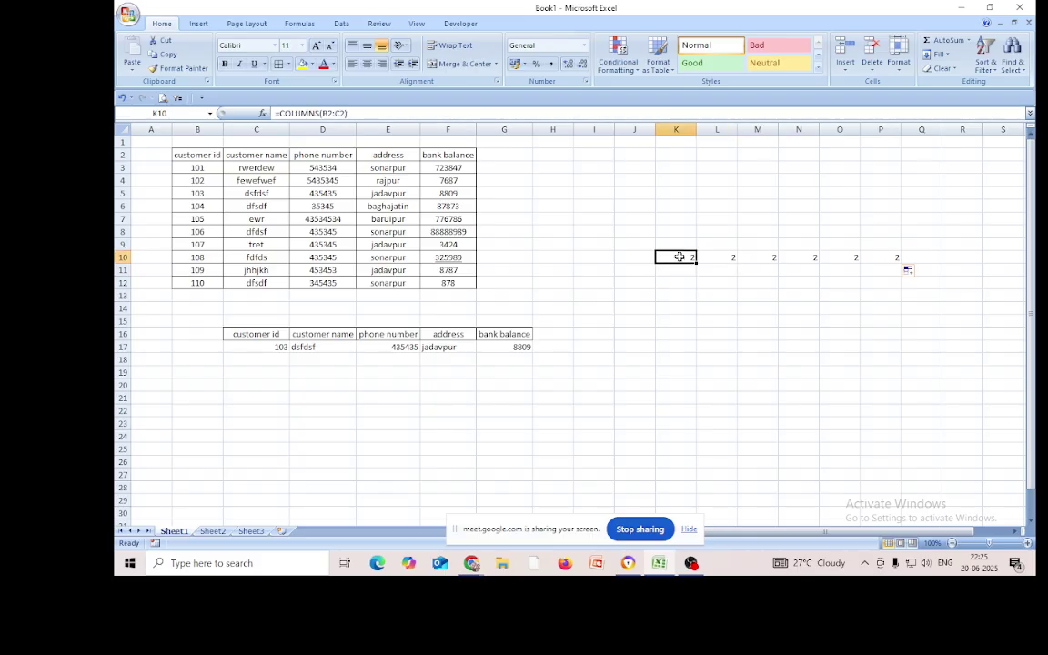
{"action": "left_click", "coordinate": [326, 113]}
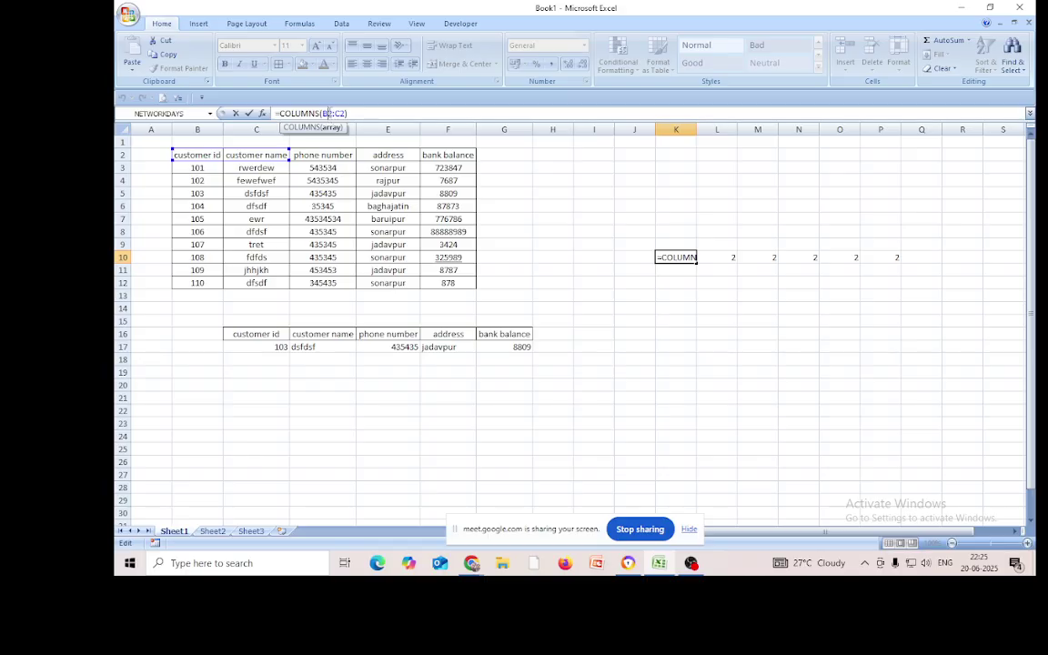
Lock B2 so K10 reads =COLUMNS($B$2:C2) and refill to P10, counting 2 to 7
{"action": "double_click", "coordinate": [326, 113]}
{"action": "key", "text": "F4"}
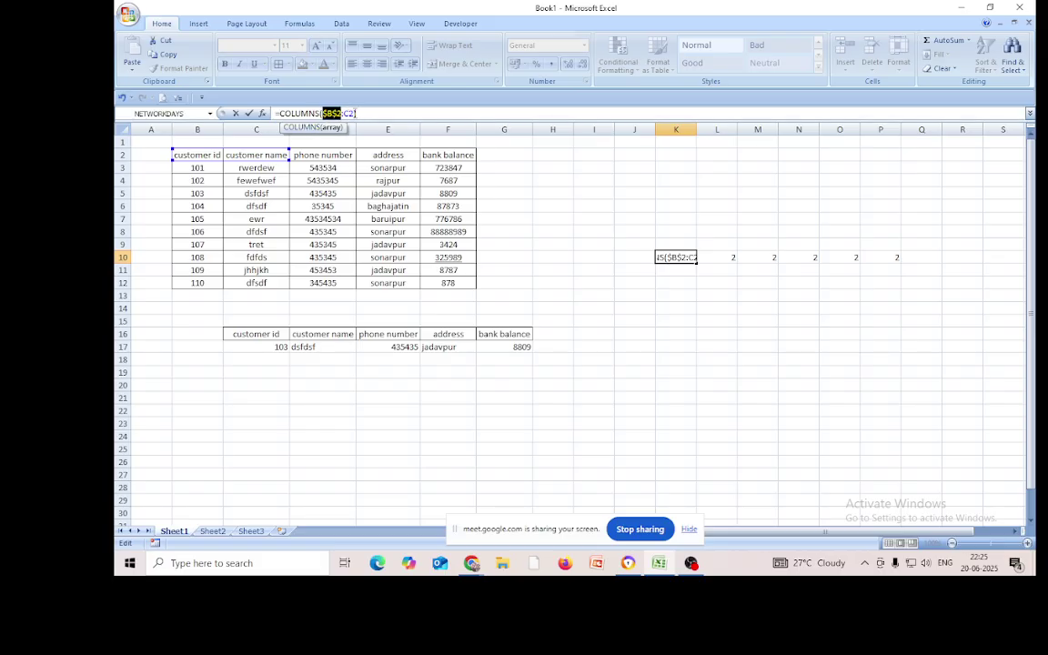
{"action": "key", "text": "End"}
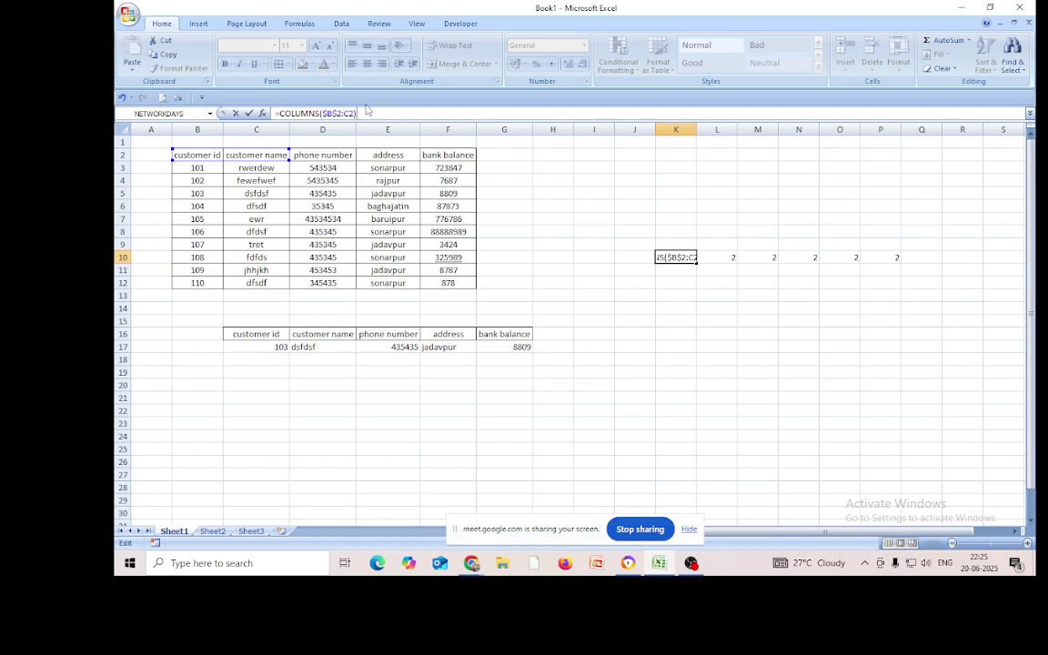
{"action": "key", "text": "Return"}
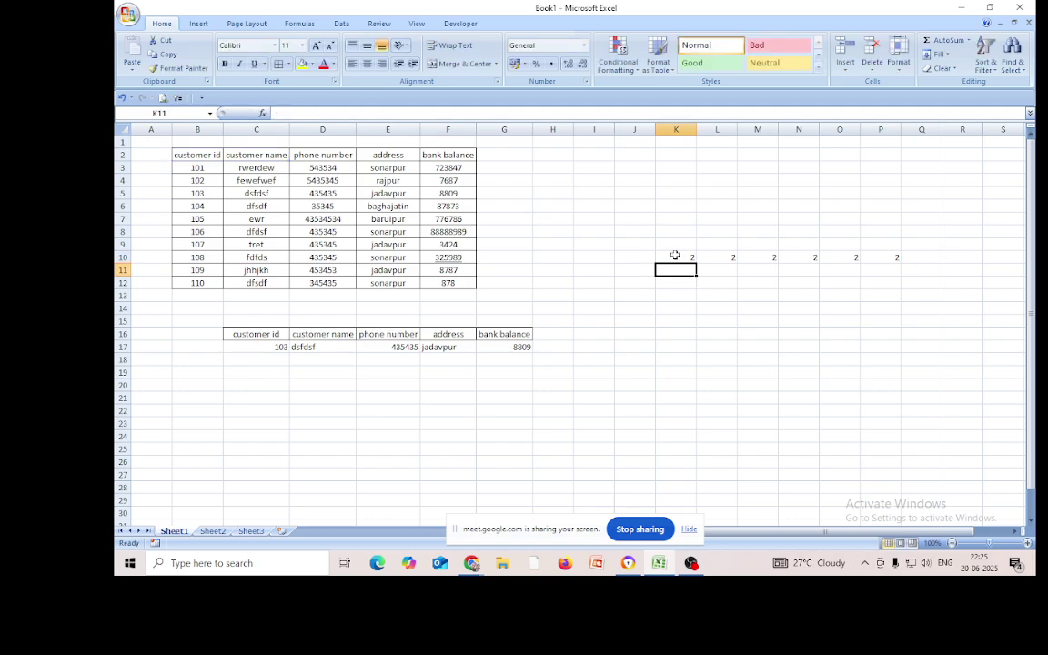
{"action": "left_click", "coordinate": [674, 255]}
{"action": "left_click_drag", "start_coordinate": [697, 263], "coordinate": [897, 275]}
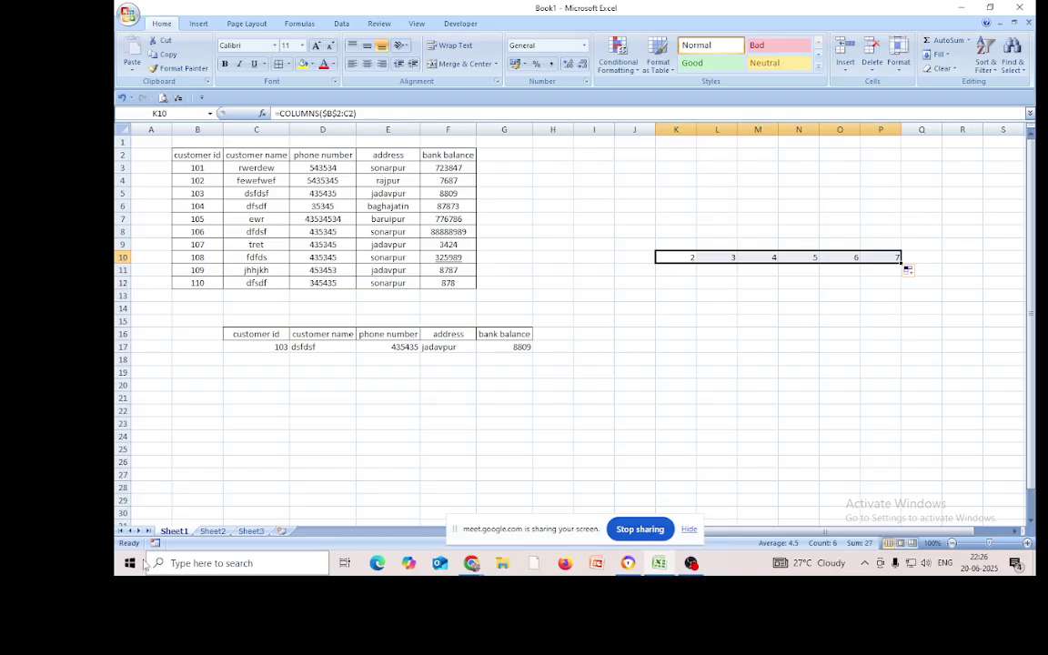
Delete the phone number, address and bank balance results in E17:G17
{"action": "left_click", "coordinate": [435, 397]}
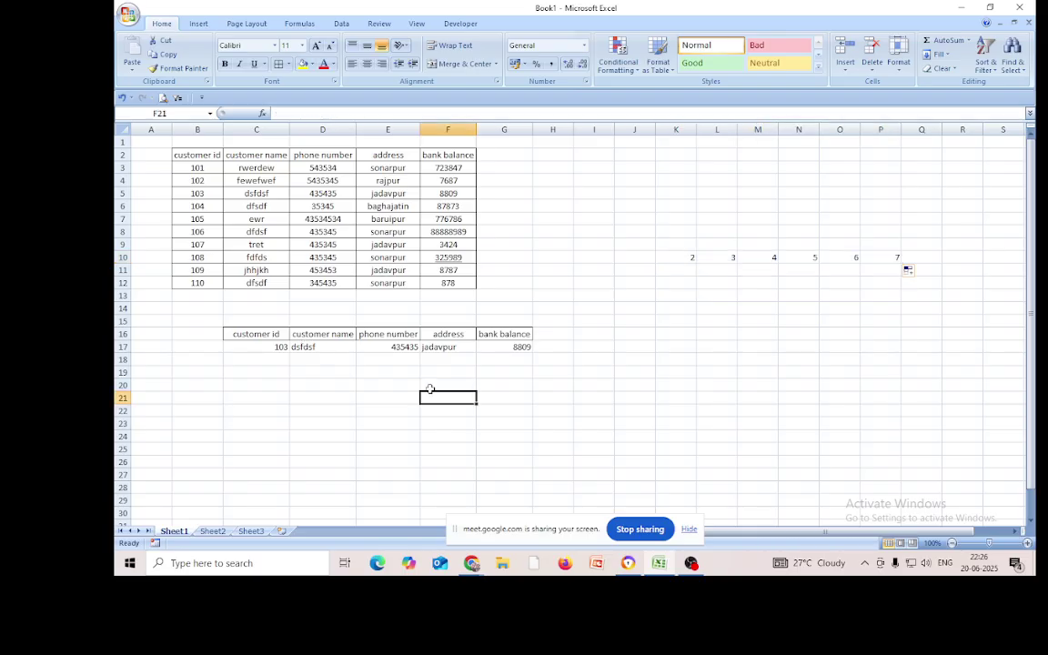
{"action": "left_click_drag", "start_coordinate": [398, 347], "coordinate": [531, 347]}
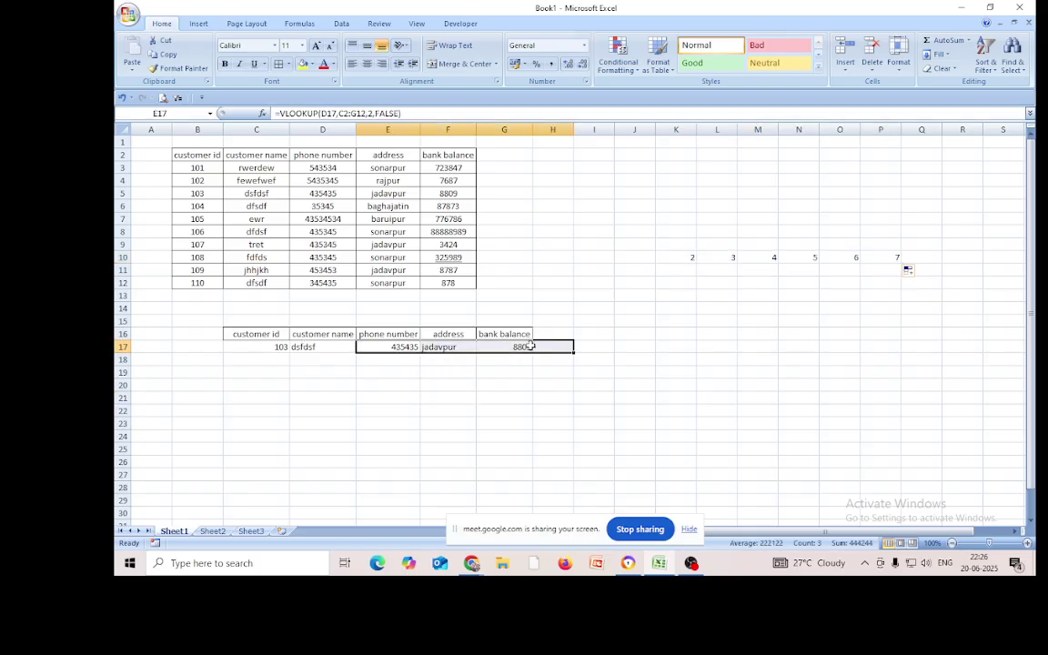
{"action": "key", "text": "Delete"}
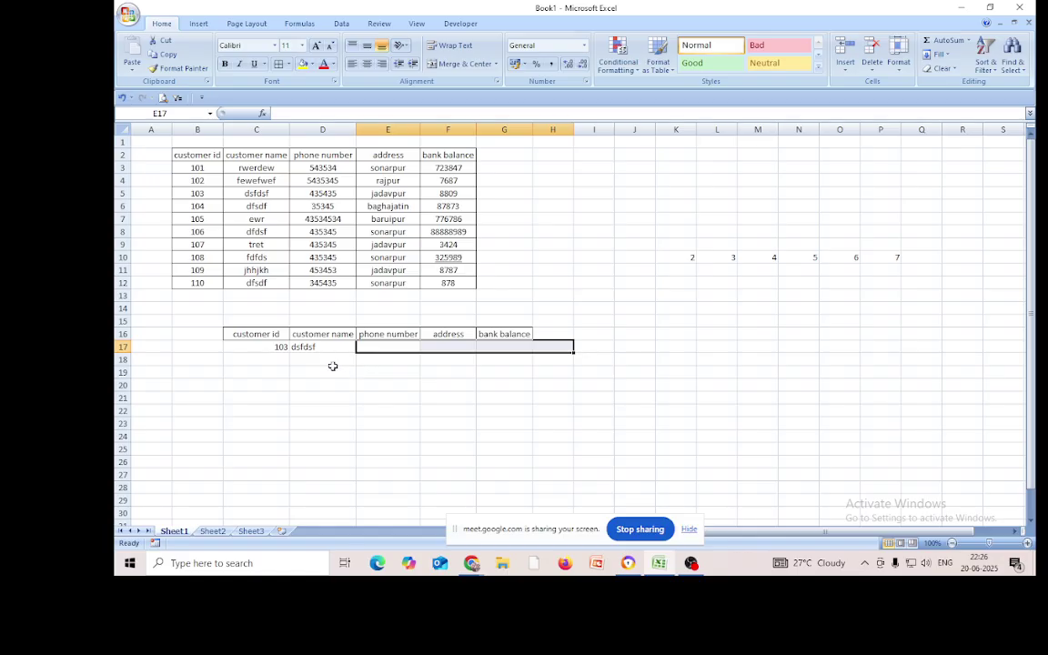
{"action": "left_click", "coordinate": [319, 347]}
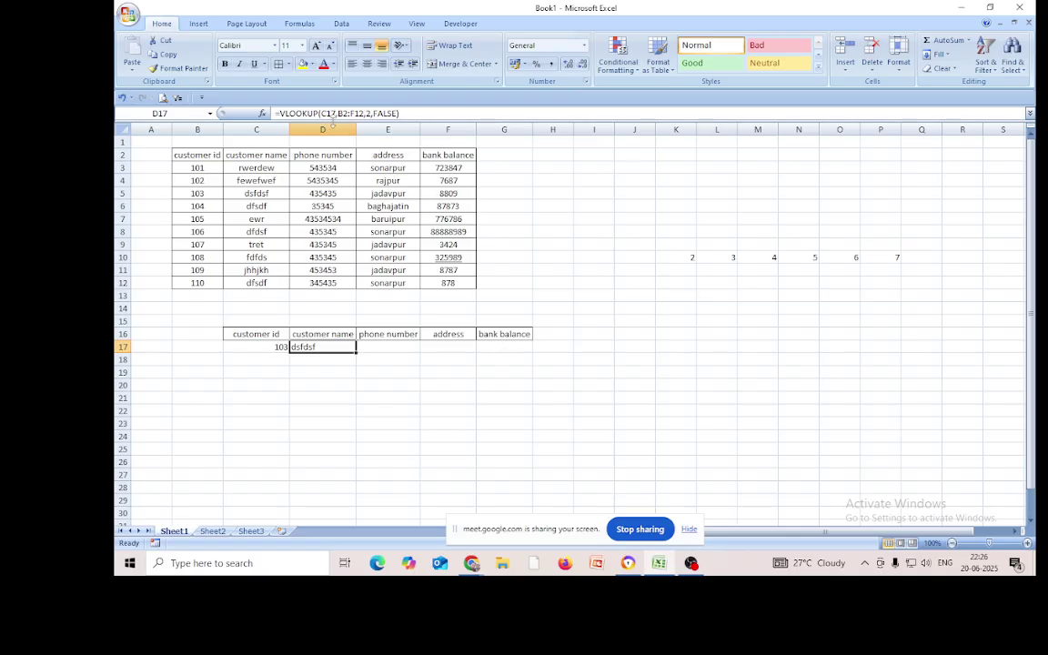
{"action": "left_click", "coordinate": [381, 347]}
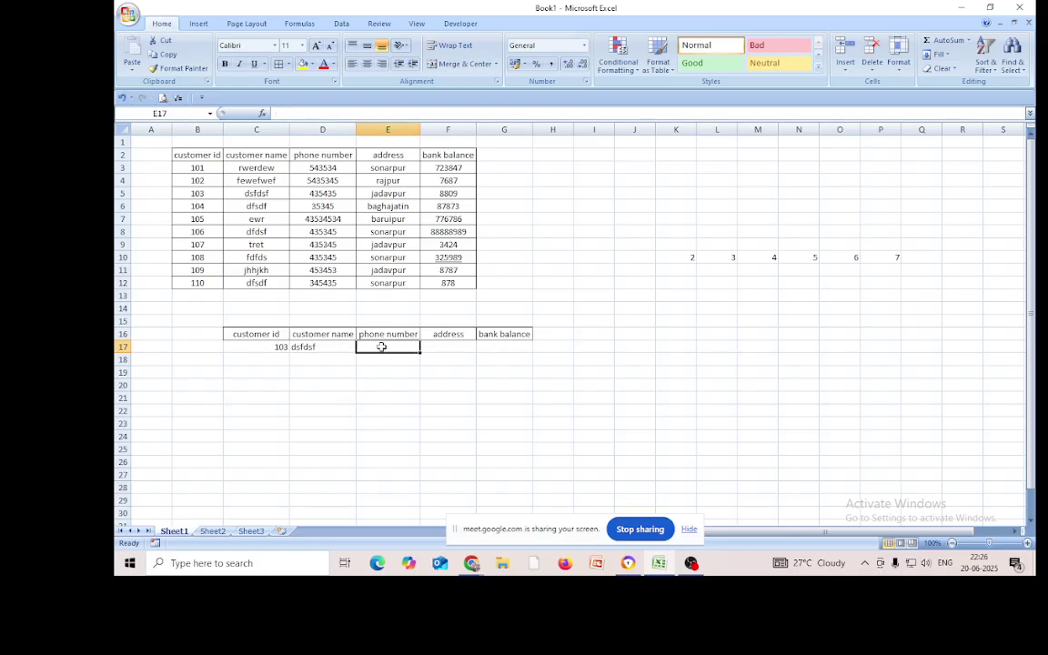
{"action": "left_click", "coordinate": [330, 347]}
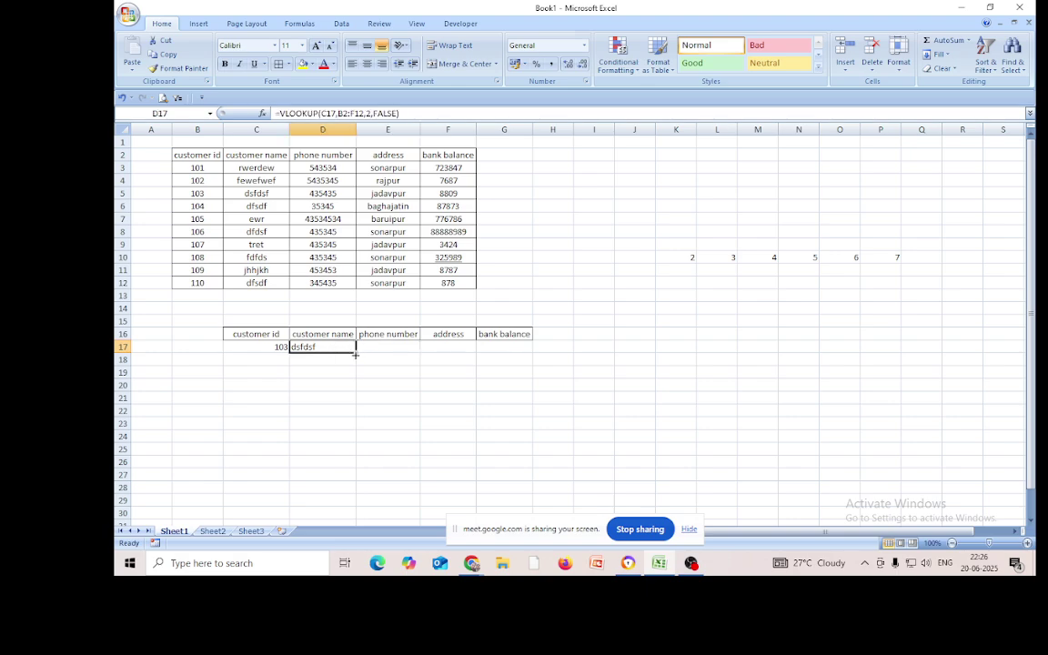
Test-fill the D17 lookup across to G17, then clear the copied results again
{"action": "left_click_drag", "start_coordinate": [355, 355], "coordinate": [529, 350]}
{"action": "left_click", "coordinate": [375, 347]}
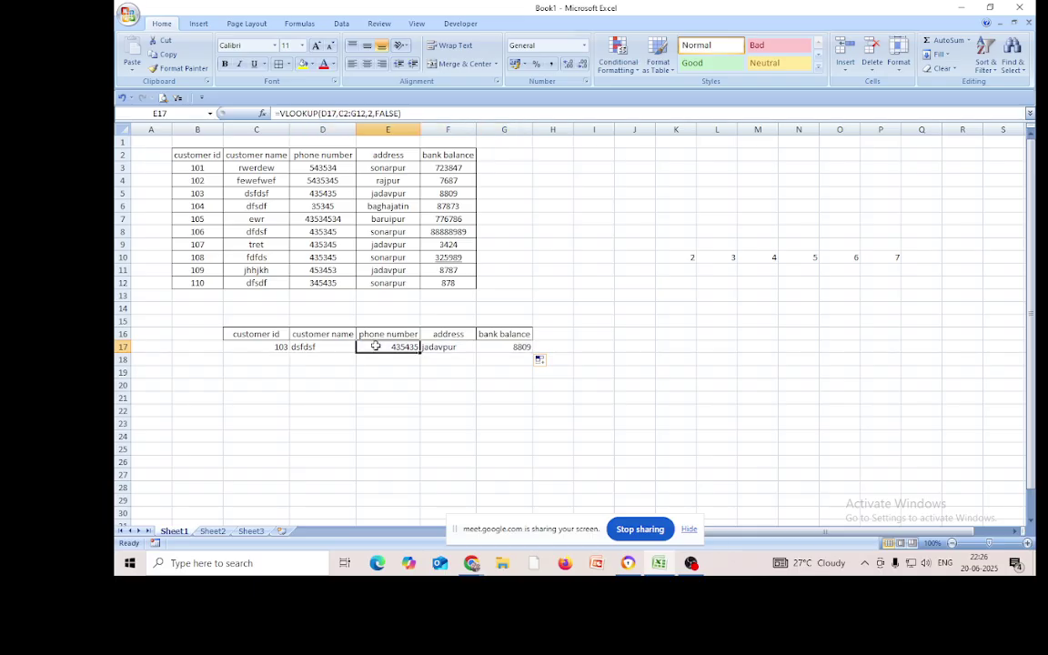
{"action": "left_click", "coordinate": [436, 356]}
{"action": "left_click", "coordinate": [437, 345]}
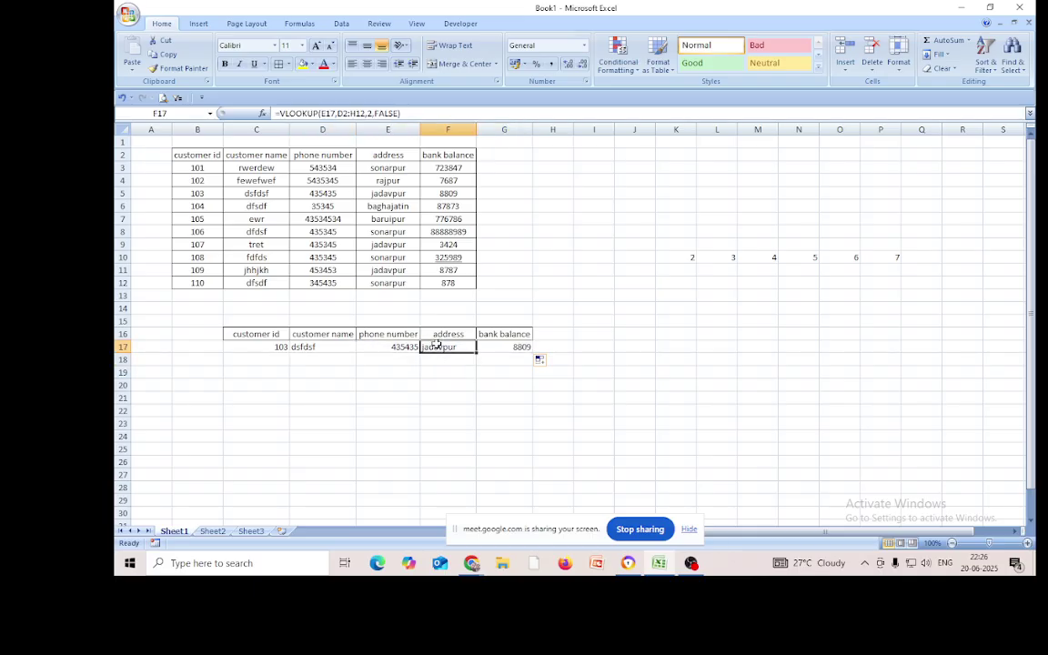
{"action": "left_click_drag", "start_coordinate": [379, 347], "coordinate": [498, 354]}
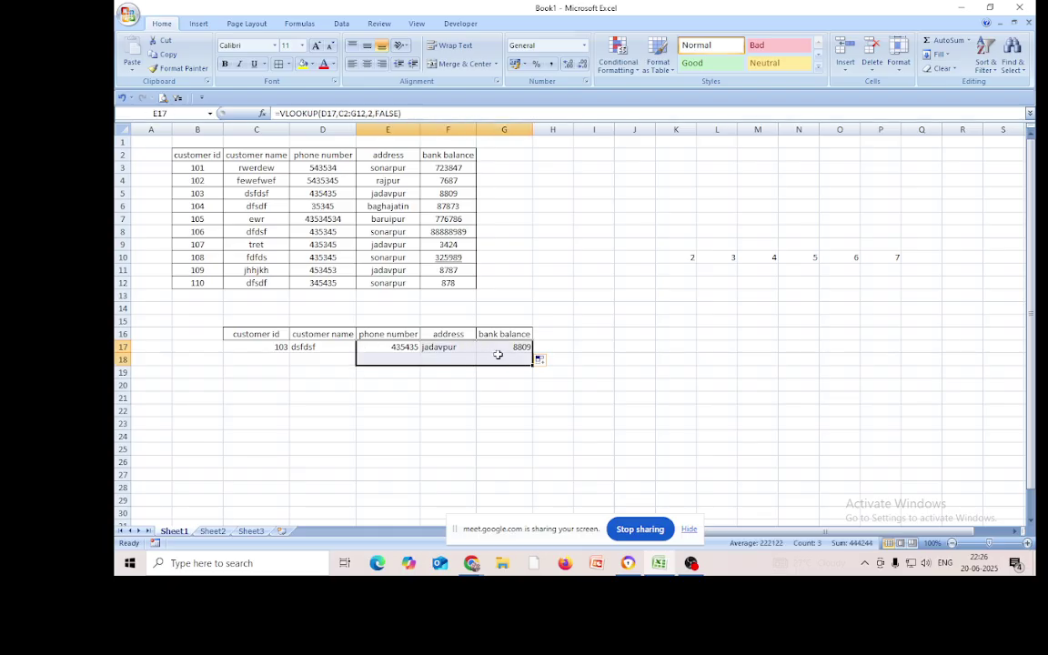
{"action": "key", "text": "Delete"}
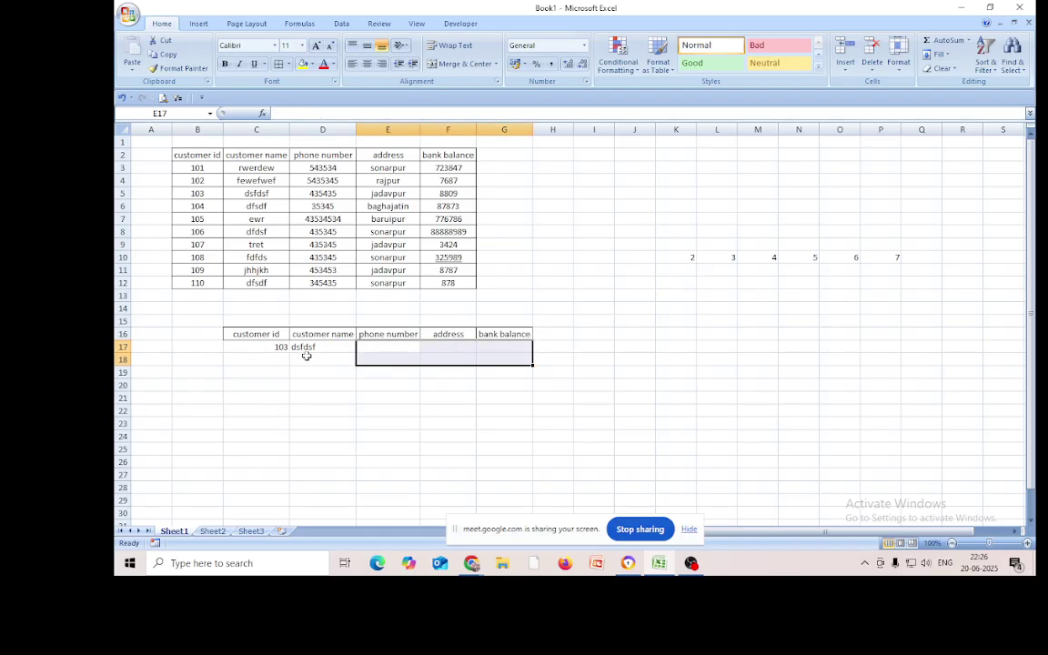
{"action": "left_click", "coordinate": [304, 349]}
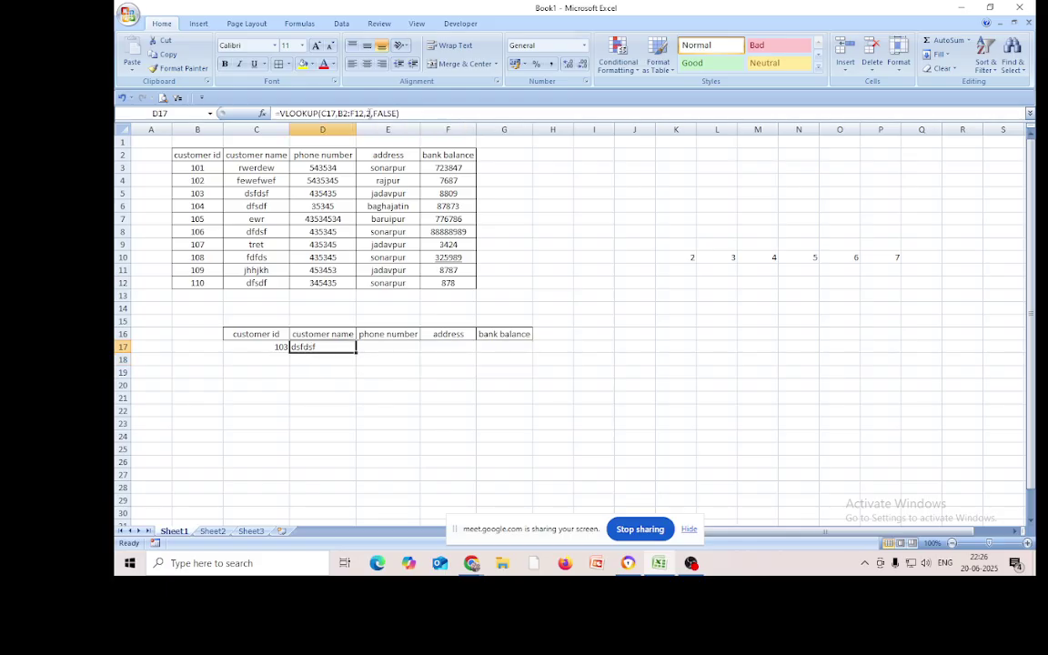
Replace the fixed column number 2 in D17's VLOOKUP with COLUMNS(B2:C2)
{"action": "left_click", "coordinate": [368, 113]}
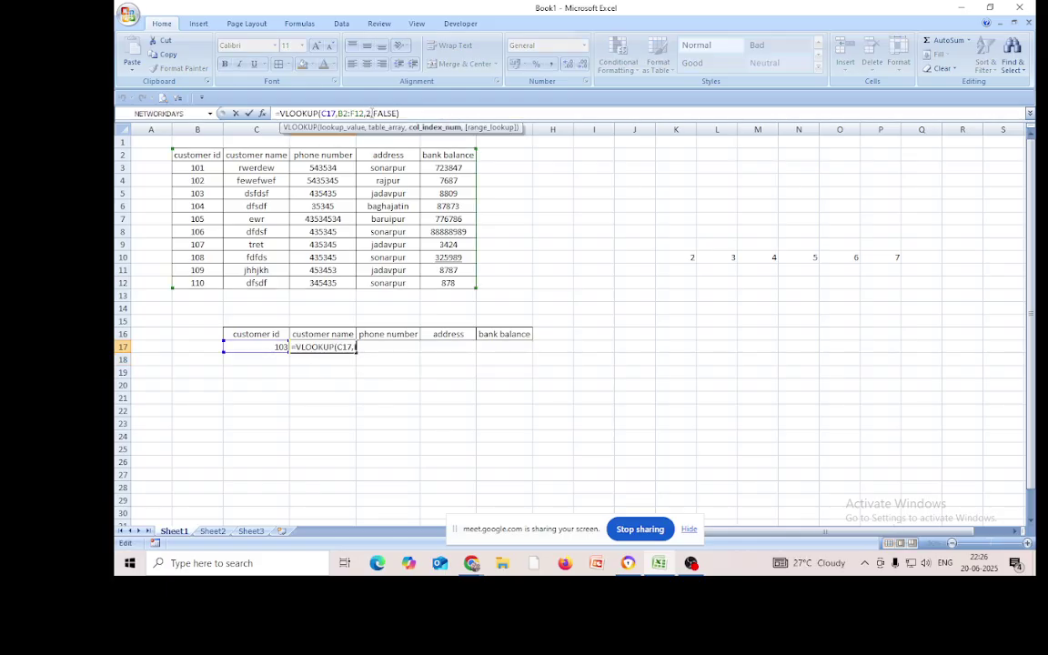
{"action": "key", "text": "BackSpace"}
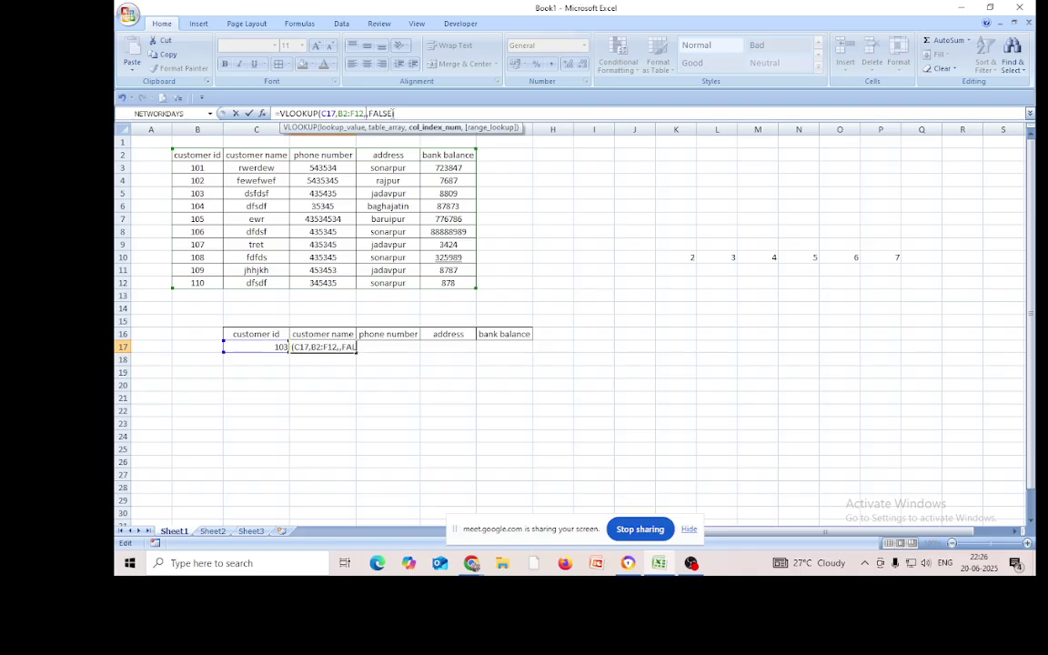
{"action": "type", "text": "col"}
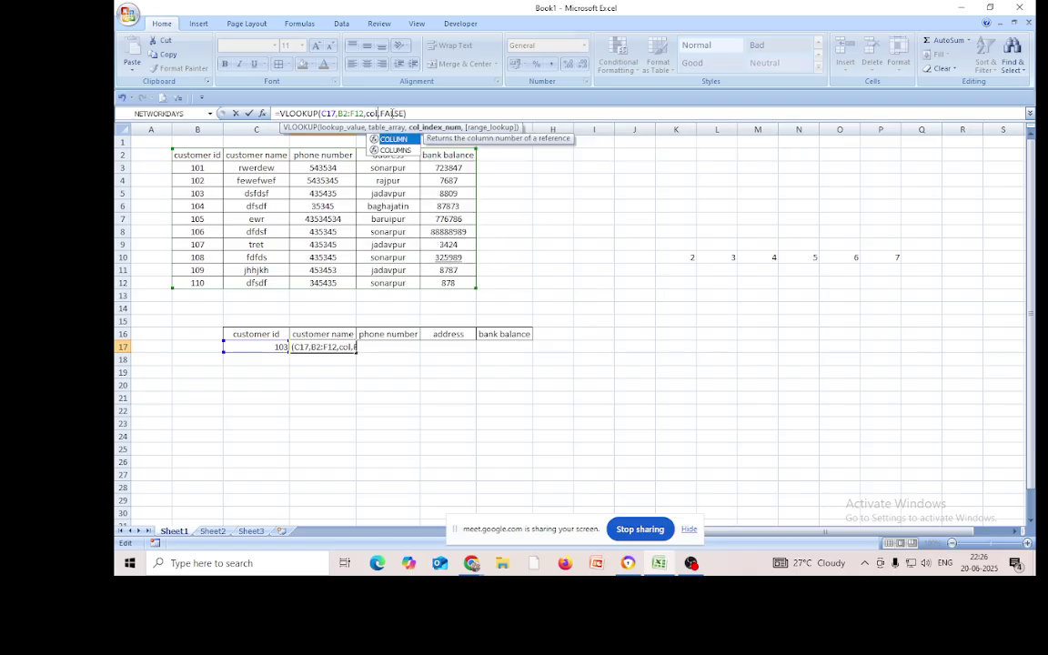
{"action": "double_click", "coordinate": [405, 151]}
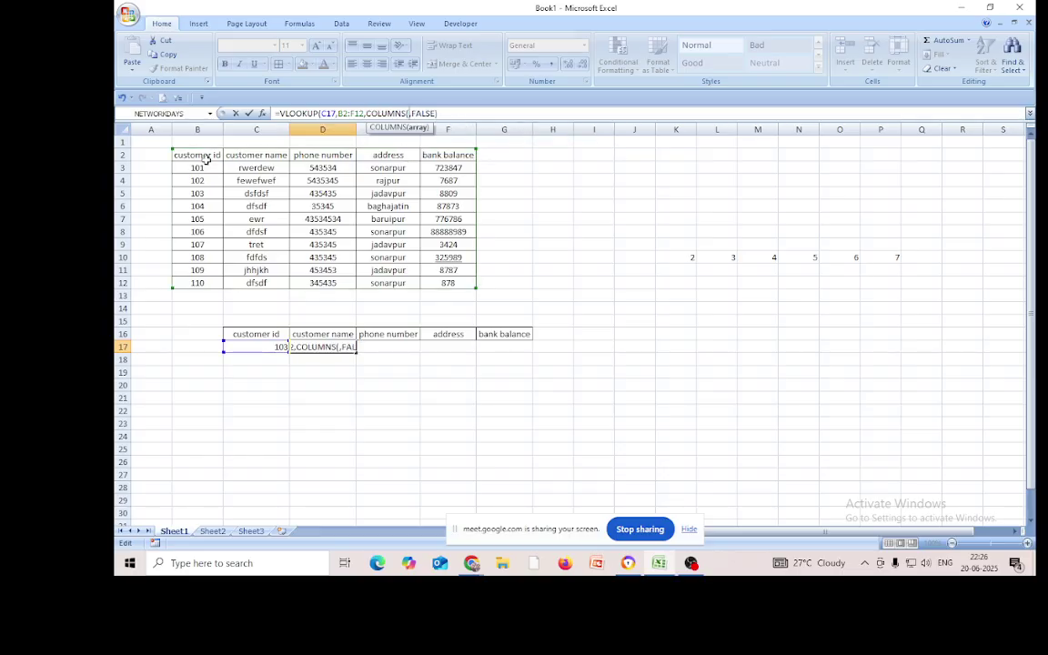
{"action": "left_click_drag", "start_coordinate": [188, 153], "coordinate": [244, 157]}
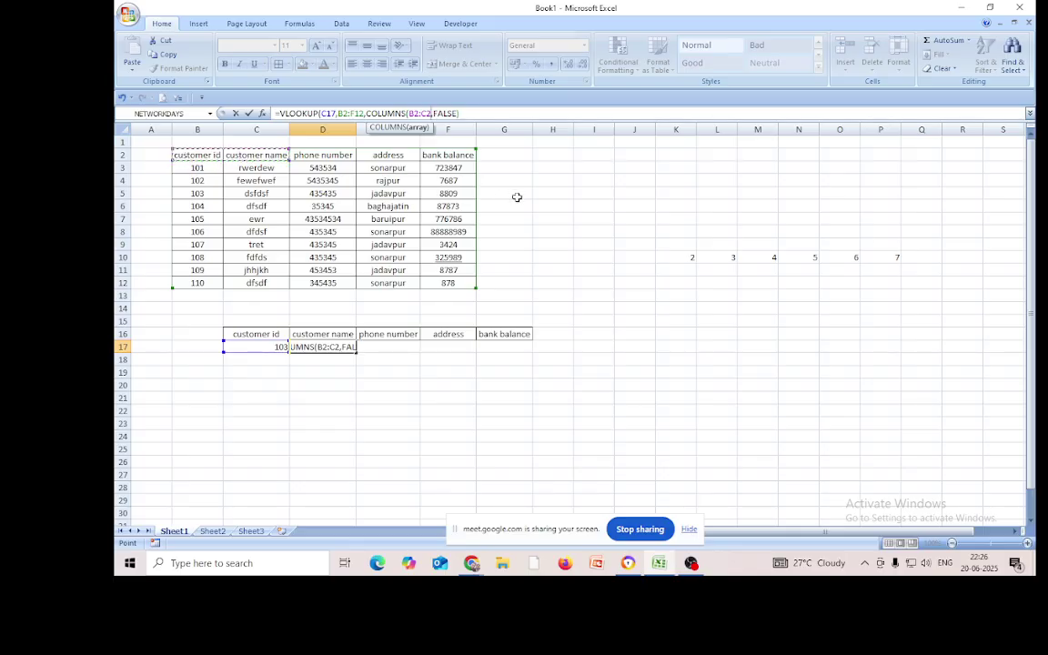
{"action": "type", "text": ")"}
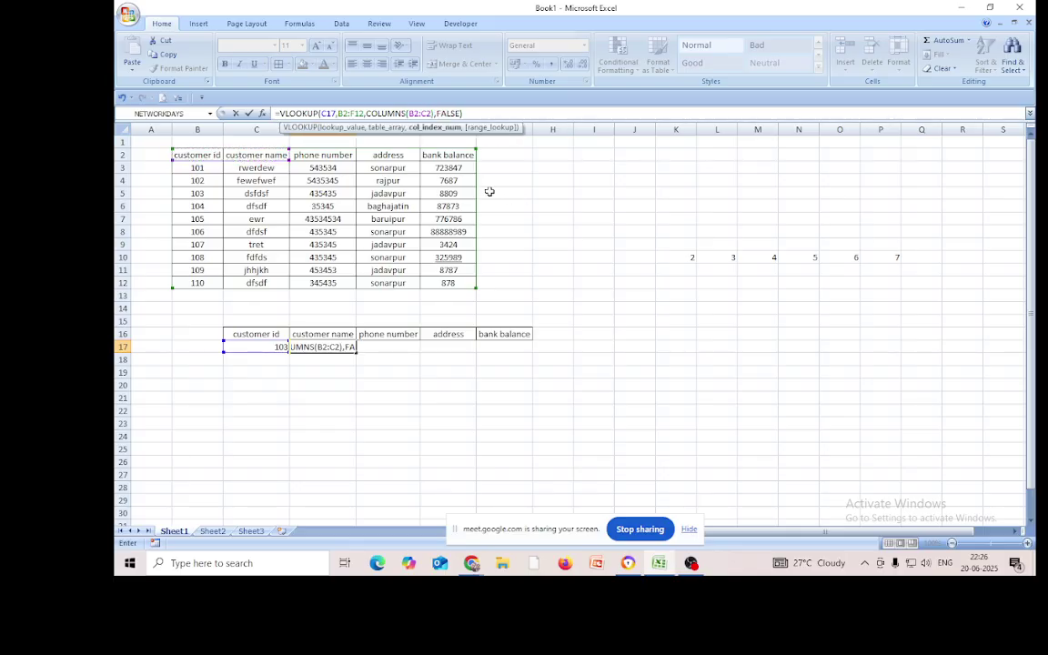
Make B2 in COLUMNS, the lookup cell C17 and the B2:F12 table range absolute
{"action": "left_click", "coordinate": [411, 114]}
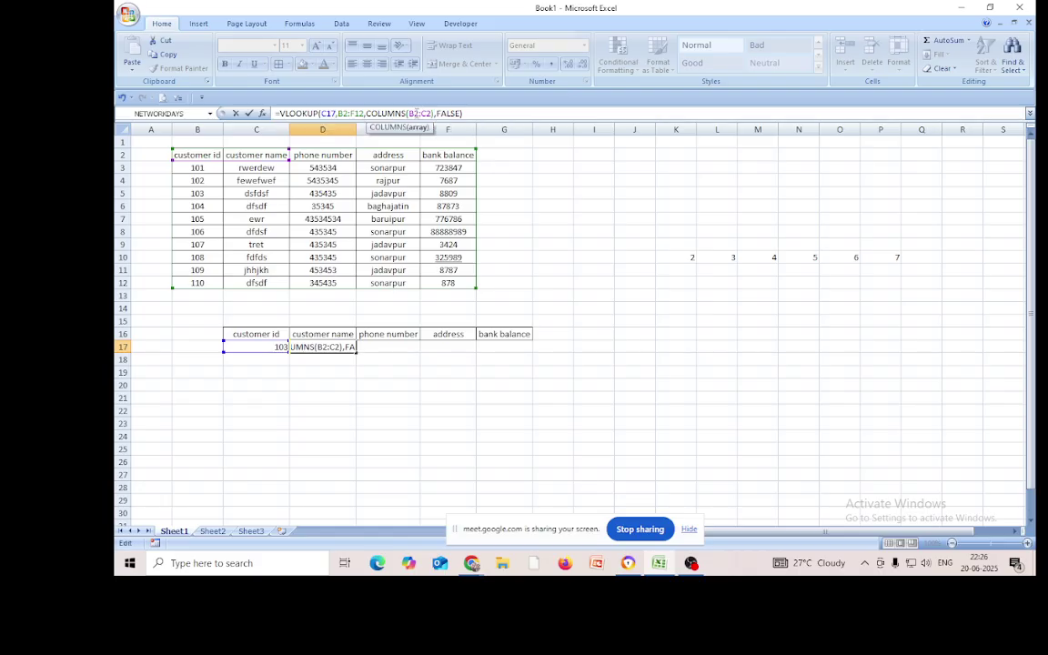
{"action": "key", "text": "F4"}
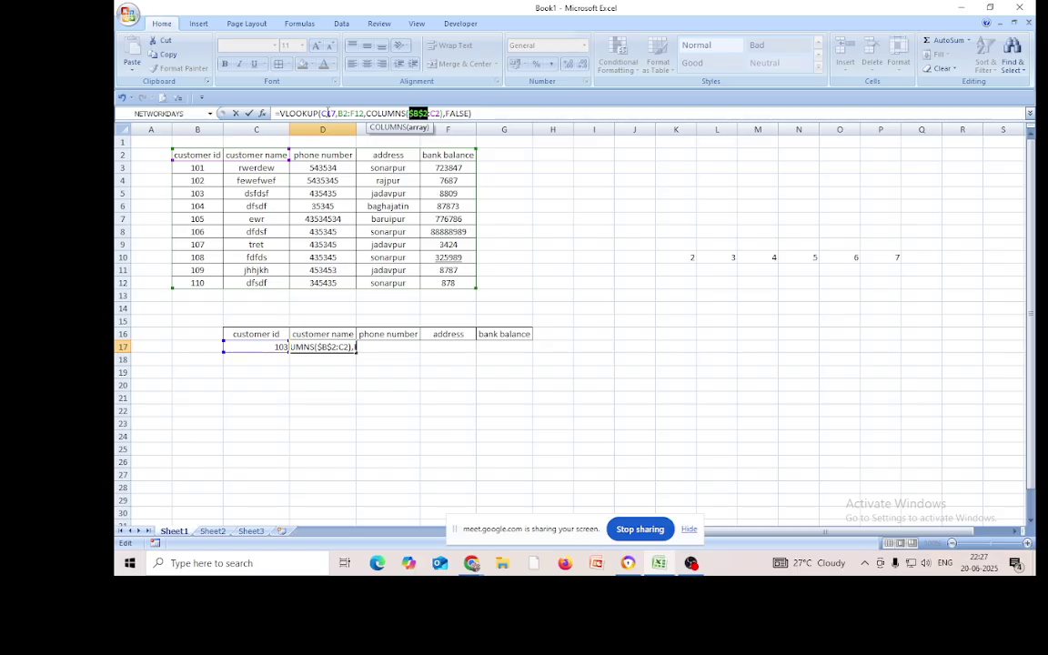
{"action": "left_click", "coordinate": [331, 113]}
{"action": "key", "text": "F4"}
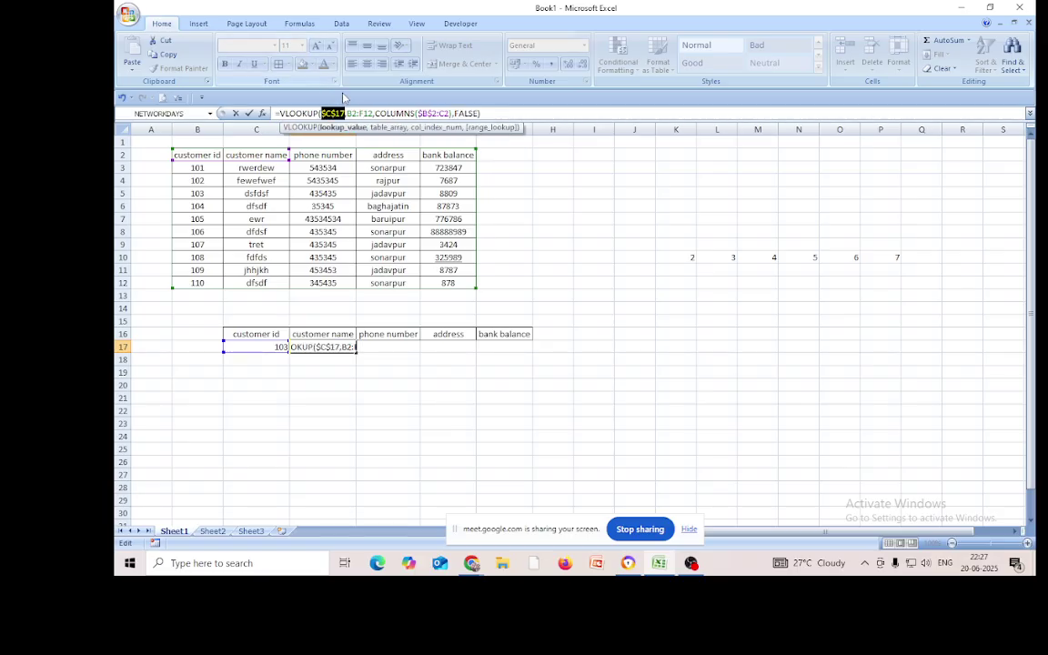
{"action": "left_click", "coordinate": [351, 113]}
{"action": "key", "text": "F4"}
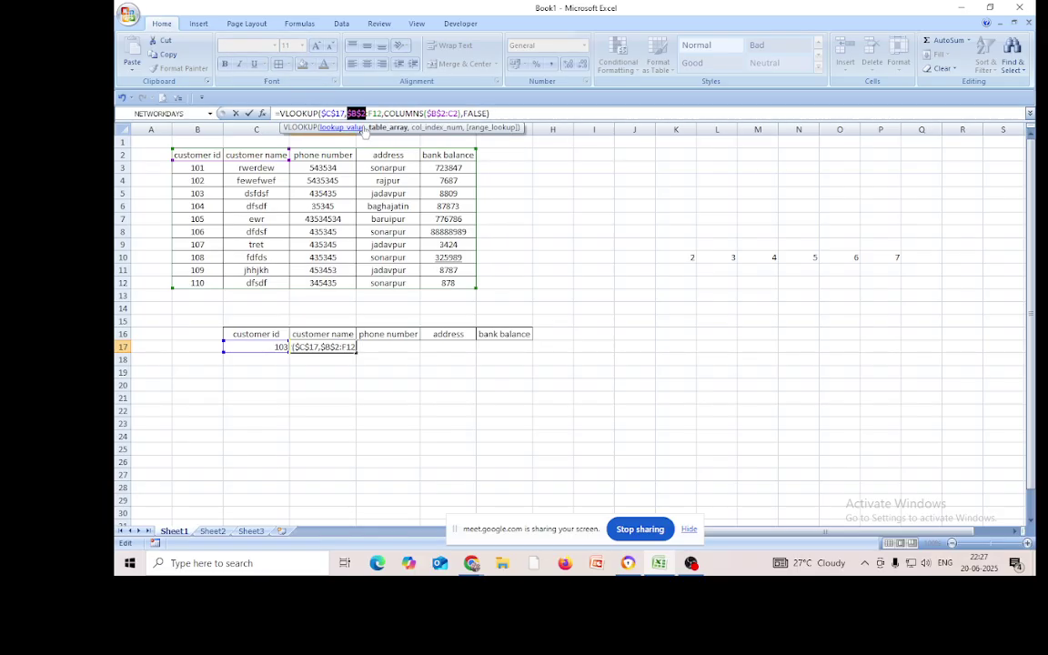
{"action": "left_click", "coordinate": [376, 113]}
{"action": "key", "text": "F4"}
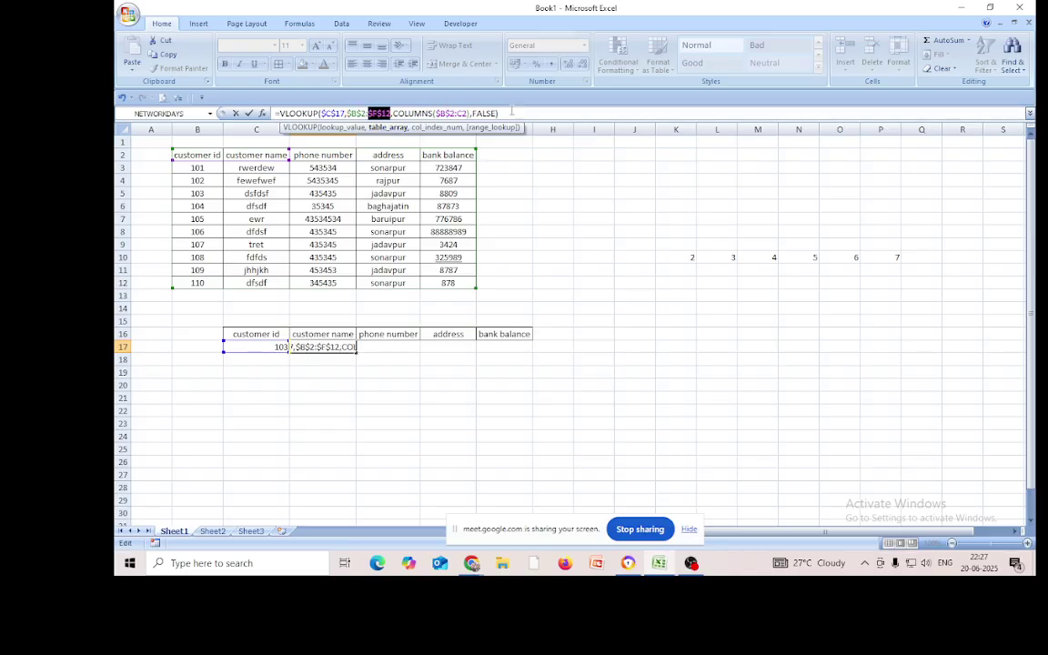
{"action": "left_click", "coordinate": [512, 113]}
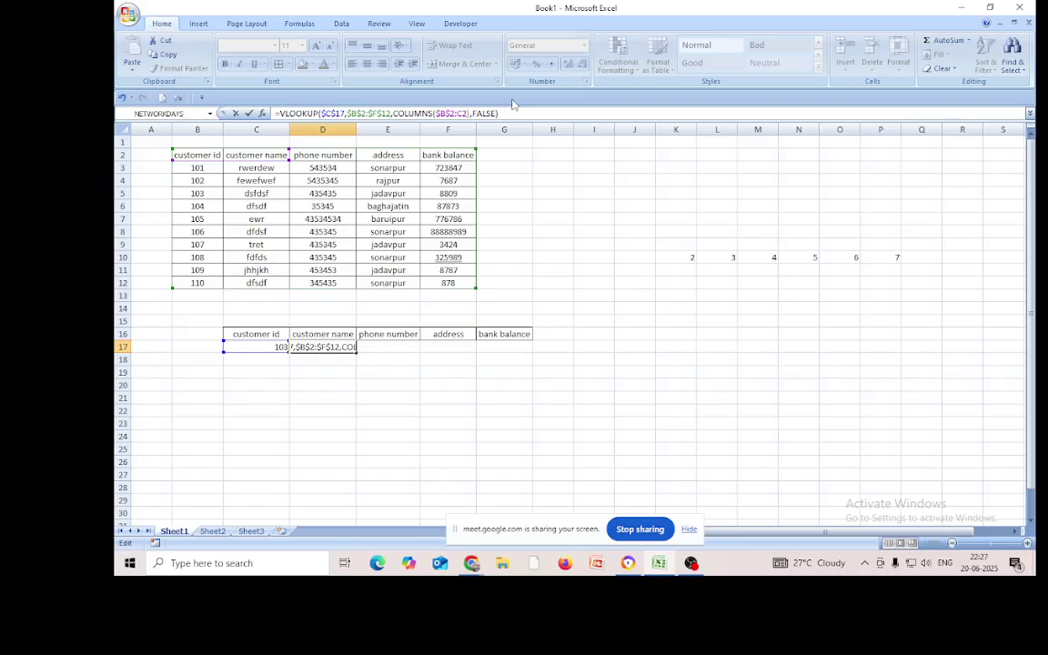
Commit the revised D17 lookup and fill it to G17, returning 435435, jadavpur and 8809
{"action": "key", "text": "Return"}
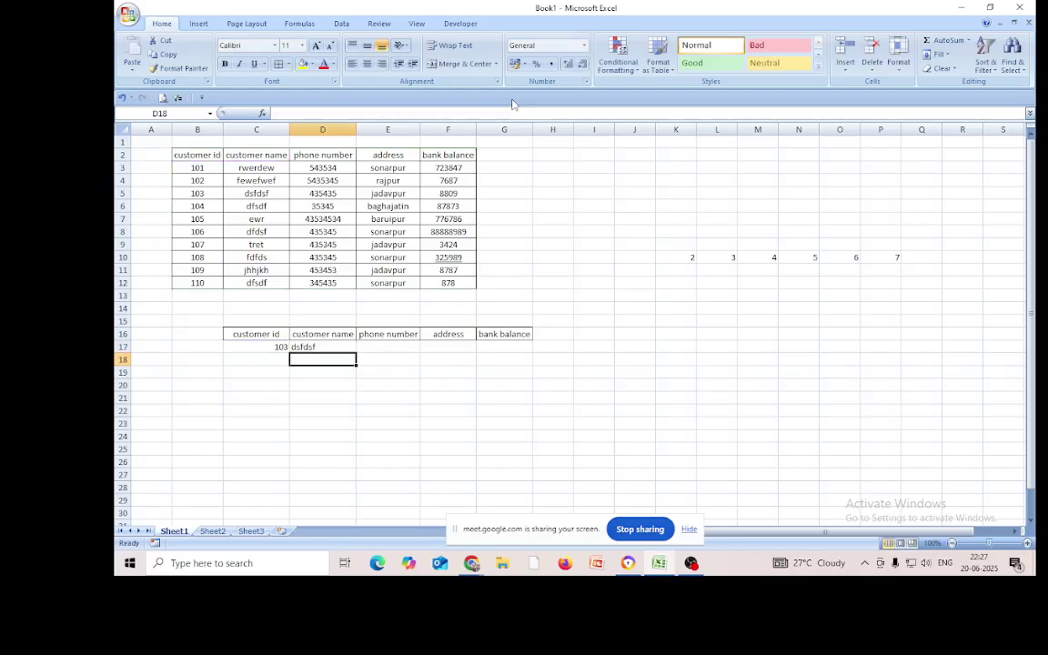
{"action": "left_click", "coordinate": [314, 349]}
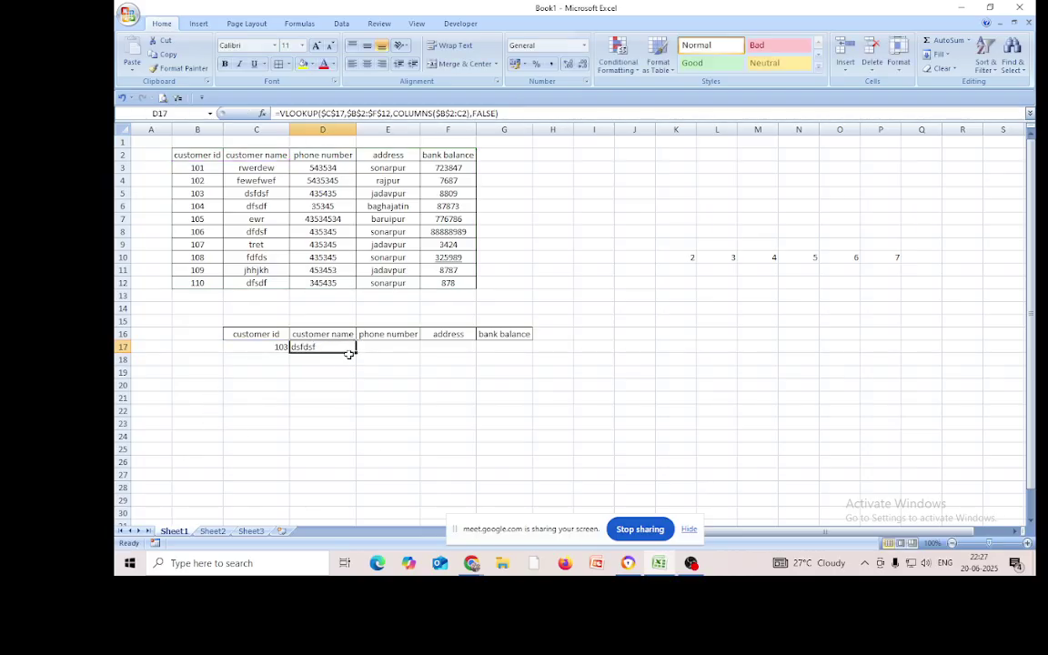
{"action": "left_click_drag", "start_coordinate": [353, 353], "coordinate": [510, 357]}
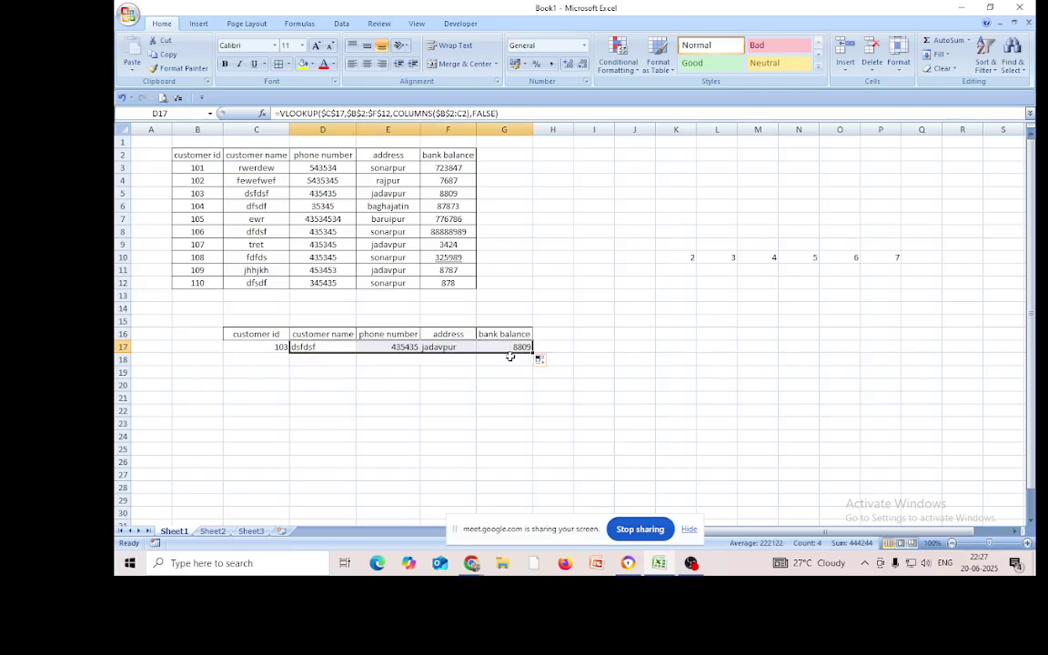
{"action": "left_click", "coordinate": [494, 408]}
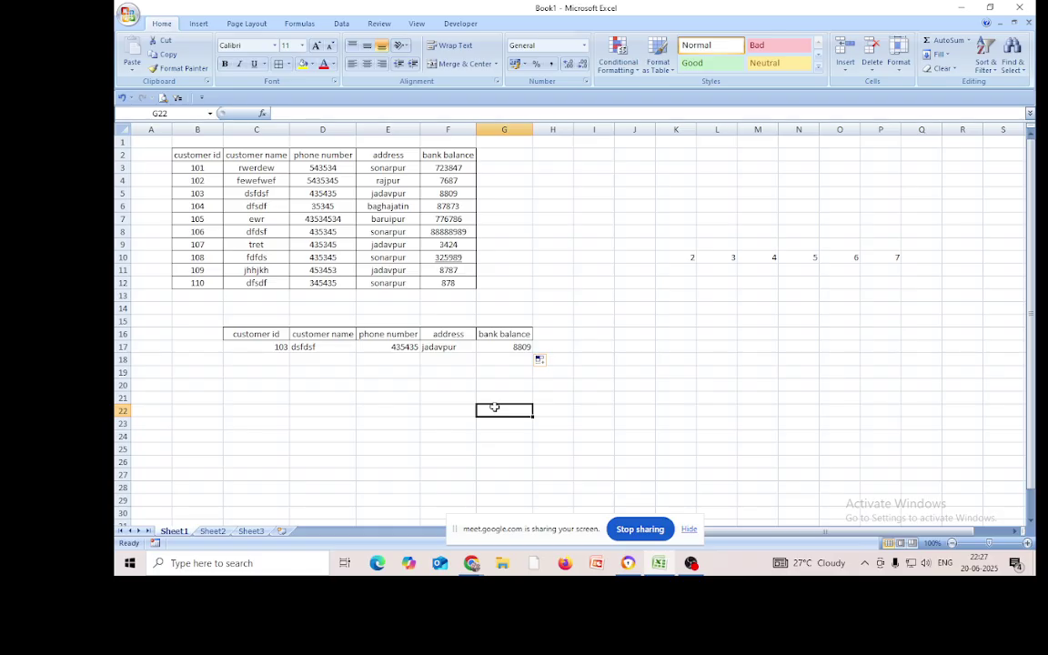
{"action": "left_click", "coordinate": [319, 348]}
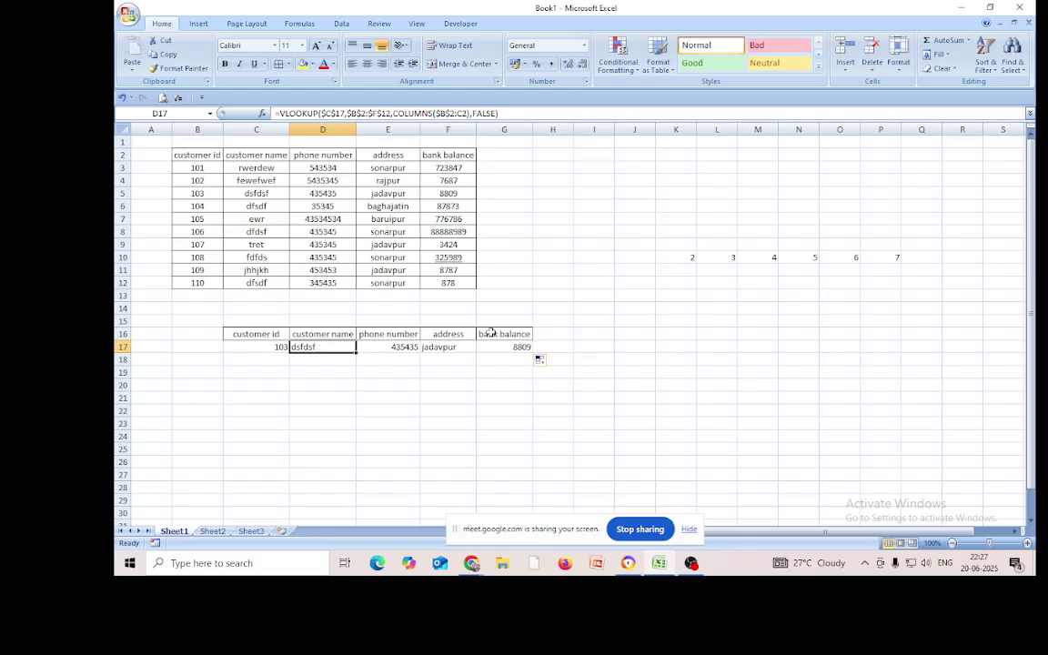
Undo the fill and formula revision, then remove D17's fixed column number 2
{"action": "key", "text": "ctrl+z"}
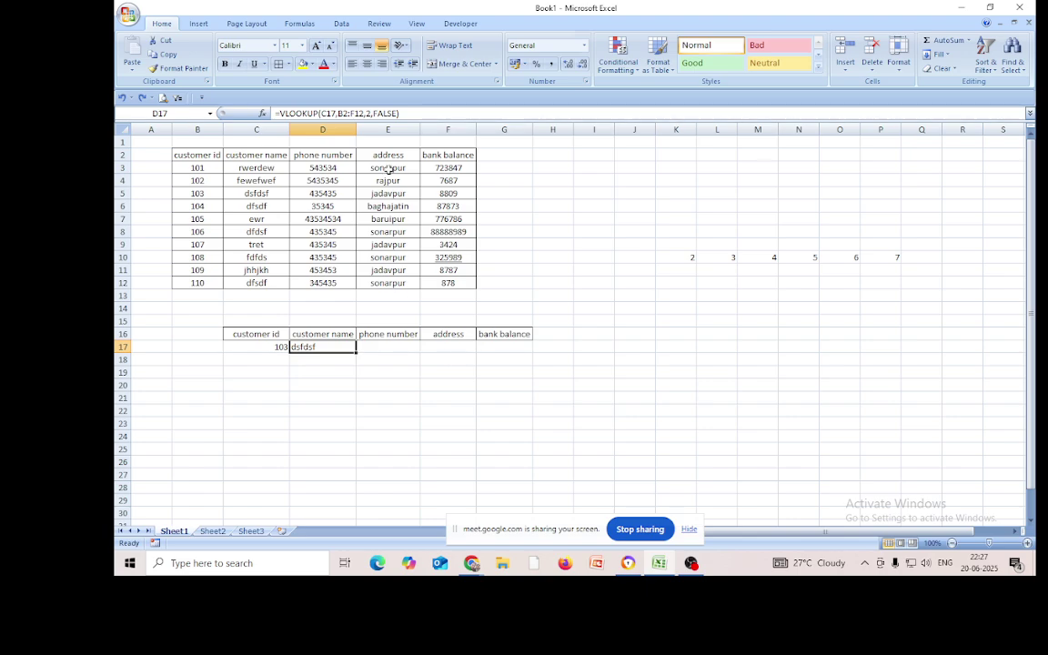
{"action": "key", "text": "ctrl+z"}
{"action": "left_click", "coordinate": [367, 113]}
{"action": "key", "text": "BackSpace"}
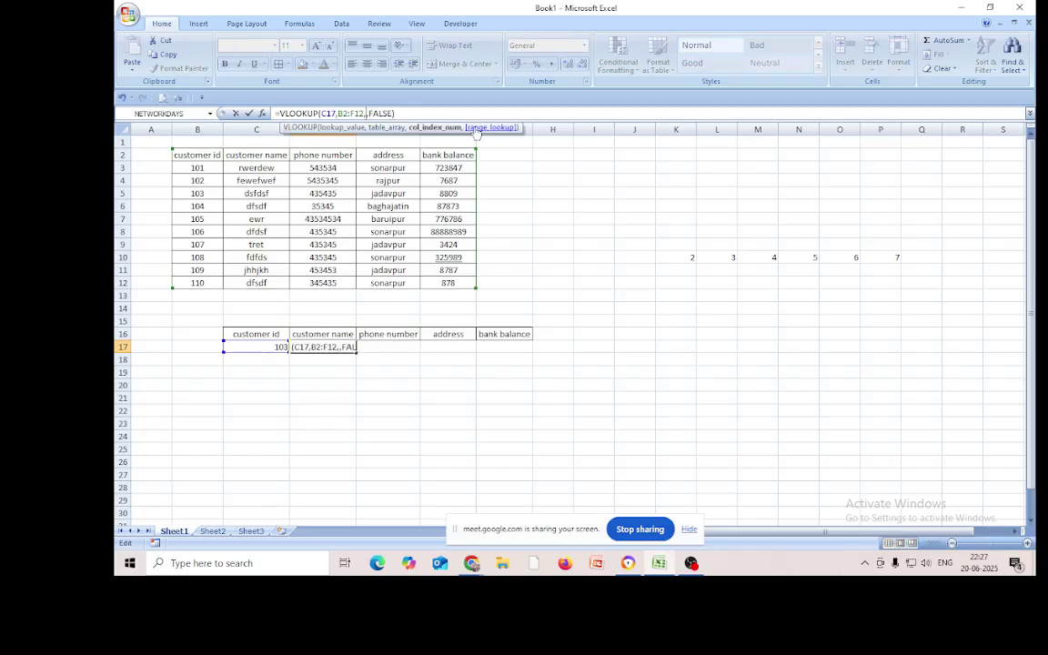
Insert COLUMNS($B$2:C2) as D17's column number
{"action": "type", "text": "col"}
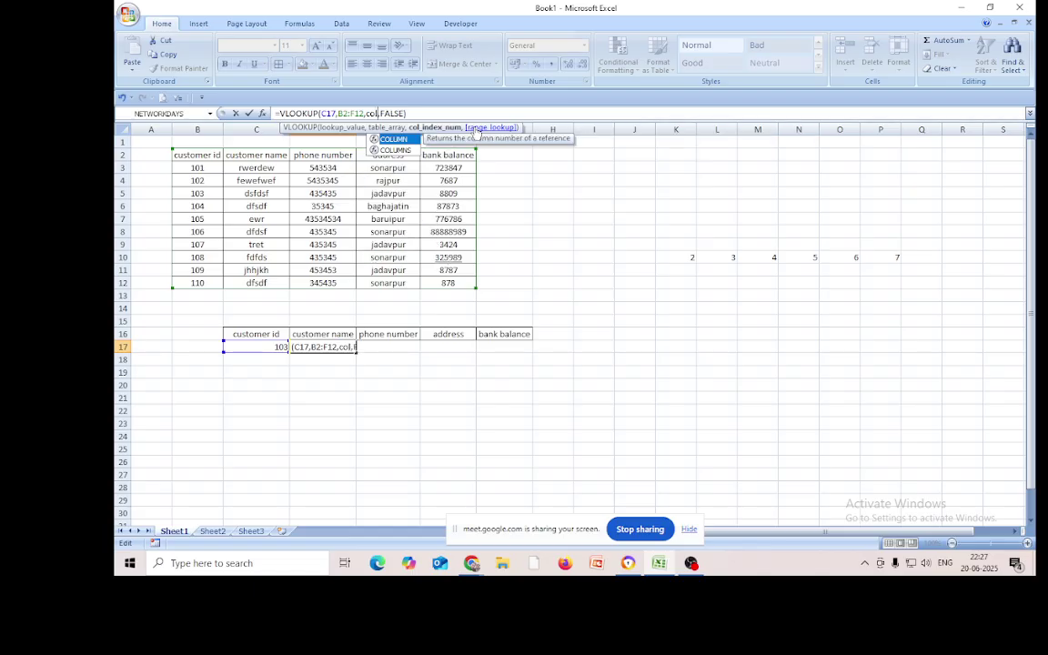
{"action": "double_click", "coordinate": [408, 150]}
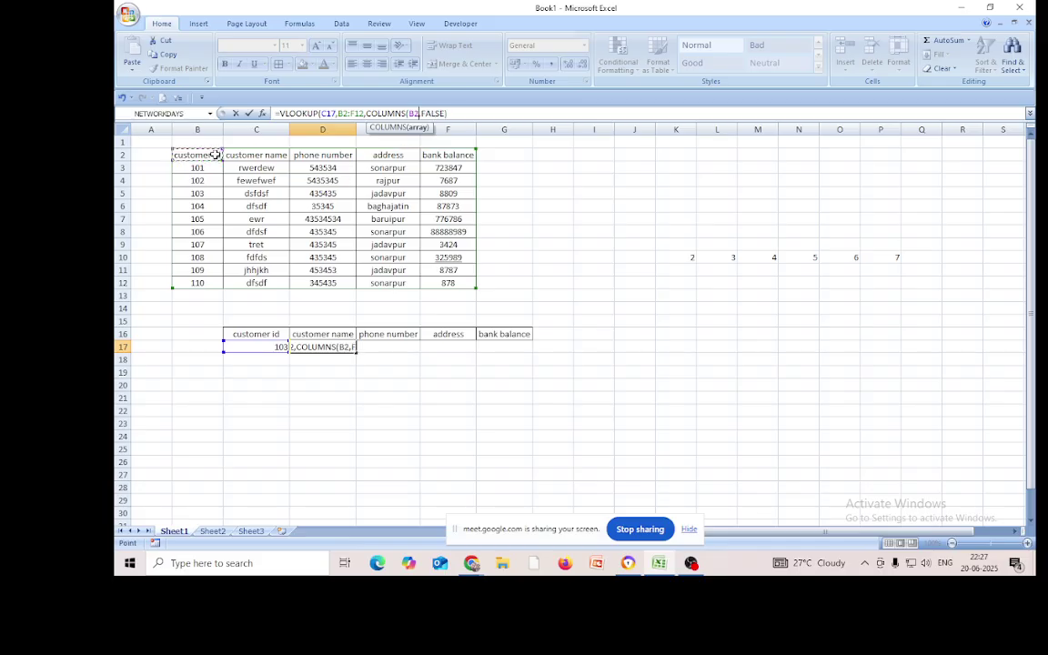
{"action": "left_click_drag", "start_coordinate": [202, 153], "coordinate": [247, 157]}
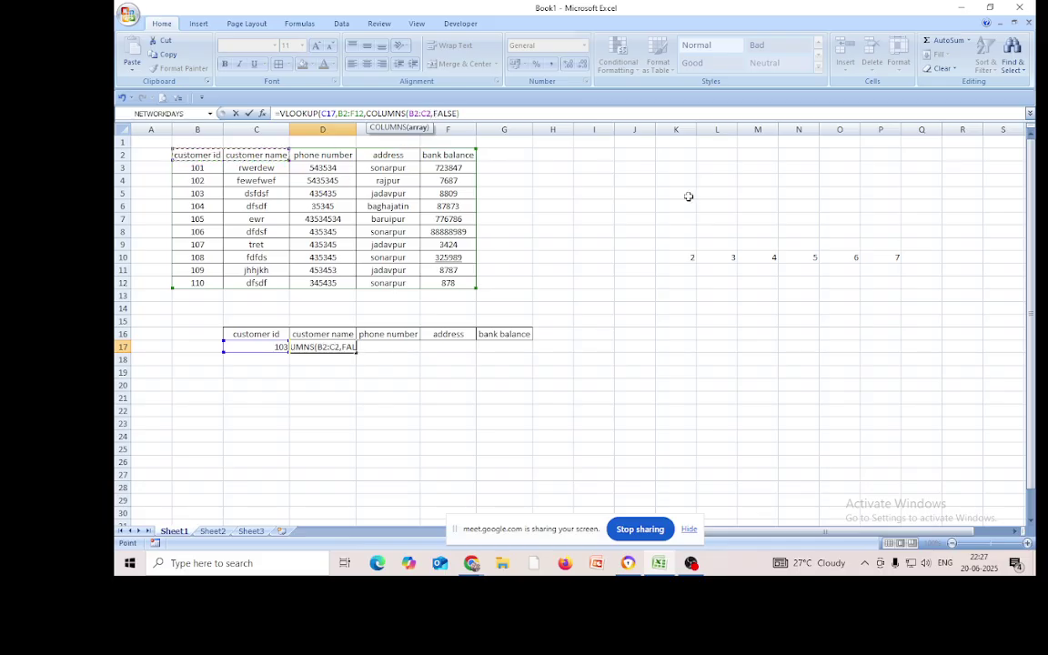
{"action": "type", "text": ")"}
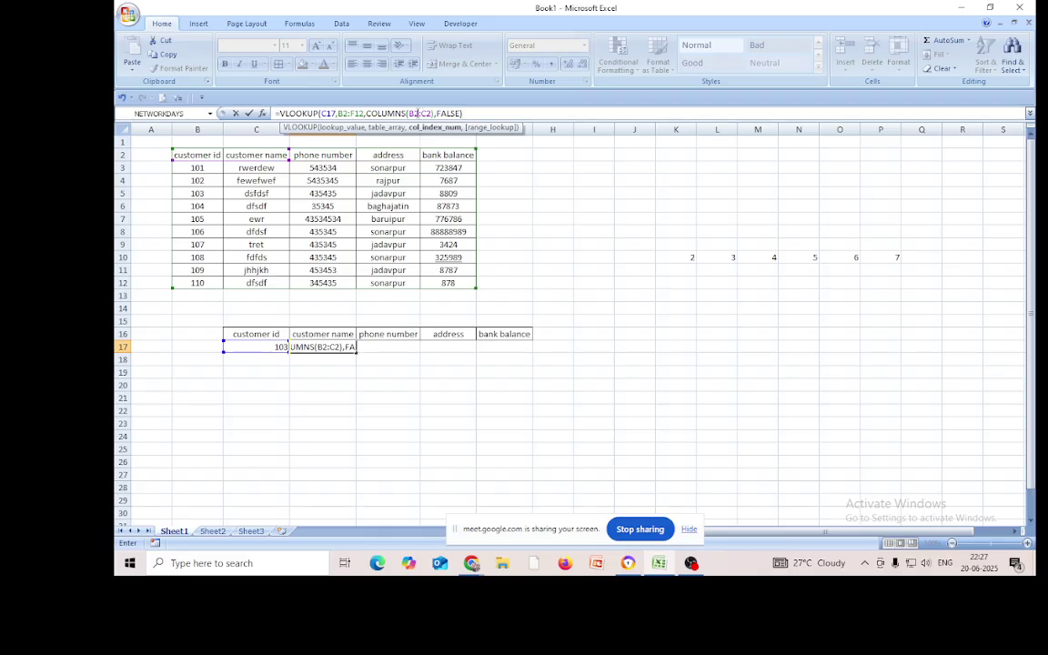
{"action": "left_click", "coordinate": [412, 113]}
{"action": "key", "text": "F4"}
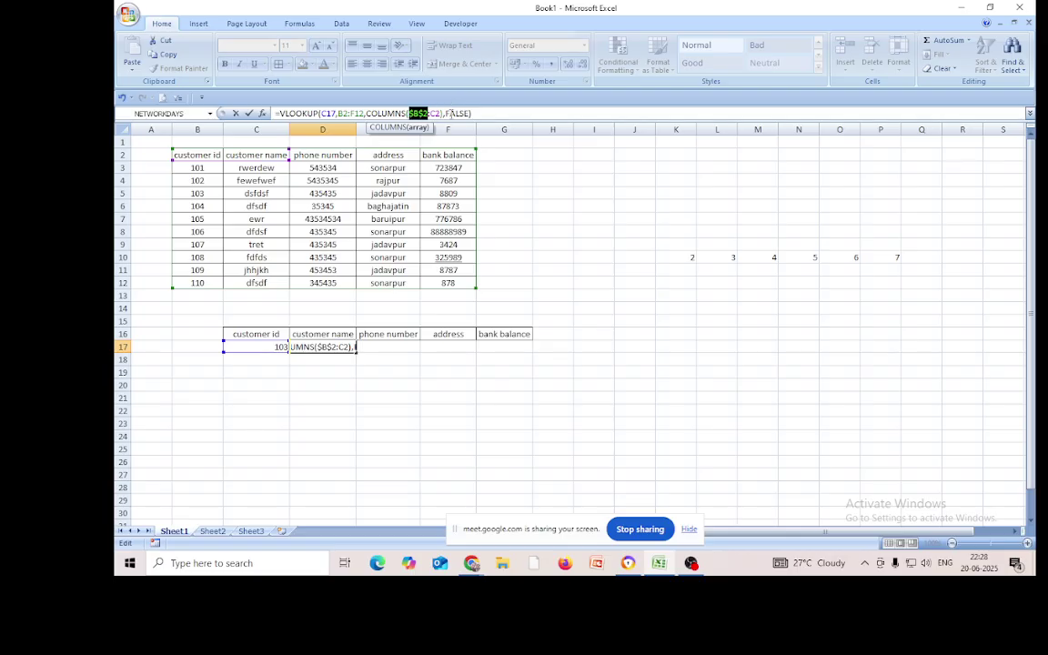
Make C17 and the B2:F12 table range absolute and commit D17, still showing dsfdsf
{"action": "left_click", "coordinate": [326, 113]}
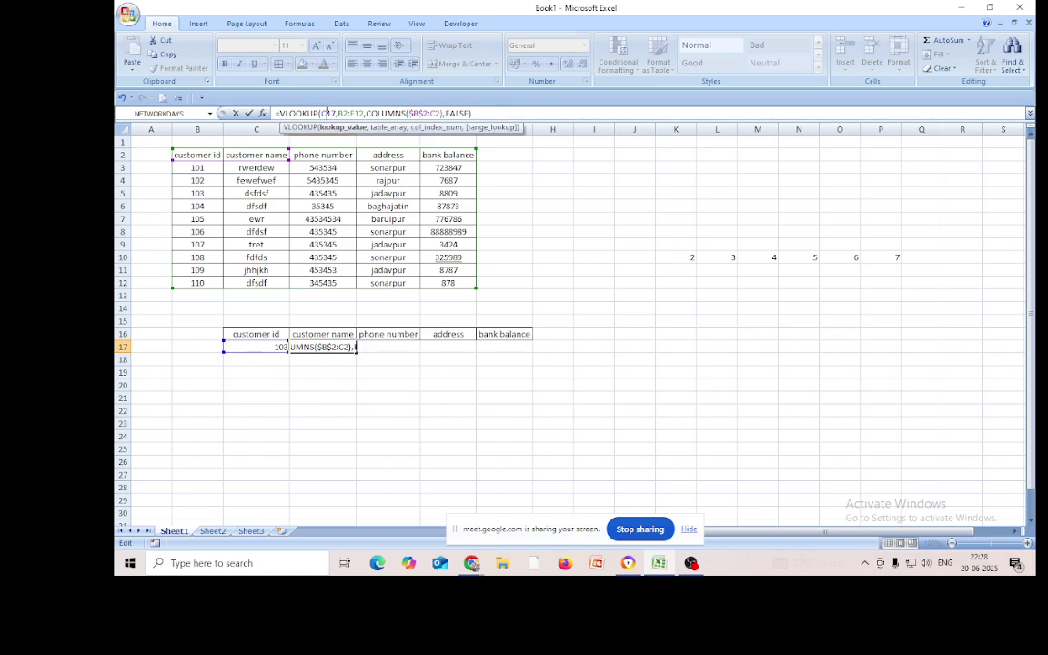
{"action": "key", "text": "F4"}
{"action": "left_click", "coordinate": [349, 113]}
{"action": "key", "text": "F4"}
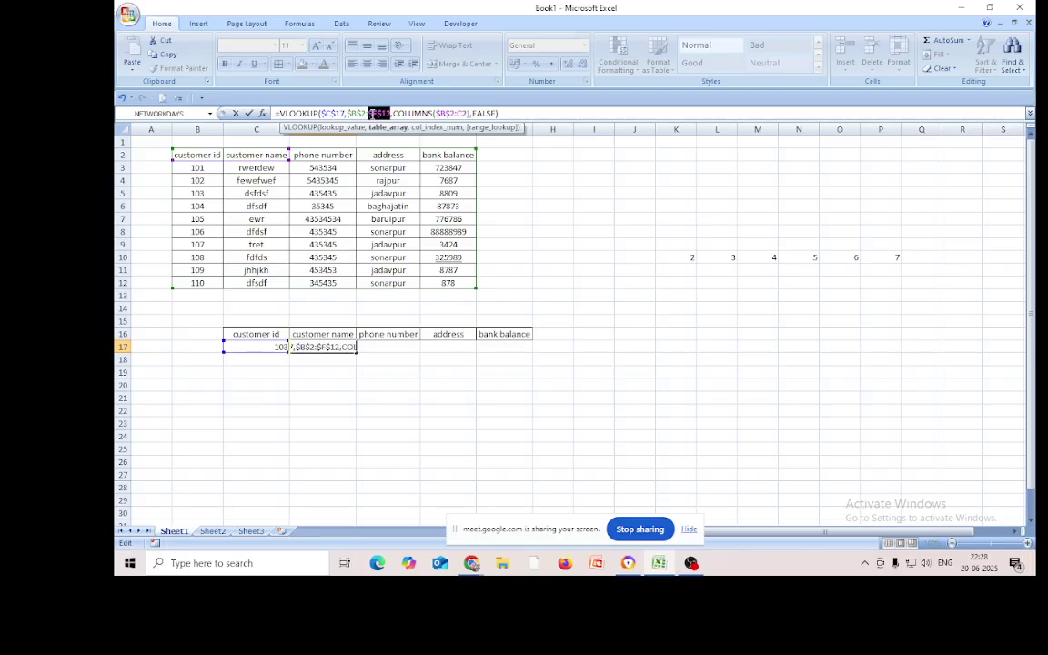
{"action": "left_click", "coordinate": [373, 113]}
{"action": "key", "text": "F4"}
{"action": "left_click", "coordinate": [505, 113]}
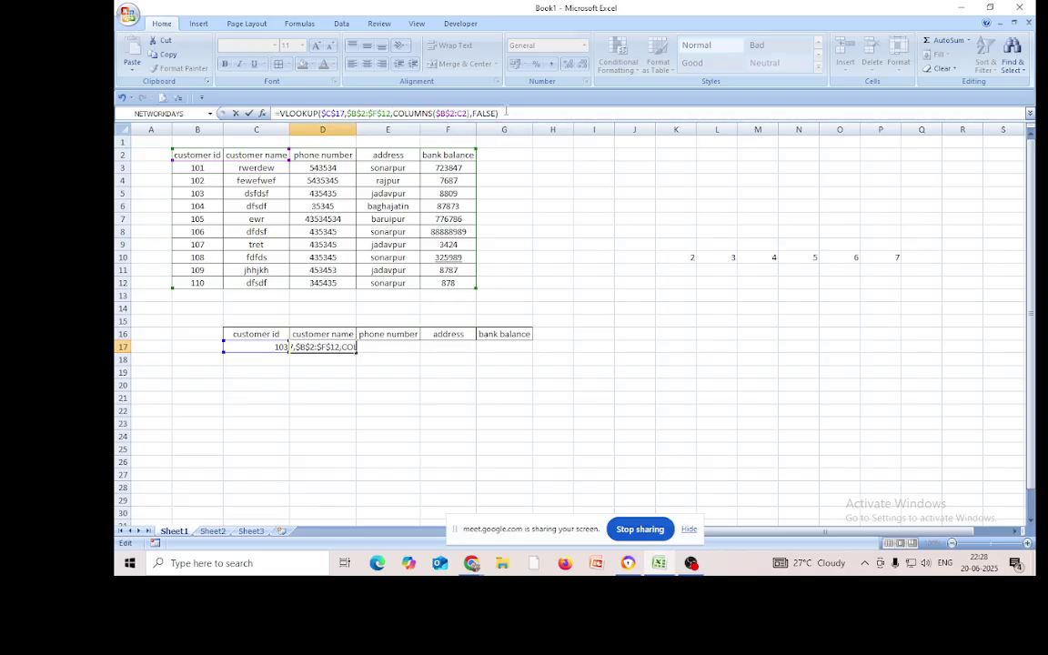
{"action": "key", "text": "Return"}
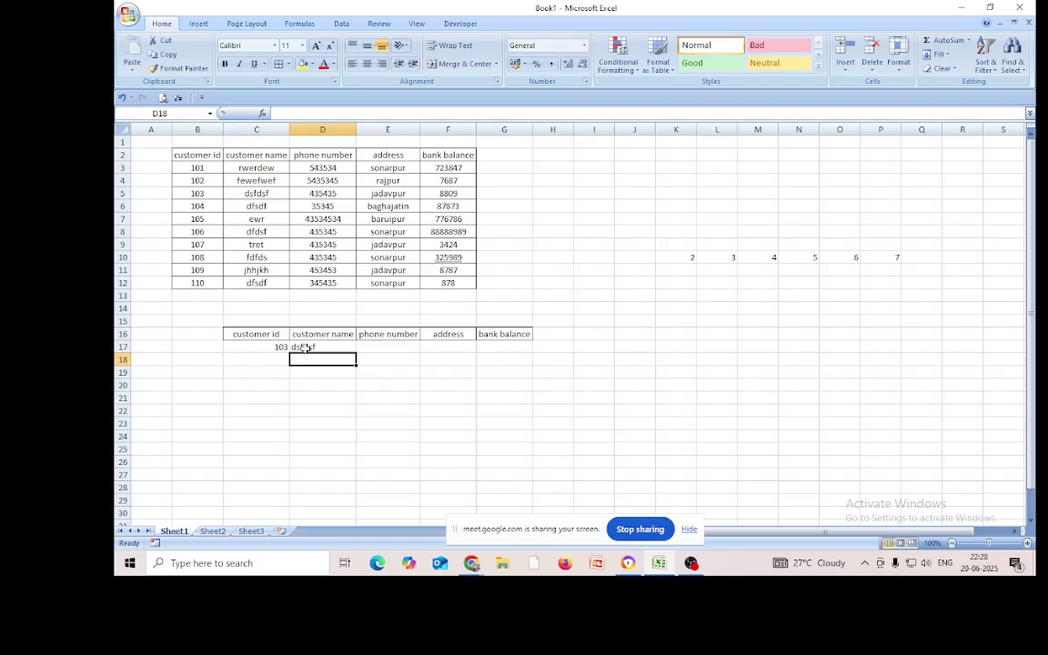
Fill D17's lookup across to G17, showing 435435, jadavpur and 8809 for customer 103
{"action": "left_click", "coordinate": [307, 347]}
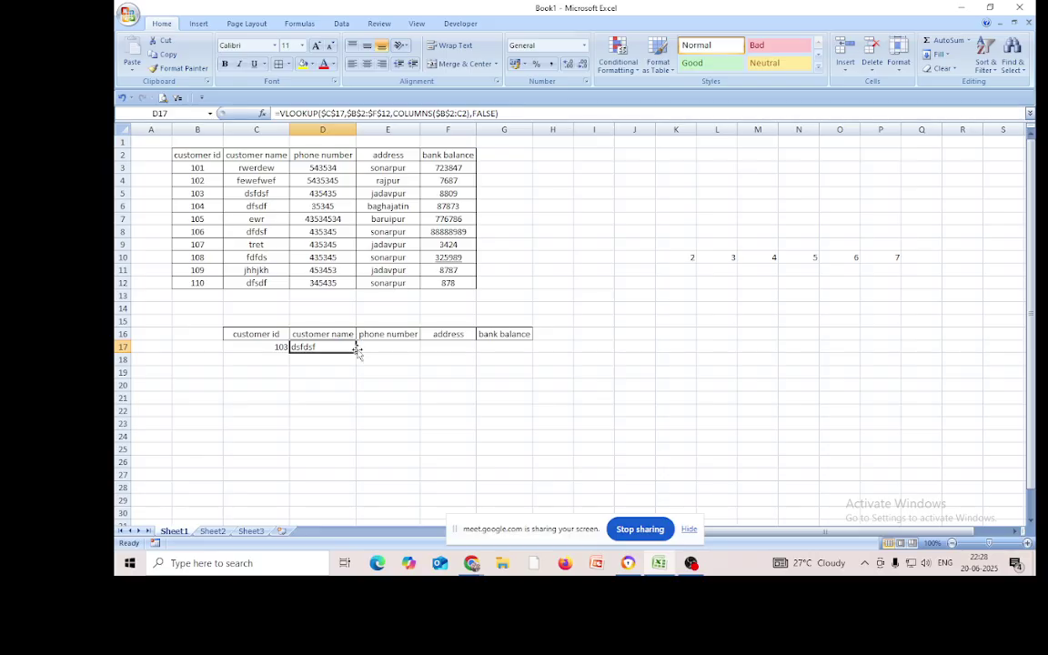
{"action": "left_click_drag", "start_coordinate": [356, 350], "coordinate": [518, 363]}
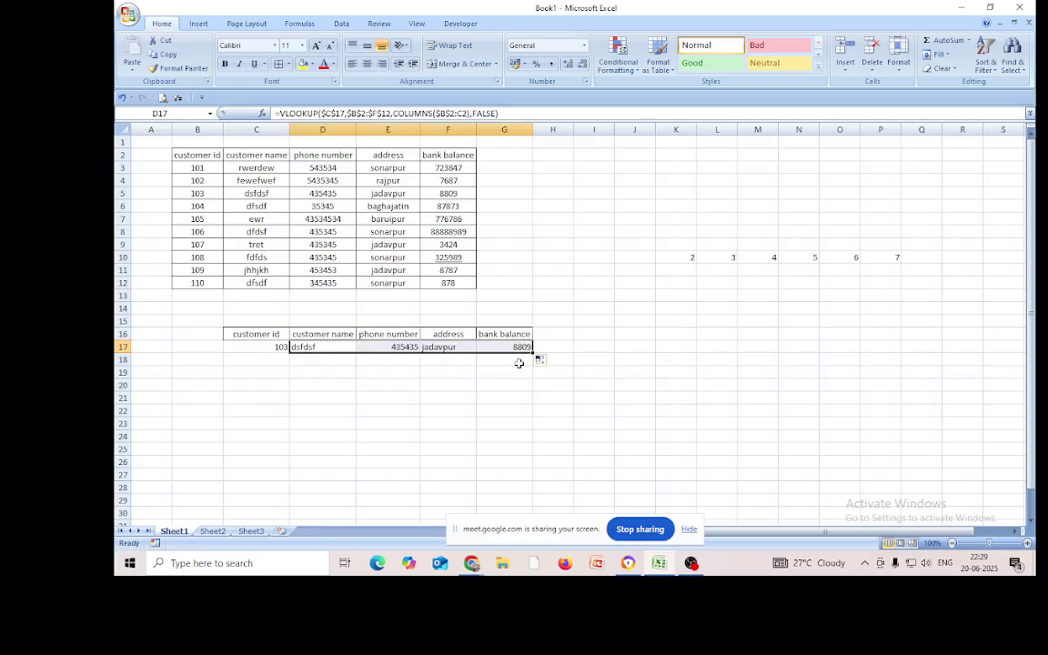
{"action": "left_click", "coordinate": [468, 410]}
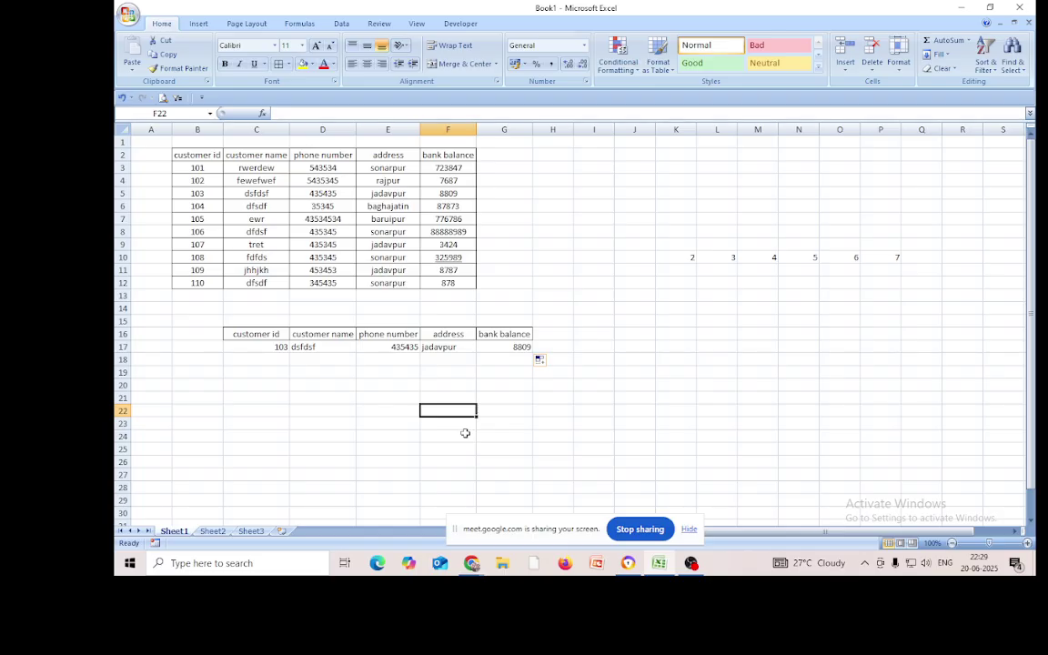
{"action": "left_click", "coordinate": [314, 347]}
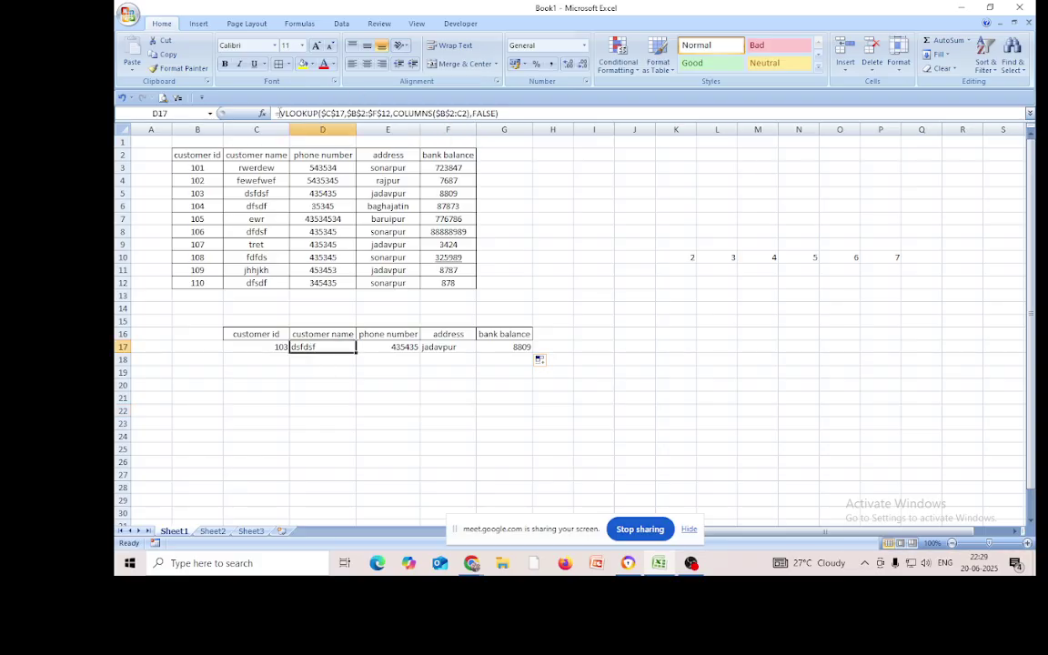
Enclose D17's VLOOKUP expression in an extra pair of parentheses
{"action": "left_click", "coordinate": [343, 113]}
{"action": "key", "text": "Home"}
{"action": "key", "text": "Right"}
{"action": "type", "text": "("}
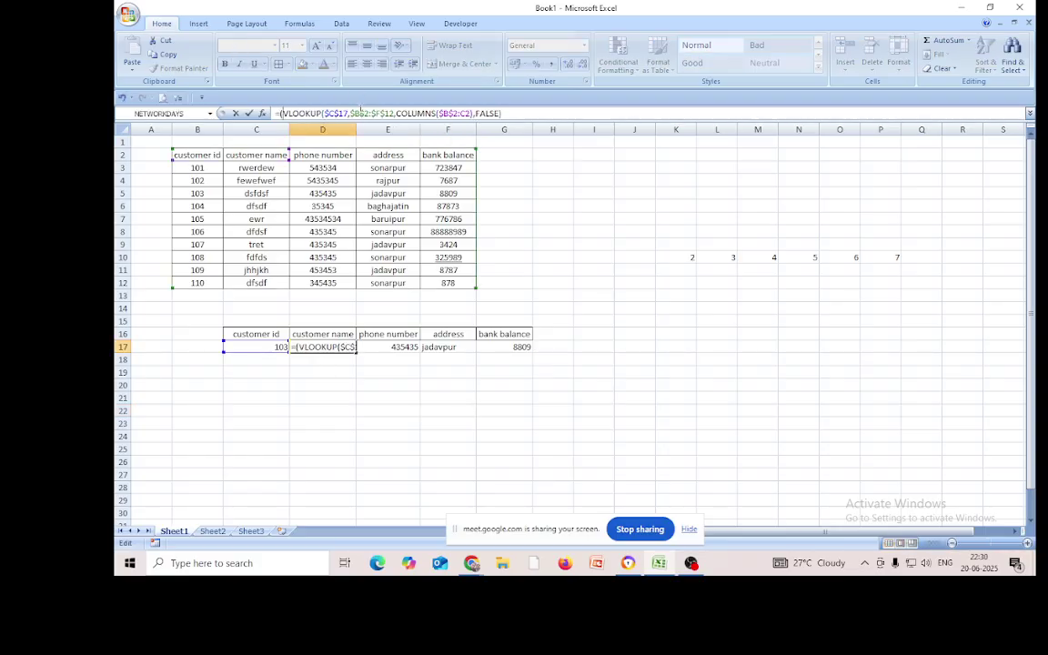
{"action": "left_click", "coordinate": [553, 113]}
{"action": "type", "text": ")"}
Insert IFERROR( in front of the bracketed VLOOKUP in D17's formula
{"action": "key", "text": "Home"}
{"action": "key", "text": "Right"}
{"action": "type", "text": "io"}
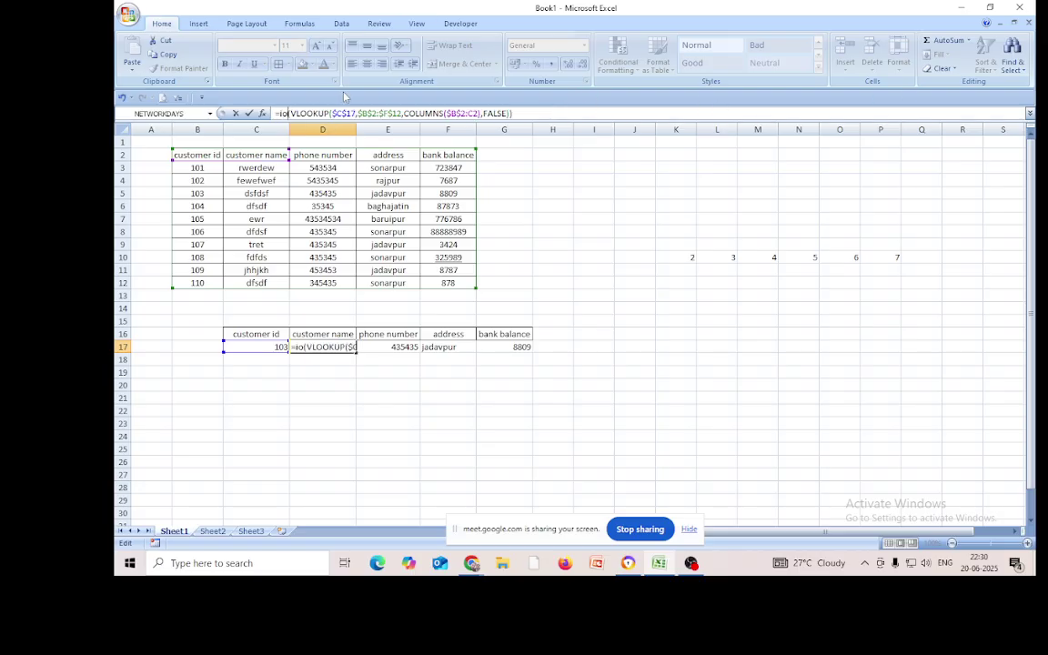
{"action": "key", "text": "BackSpace"}
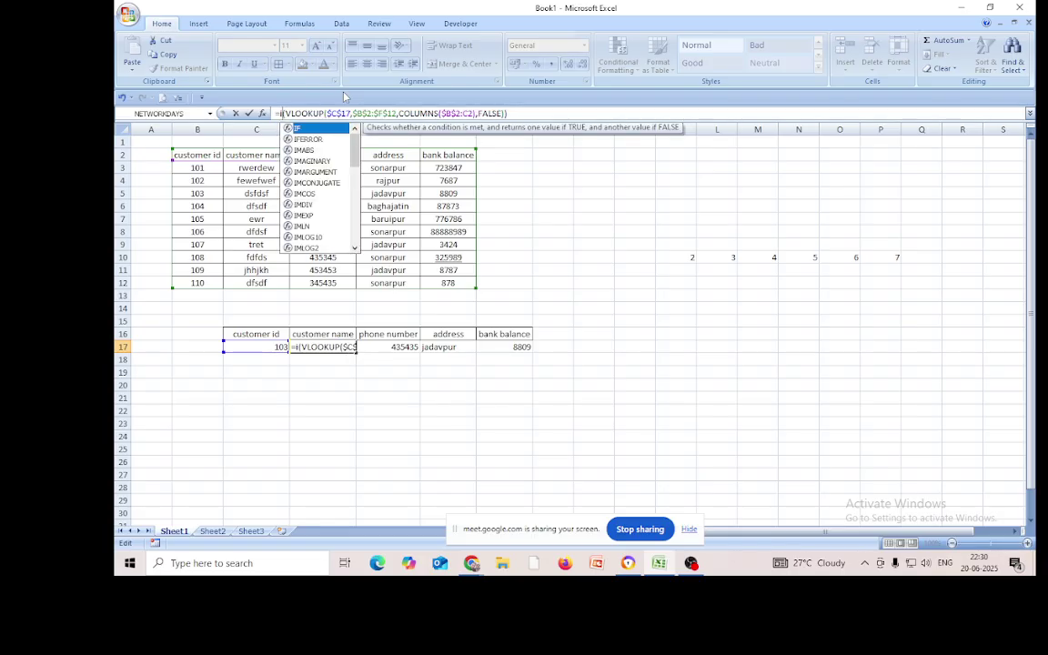
{"action": "type", "text": "f"}
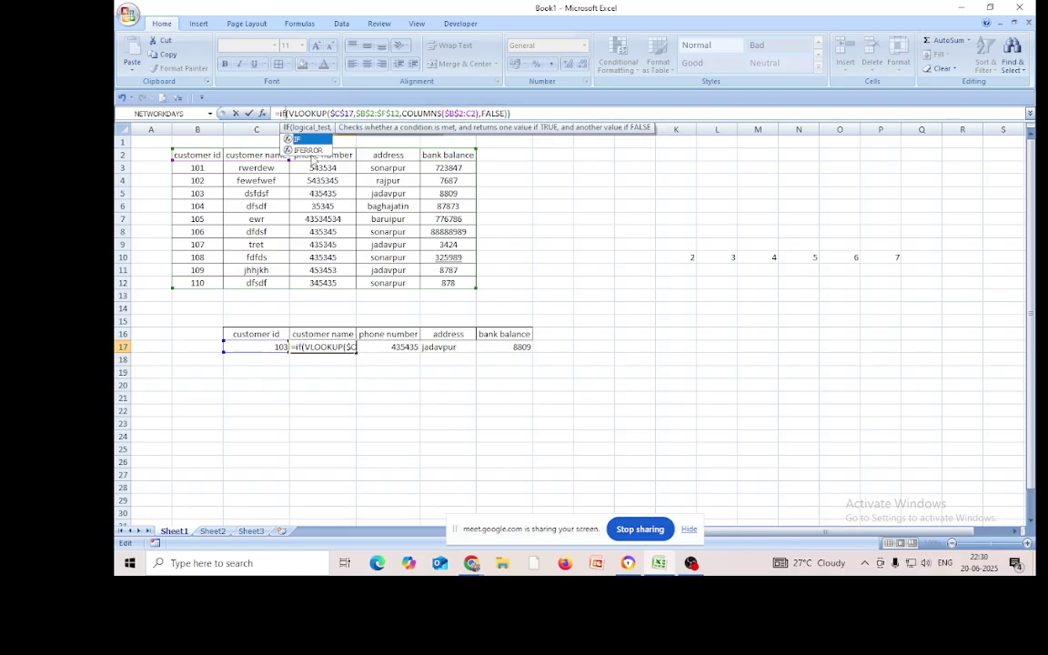
{"action": "double_click", "coordinate": [312, 149]}
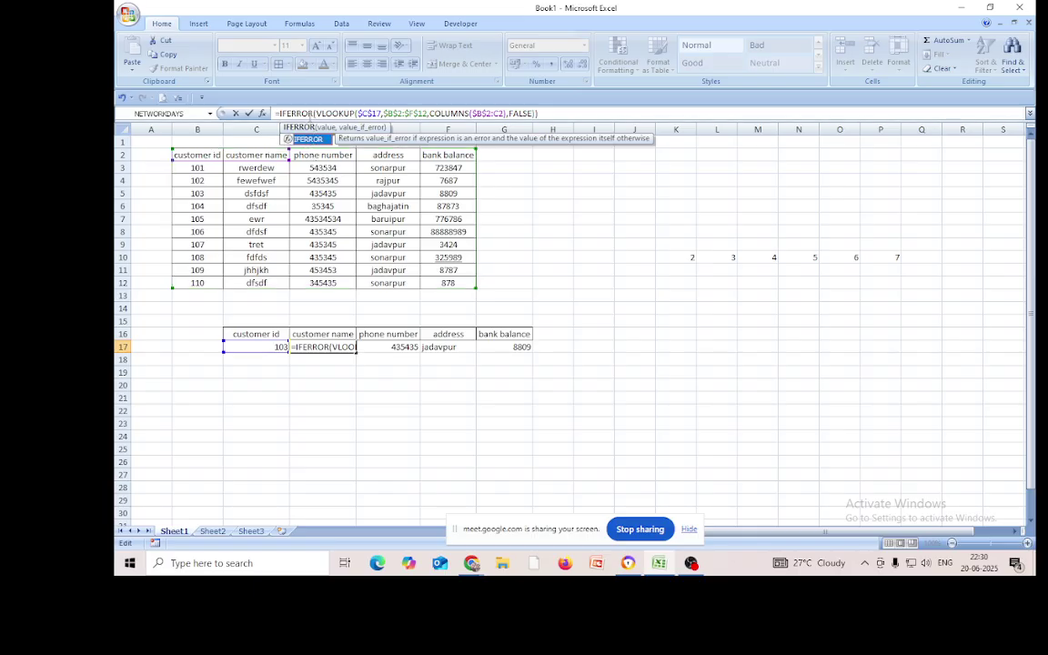
{"action": "left_click", "coordinate": [315, 113]}
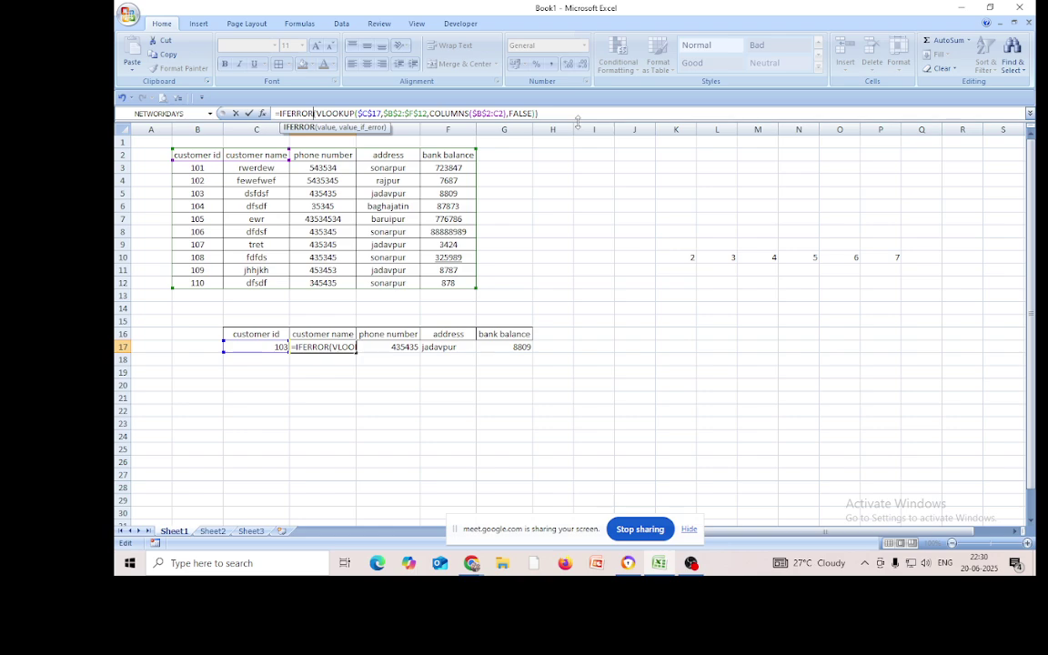
{"action": "type", "text": "("}
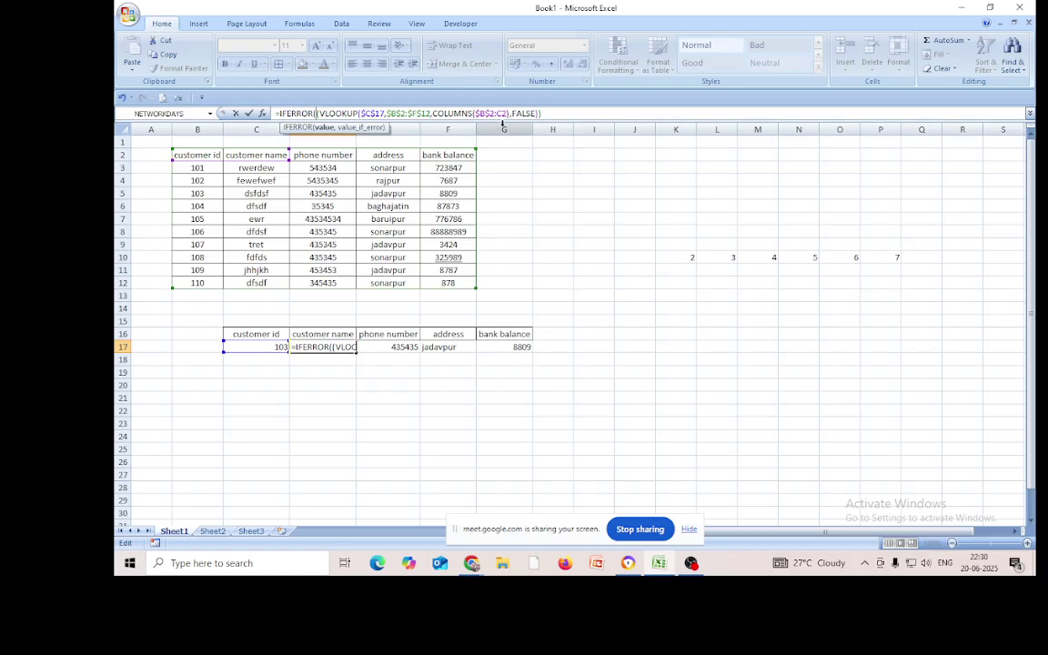
Finish the IFERROR with the fallback "invalid input" and commit the formula
{"action": "left_click", "coordinate": [544, 113]}
{"action": "type", "text": ")"}
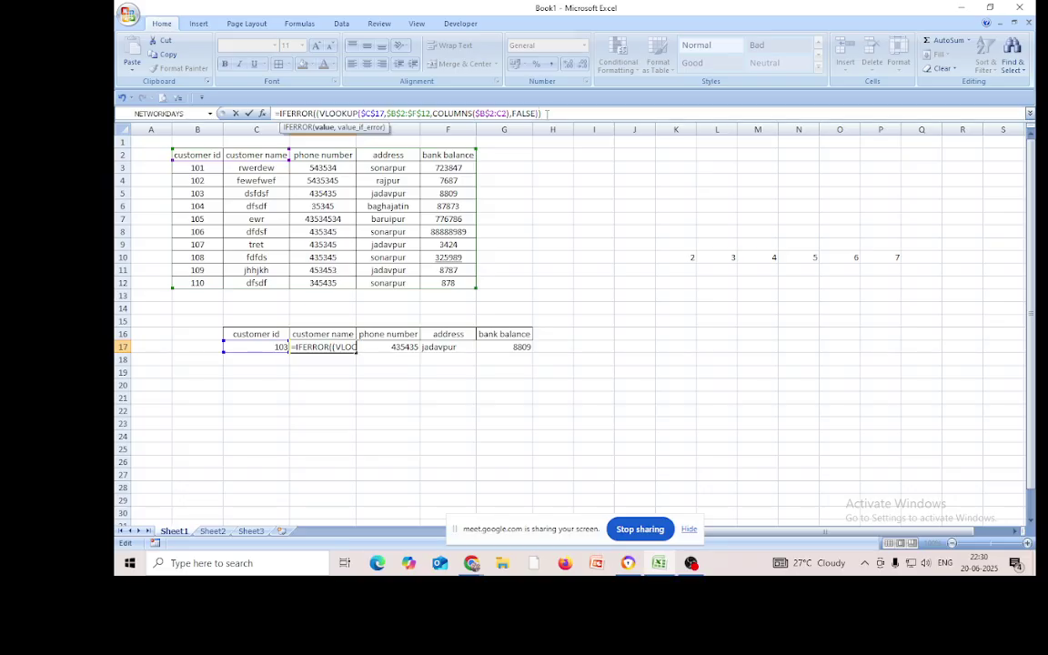
{"action": "type", "text": ",\""}
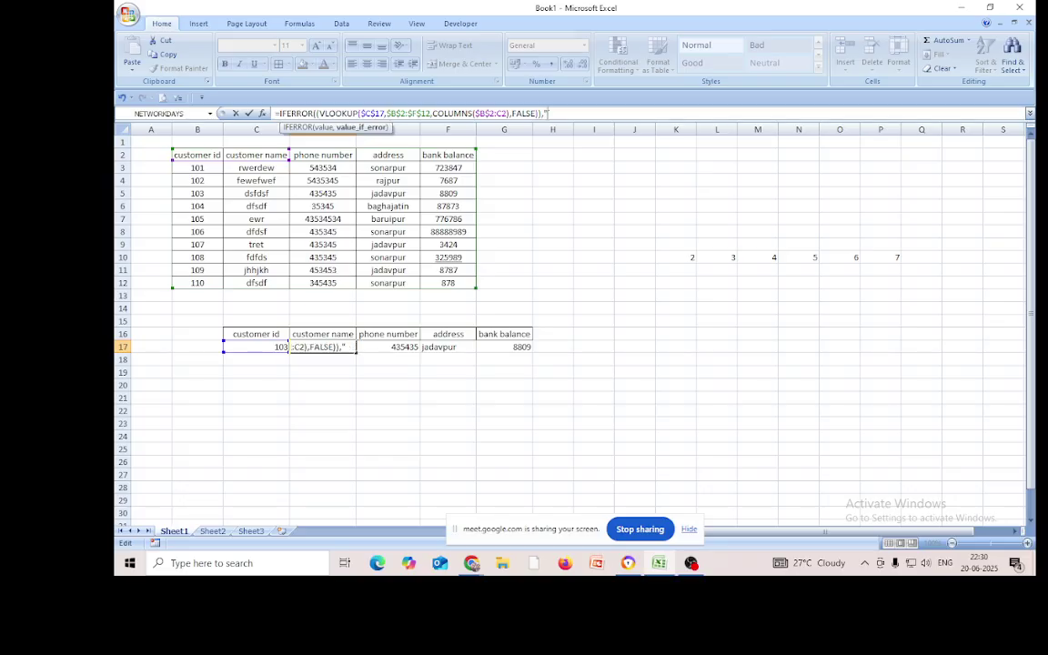
{"action": "type", "text": "invalid input\")"}
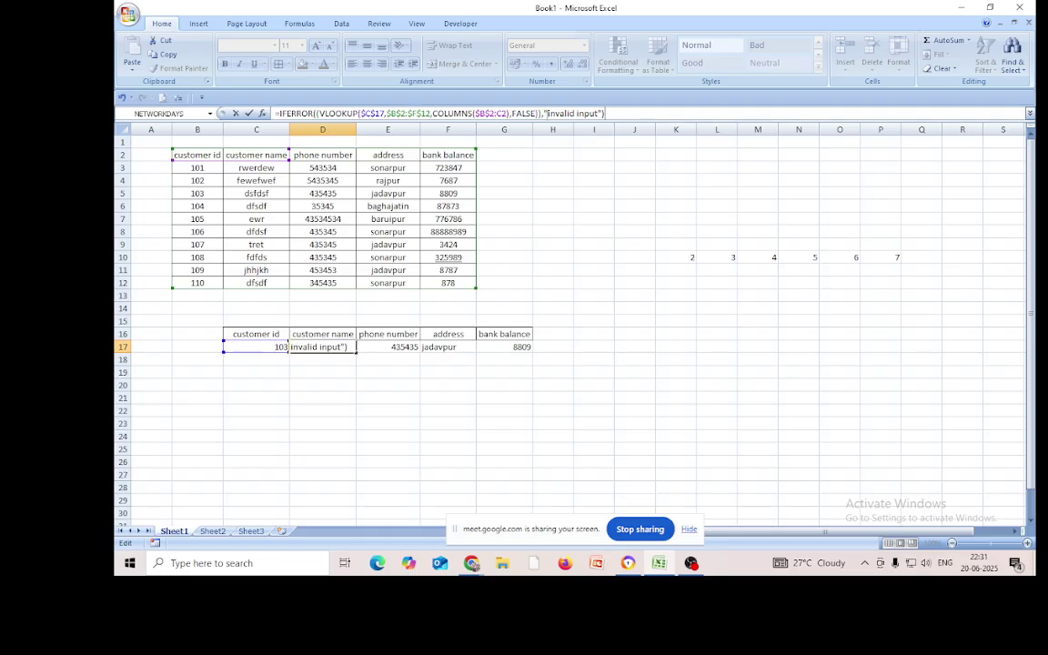
{"action": "key", "text": "Return"}
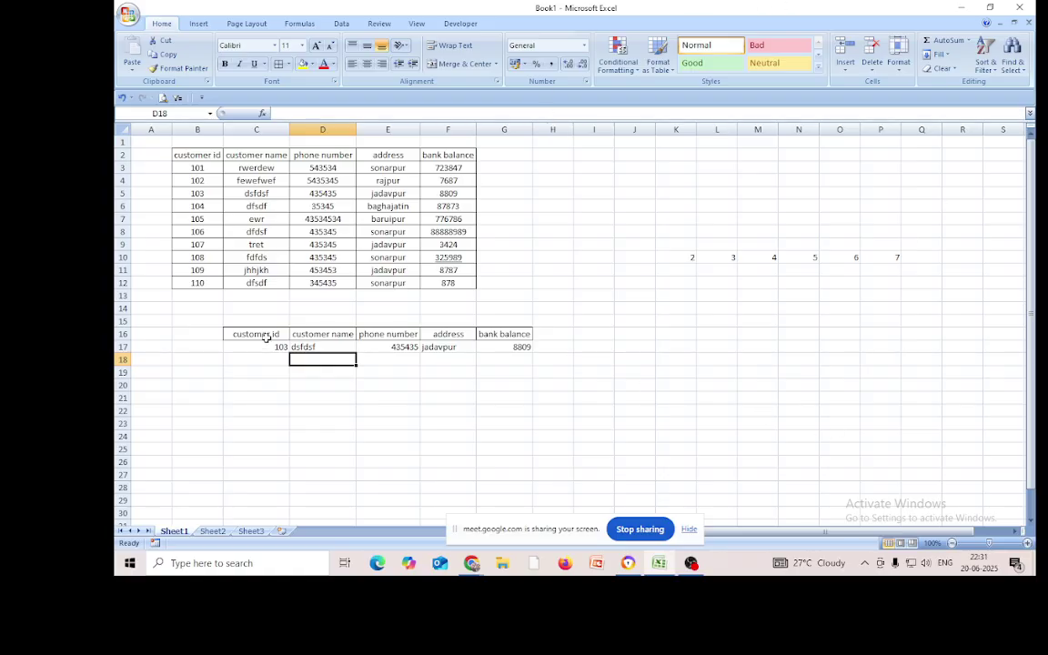
Fill D17's IFERROR lookup across to G17 and clear the extra copy in H17
{"action": "left_click", "coordinate": [308, 350]}
{"action": "left_click_drag", "start_coordinate": [355, 351], "coordinate": [552, 351]}
{"action": "left_click", "coordinate": [504, 423]}
{"action": "left_click", "coordinate": [552, 347]}
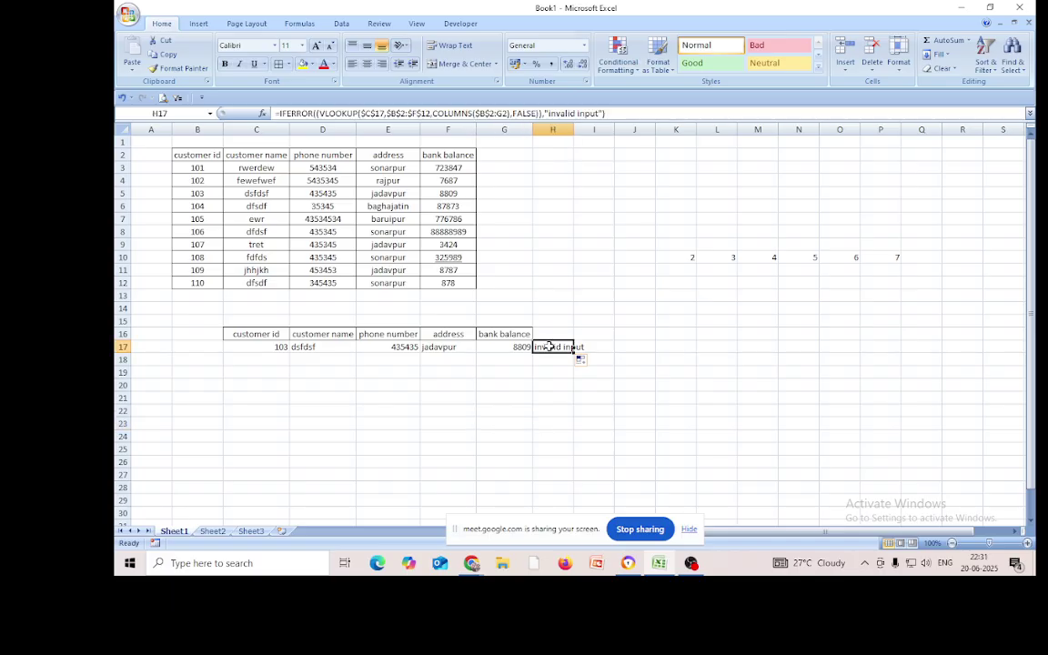
{"action": "key", "text": "Delete"}
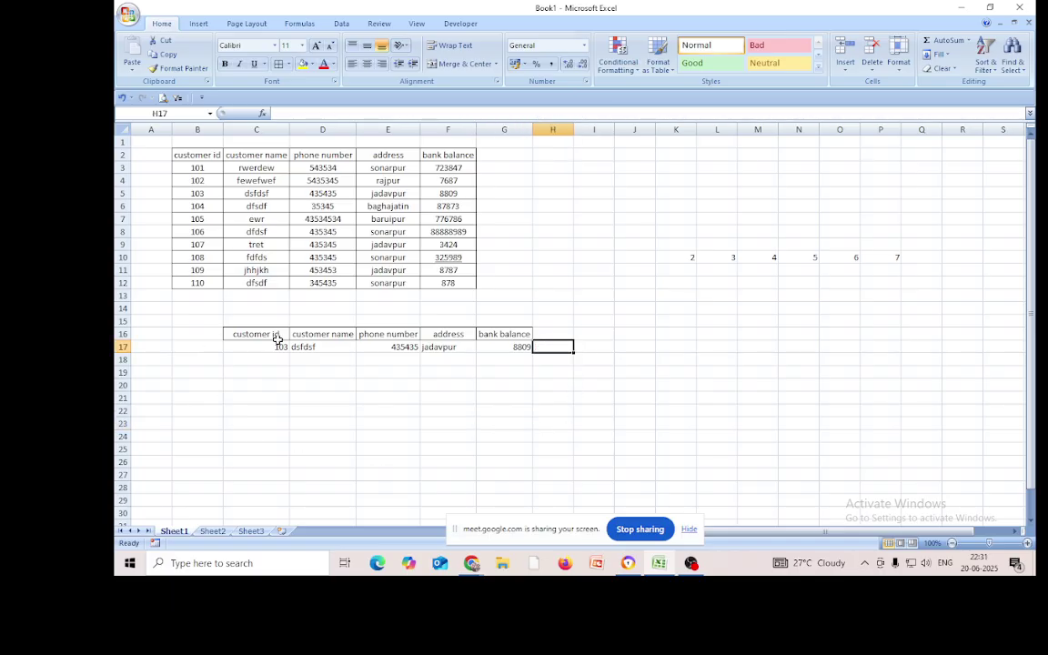
Enter the unknown customer ID 112 in C17
{"action": "left_click_drag", "start_coordinate": [264, 335], "coordinate": [280, 350]}
{"action": "left_click", "coordinate": [293, 395]}
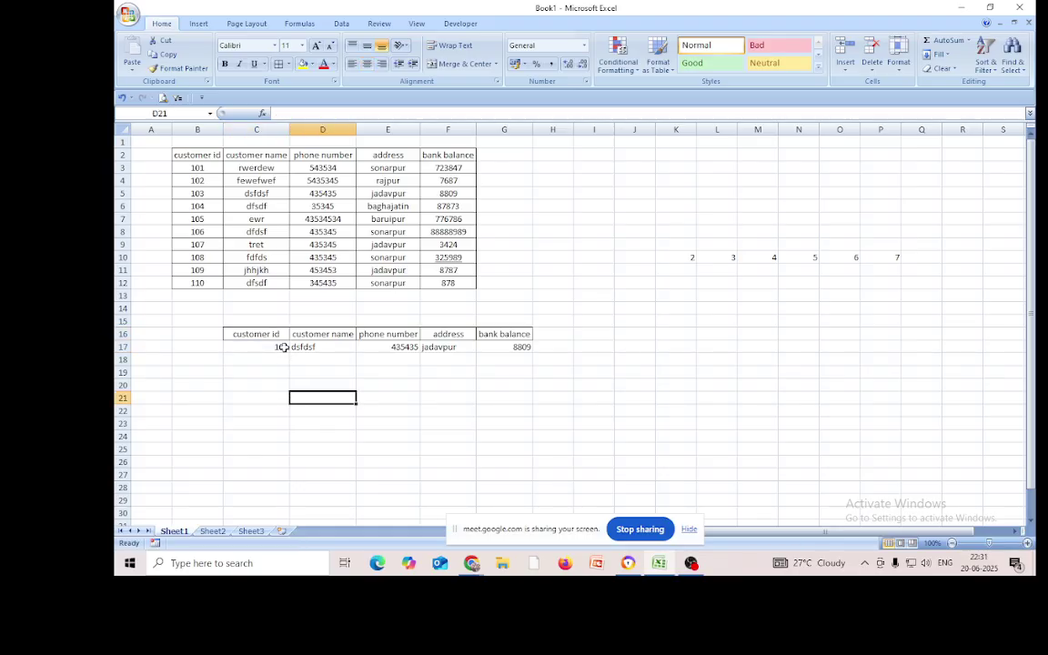
{"action": "left_click", "coordinate": [282, 350]}
{"action": "type", "text": "112"}
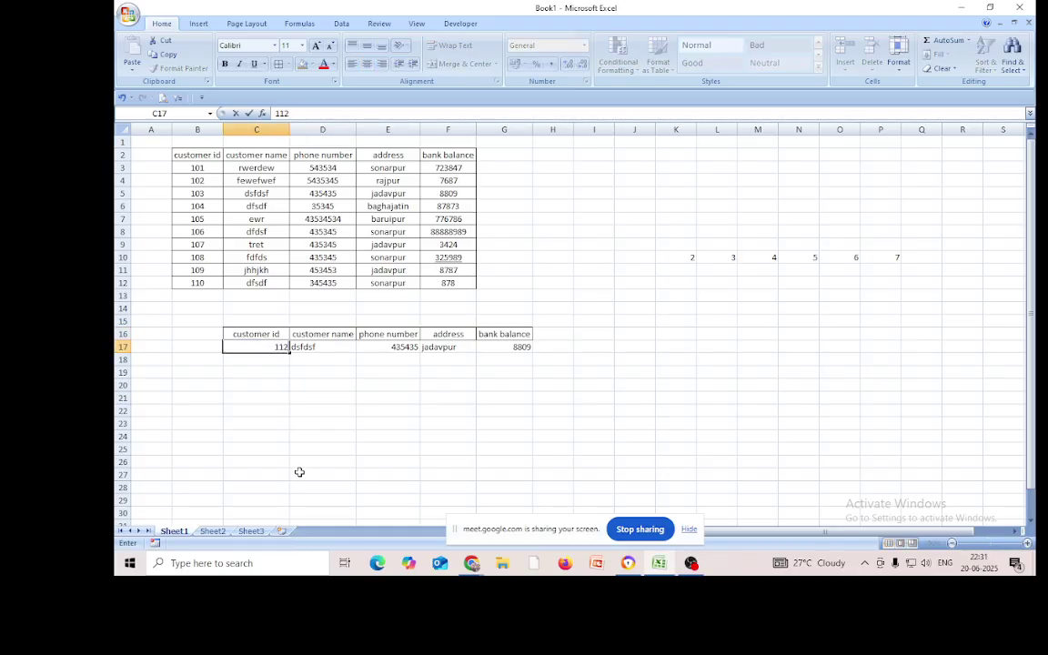
{"action": "key", "text": "Return"}
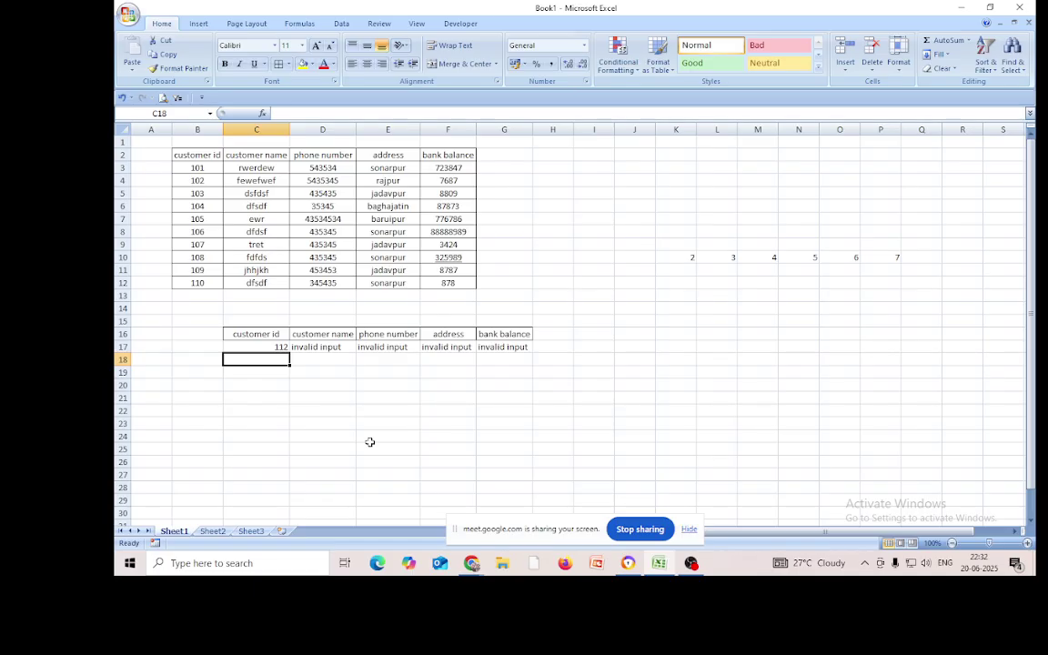
Replace D17's IFERROR fallback "invalid input" with a customer's full name and commit the formula
{"action": "left_click", "coordinate": [321, 351]}
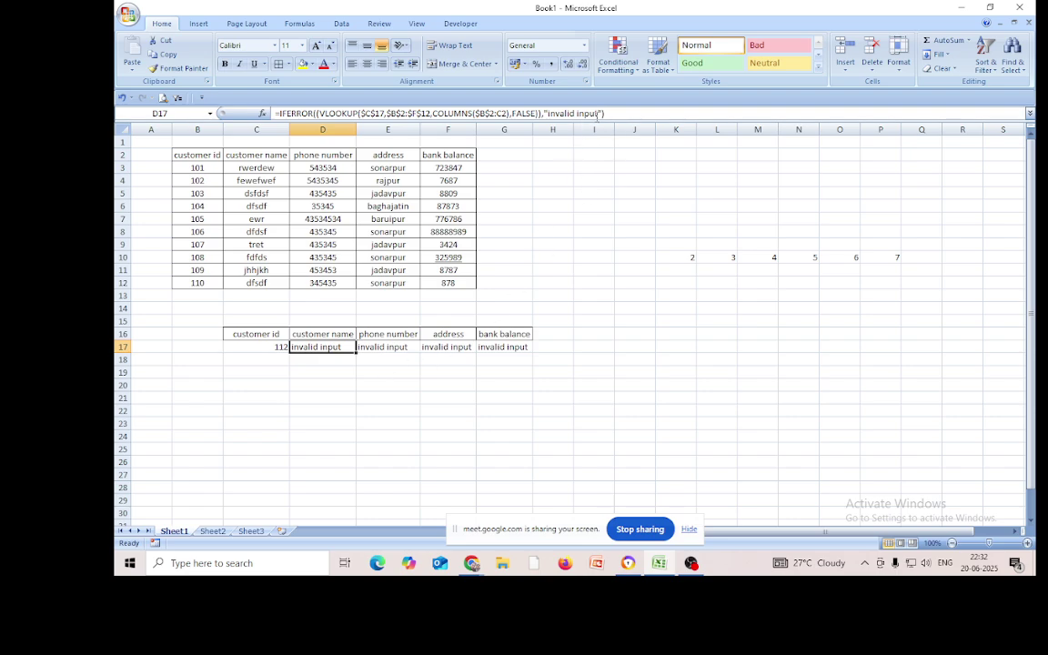
{"action": "left_click_drag", "start_coordinate": [601, 113], "coordinate": [548, 113]}
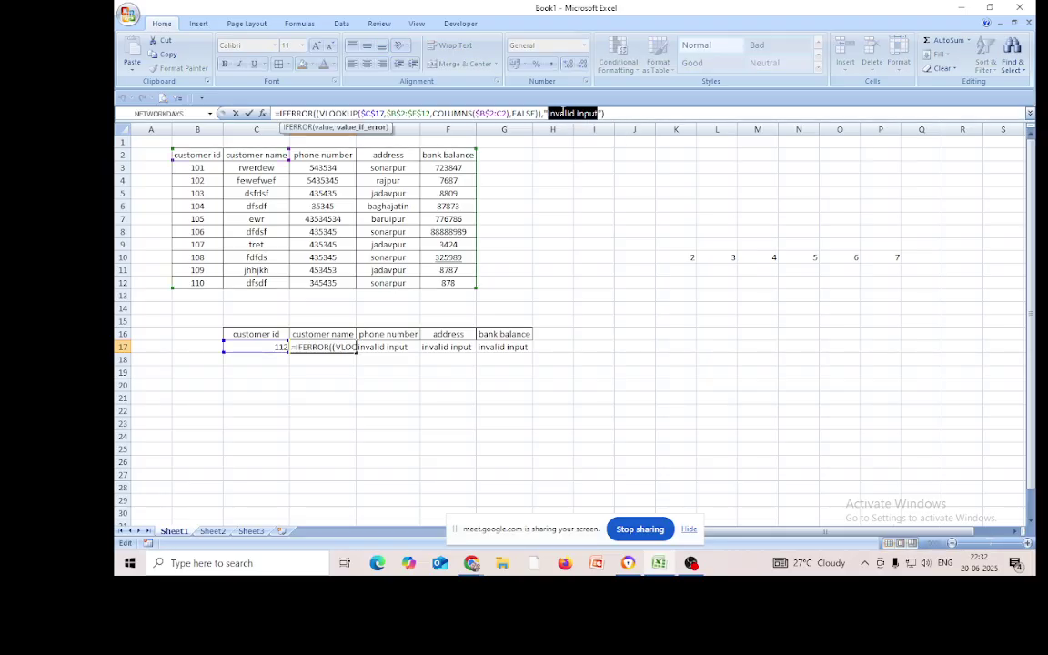
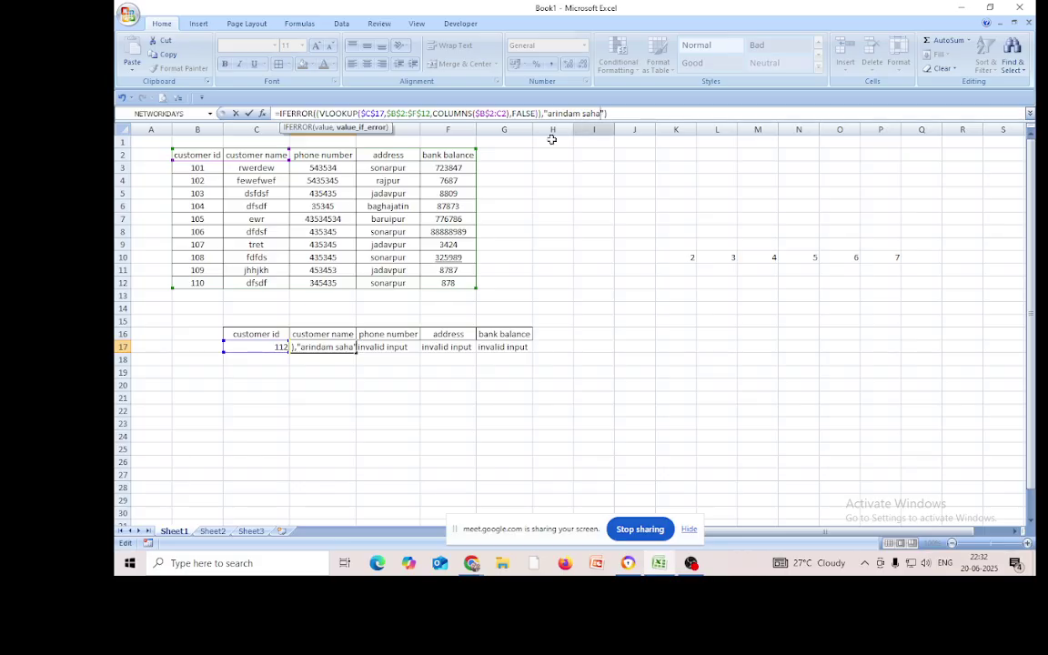
{"action": "left_click", "coordinate": [616, 112]}
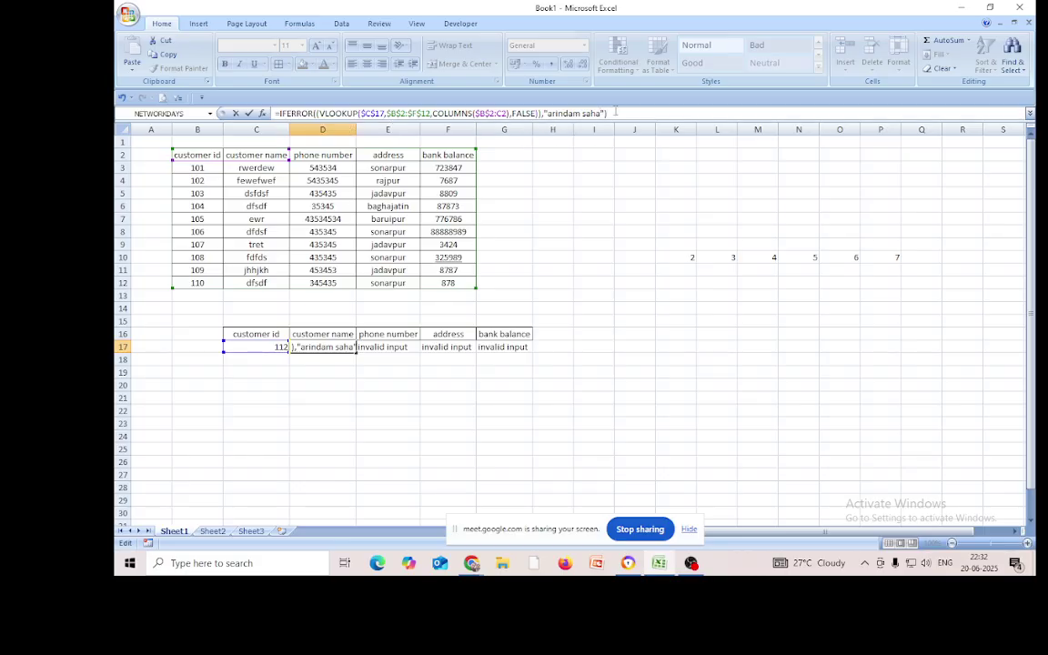
{"action": "key", "text": "Return"}
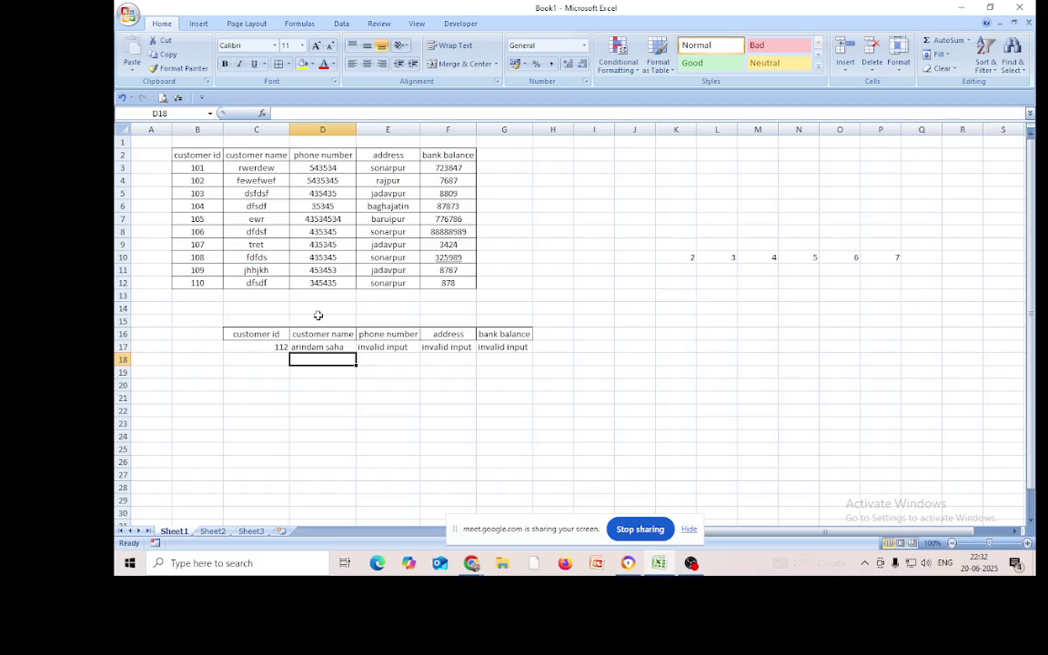
Fill D17's lookup formula across row 17 and clear the extra copy in H17
{"action": "left_click", "coordinate": [329, 346]}
{"action": "left_click_drag", "start_coordinate": [356, 353], "coordinate": [551, 377]}
{"action": "left_click", "coordinate": [526, 406]}
{"action": "left_click", "coordinate": [547, 347]}
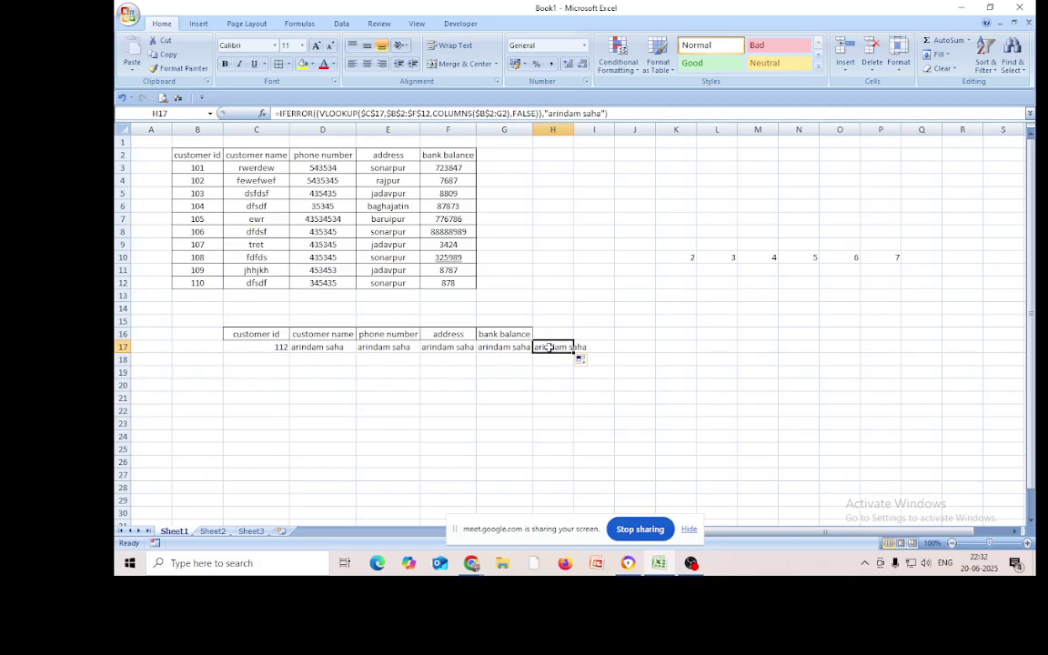
{"action": "key", "text": "Delete"}
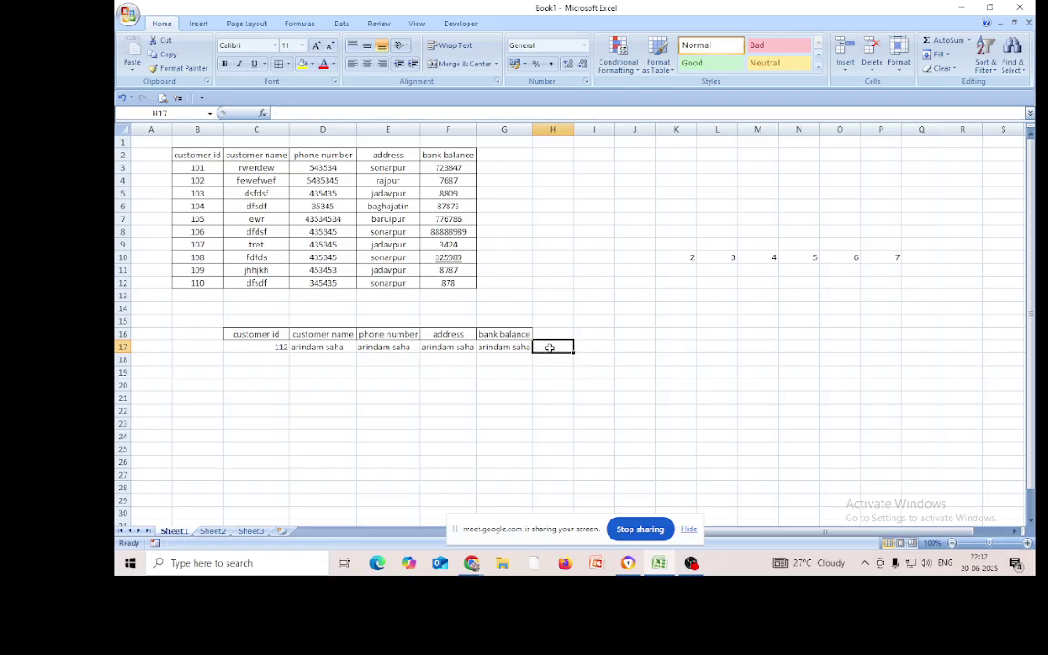
{"action": "left_click", "coordinate": [305, 347]}
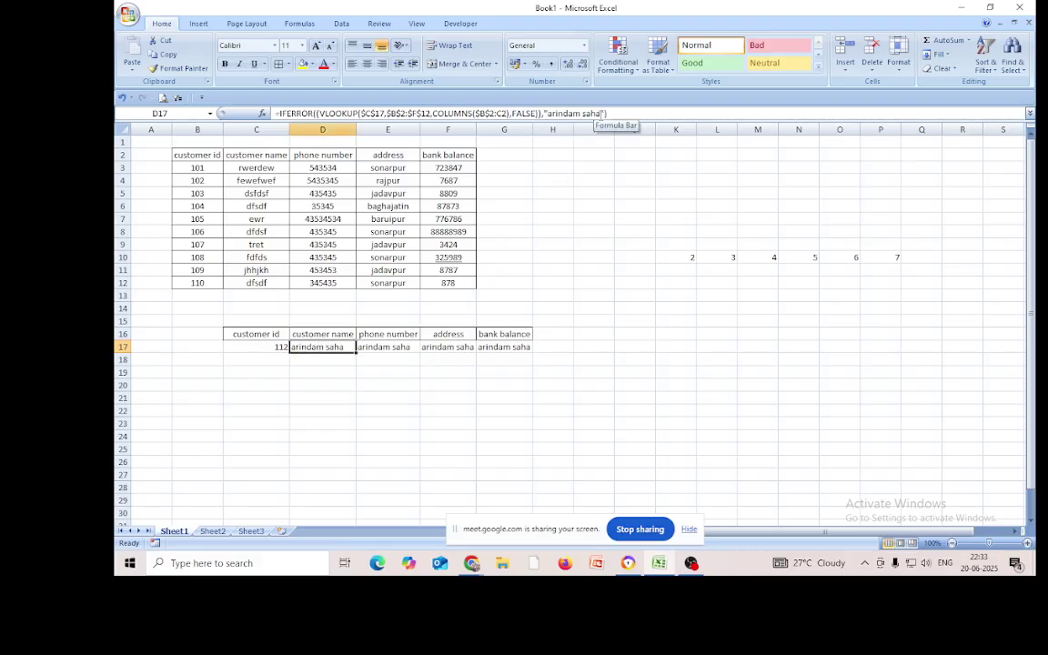
Change D17's IFERROR fallback text to "Input is not available"
{"action": "left_click", "coordinate": [601, 114]}
{"action": "key", "text": "BackSpace"}
{"action": "key", "text": "BackSpace"}
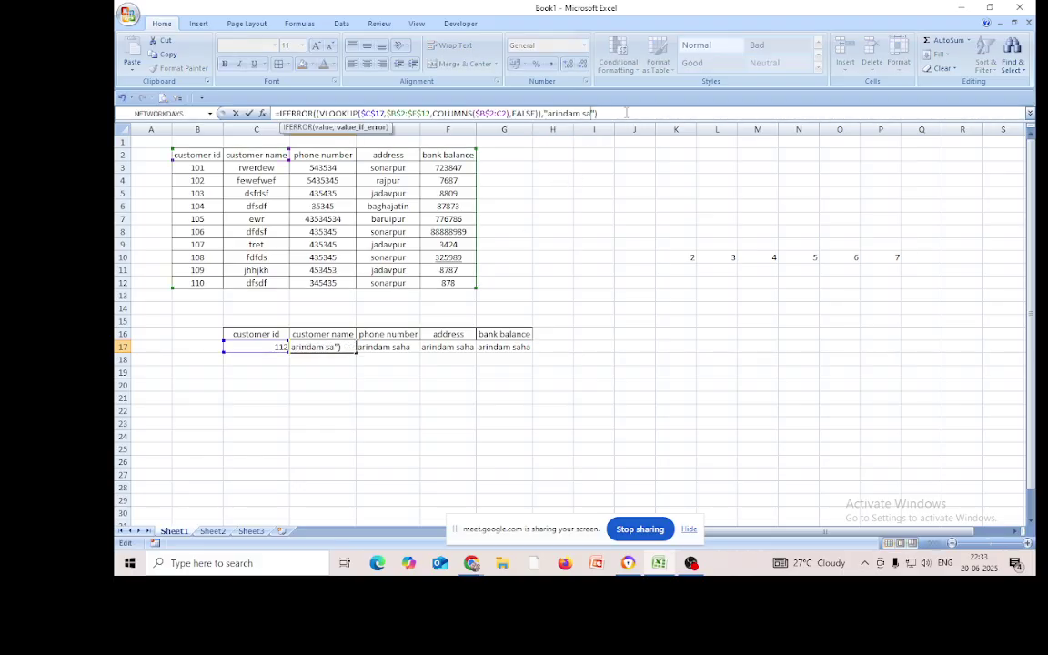
{"action": "key", "text": "BackSpace"}
{"action": "key", "text": "BackSpace"}
{"action": "key", "text": "BackSpace"}
{"action": "key", "text": "BackSpace"}
{"action": "key", "text": "BackSpace"}
{"action": "key", "text": "BackSpace"}
{"action": "key", "text": "BackSpace"}
{"action": "key", "text": "BackSpace"}
{"action": "key", "text": "BackSpace"}
{"action": "key", "text": "BackSpace"}
{"action": "type", "text": "Input is not a"}
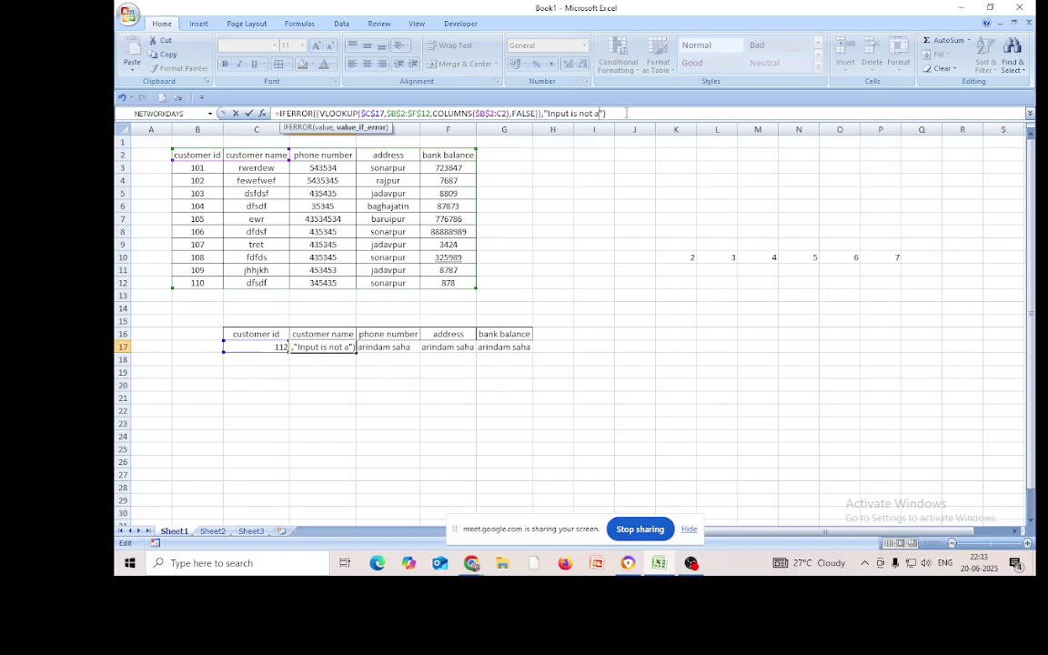
{"action": "type", "text": "vailable"}
{"action": "left_click", "coordinate": [663, 112]}
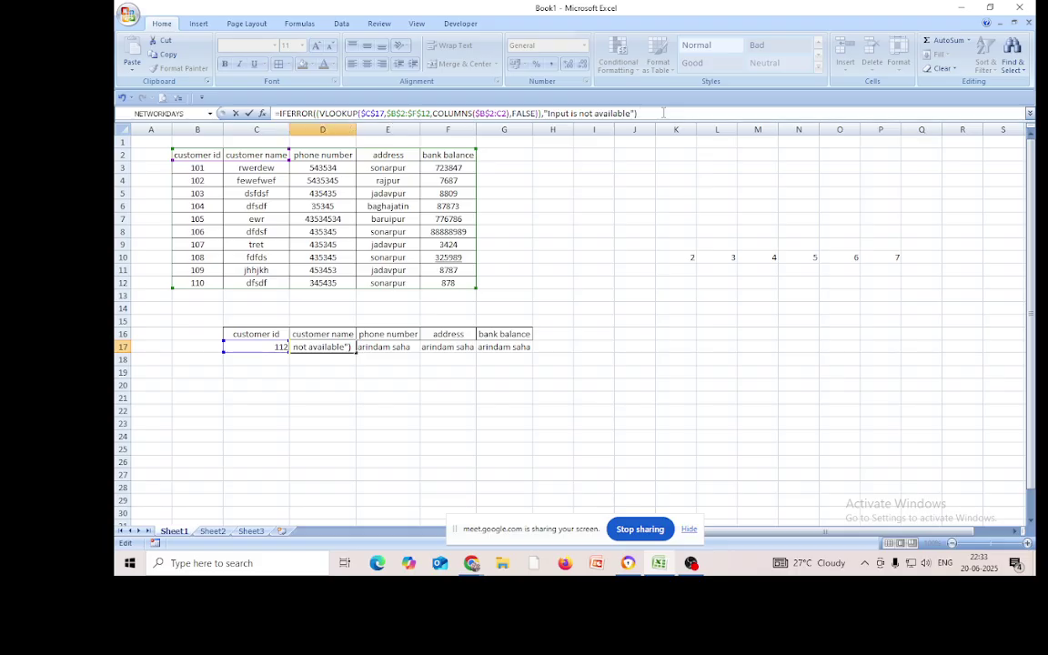
{"action": "key", "text": "Return"}
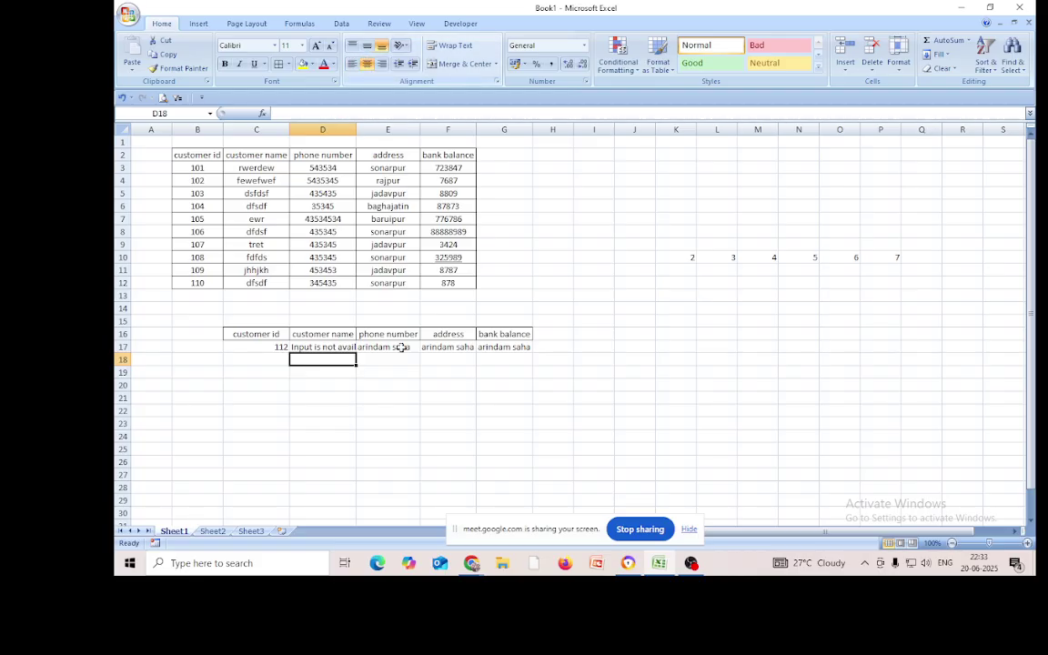
Widen column D and fill D17's formula across to G17
{"action": "left_click_drag", "start_coordinate": [361, 126], "coordinate": [382, 127]}
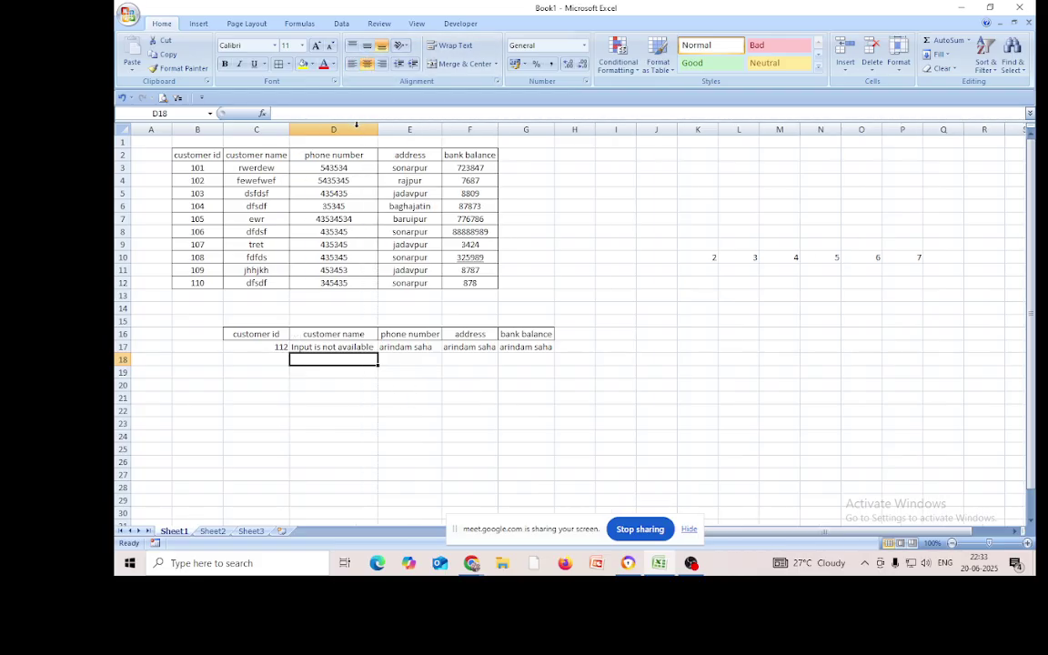
{"action": "left_click", "coordinate": [371, 350]}
{"action": "left_click_drag", "start_coordinate": [374, 357], "coordinate": [546, 355]}
{"action": "left_click", "coordinate": [487, 426]}
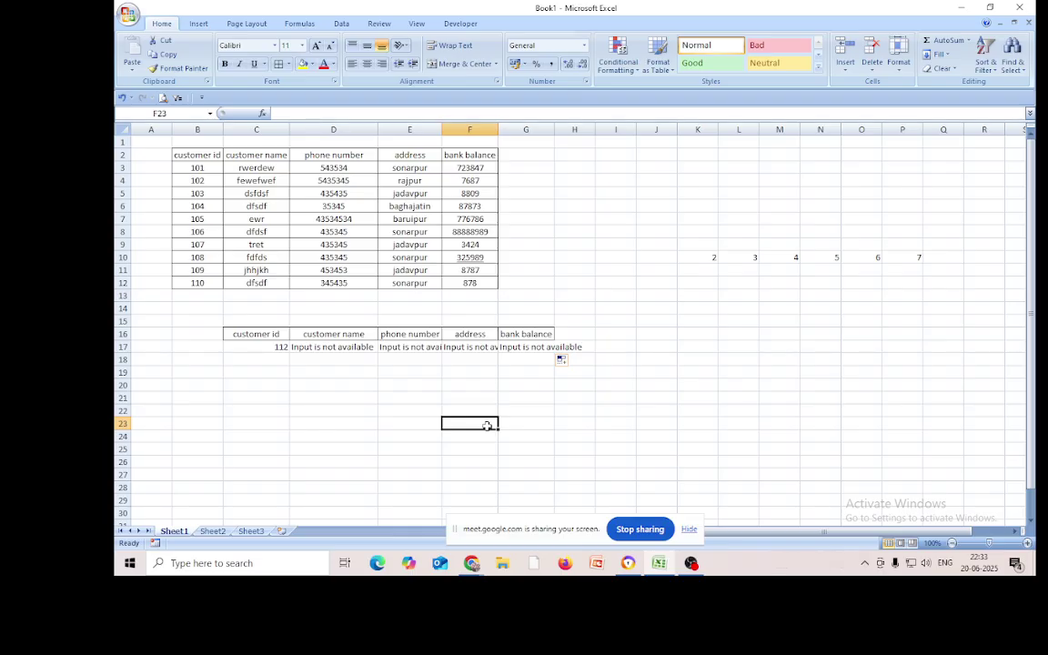
{"action": "left_click", "coordinate": [605, 189]}
{"action": "type", "text": "=if"}
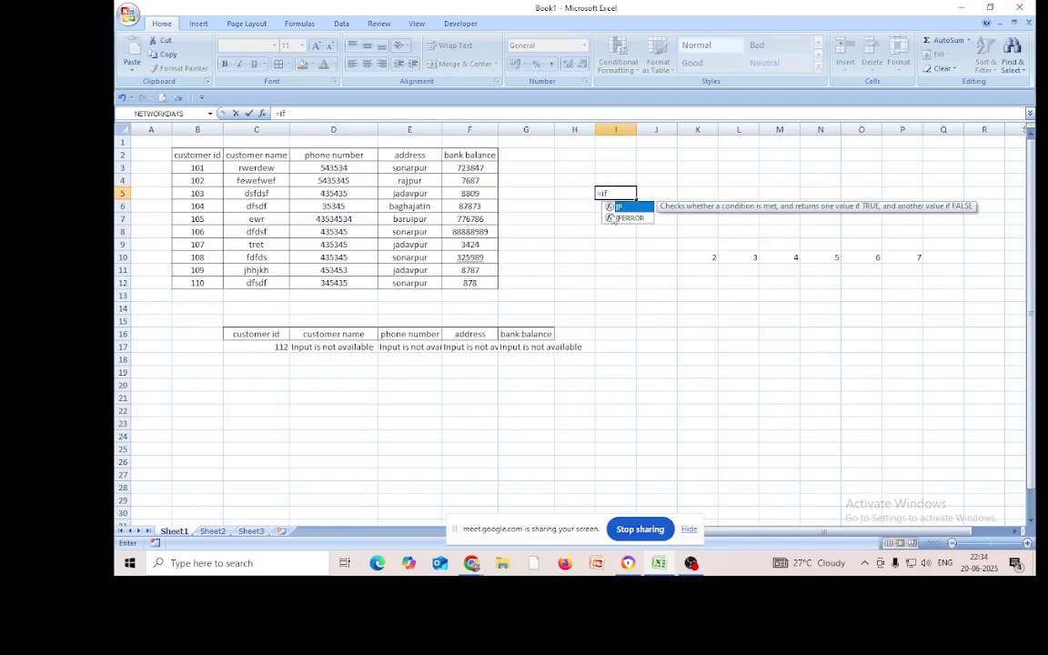
{"action": "double_click", "coordinate": [626, 219]}
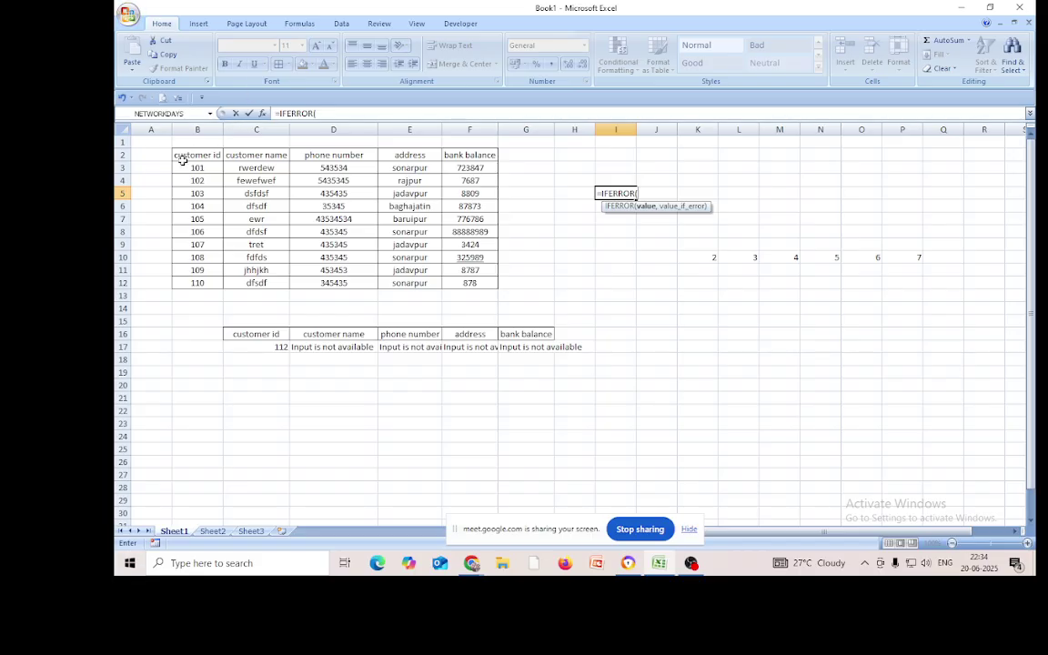
{"action": "left_click_drag", "start_coordinate": [186, 157], "coordinate": [472, 283]}
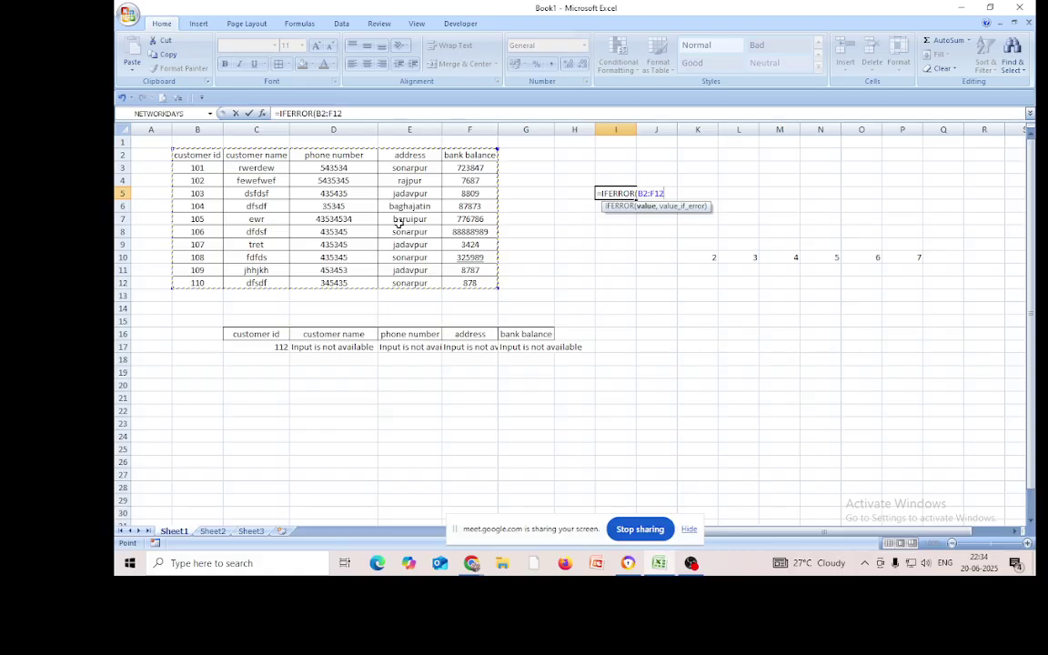
{"action": "type", "text": "+"}
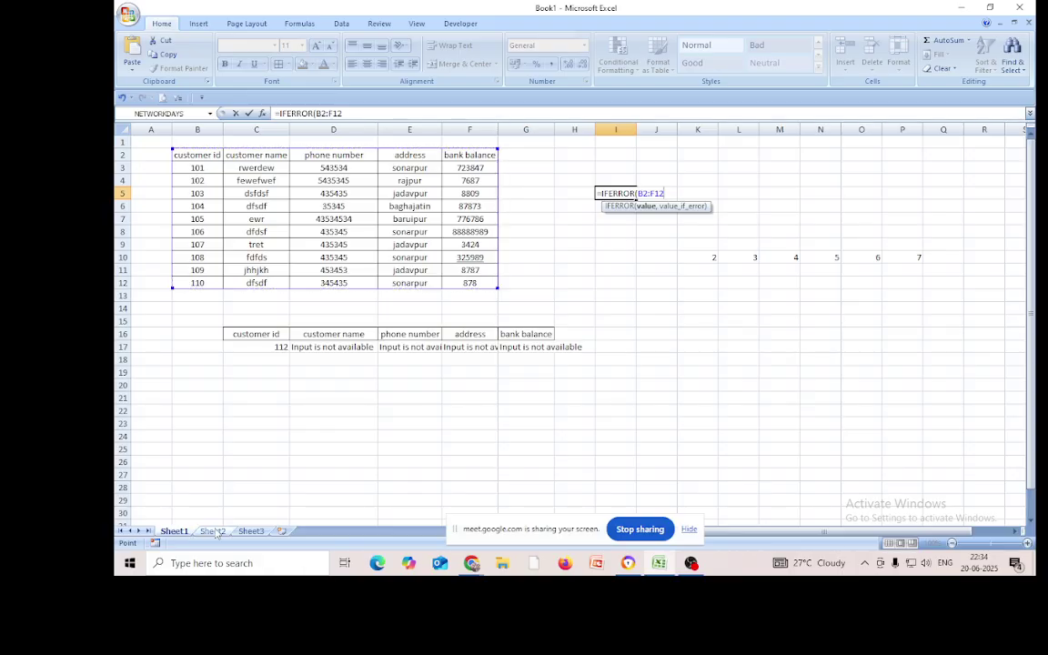
{"action": "left_click", "coordinate": [212, 531]}
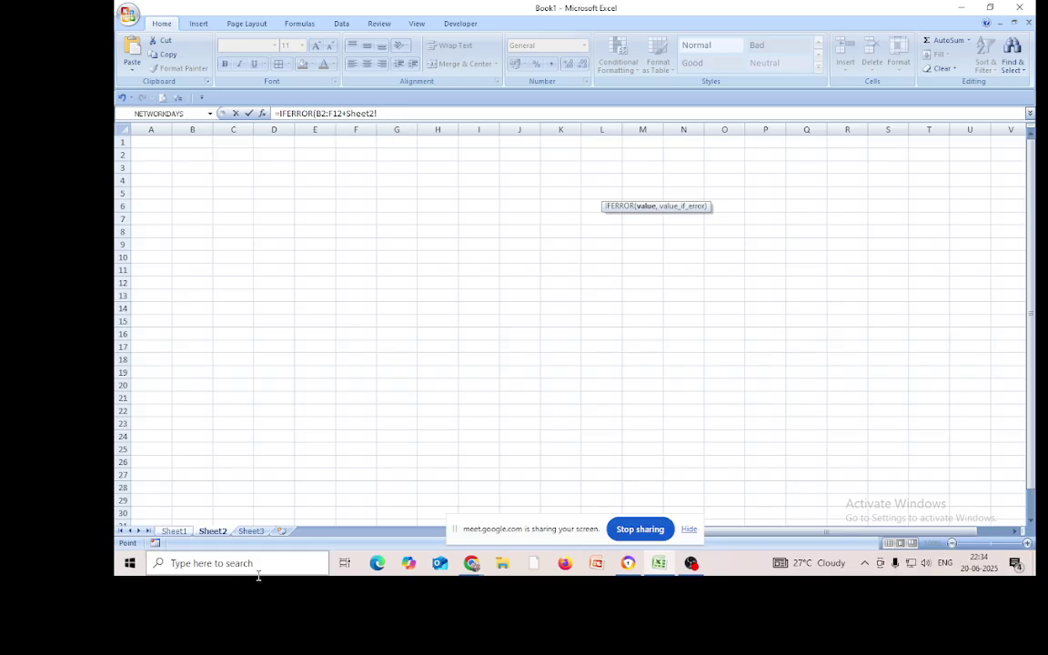
{"action": "left_click", "coordinate": [176, 532]}
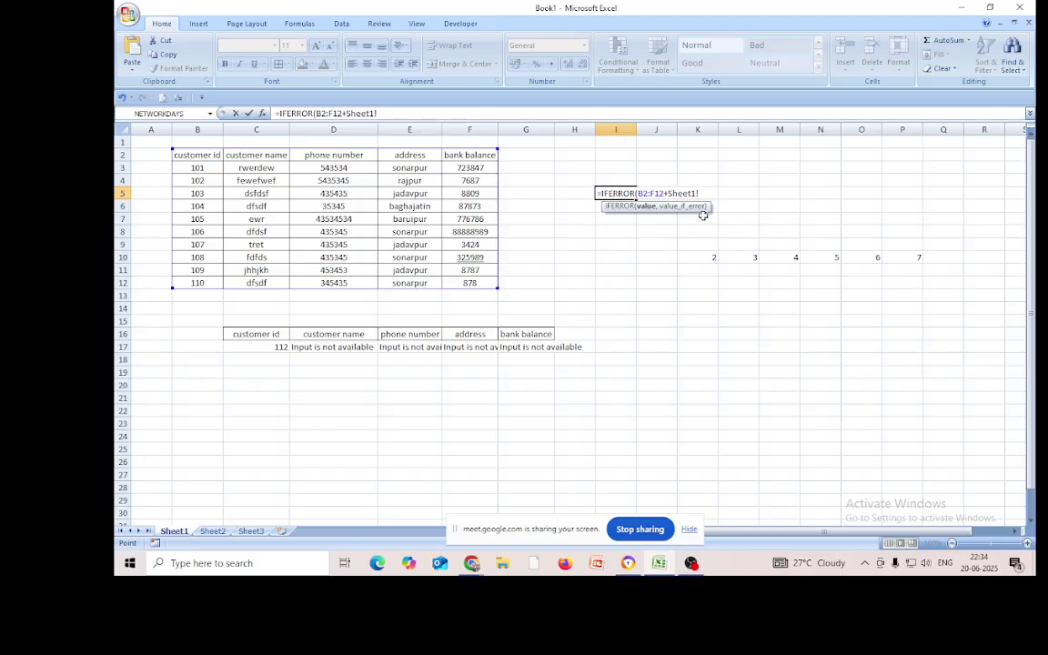
{"action": "left_click_drag", "start_coordinate": [699, 192], "coordinate": [579, 189]}
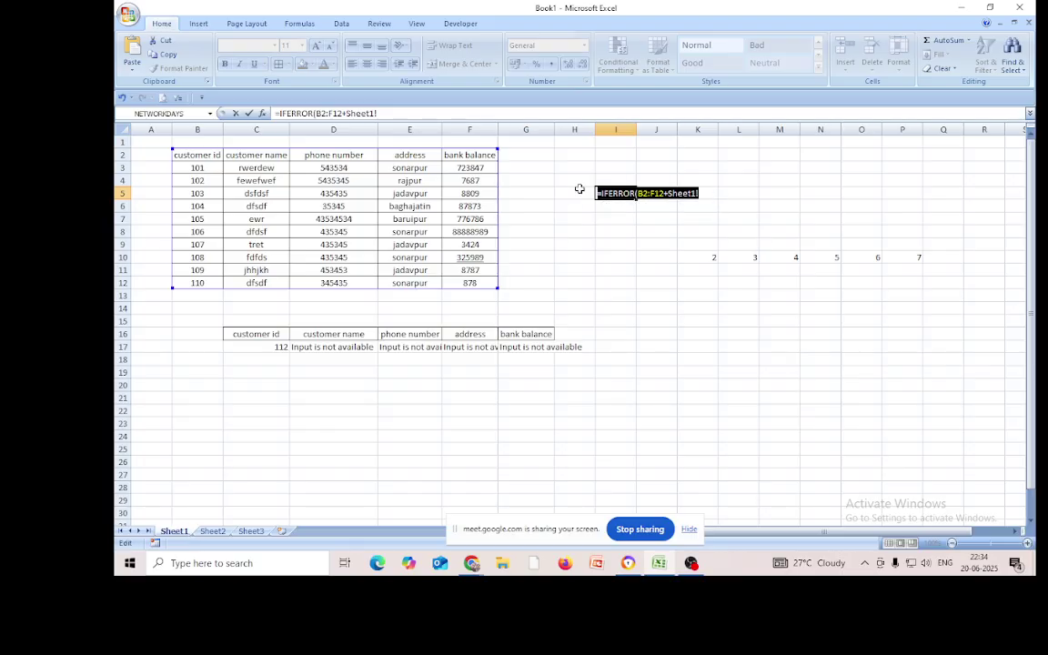
{"action": "key", "text": "Escape"}
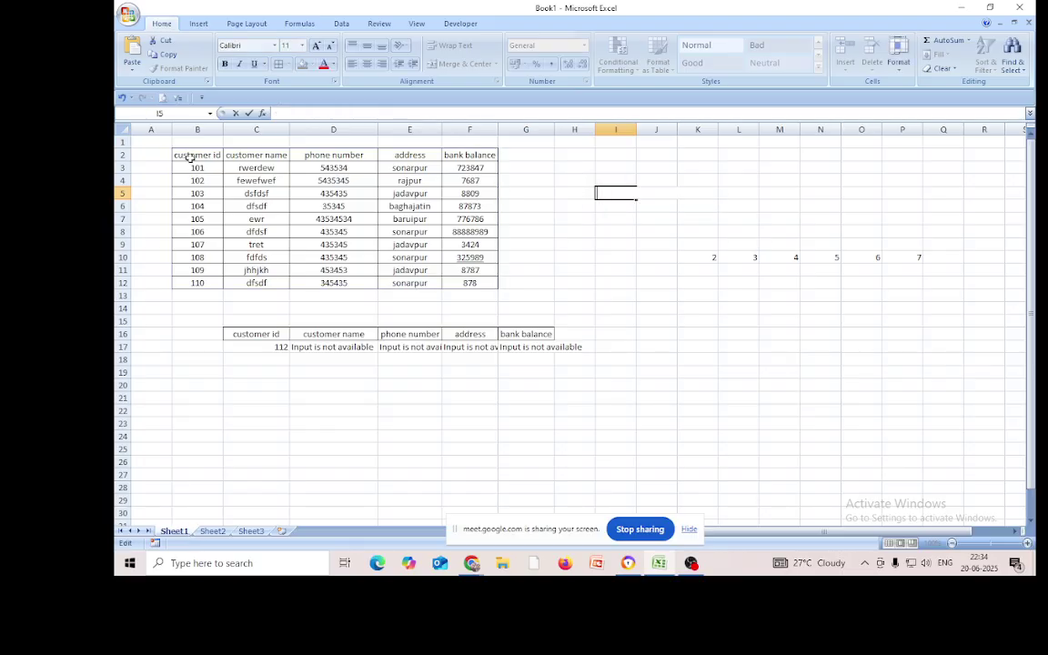
{"action": "left_click_drag", "start_coordinate": [177, 154], "coordinate": [470, 283]}
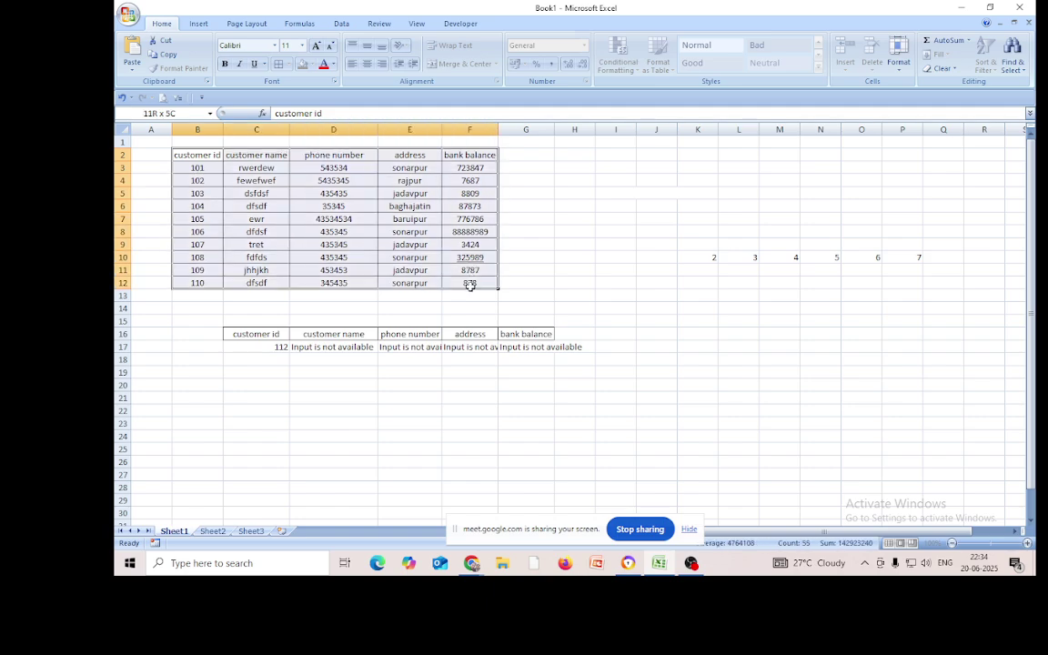
Copy Sheet1's customer table B2:F12, paste it at Sheet2's C3, then undo the plain paste
{"action": "right_click", "coordinate": [325, 217]}
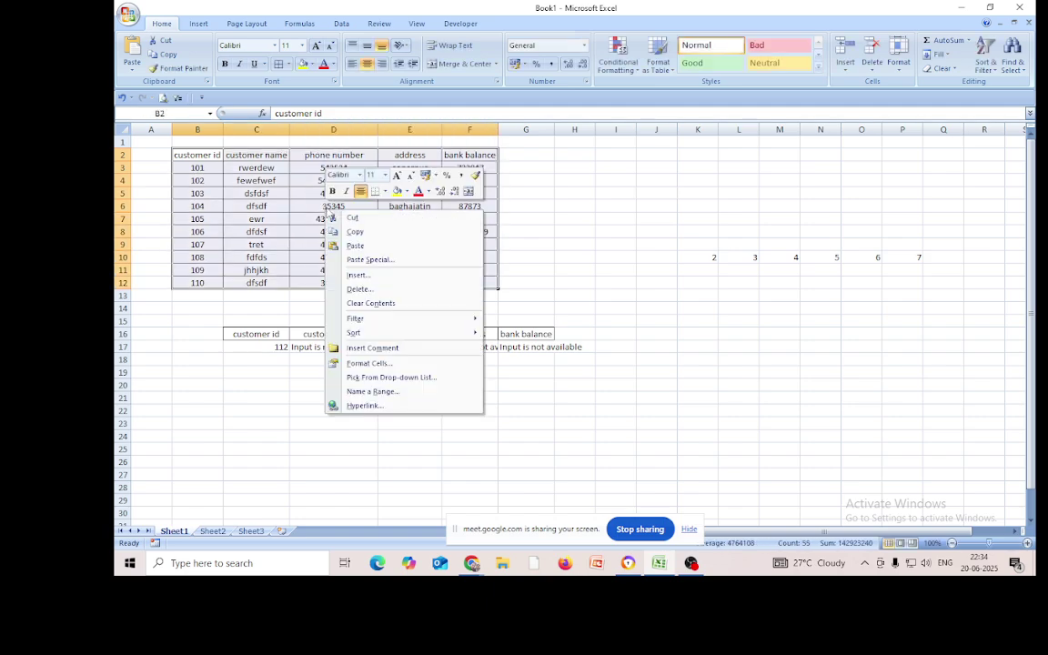
{"action": "left_click", "coordinate": [344, 231]}
{"action": "left_click", "coordinate": [212, 530]}
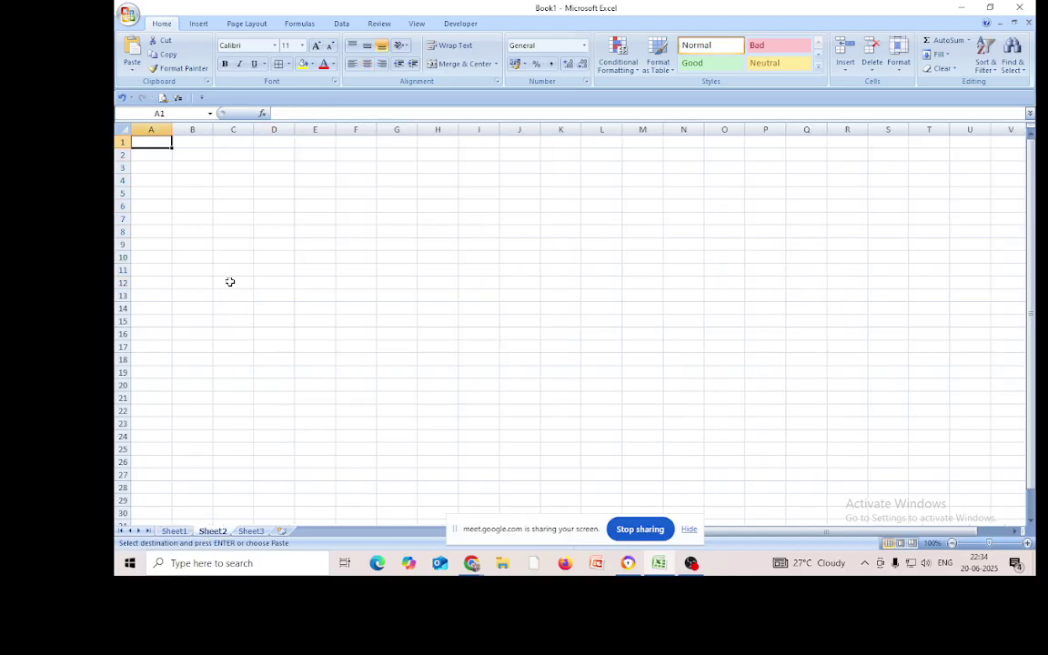
{"action": "left_click", "coordinate": [233, 164]}
{"action": "right_click", "coordinate": [231, 168]}
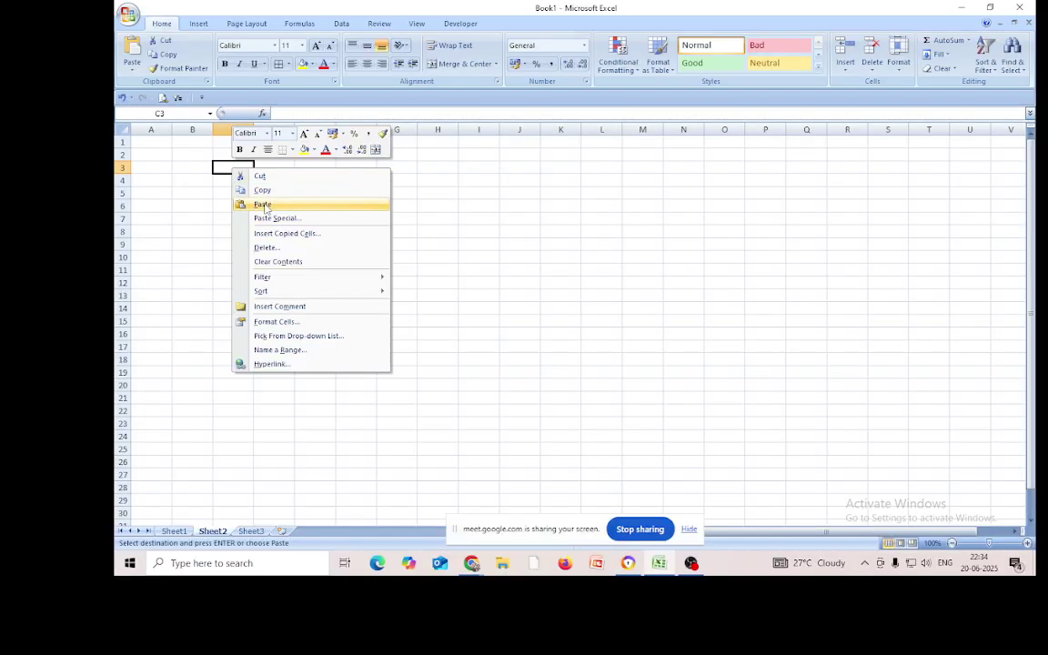
{"action": "left_click", "coordinate": [264, 206]}
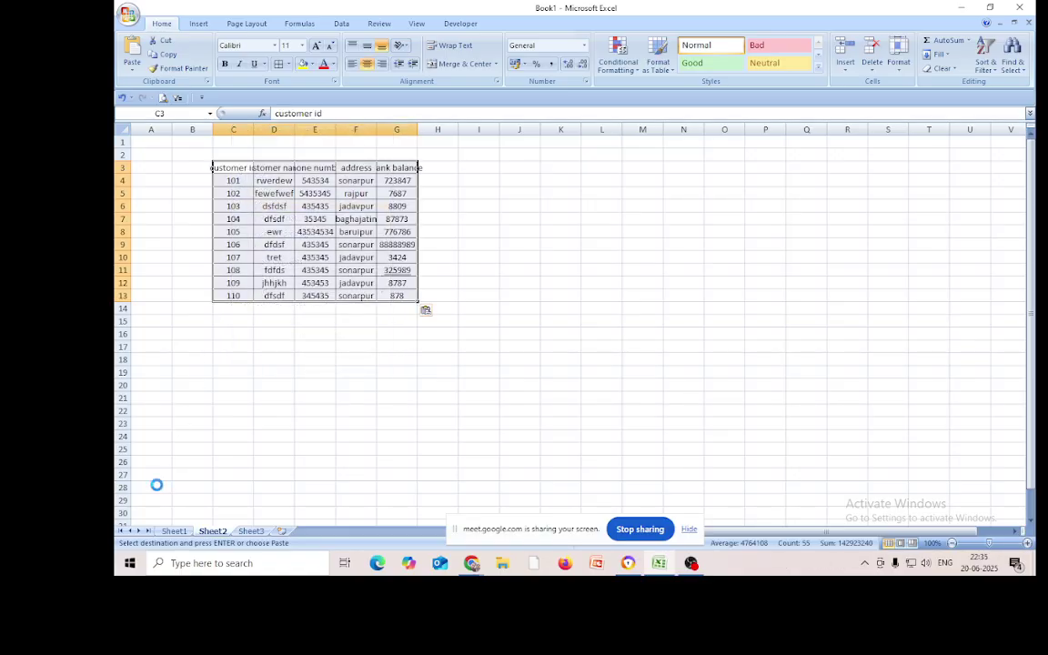
{"action": "key", "text": "ctrl+z"}
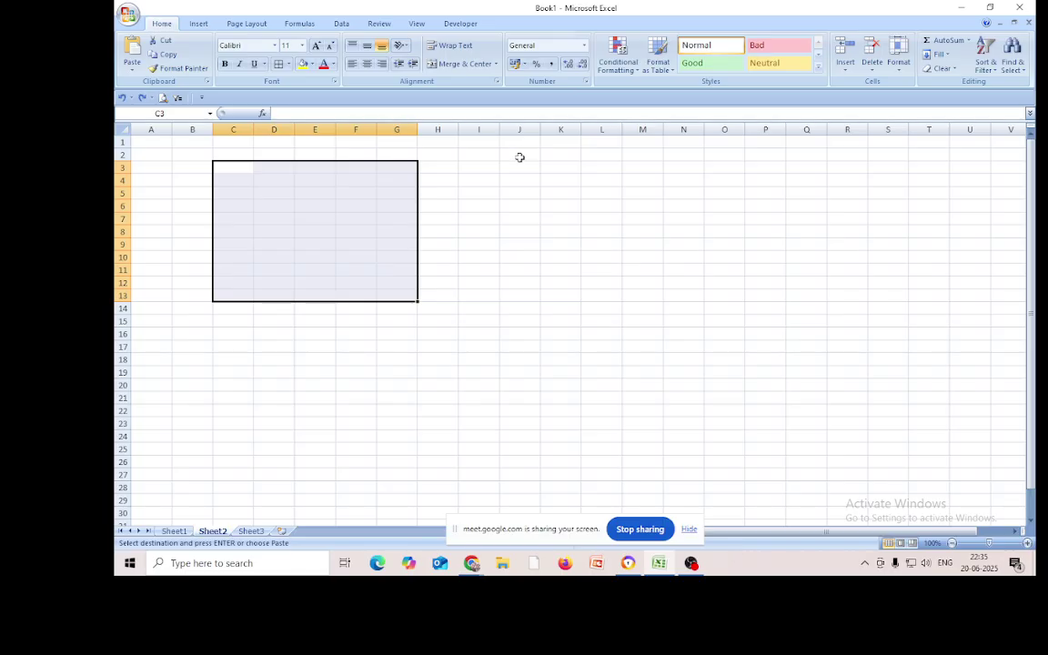
Paste the customer table transposed at J3 using Paste Special's Transpose option
{"action": "left_click", "coordinate": [517, 166]}
{"action": "right_click", "coordinate": [516, 167]}
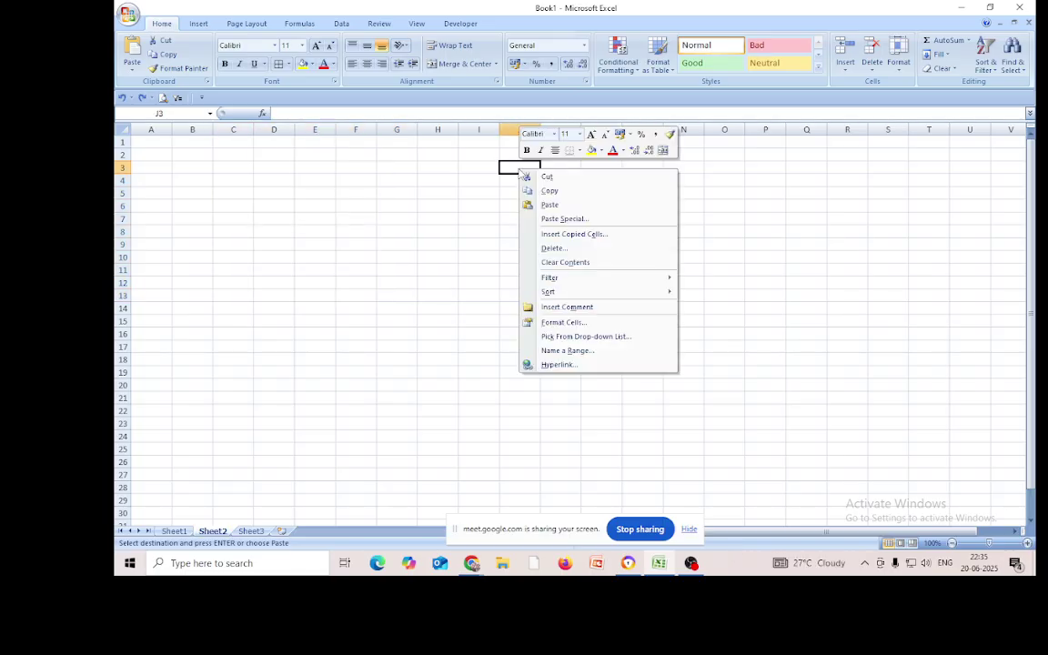
{"action": "left_click", "coordinate": [547, 220]}
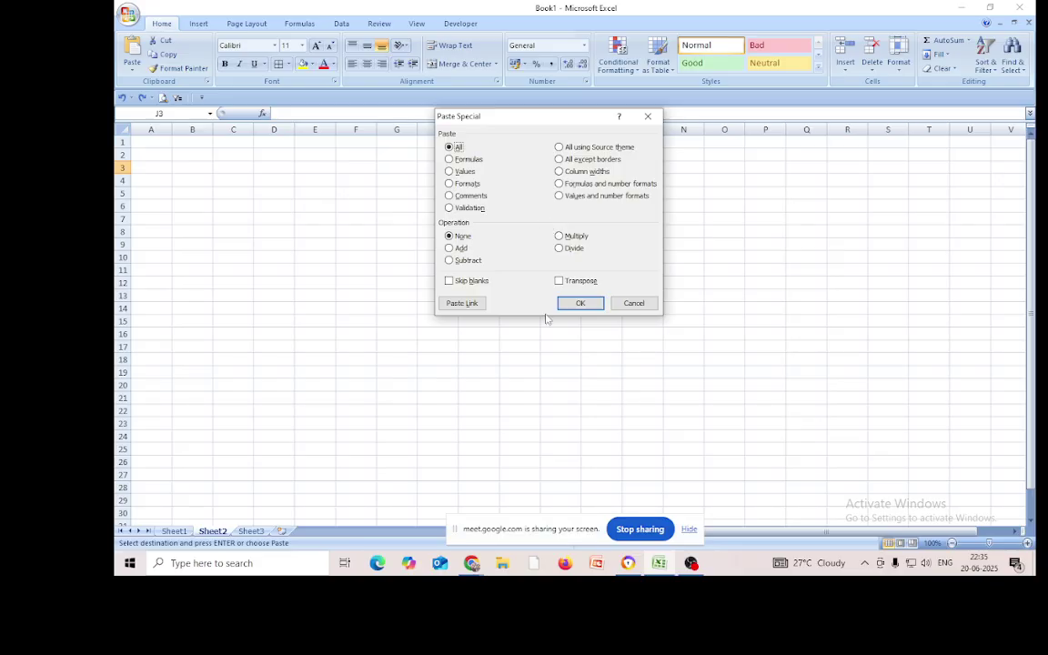
{"action": "left_click", "coordinate": [559, 282]}
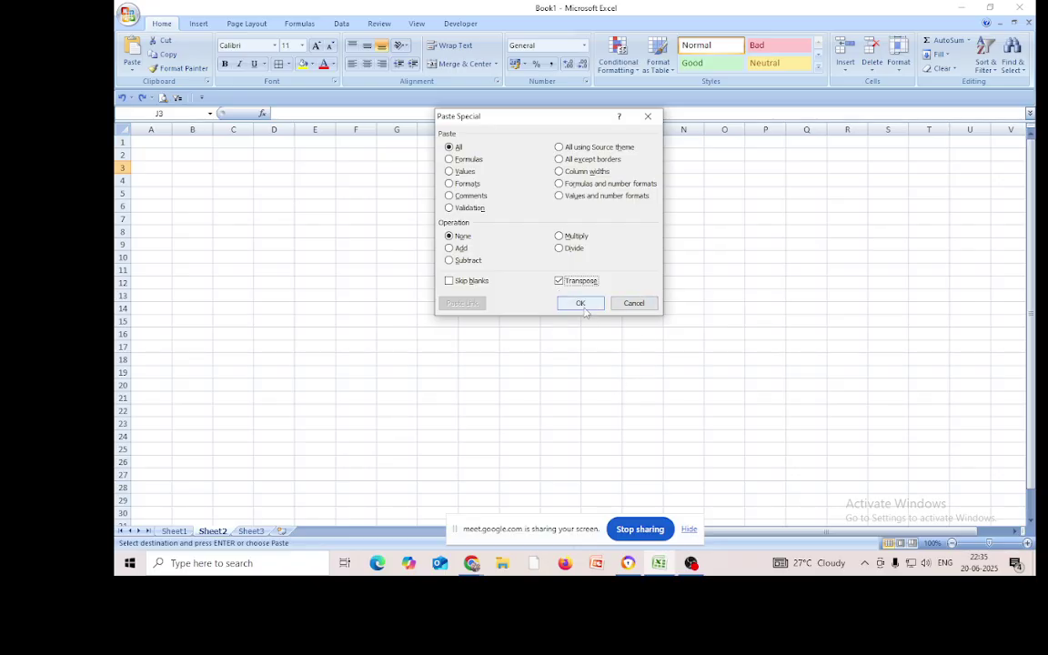
{"action": "left_click", "coordinate": [582, 303]}
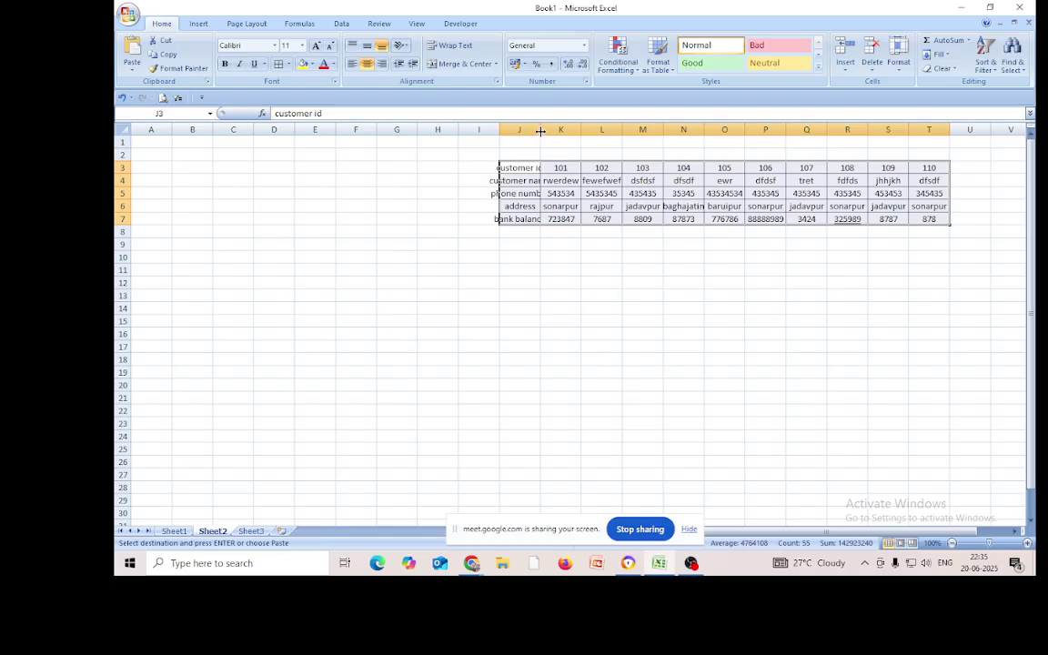
Autofit columns J through T to the transposed table's contents
{"action": "double_click", "coordinate": [541, 129]}
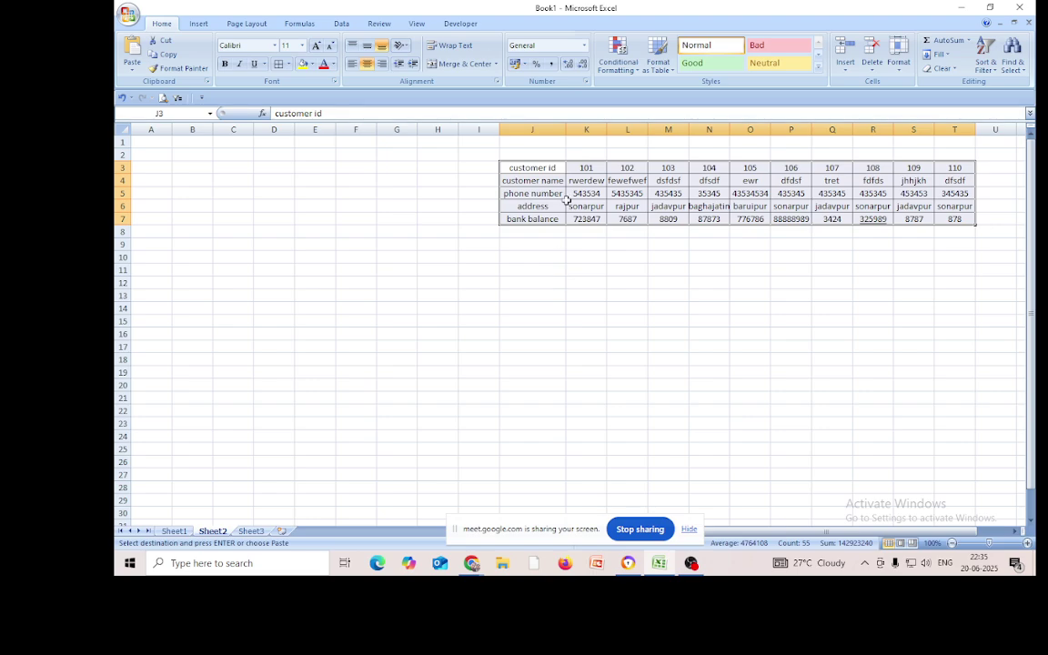
{"action": "double_click", "coordinate": [610, 129]}
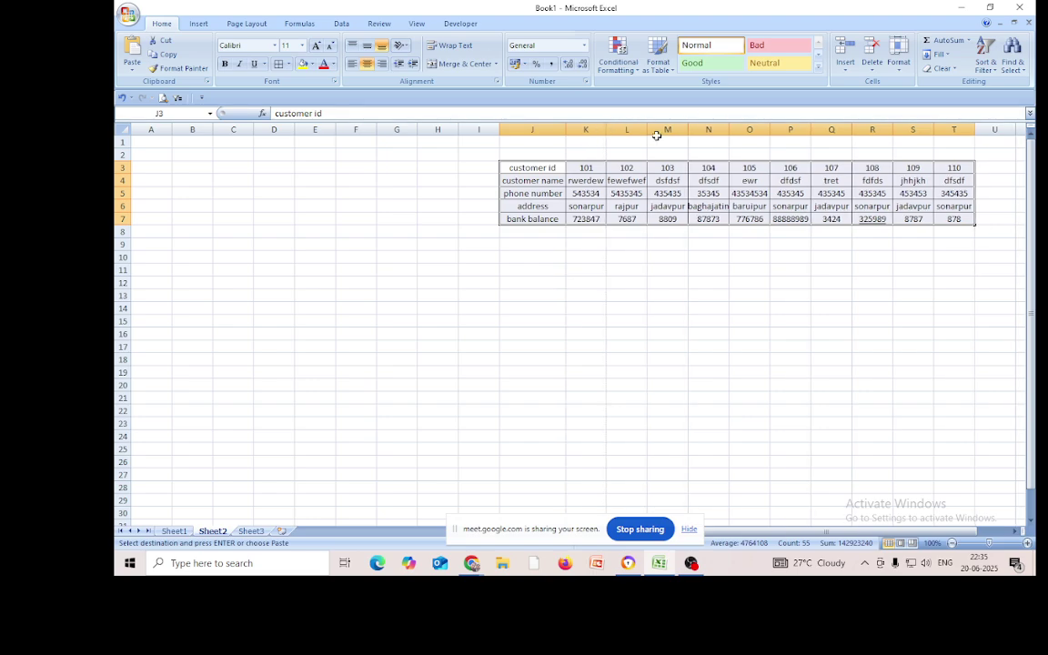
{"action": "double_click", "coordinate": [644, 132]}
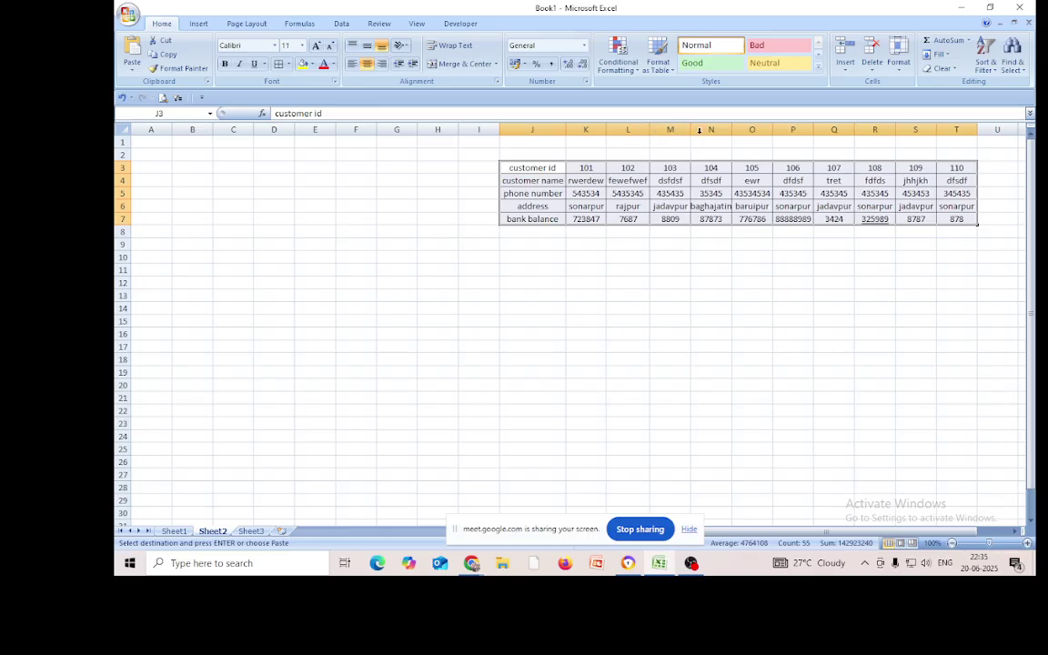
{"action": "double_click", "coordinate": [689, 129]}
{"action": "double_click", "coordinate": [731, 130]}
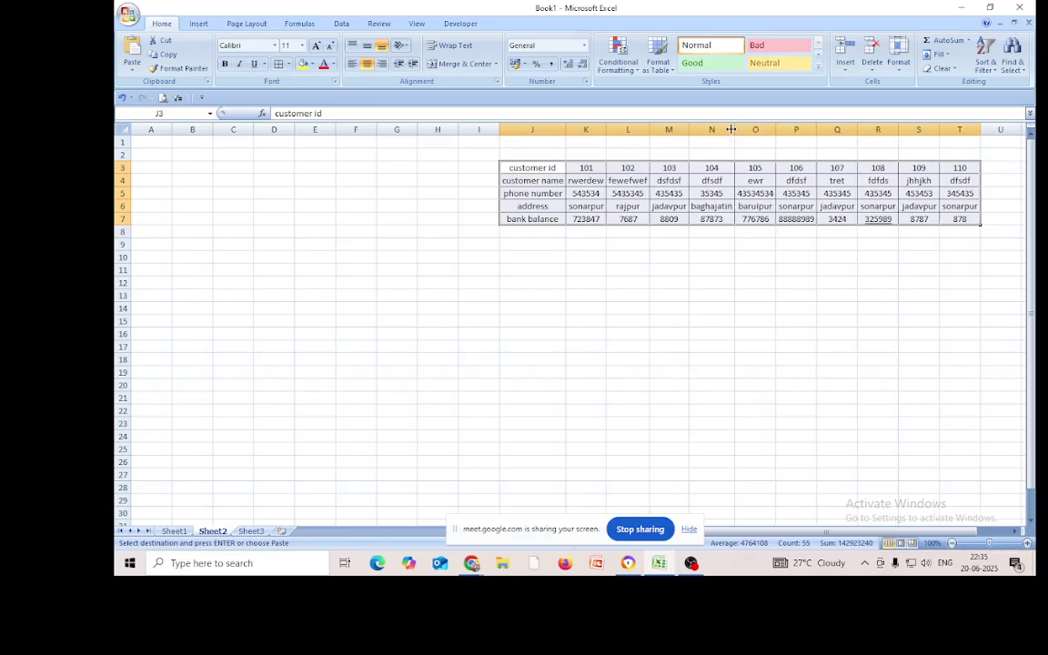
{"action": "double_click", "coordinate": [775, 129]}
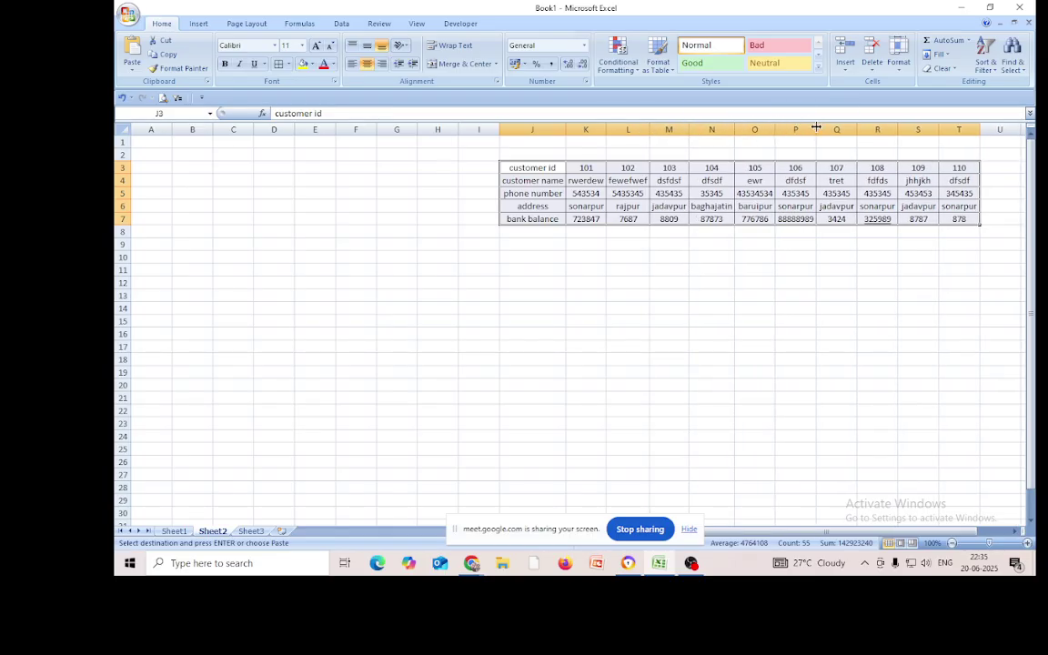
{"action": "double_click", "coordinate": [817, 129]}
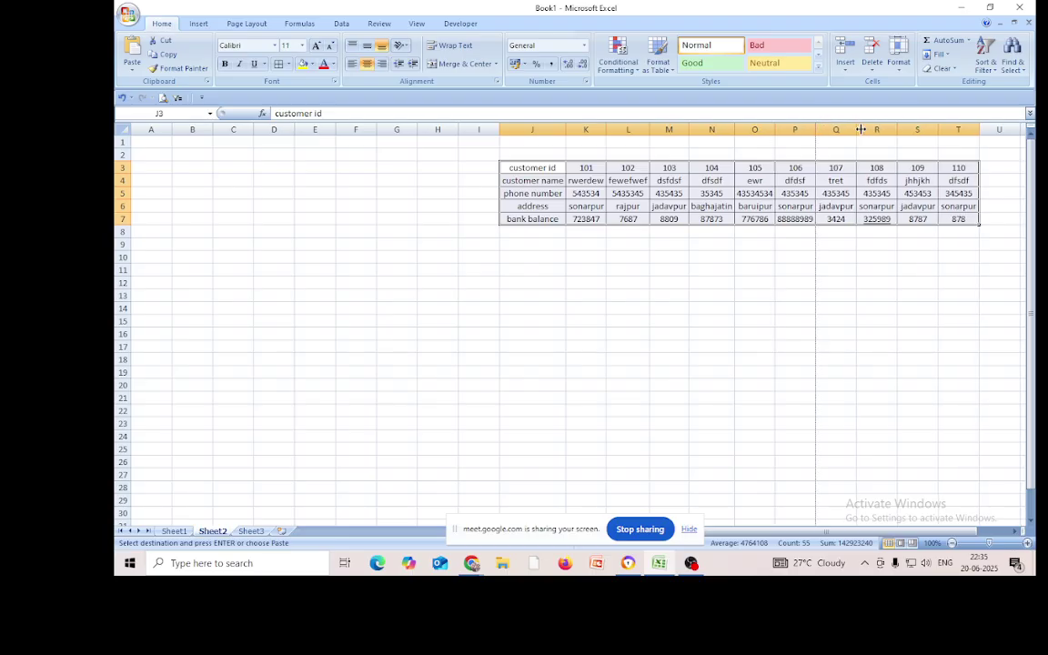
{"action": "double_click", "coordinate": [856, 129]}
{"action": "double_click", "coordinate": [897, 130]}
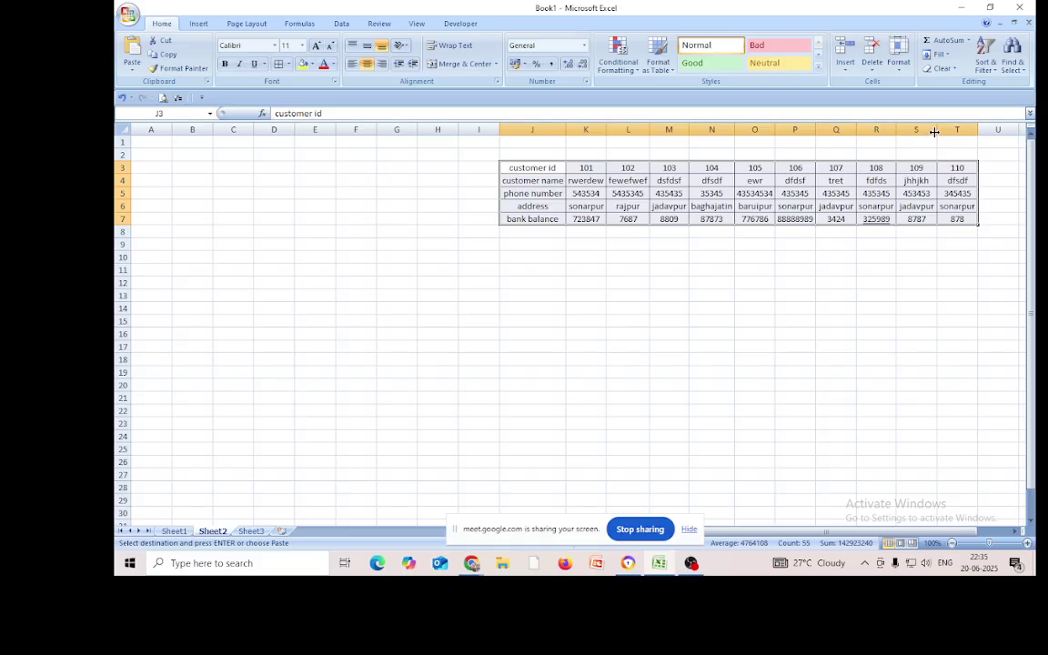
{"action": "double_click", "coordinate": [935, 130]}
{"action": "double_click", "coordinate": [971, 129]}
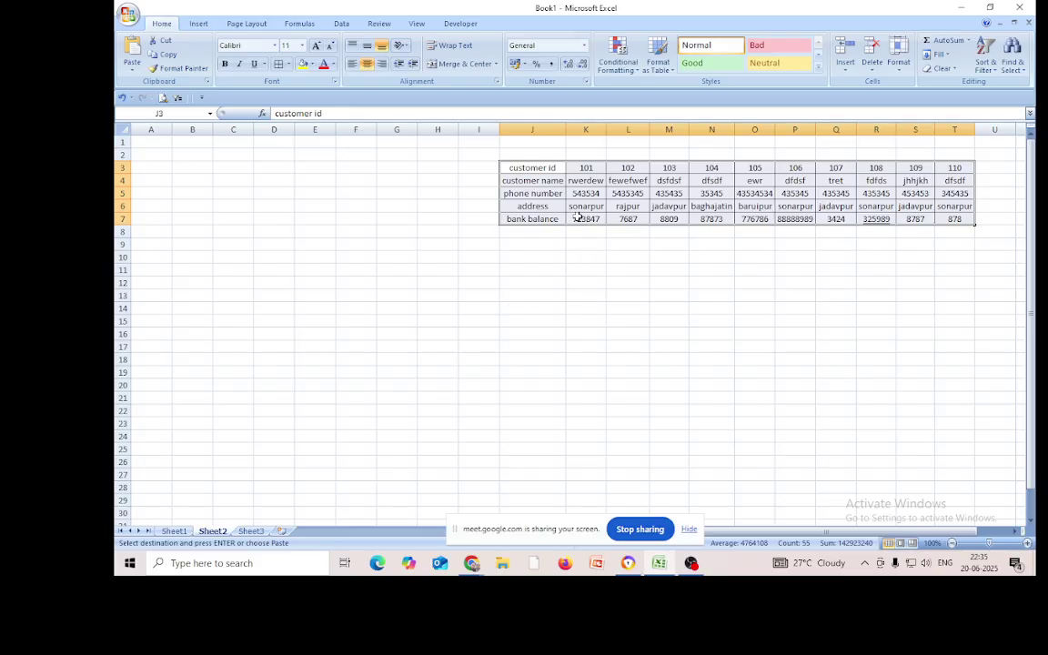
Copy the field labels J3:J7 into L11:L15 and autofit column L
{"action": "left_click_drag", "start_coordinate": [531, 168], "coordinate": [532, 219]}
{"action": "right_click", "coordinate": [533, 185]}
{"action": "left_click", "coordinate": [553, 209]}
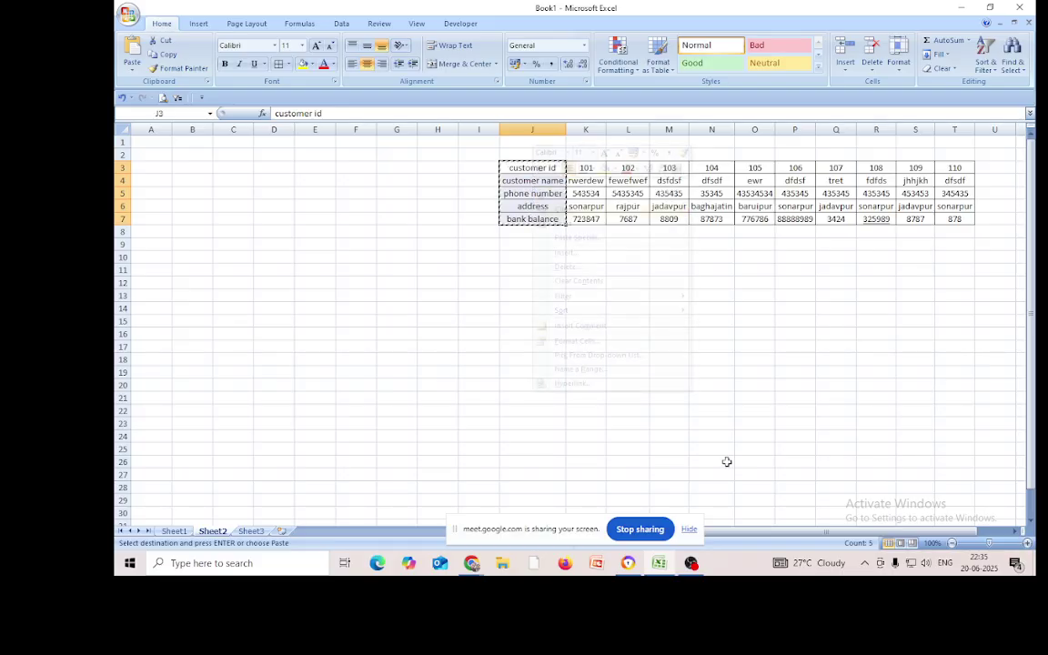
{"action": "left_click", "coordinate": [626, 270]}
{"action": "right_click", "coordinate": [628, 271]}
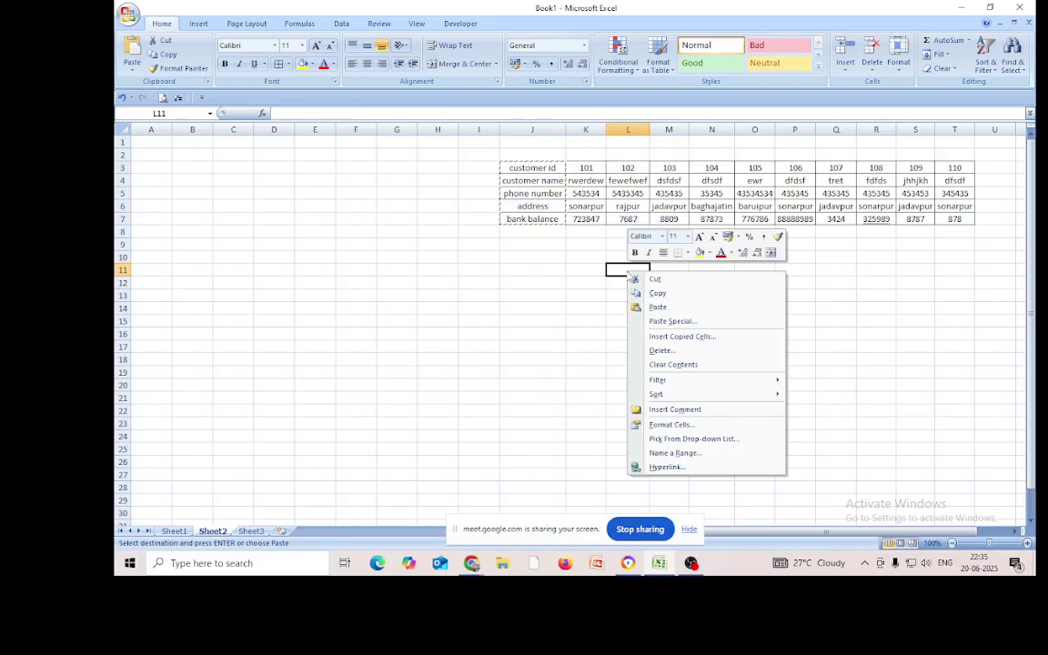
{"action": "left_click", "coordinate": [659, 310]}
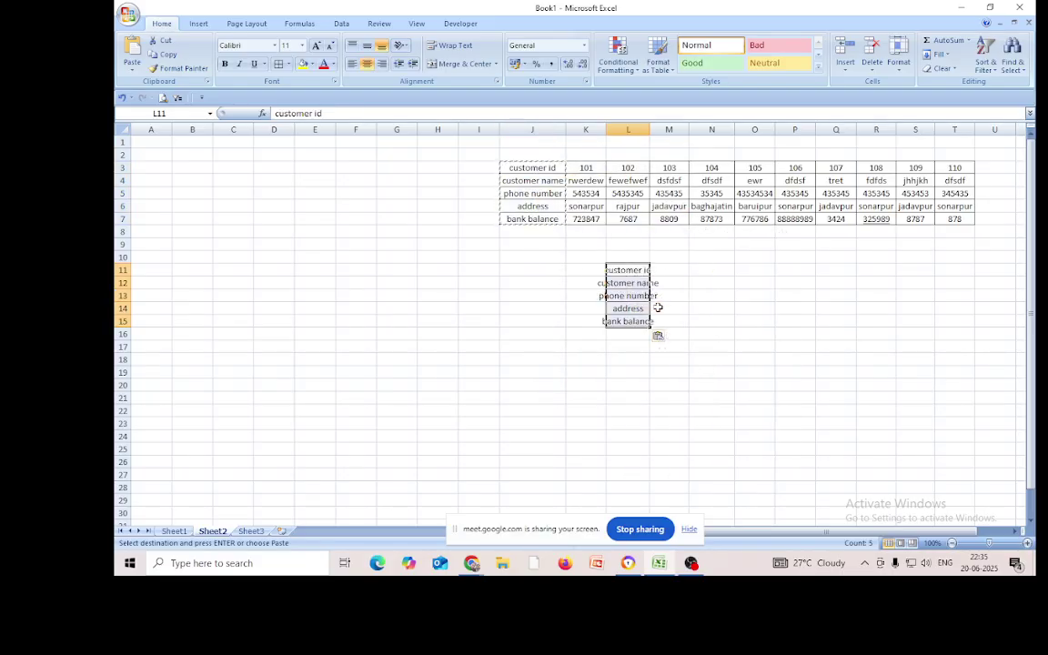
{"action": "double_click", "coordinate": [653, 129]}
{"action": "left_click", "coordinate": [707, 423]}
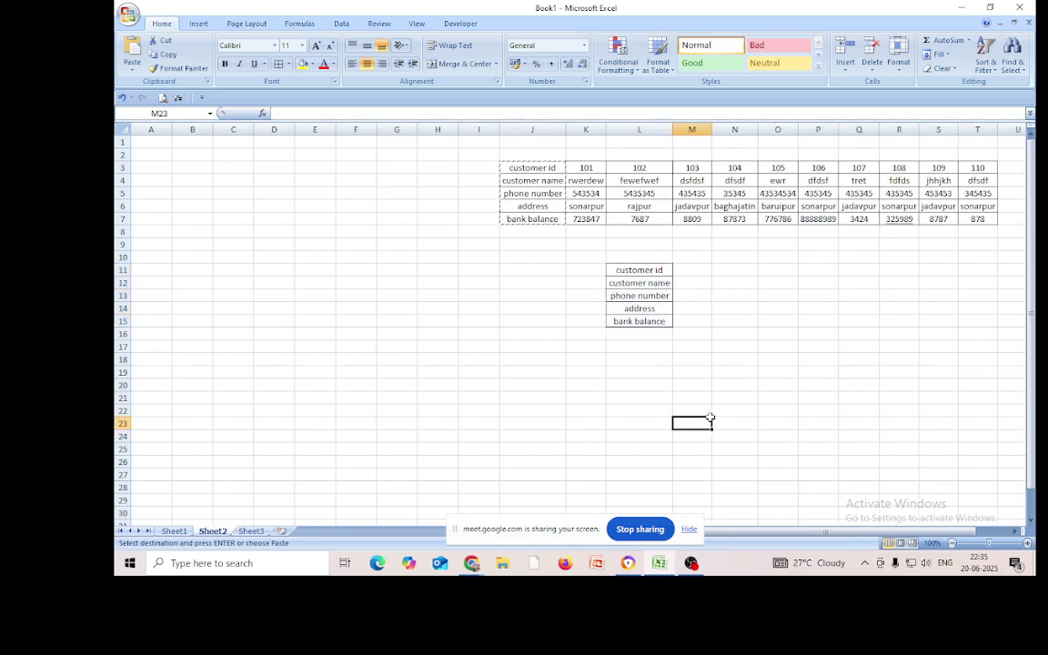
{"action": "left_click", "coordinate": [693, 283]}
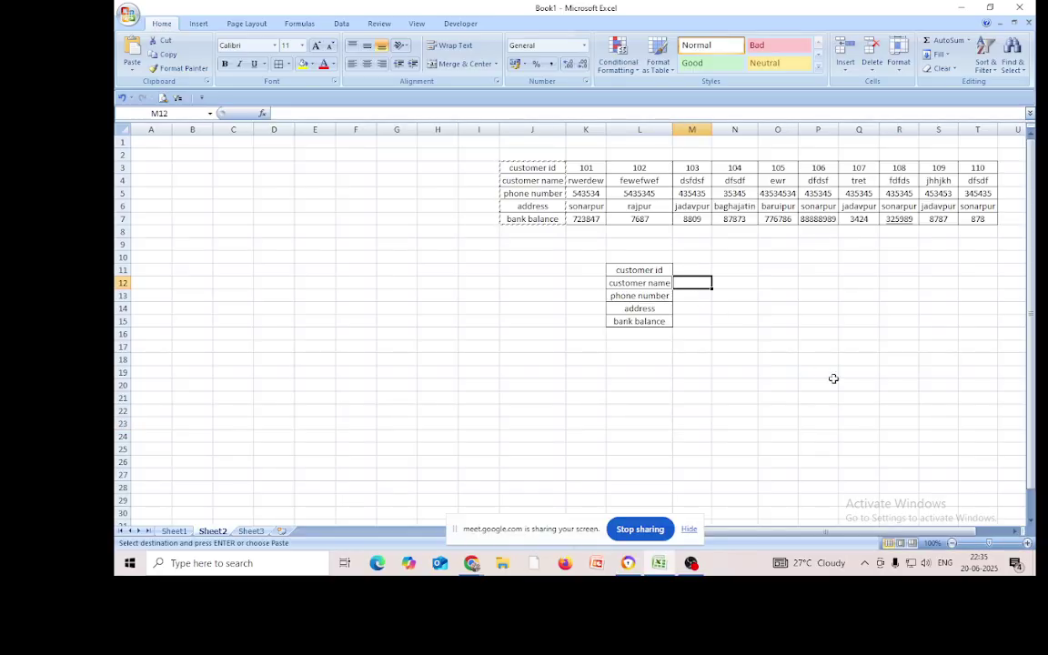
Enter =HLOOKUP(M11,J3:T7,2,0) in M12 to fetch the customer name
{"action": "type", "text": "="}
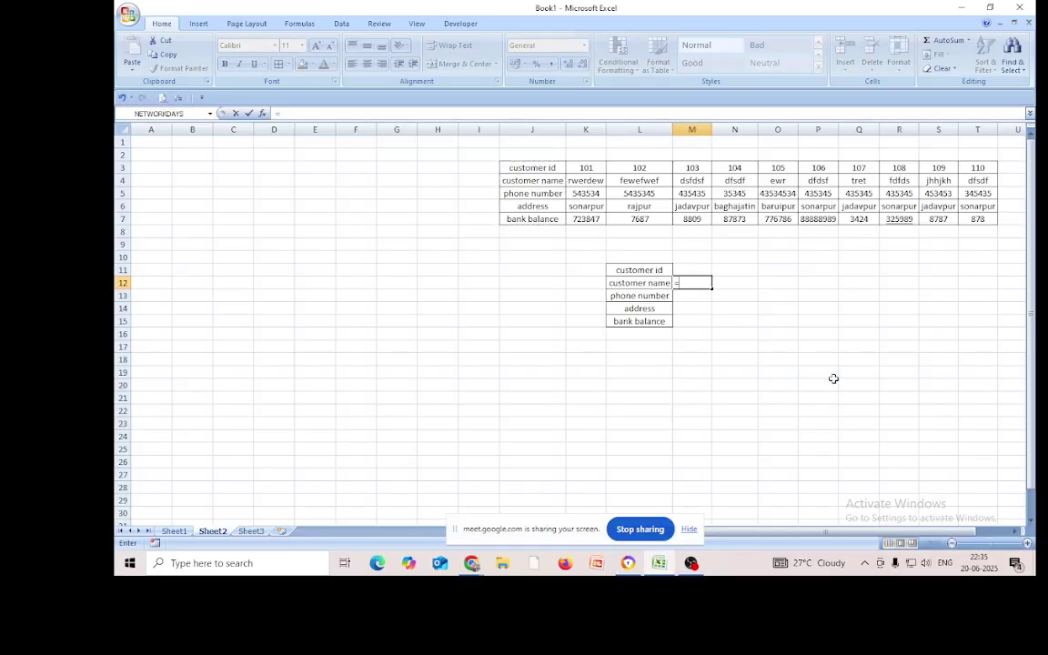
{"action": "type", "text": "hl"}
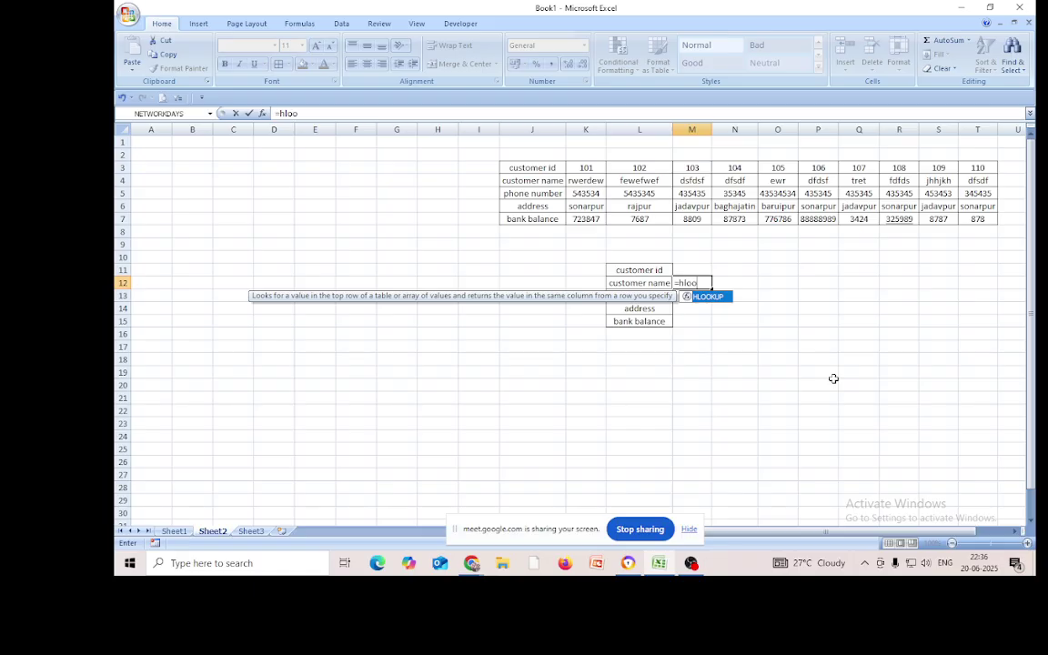
{"action": "type", "text": "oo"}
{"action": "double_click", "coordinate": [708, 297]}
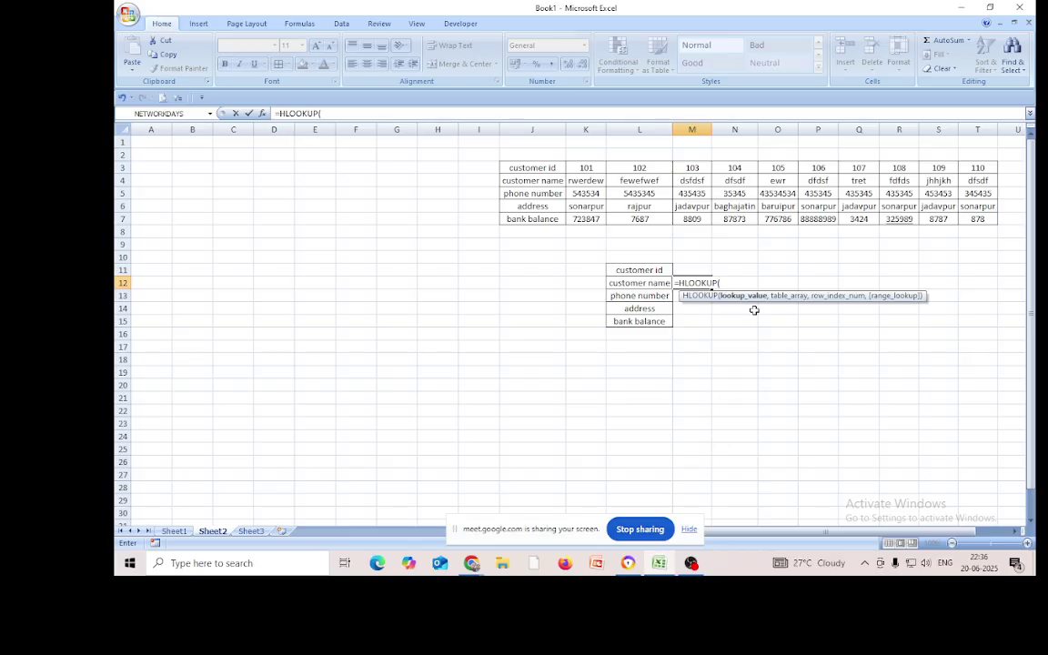
{"action": "left_click", "coordinate": [695, 269]}
{"action": "type", "text": ","}
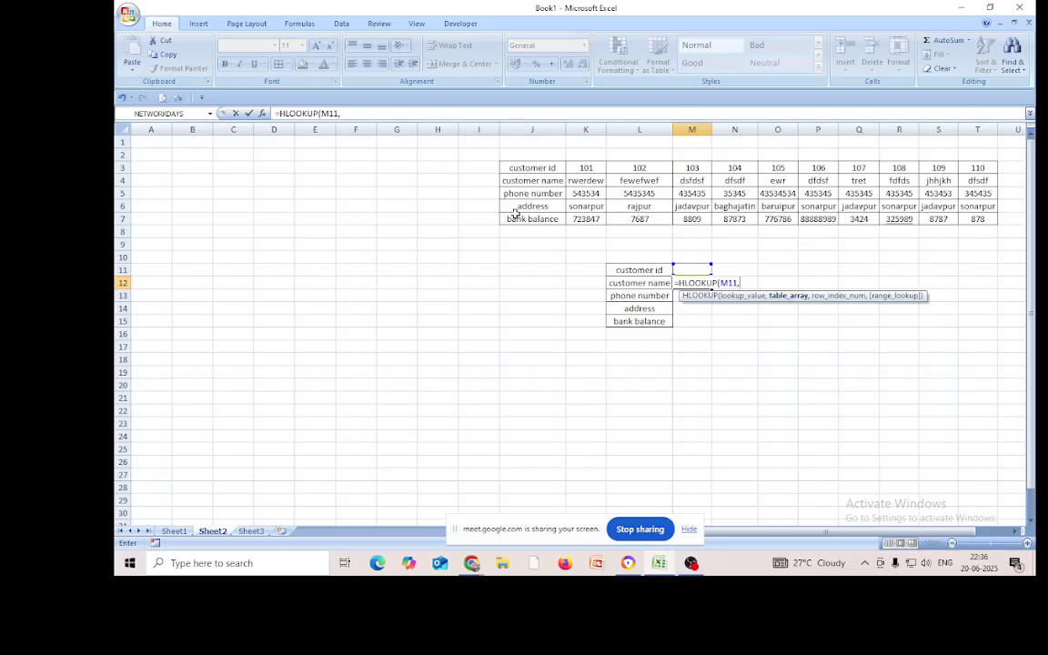
{"action": "left_click_drag", "start_coordinate": [537, 168], "coordinate": [975, 219]}
{"action": "type", "text": ","}
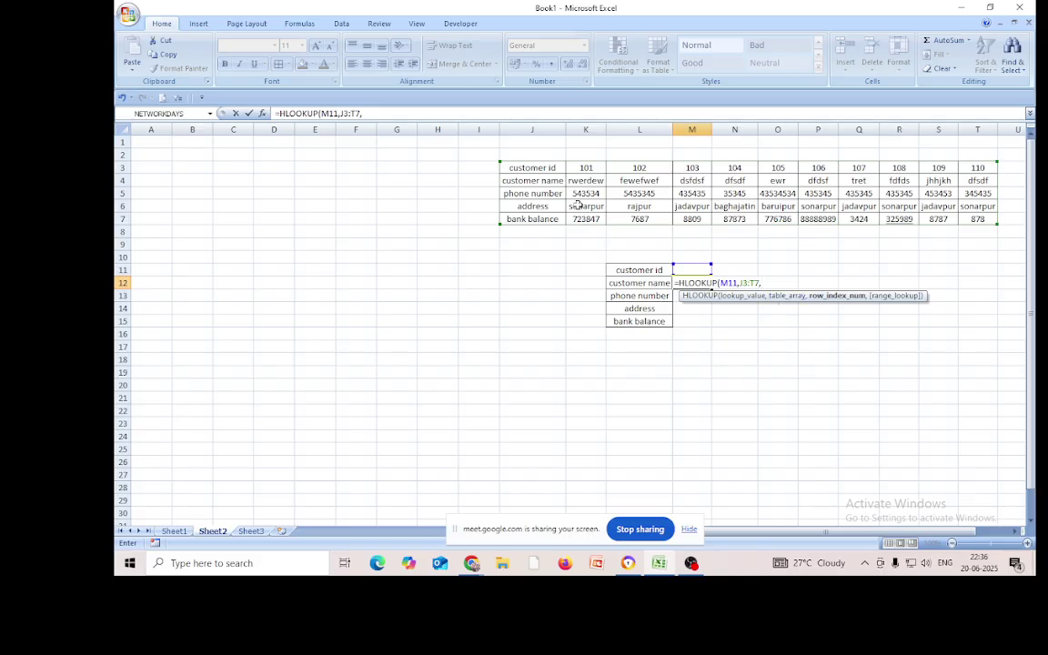
{"action": "type", "text": "2,0"}
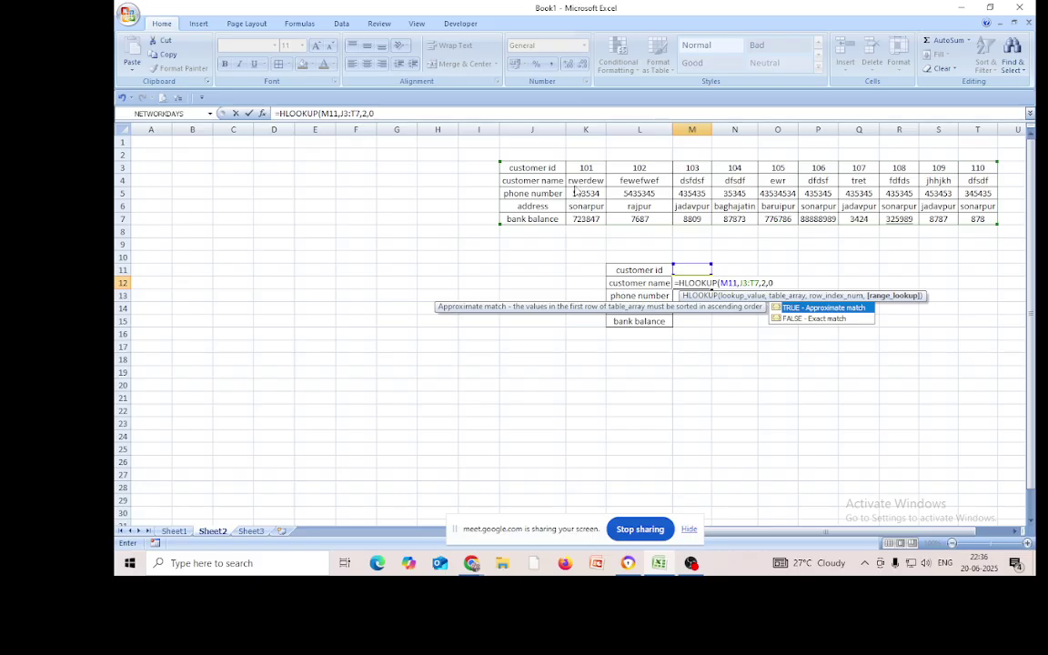
{"action": "type", "text": ")"}
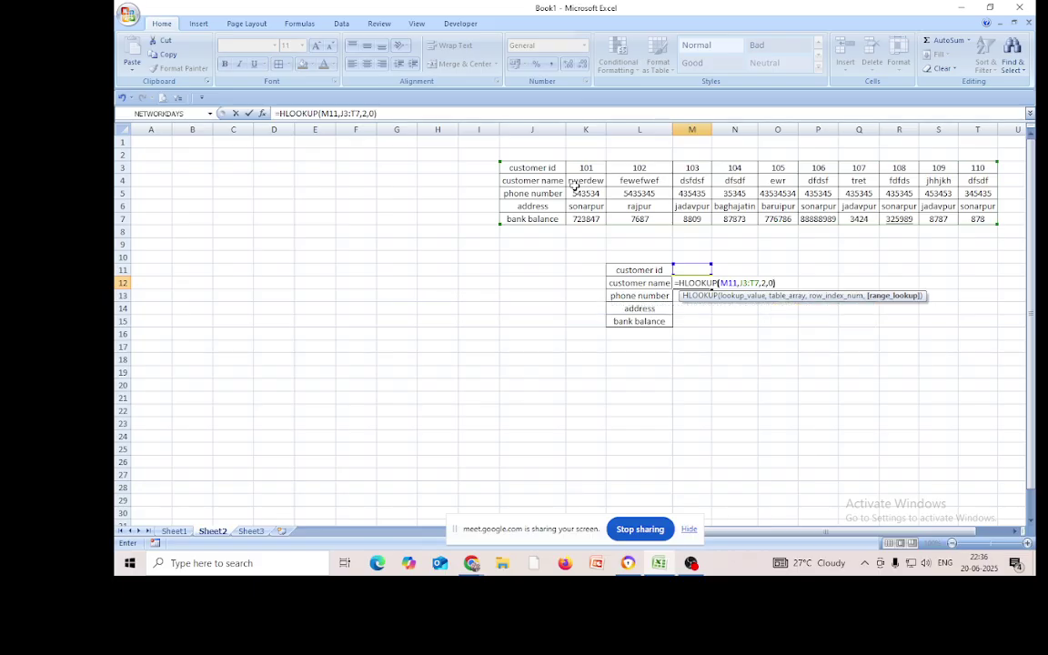
{"action": "key", "text": "Return"}
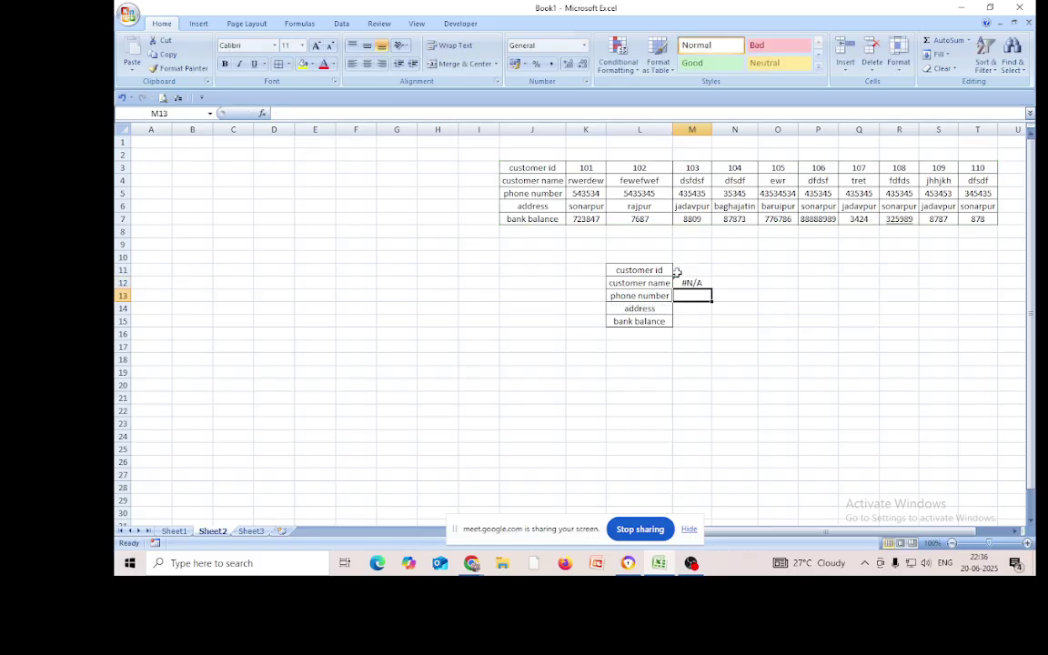
Enter customer id 104 in M11, then delete M12's lookup formula
{"action": "key", "text": "Up"}
{"action": "key", "text": "Up"}
{"action": "type", "text": "104"}
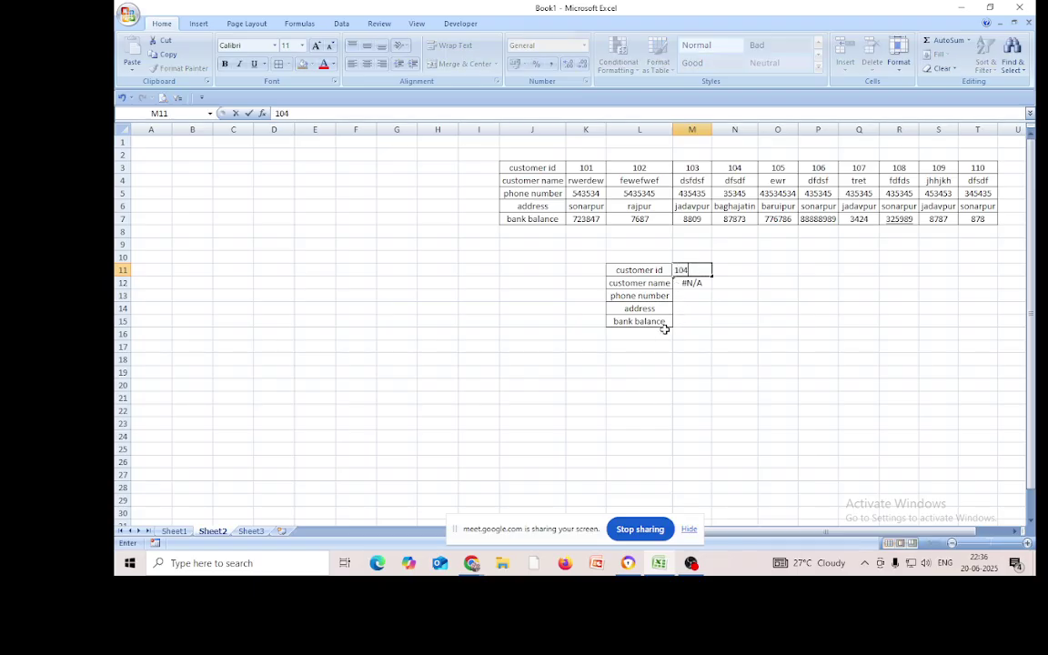
{"action": "key", "text": "Return"}
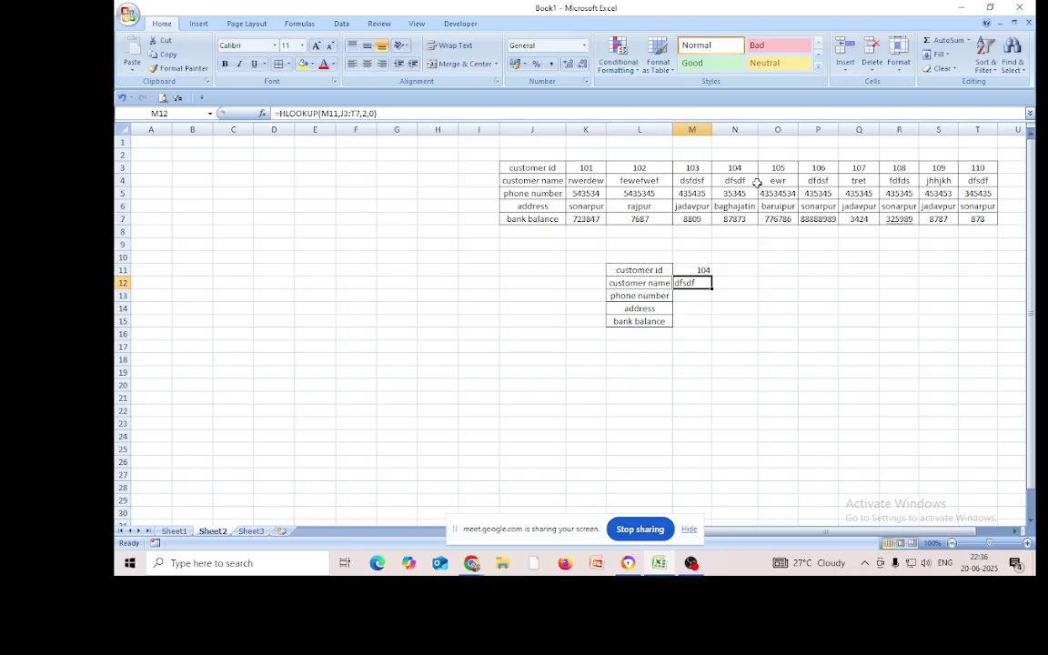
{"action": "left_click", "coordinate": [749, 309]}
{"action": "left_click", "coordinate": [703, 284]}
{"action": "key", "text": "Delete"}
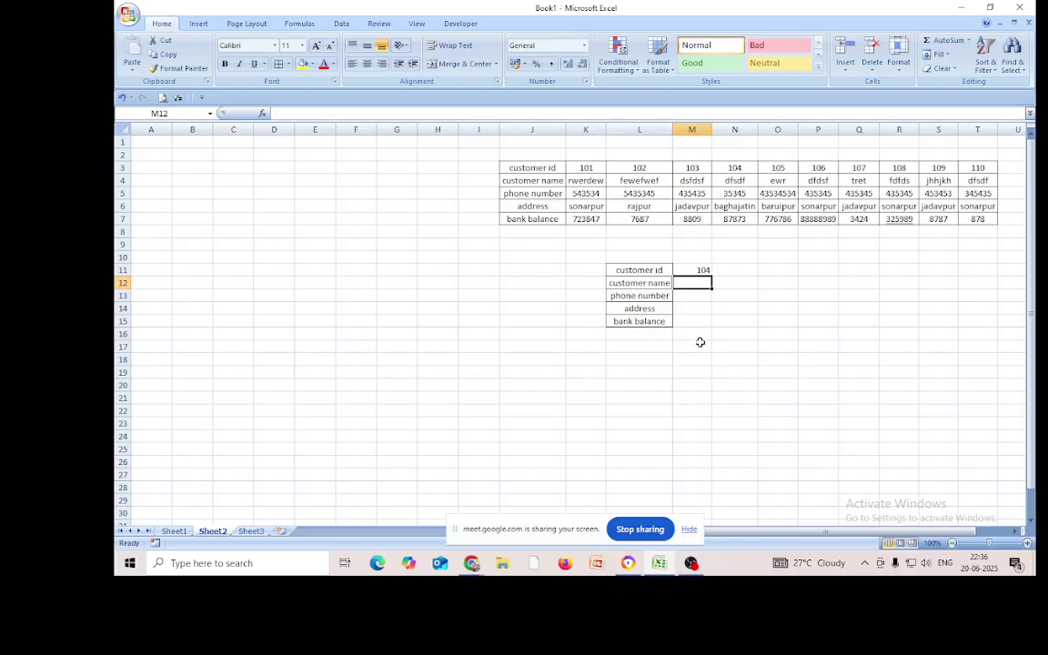
Start an =HLOOKUP( formula in M12 and close the popped-up news panel and Edge window
{"action": "type", "text": "="}
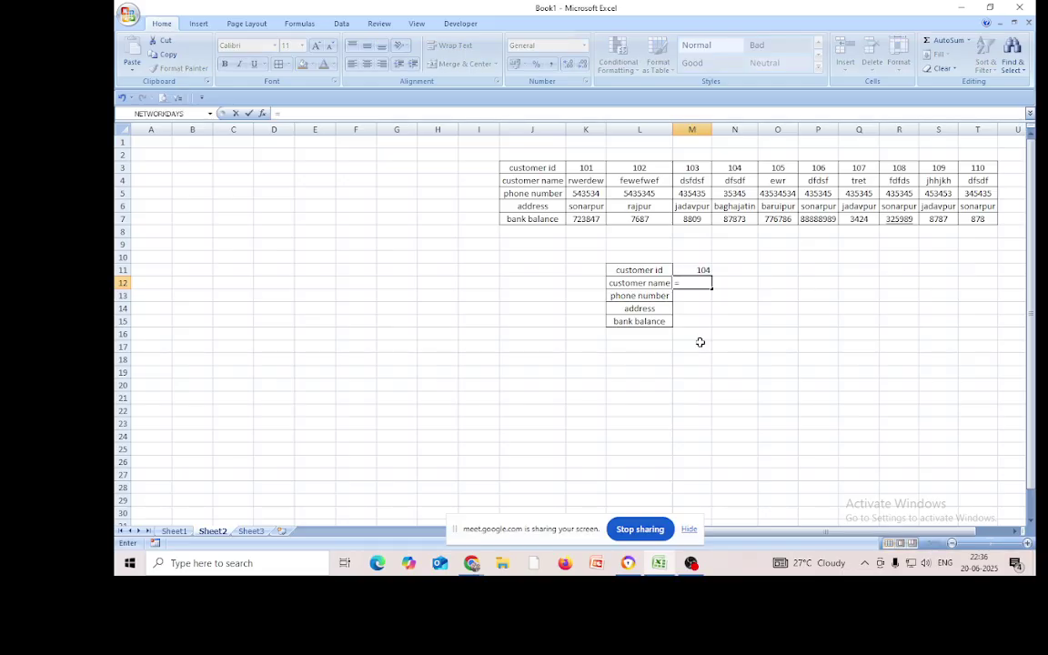
{"action": "type", "text": "hloo"}
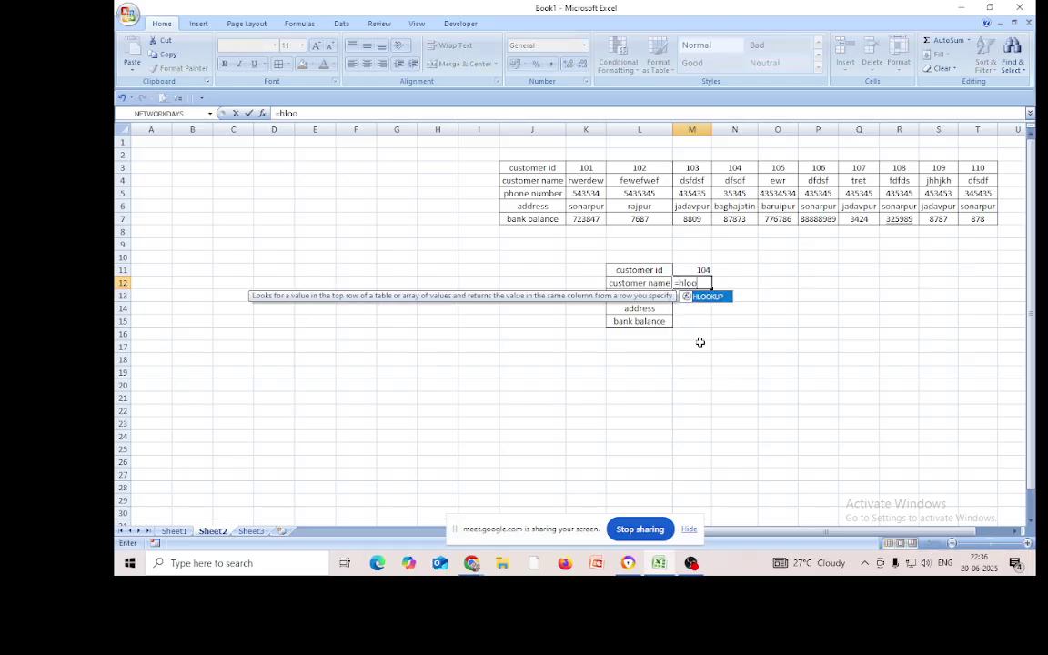
{"action": "double_click", "coordinate": [708, 298]}
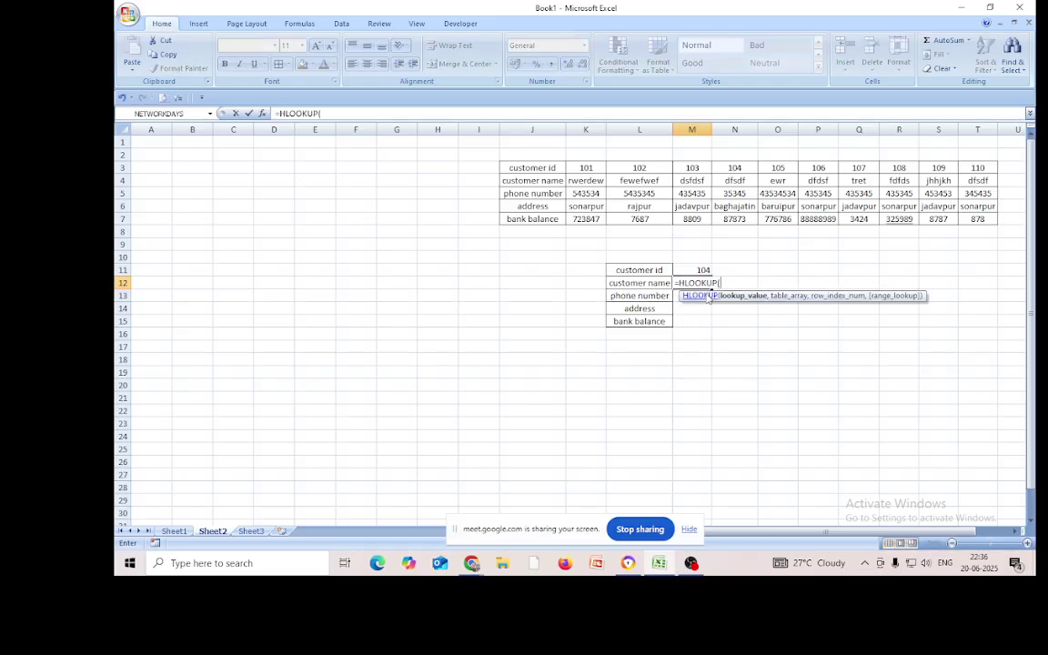
{"action": "mouse_move", "coordinate": [801, 563]}
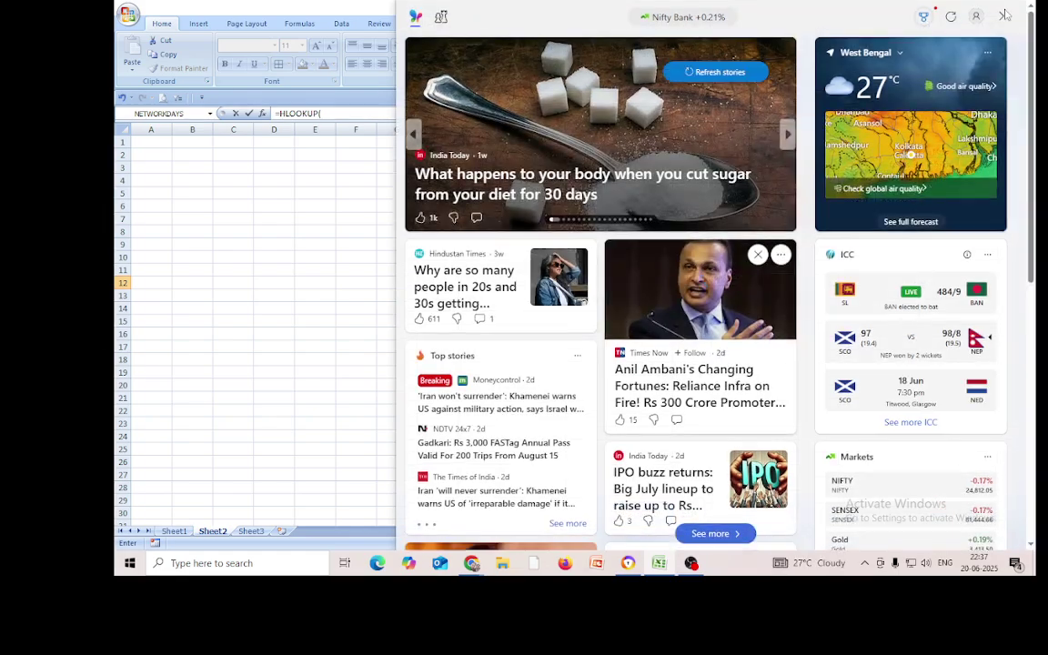
{"action": "left_click", "coordinate": [1001, 20]}
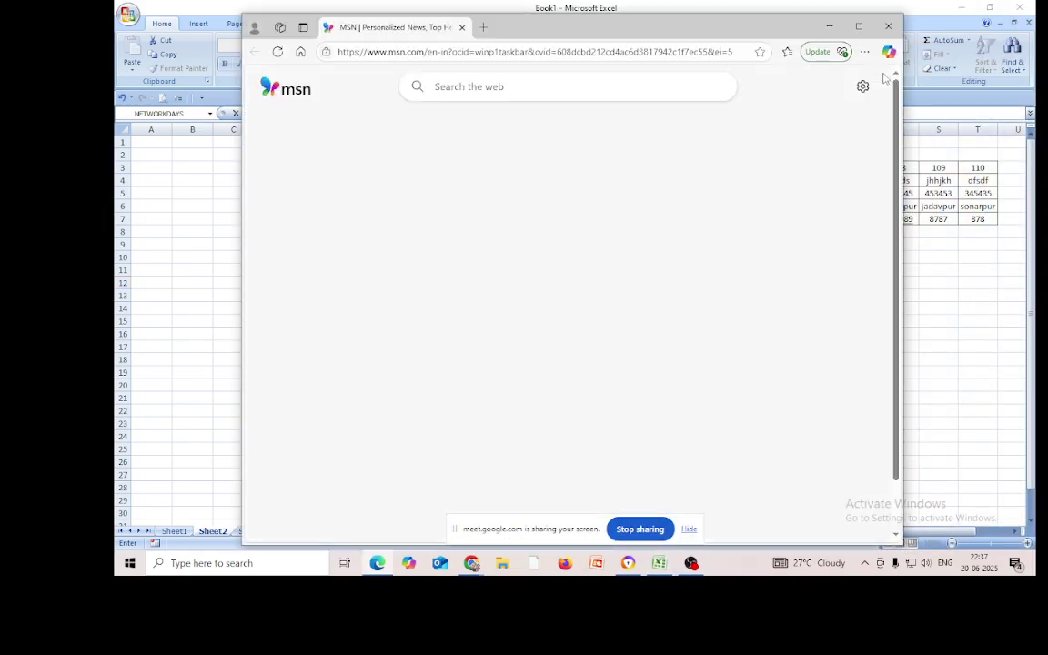
{"action": "left_click", "coordinate": [888, 26]}
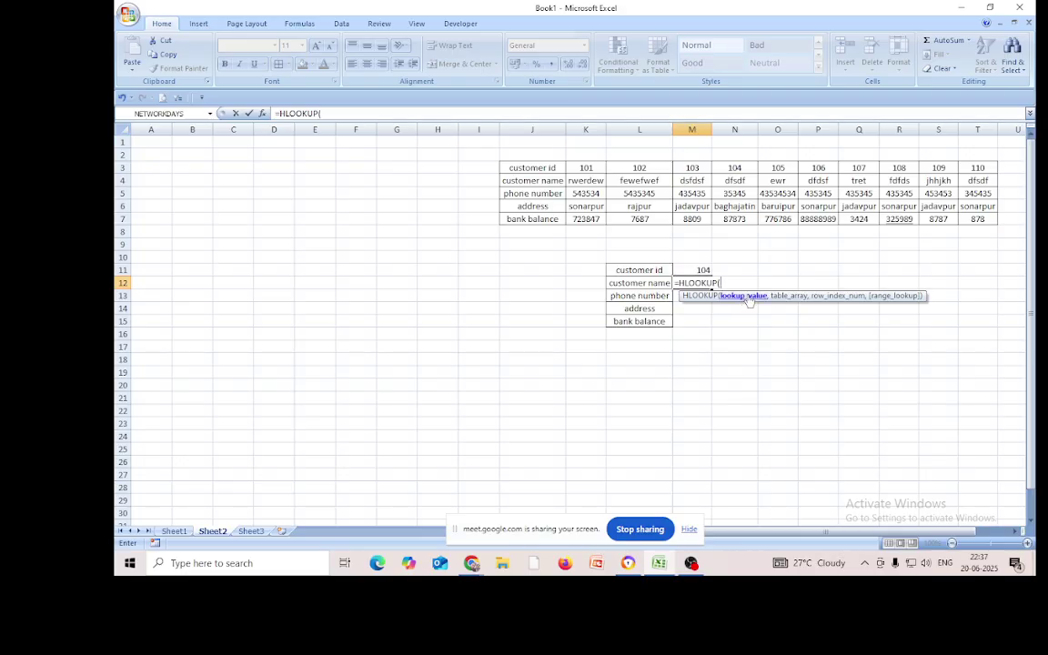
Complete M12 as =HLOOKUP(M11,J3:T7,2,0), returning dfsdf for id 104
{"action": "left_click", "coordinate": [703, 271]}
{"action": "type", "text": ","}
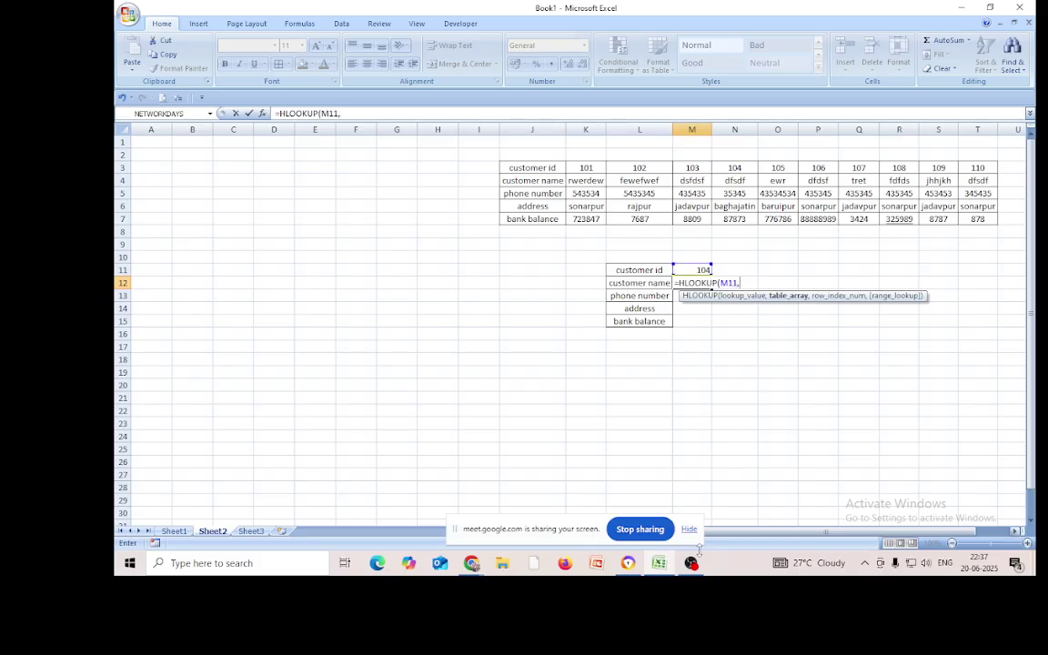
{"action": "left_click", "coordinate": [536, 169]}
{"action": "left_click_drag", "start_coordinate": [532, 169], "coordinate": [978, 219]}
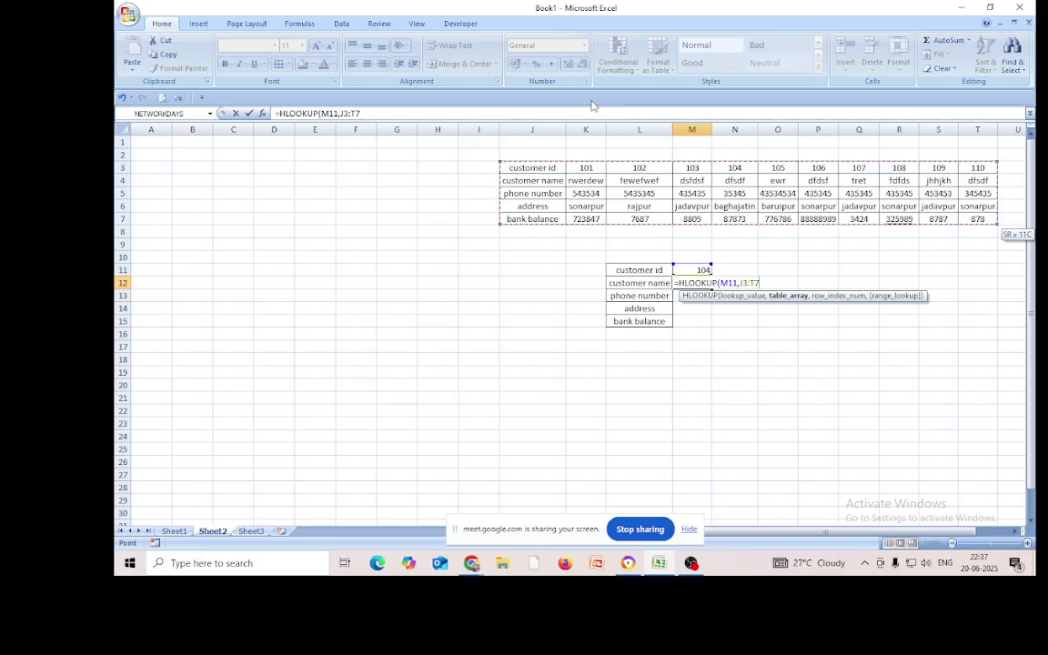
{"action": "type", "text": ","}
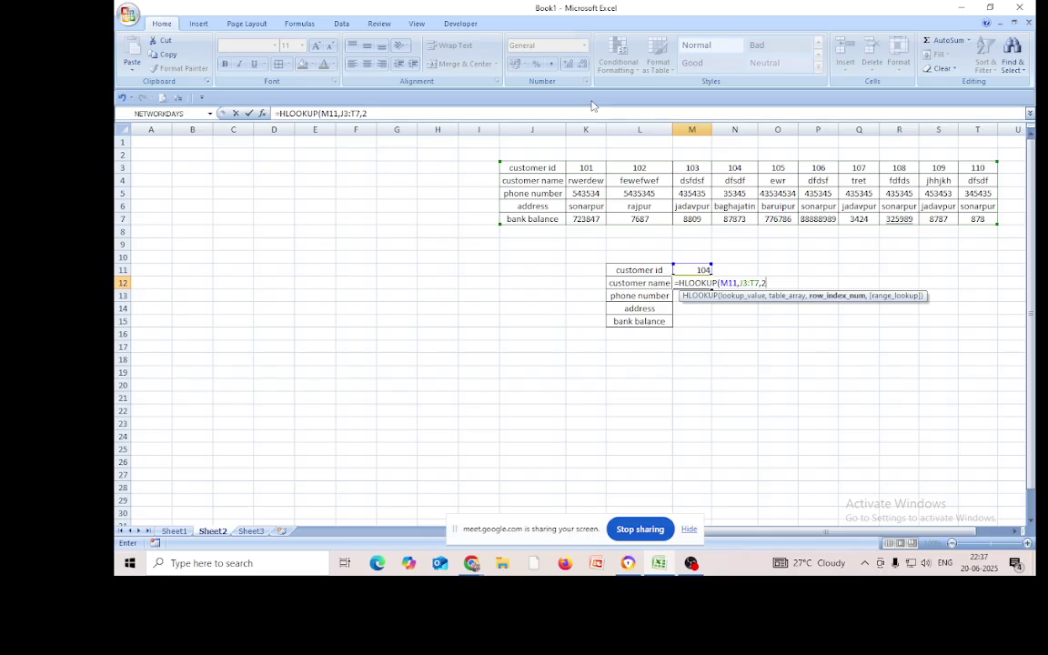
{"action": "type", "text": "2,"}
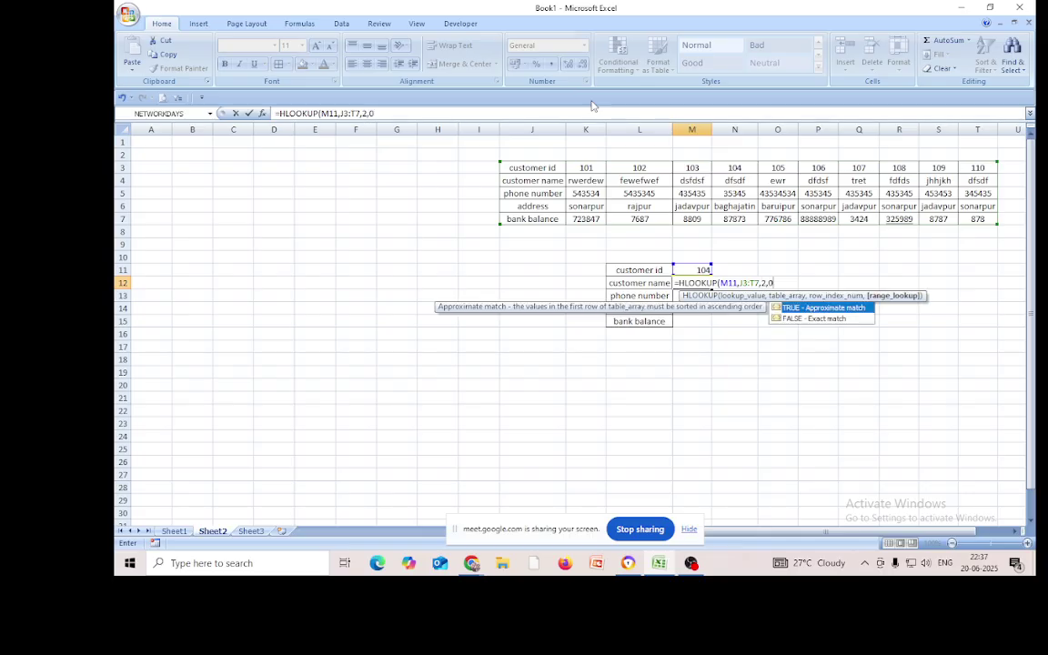
{"action": "type", "text": "0)"}
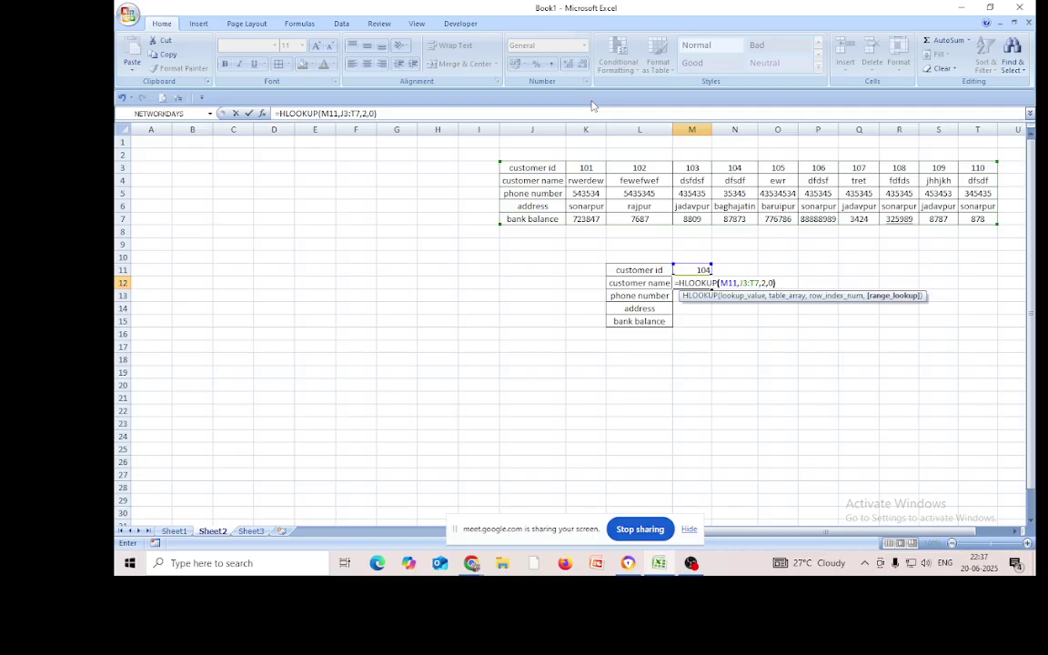
{"action": "key", "text": "Return"}
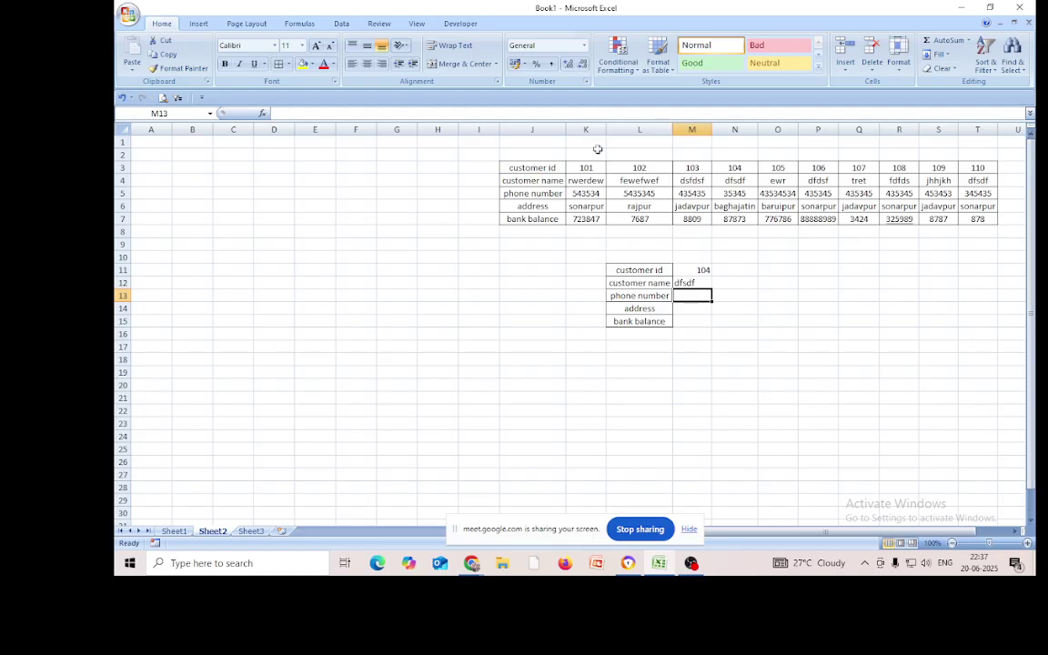
{"action": "key", "text": "Up"}
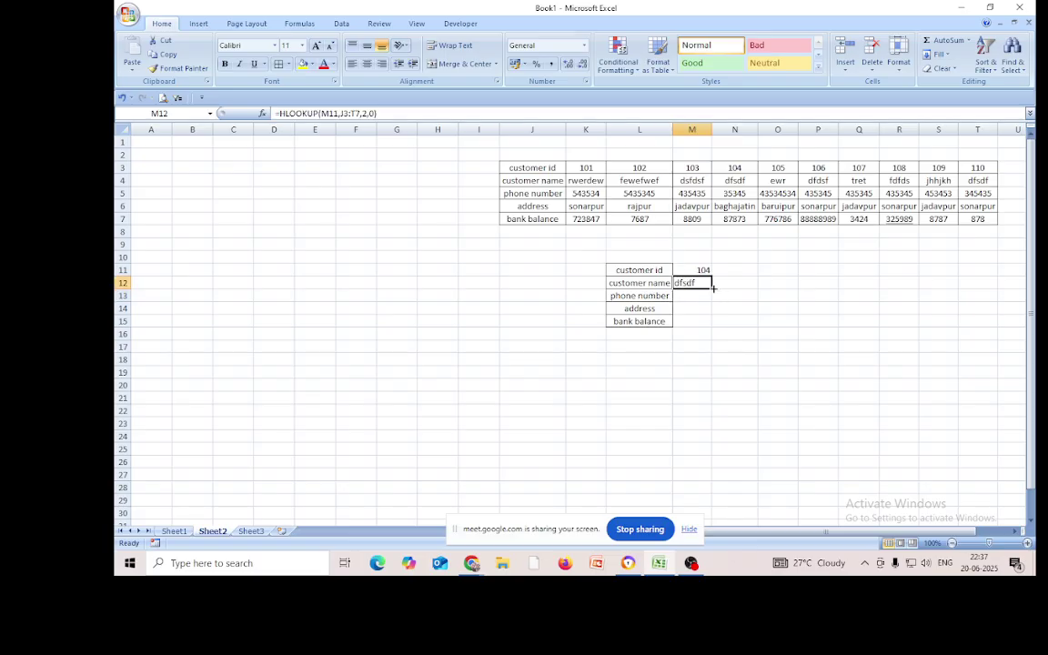
{"action": "left_click_drag", "start_coordinate": [713, 288], "coordinate": [713, 330]}
{"action": "left_click", "coordinate": [882, 378]}
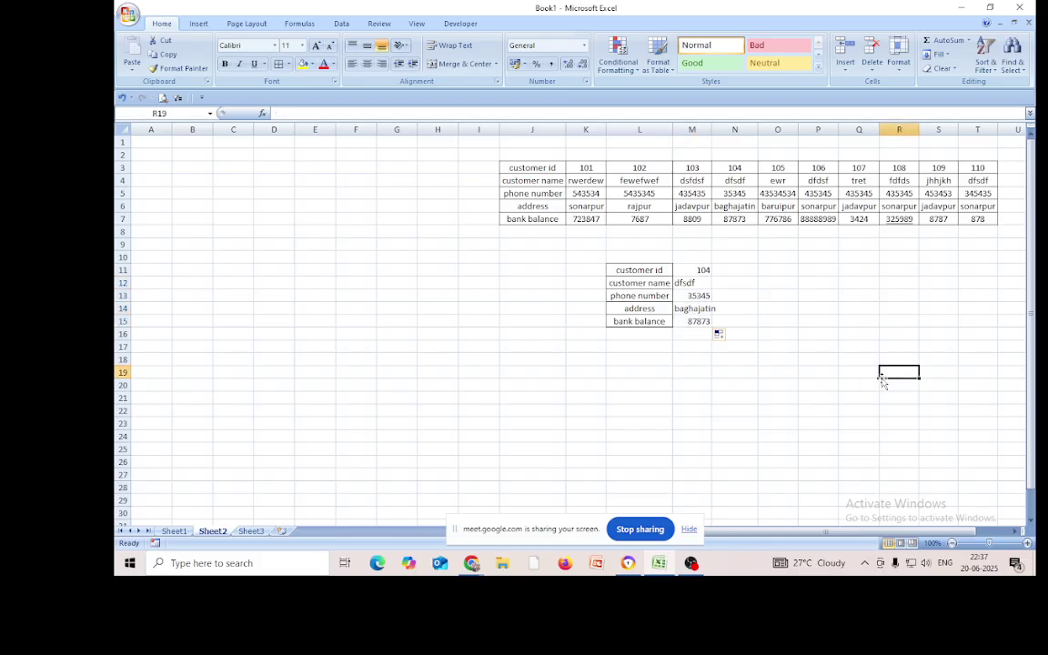
{"action": "left_click_drag", "start_coordinate": [697, 298], "coordinate": [697, 318]}
{"action": "key", "text": "Delete"}
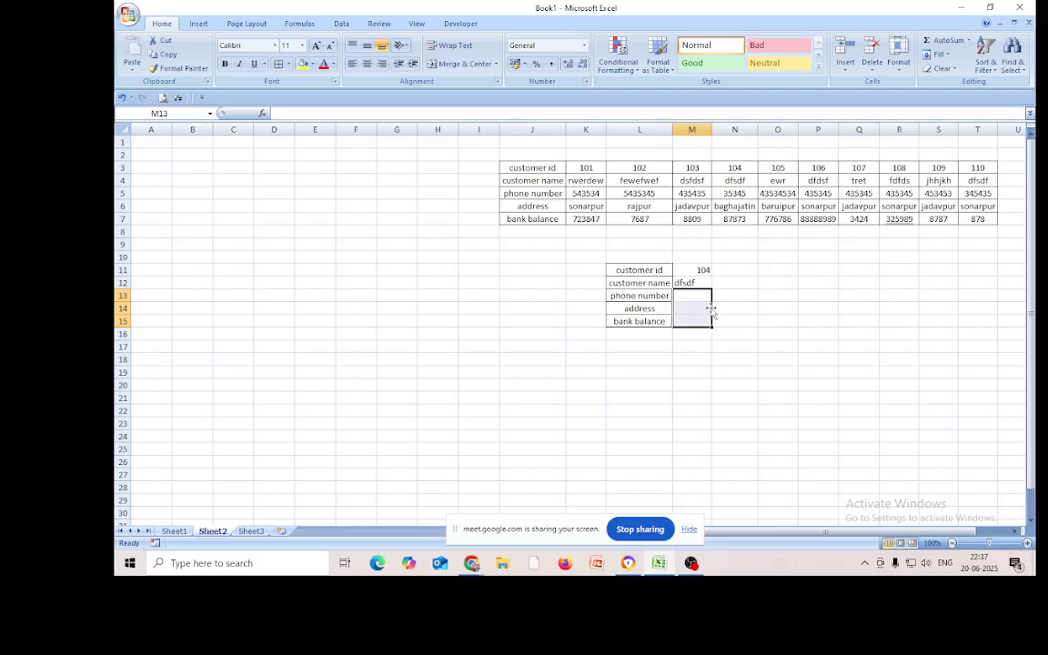
{"action": "left_click", "coordinate": [691, 285]}
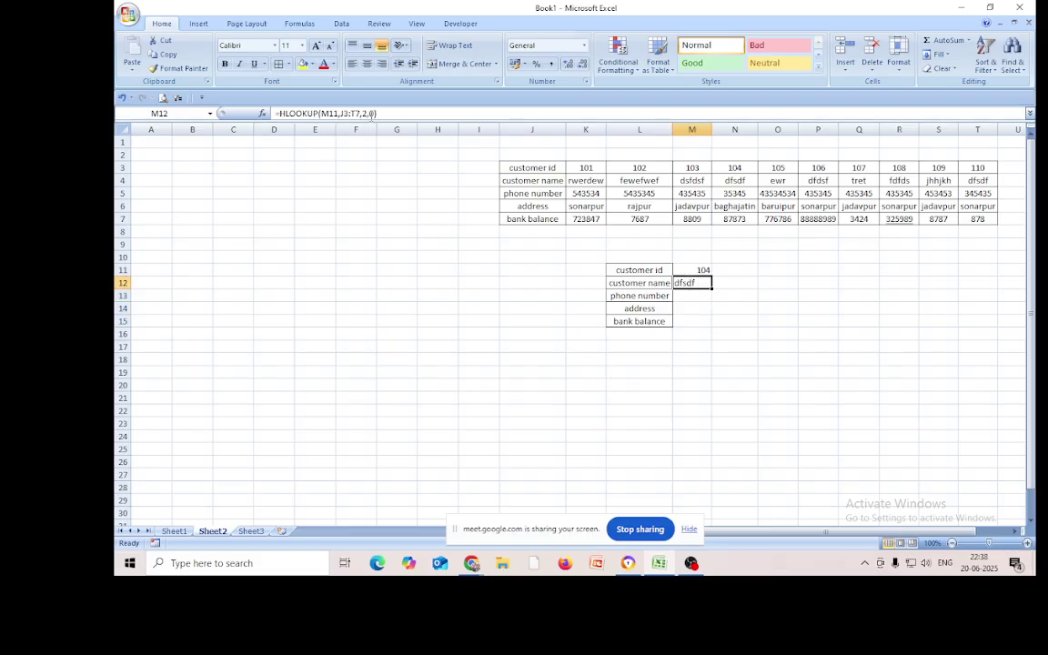
Replace M12's row index 2 with ROWS(J3:J4) and exact-match 0
{"action": "left_click", "coordinate": [362, 113]}
{"action": "key", "text": "BackSpace"}
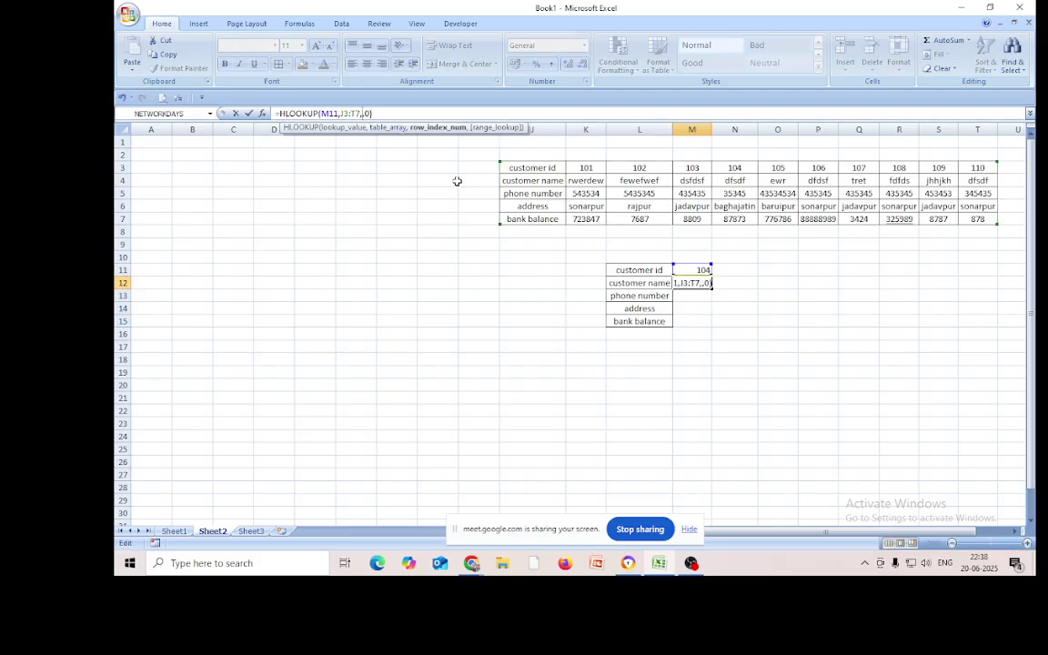
{"action": "type", "text": "rows"}
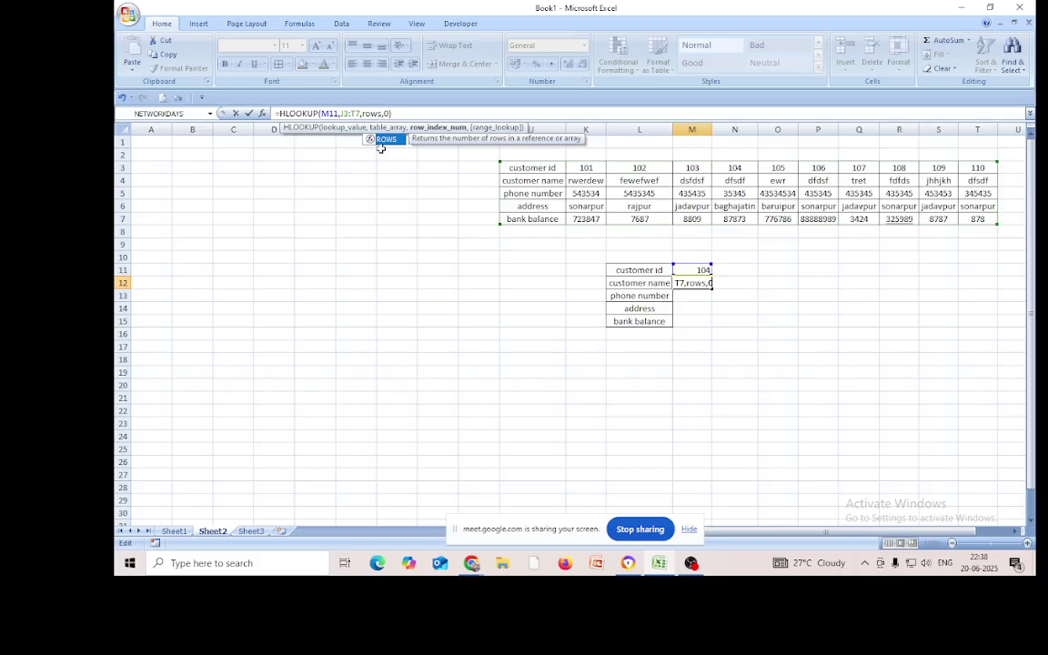
{"action": "key", "text": "Escape"}
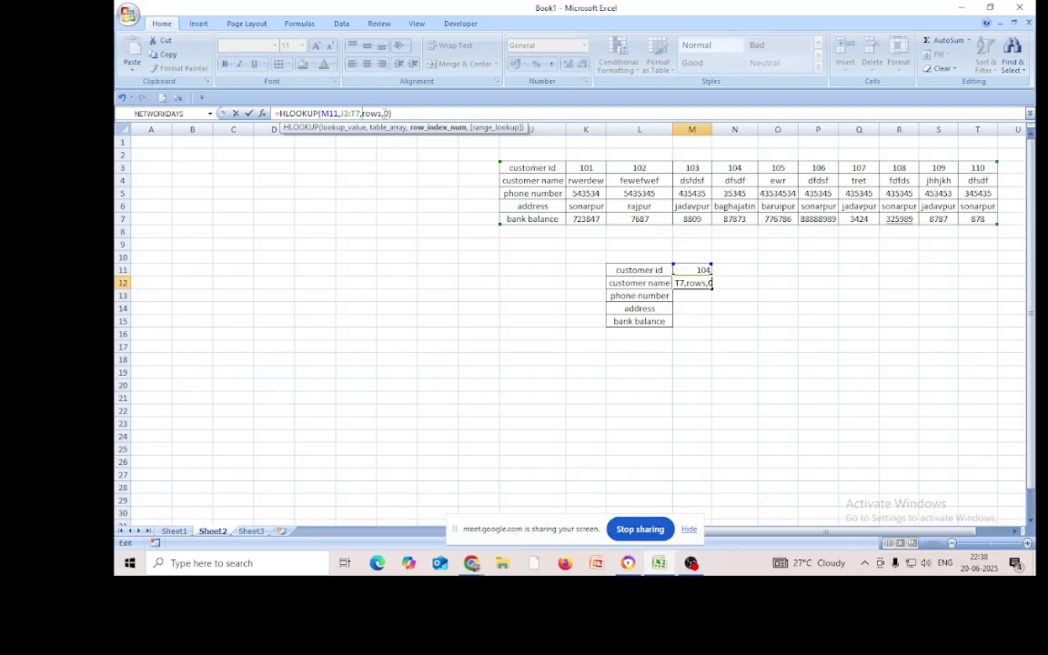
{"action": "left_click", "coordinate": [385, 114]}
{"action": "key", "text": "BackSpace"}
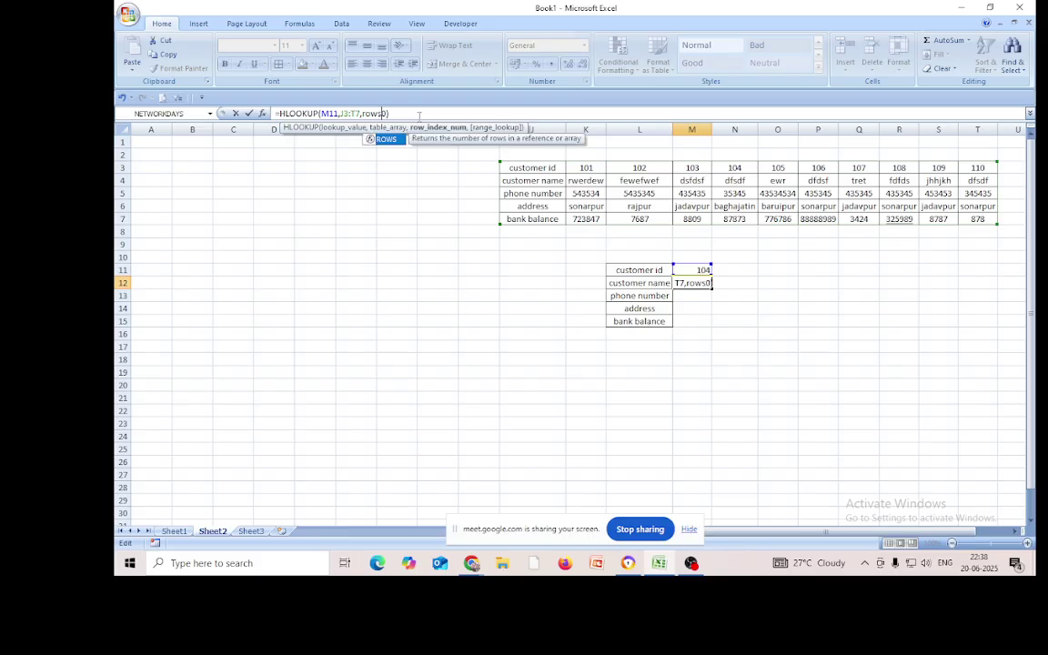
{"action": "type", "text": "("}
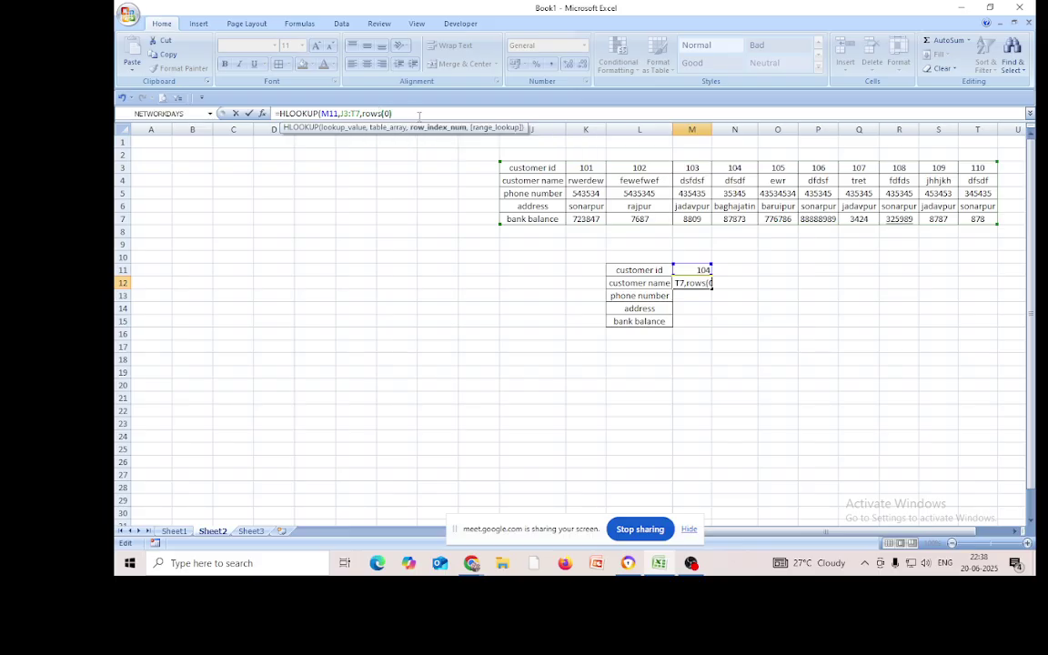
{"action": "left_click_drag", "start_coordinate": [507, 168], "coordinate": [515, 184]}
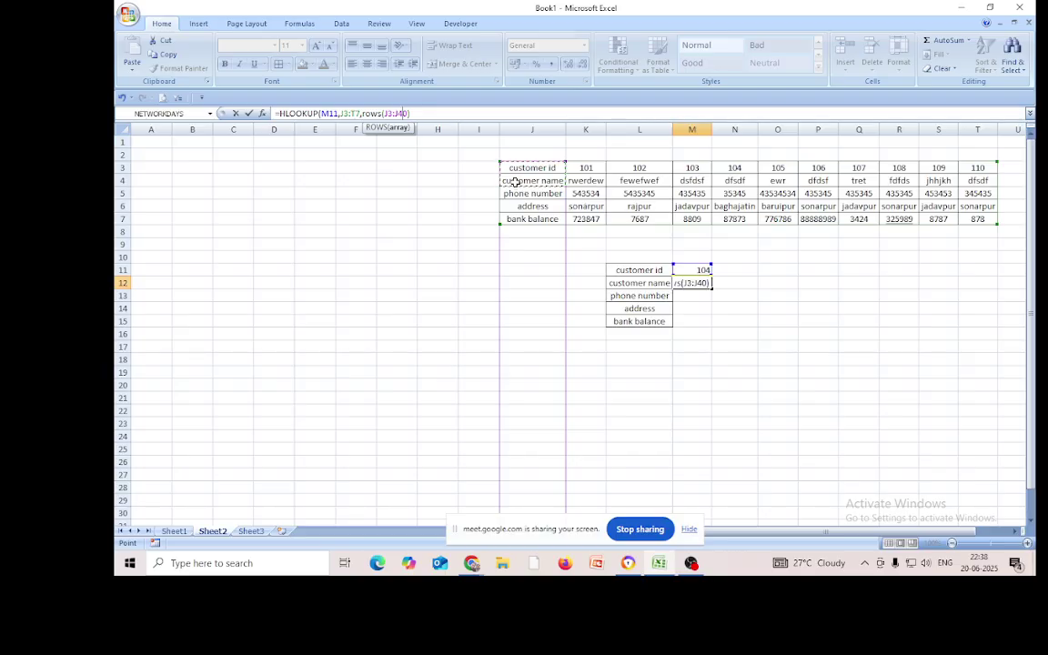
{"action": "left_click", "coordinate": [411, 112]}
{"action": "key", "text": "BackSpace"}
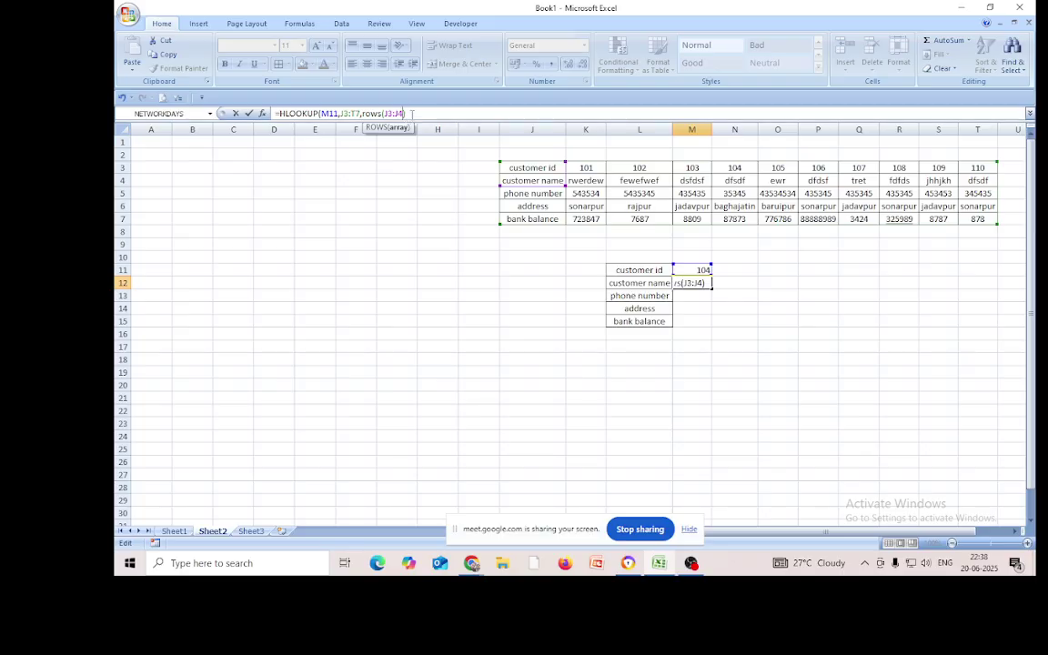
{"action": "left_click", "coordinate": [411, 114]}
{"action": "type", "text": ","}
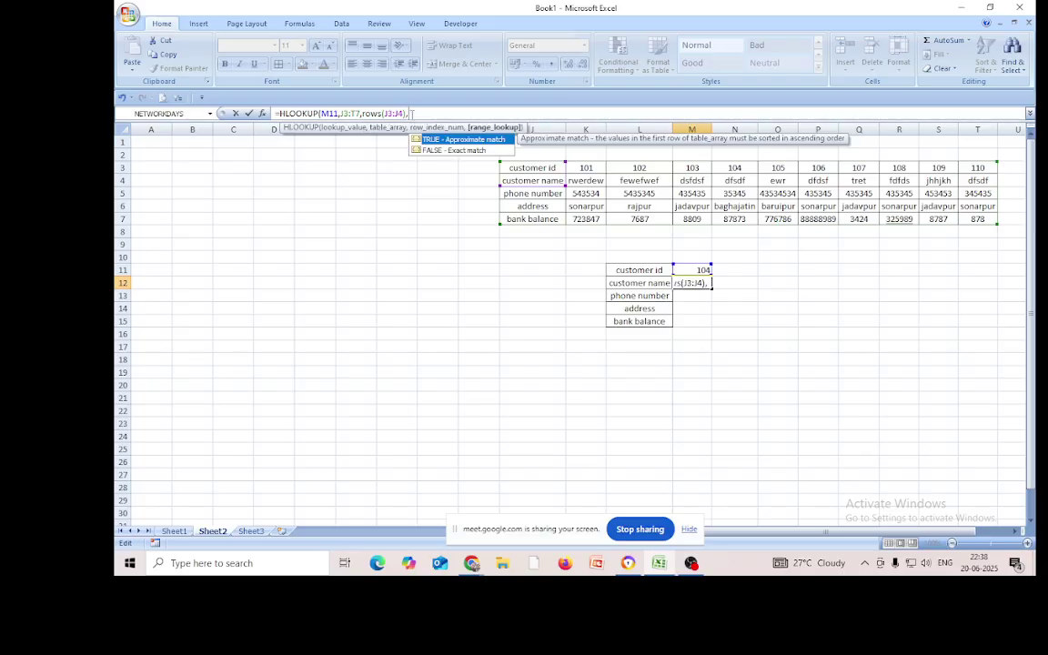
{"action": "type", "text": "0)"}
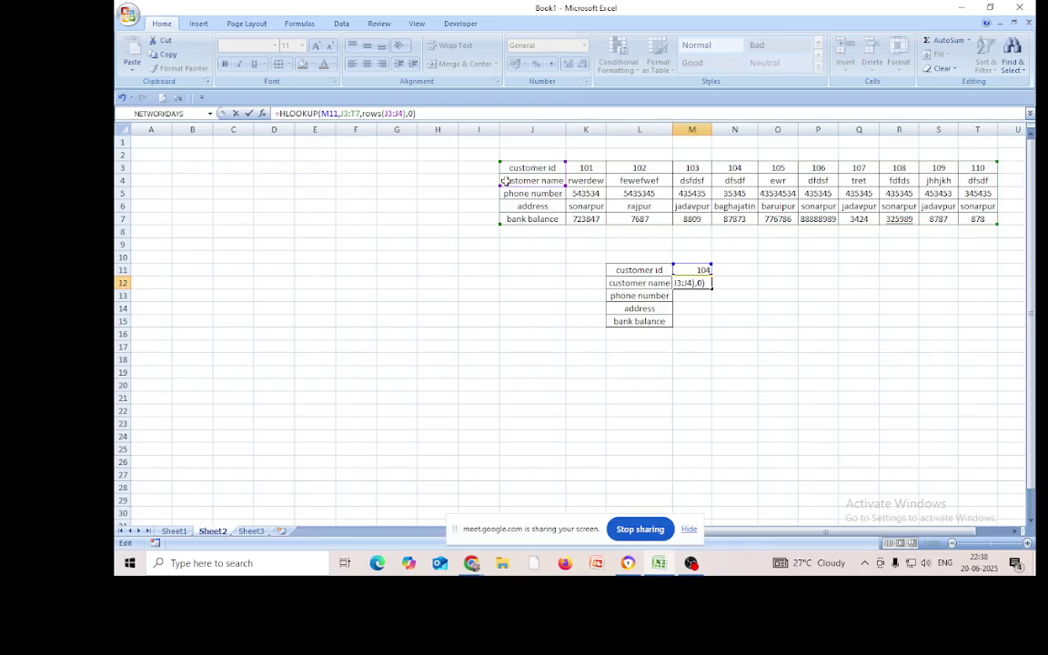
Make M12's formula =HLOOKUP($M$11,$J$3:$T$7,ROWS($J$3:J4),0) with absolute references
{"action": "left_click", "coordinate": [389, 114]}
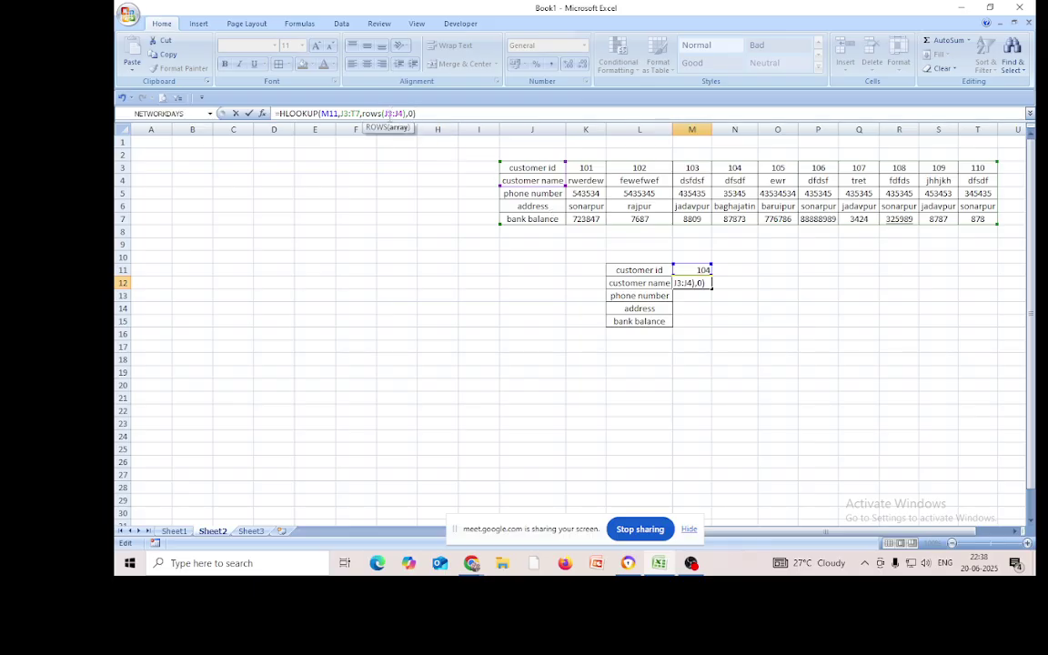
{"action": "key", "text": "F4"}
{"action": "left_click", "coordinate": [356, 114]}
{"action": "key", "text": "F4"}
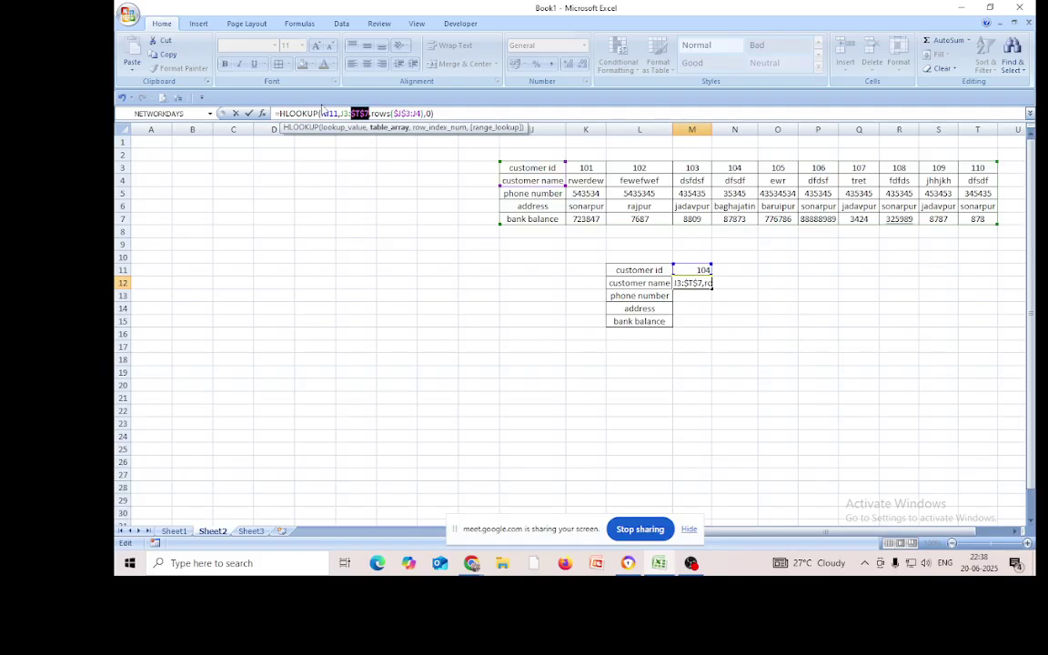
{"action": "type", "text": "d"}
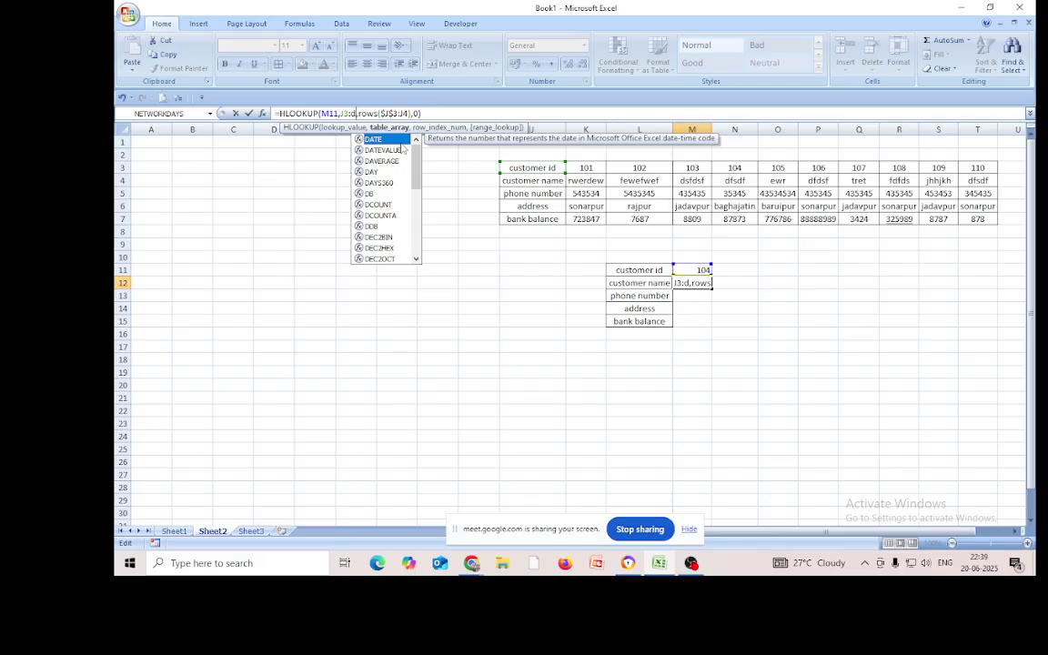
{"action": "key", "text": "BackSpace"}
{"action": "key", "text": "BackSpace"}
{"action": "key", "text": "BackSpace"}
{"action": "key", "text": "BackSpace"}
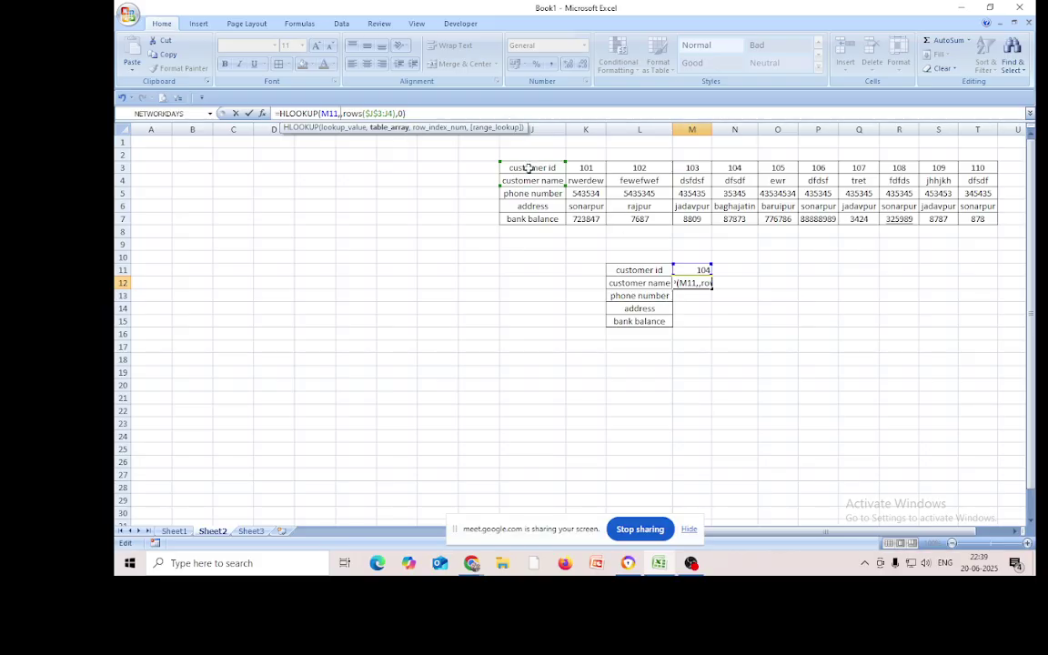
{"action": "left_click_drag", "start_coordinate": [533, 169], "coordinate": [972, 227]}
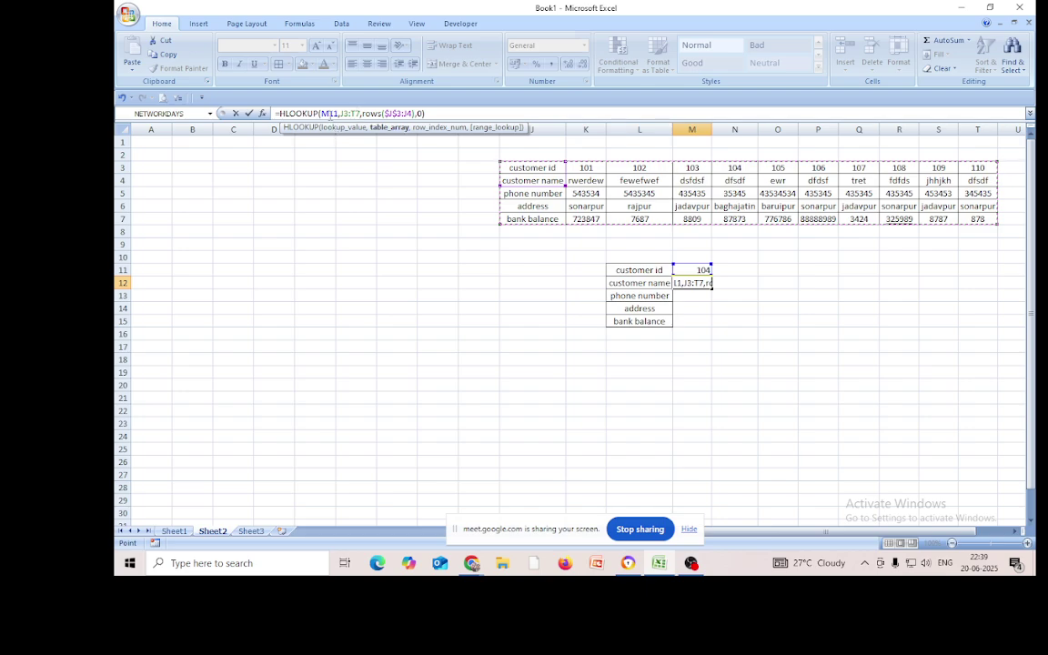
{"action": "left_click", "coordinate": [344, 113]}
{"action": "key", "text": "F4"}
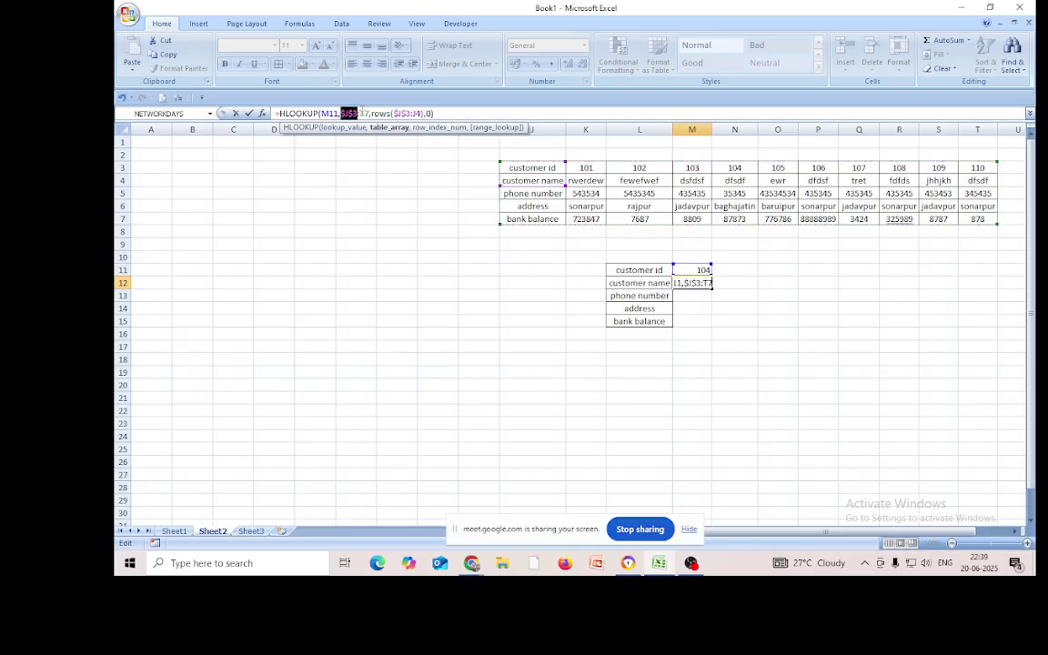
{"action": "left_click", "coordinate": [361, 113]}
{"action": "key", "text": "F4"}
{"action": "left_click", "coordinate": [330, 113]}
{"action": "key", "text": "F4"}
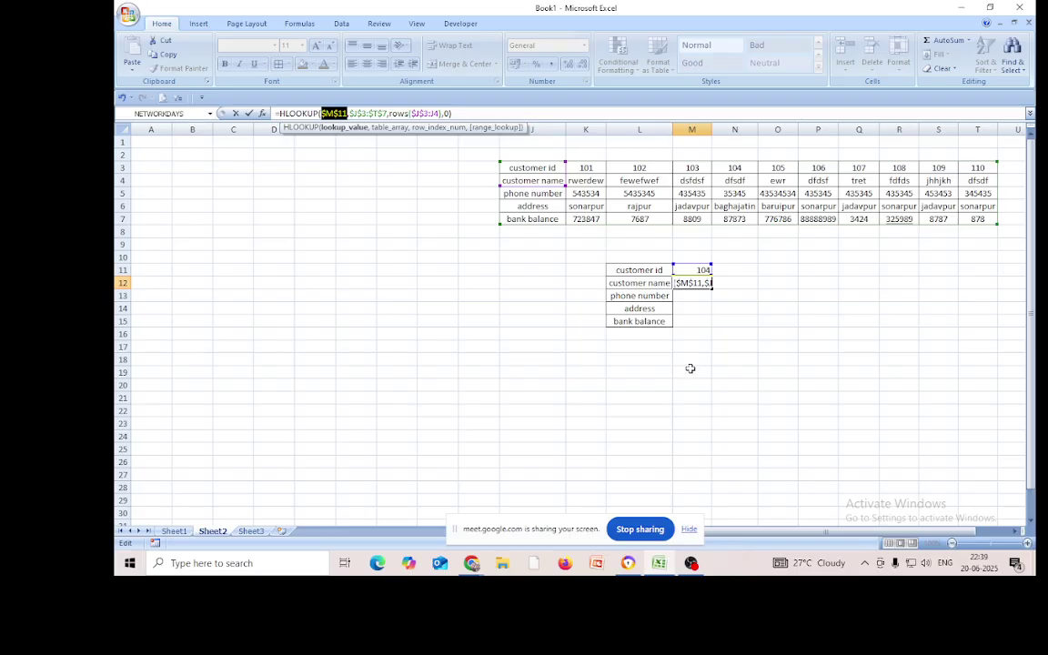
{"action": "key", "text": "Return"}
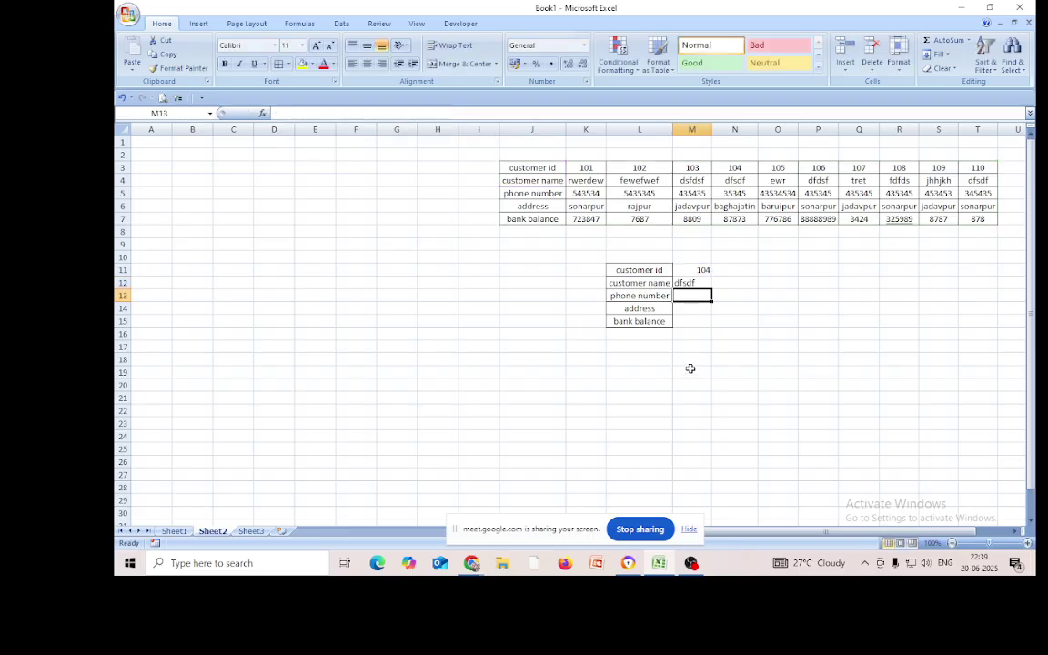
Fill M12's lookup down to M15 for phone, address and balance
{"action": "left_click", "coordinate": [686, 284]}
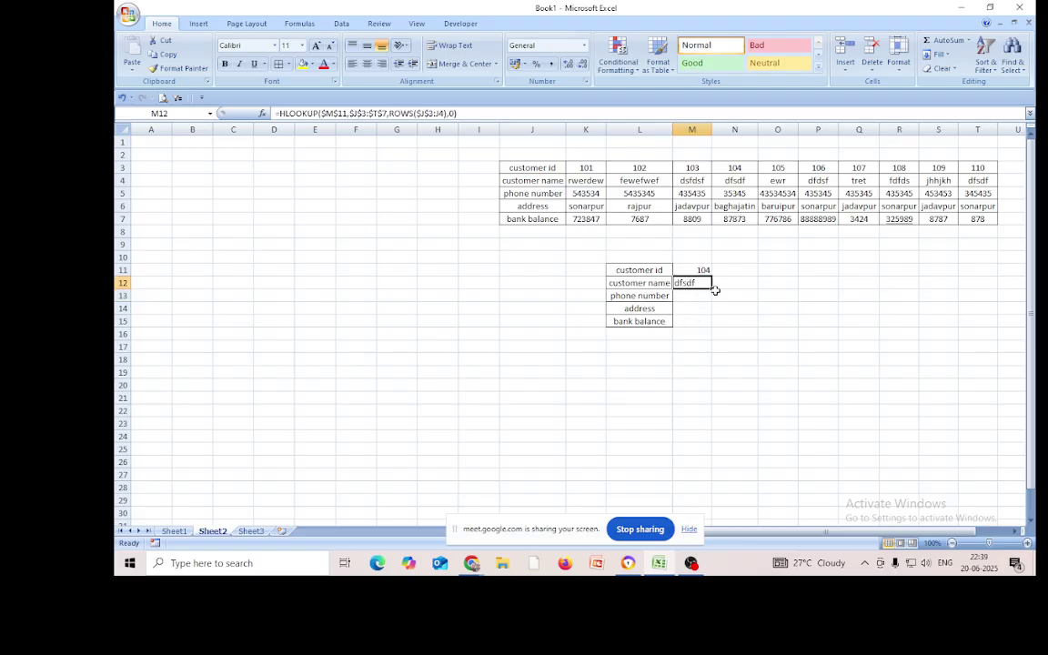
{"action": "left_click_drag", "start_coordinate": [713, 290], "coordinate": [709, 323]}
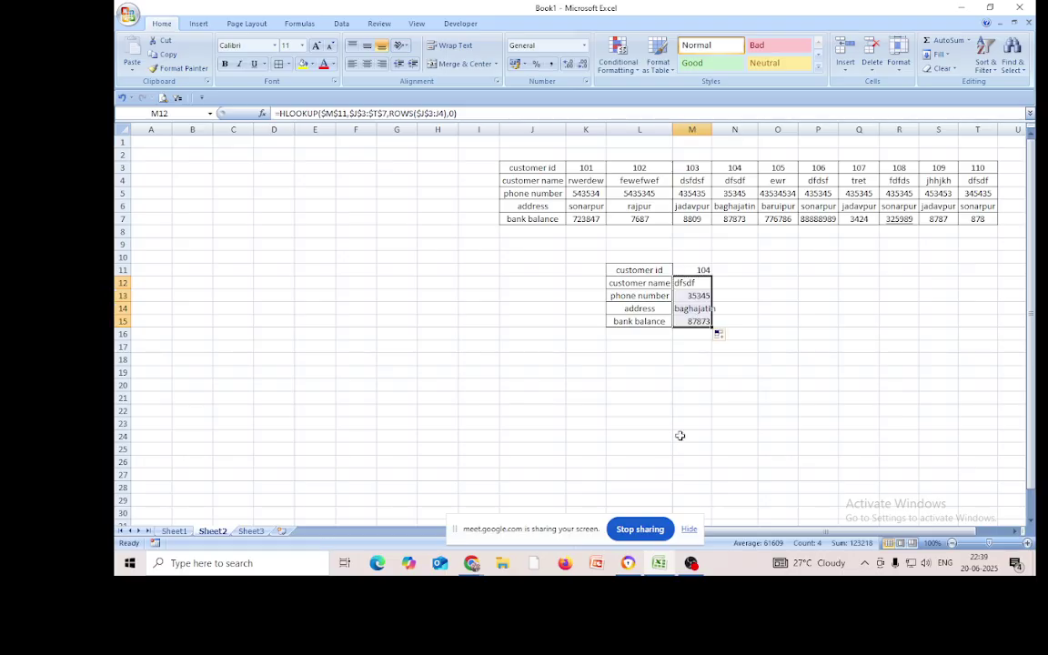
{"action": "left_click", "coordinate": [648, 435]}
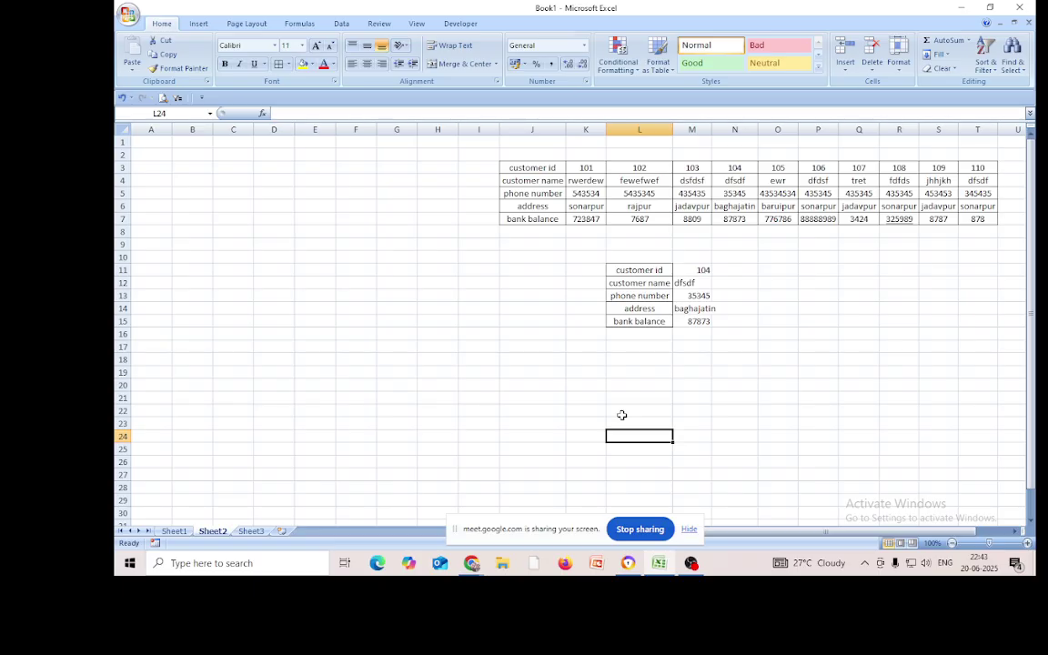
Add headings 'first name' in F15 and 'last name' in G15, widening column F
{"action": "left_click", "coordinate": [355, 320]}
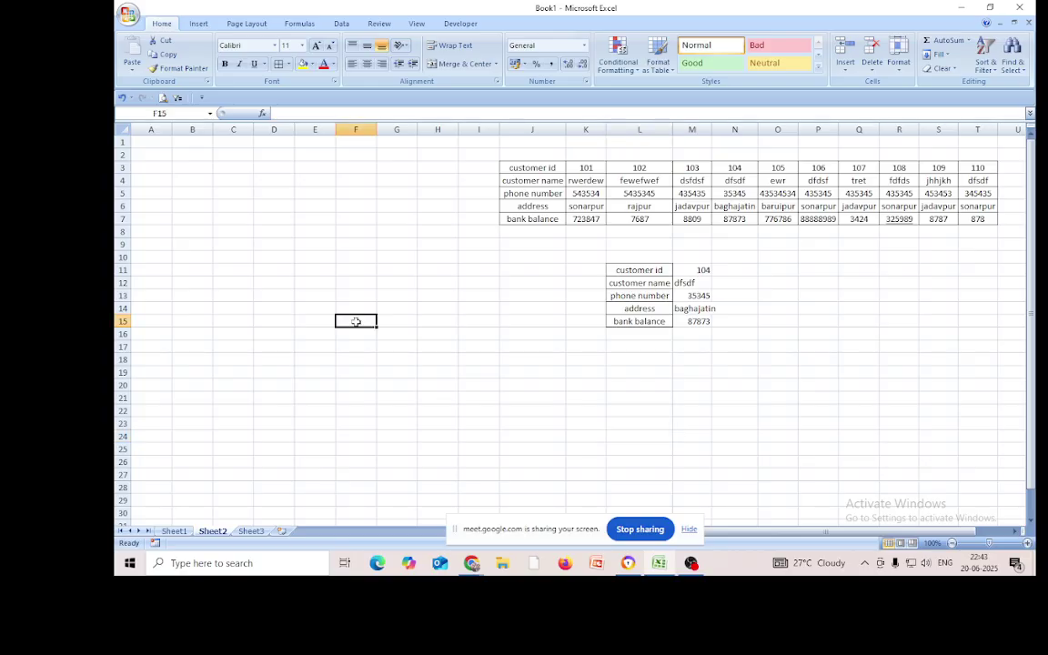
{"action": "type", "text": "fi"}
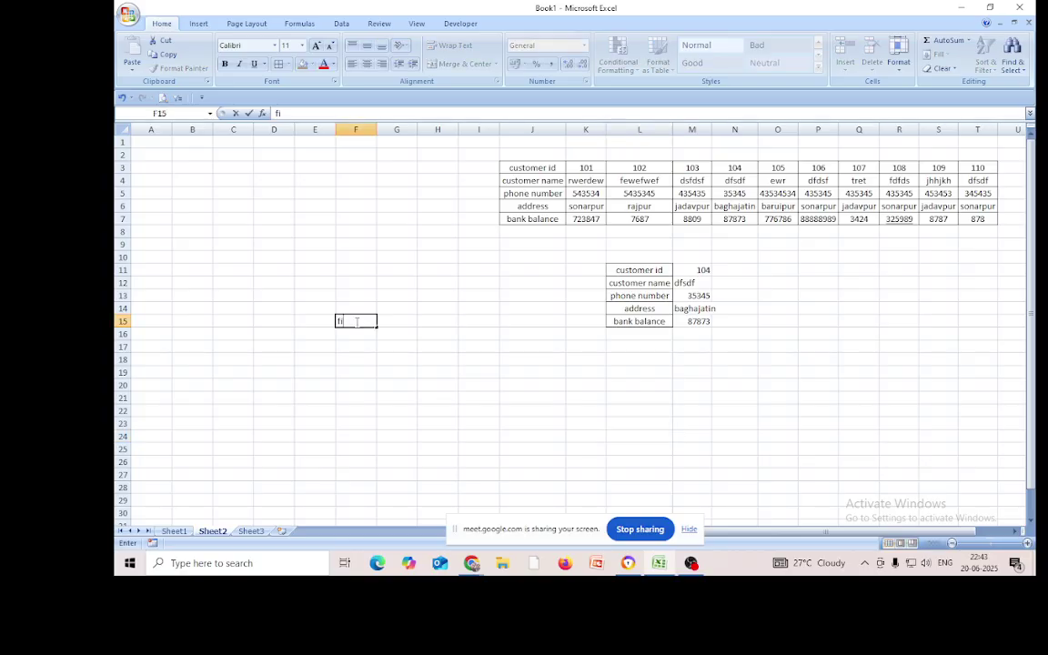
{"action": "type", "text": "rst name"}
{"action": "left_click", "coordinate": [379, 130]}
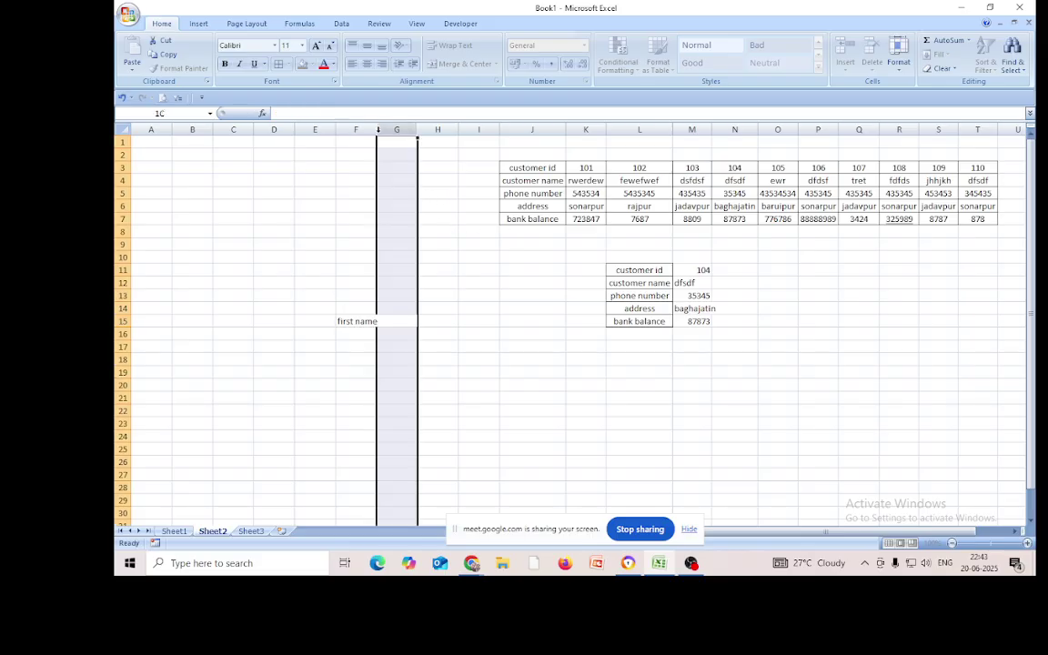
{"action": "left_click", "coordinate": [407, 205]}
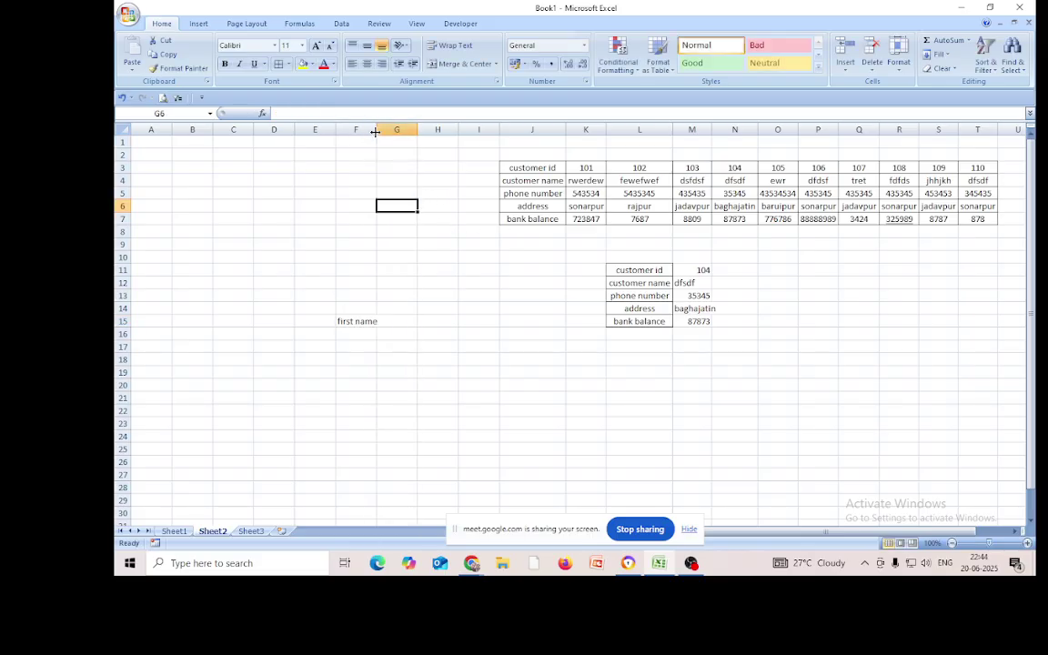
{"action": "left_click_drag", "start_coordinate": [374, 132], "coordinate": [379, 132]}
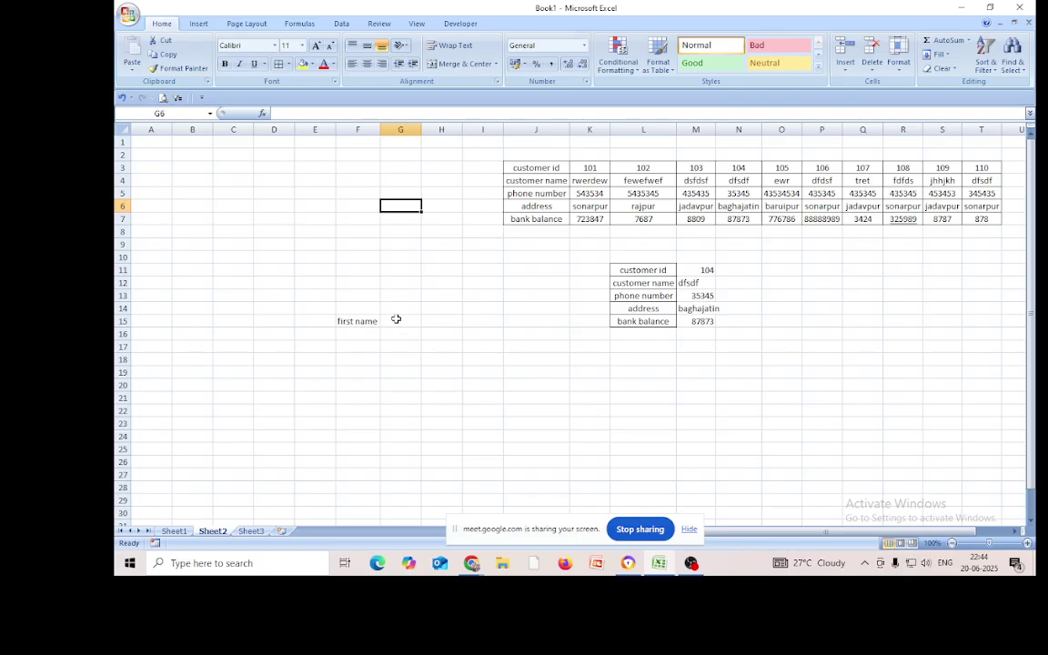
{"action": "type", "text": "last"}
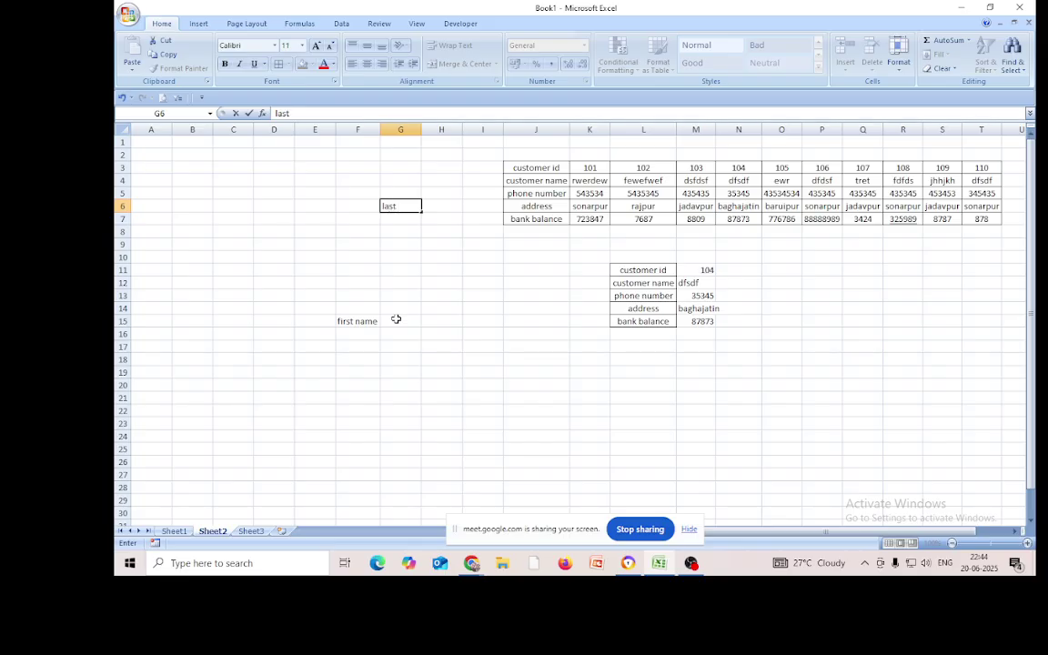
{"action": "key", "text": "BackSpace"}
{"action": "key", "text": "BackSpace"}
{"action": "key", "text": "BackSpace"}
{"action": "key", "text": "BackSpace"}
{"action": "left_click", "coordinate": [402, 320]}
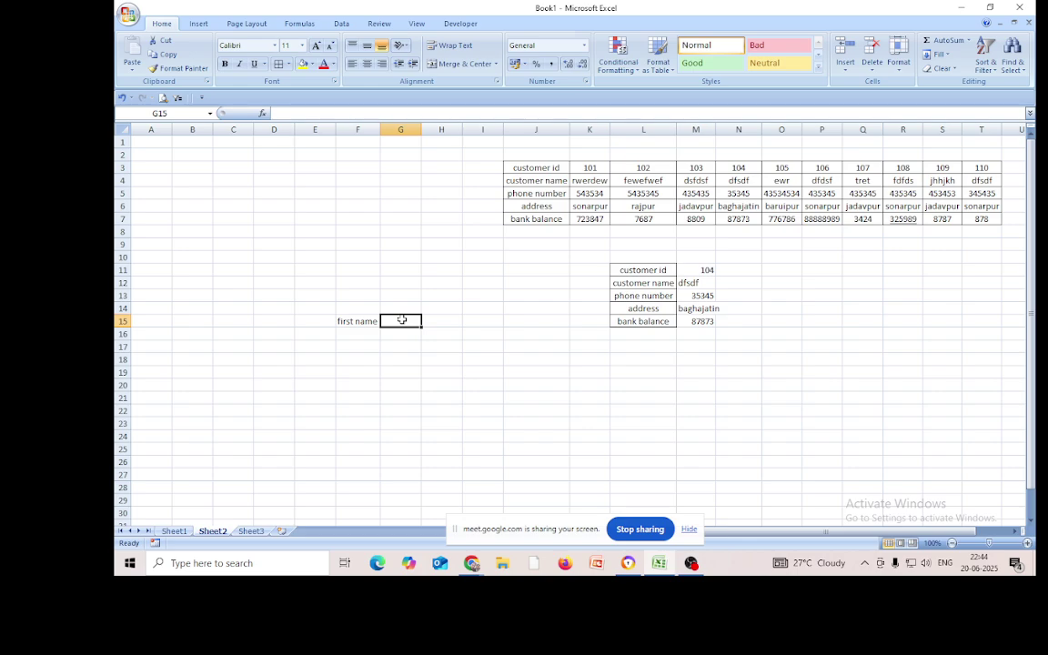
{"action": "type", "text": "last n"}
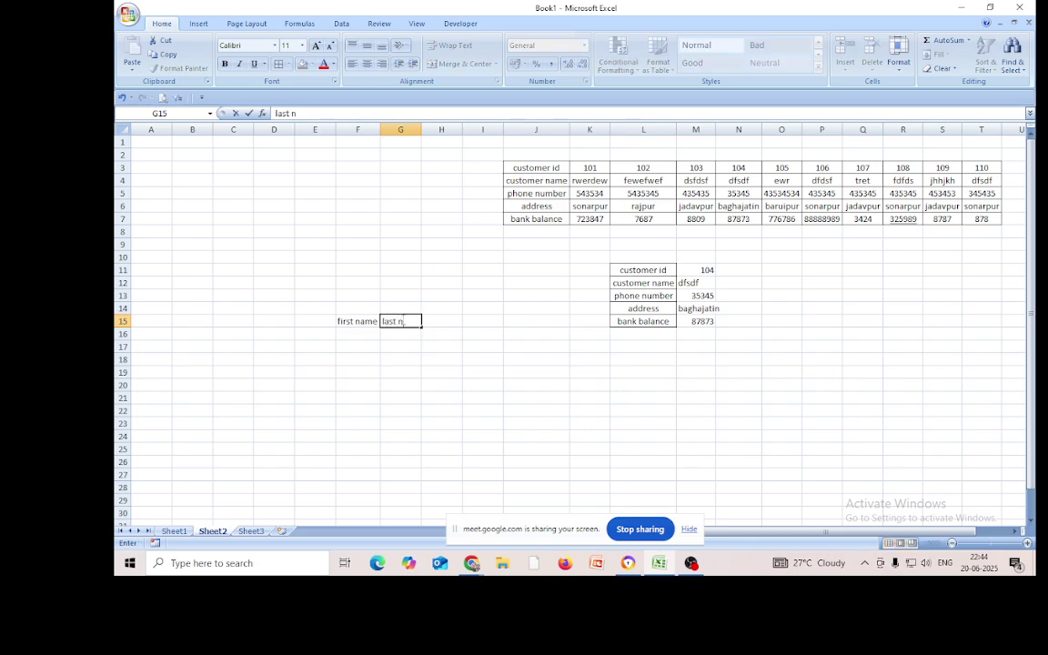
{"action": "type", "text": "ame"}
{"action": "left_click", "coordinate": [358, 334]}
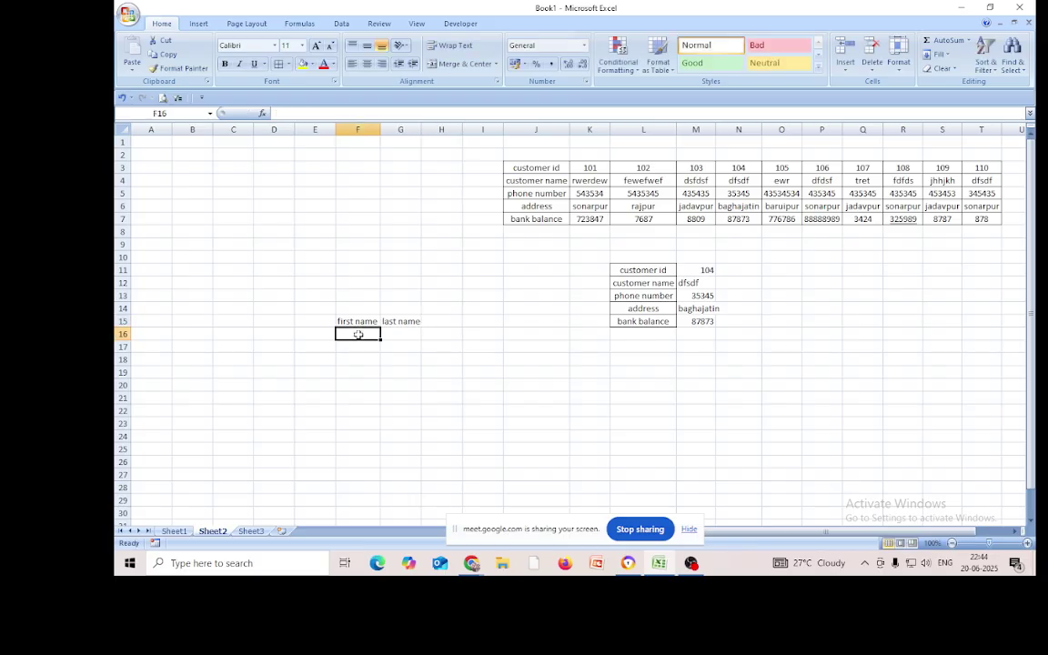
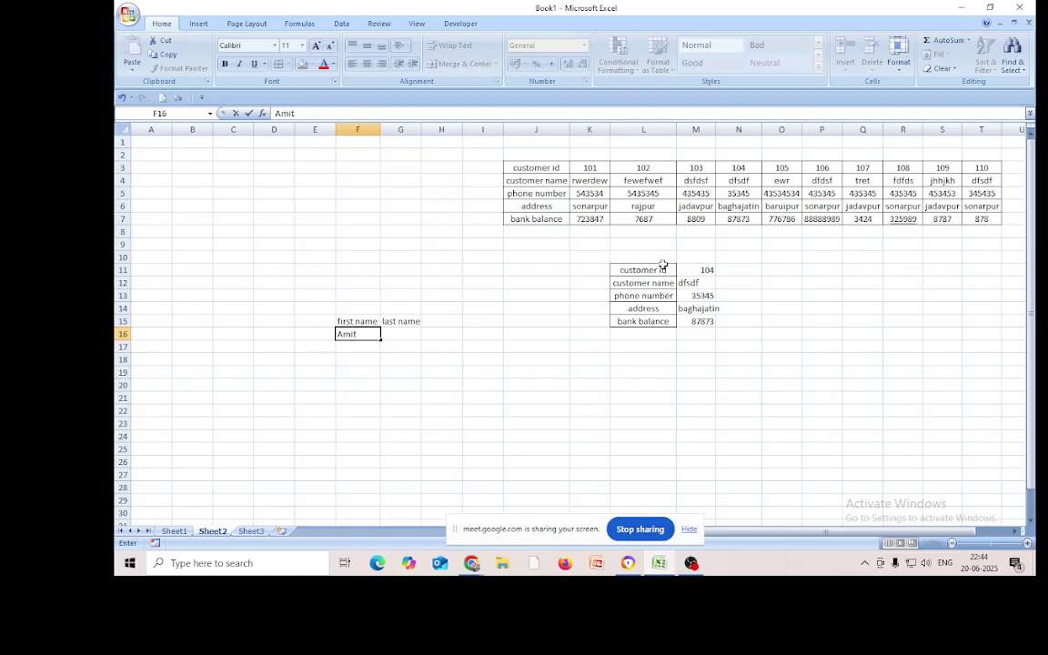
Enter two people's first and last names in F16:G17 and head H15 'full name'
{"action": "left_click", "coordinate": [412, 334]}
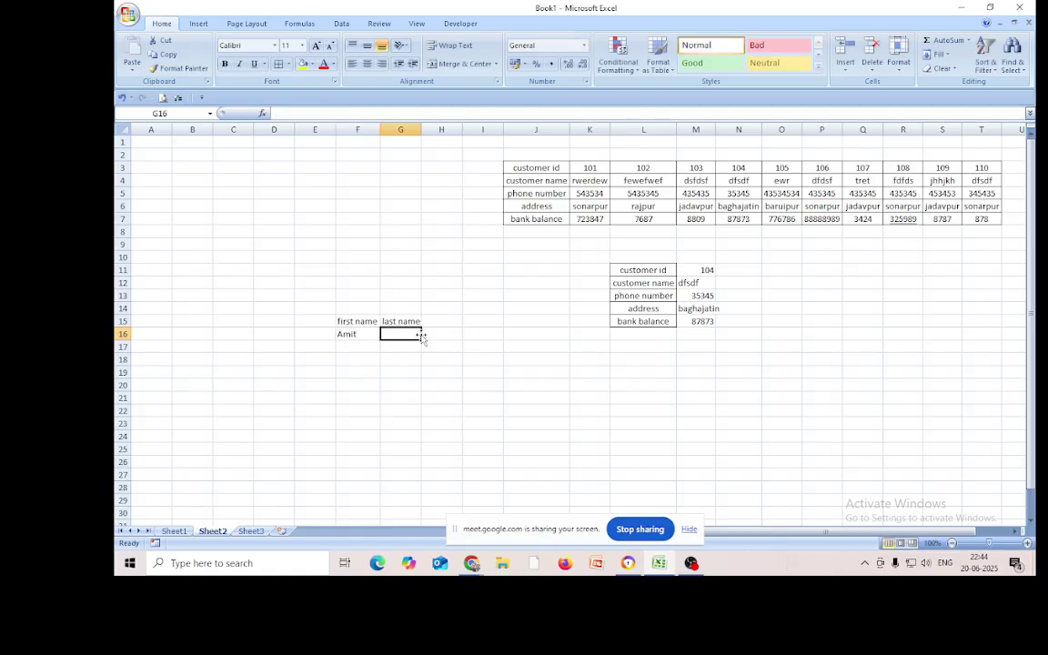
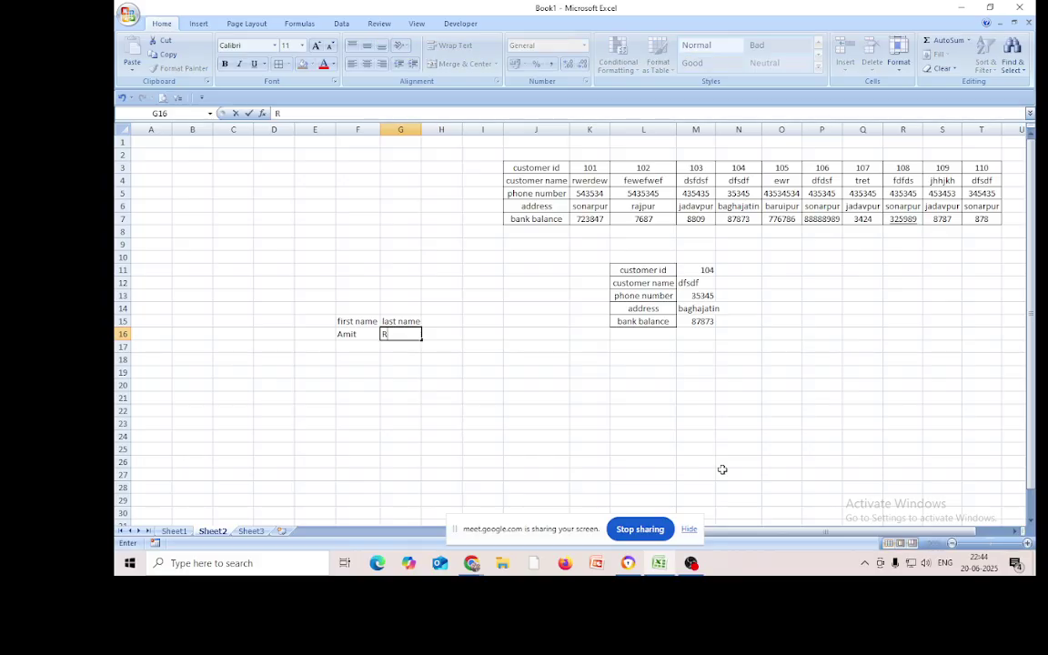
{"action": "left_click", "coordinate": [362, 347]}
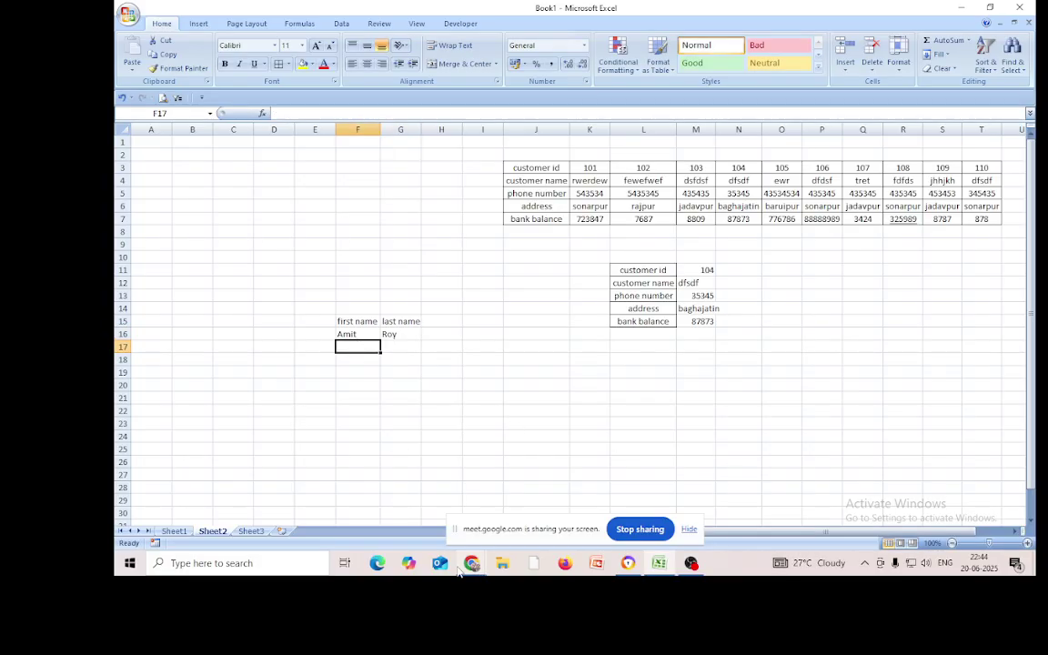
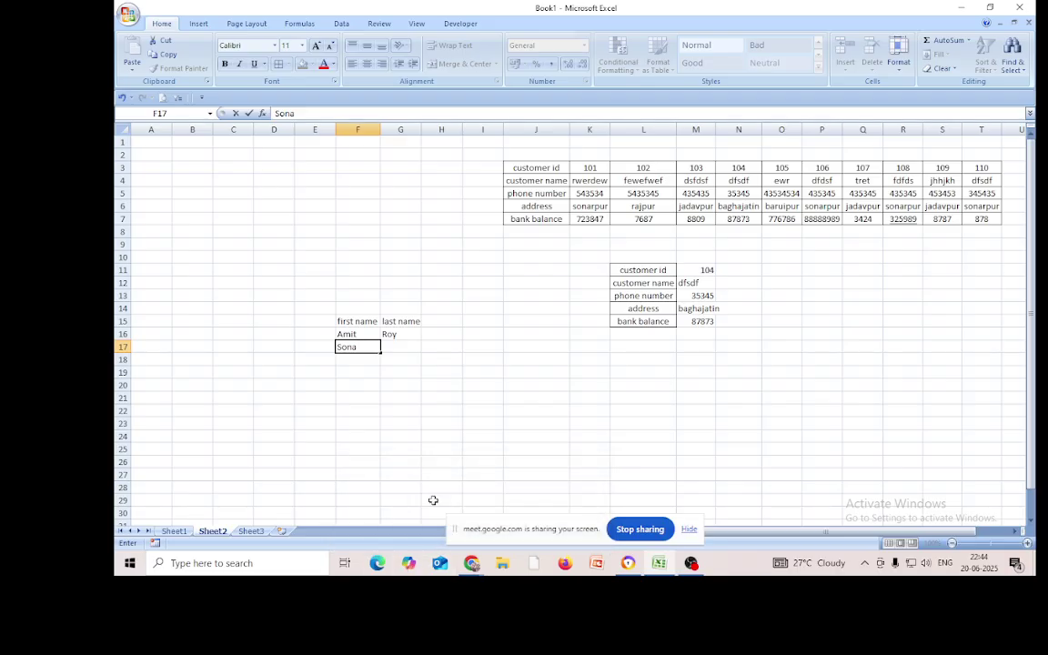
{"action": "left_click", "coordinate": [391, 347]}
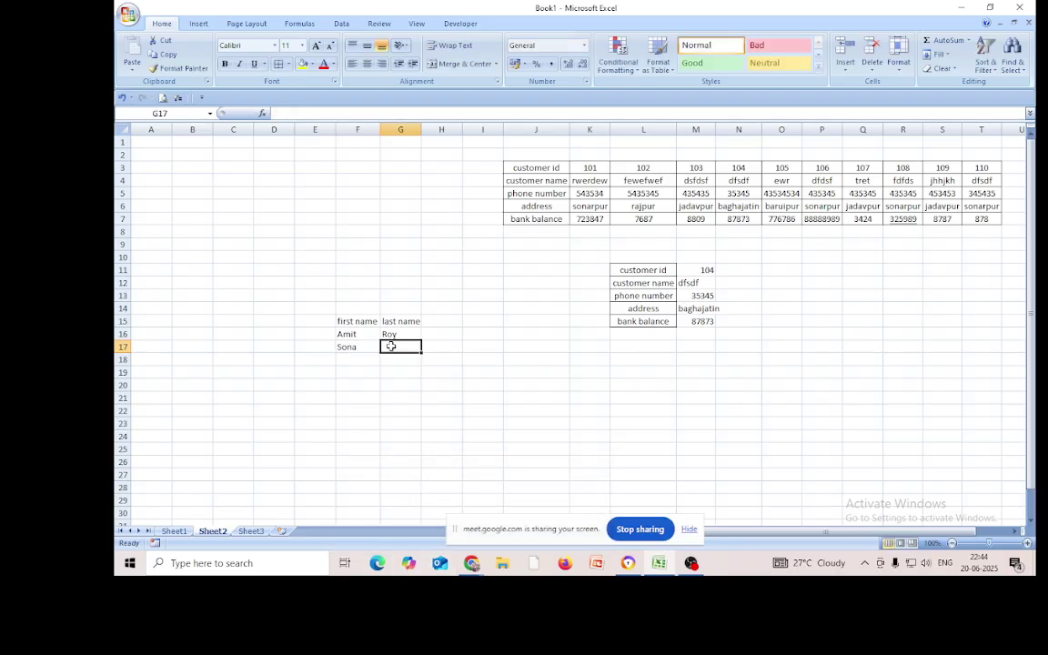
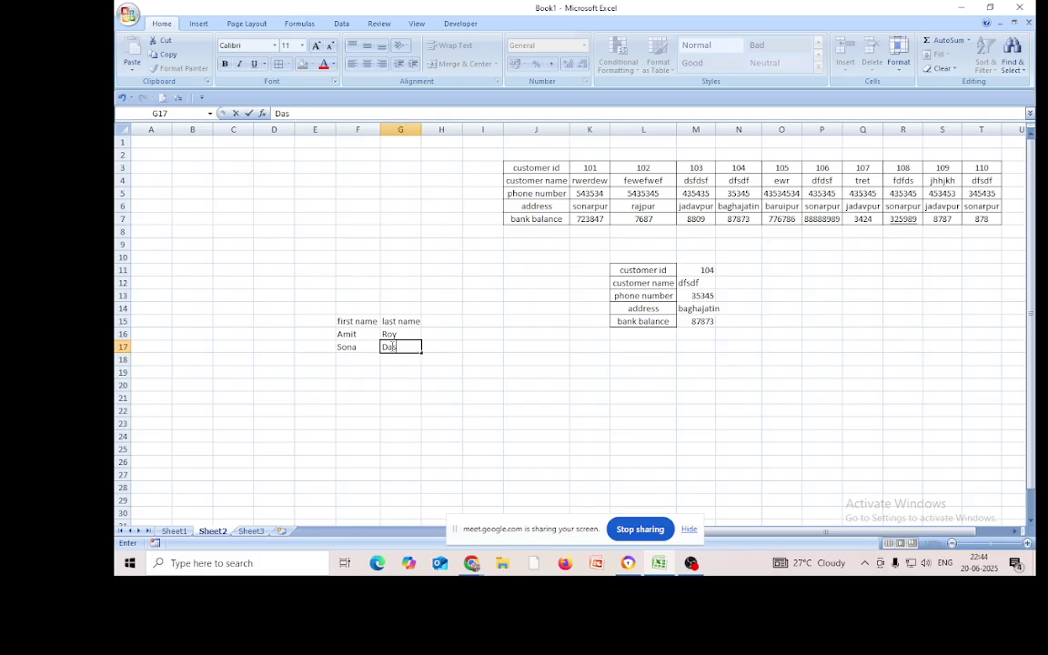
{"action": "left_click", "coordinate": [453, 320]}
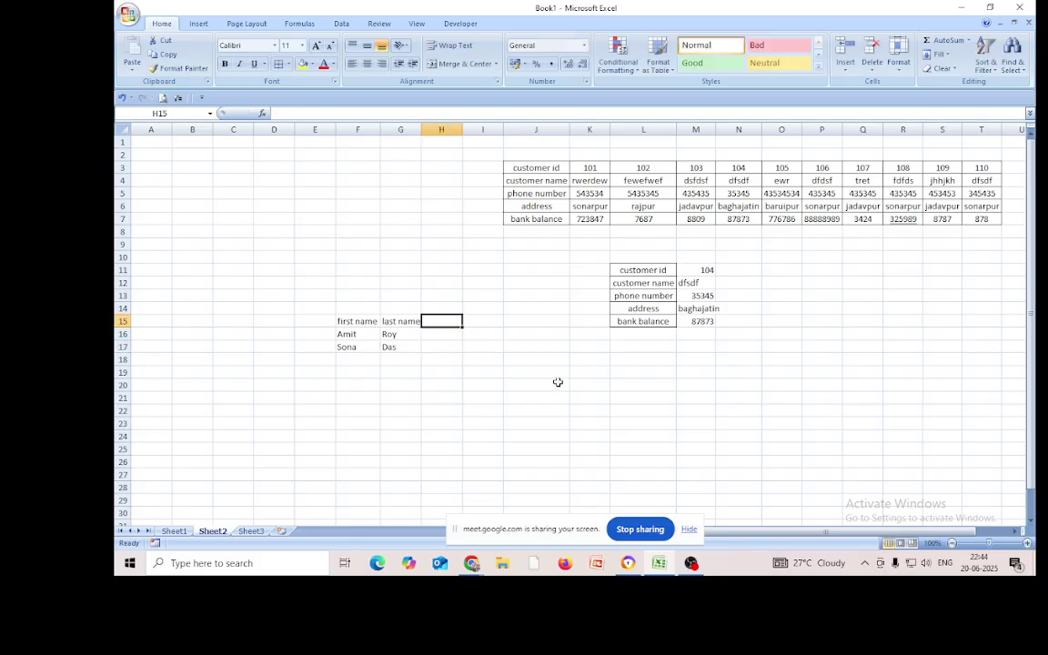
{"action": "type", "text": "fu"}
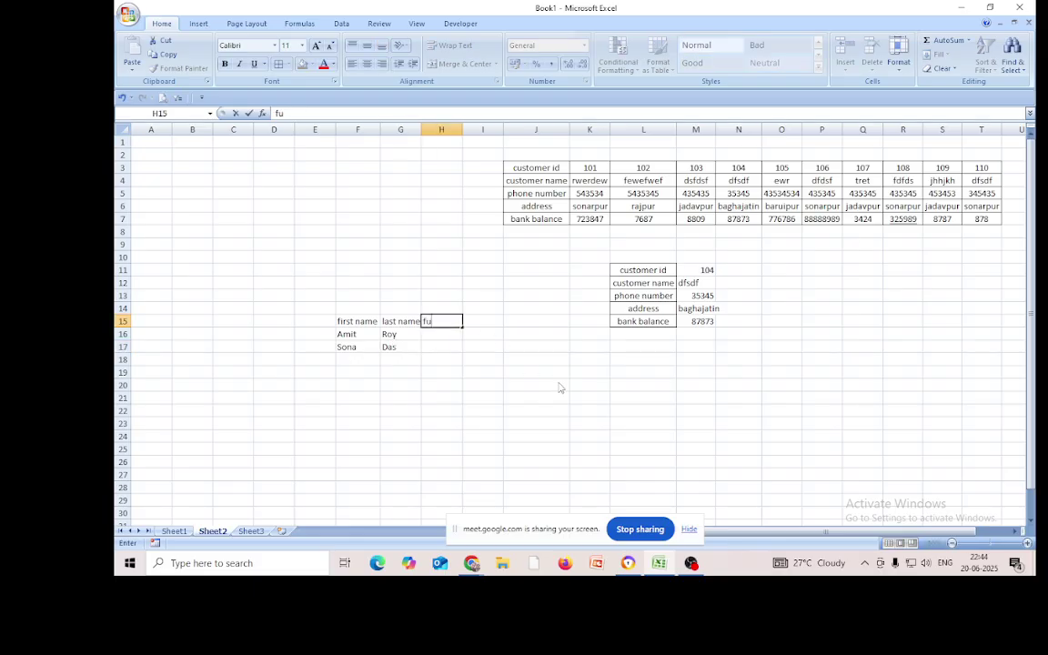
{"action": "type", "text": "ll name"}
{"action": "left_click", "coordinate": [445, 336]}
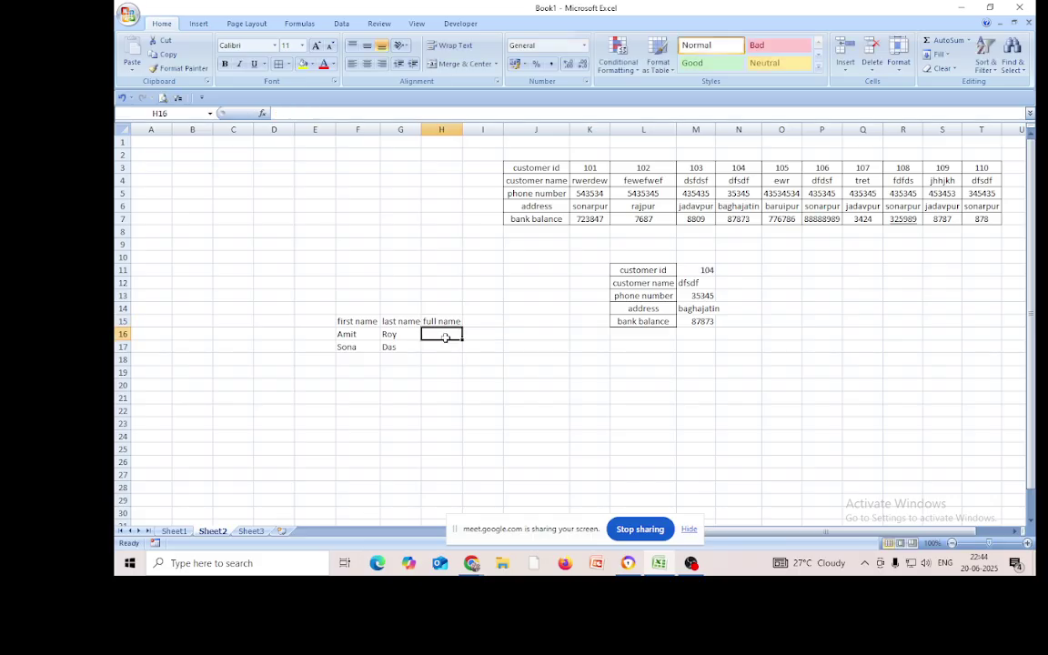
Enter =CONCATENATE(F16,G16) in H16 to join the first row's names
{"action": "type", "text": "=c"}
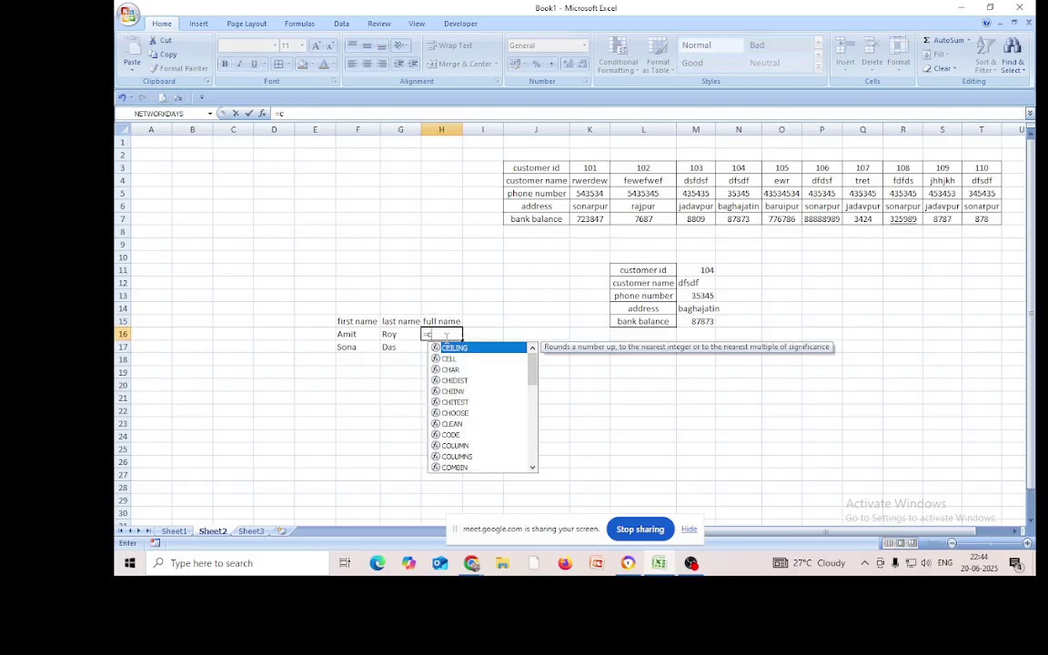
{"action": "type", "text": "on"}
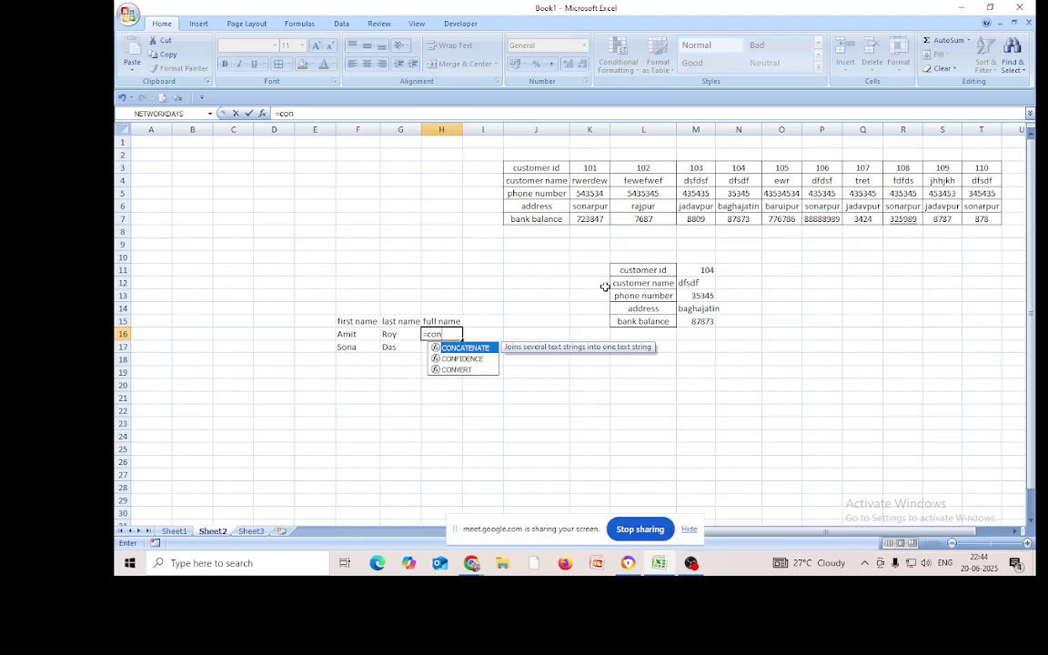
{"action": "key", "text": "Tab"}
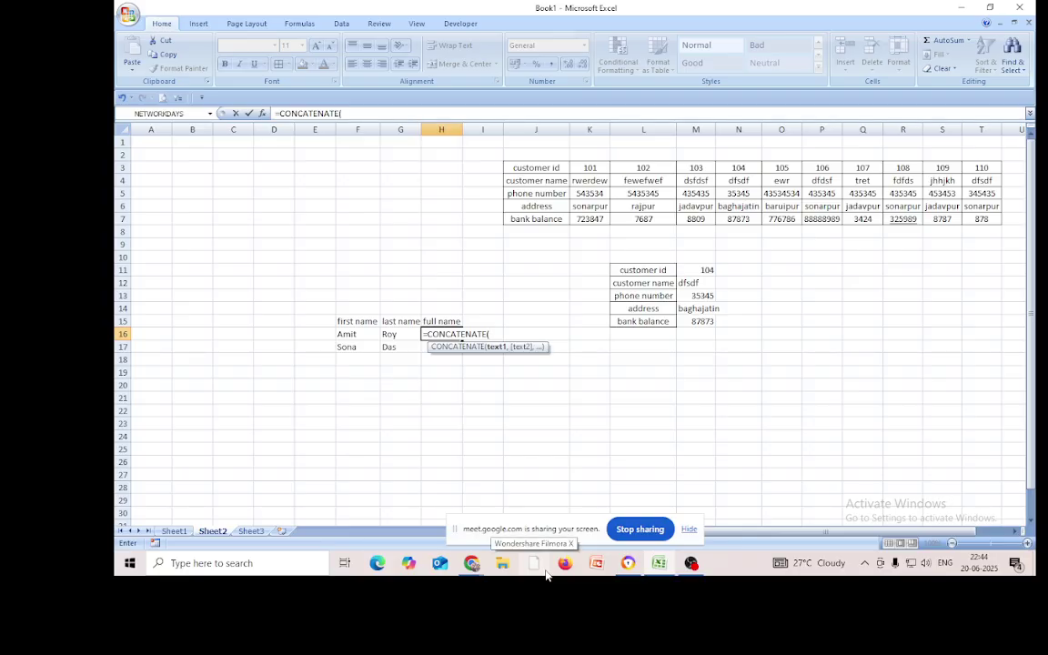
{"action": "left_click", "coordinate": [352, 334]}
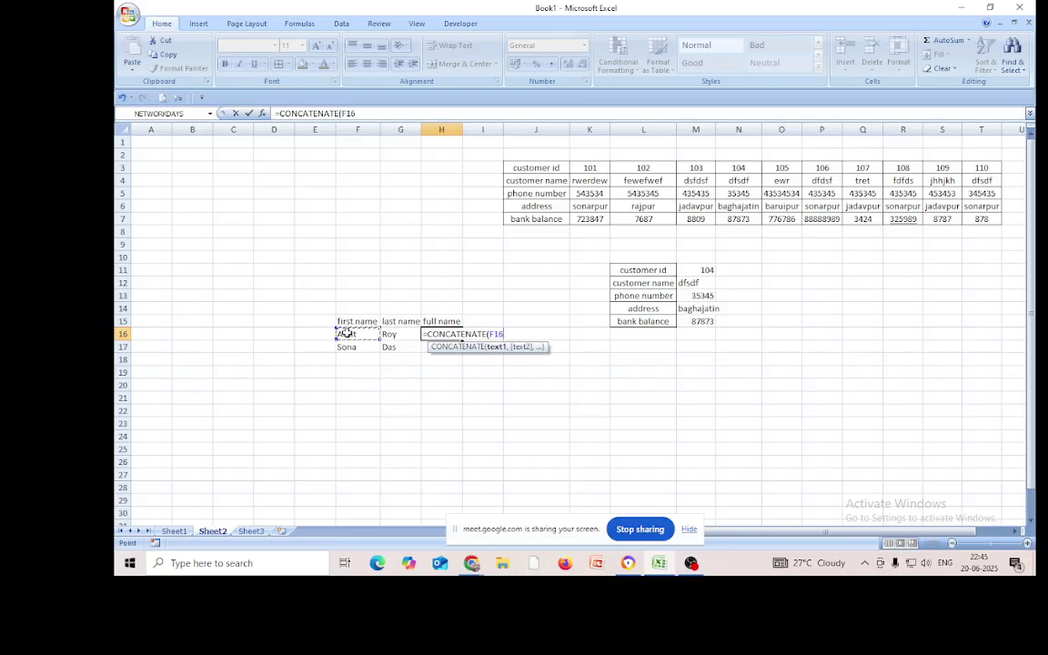
{"action": "type", "text": ","}
{"action": "left_click", "coordinate": [393, 335]}
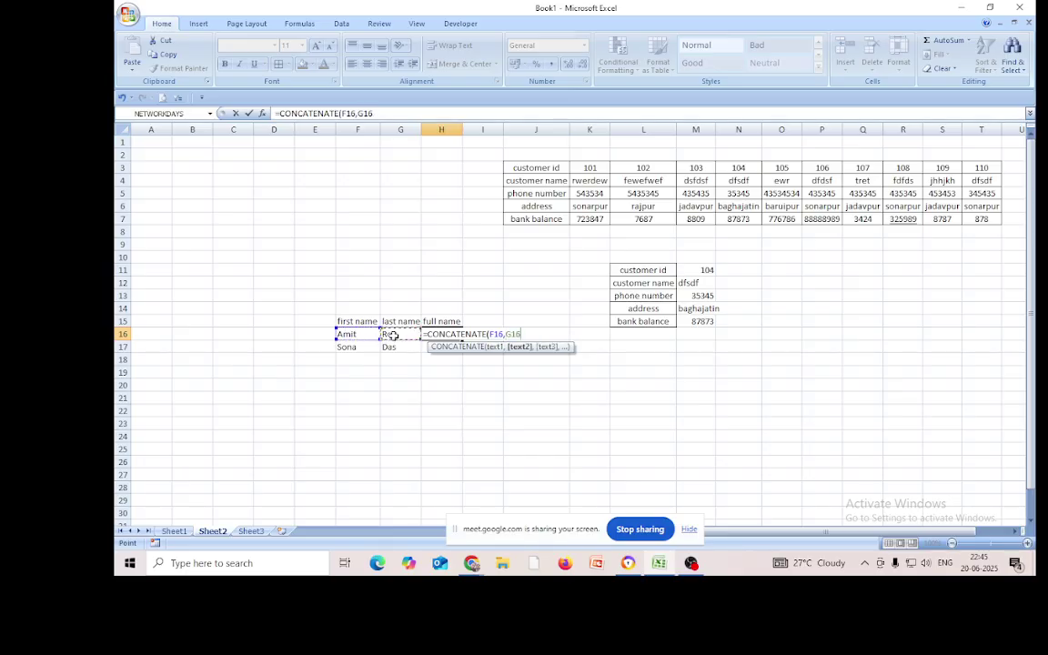
{"action": "type", "text": ")"}
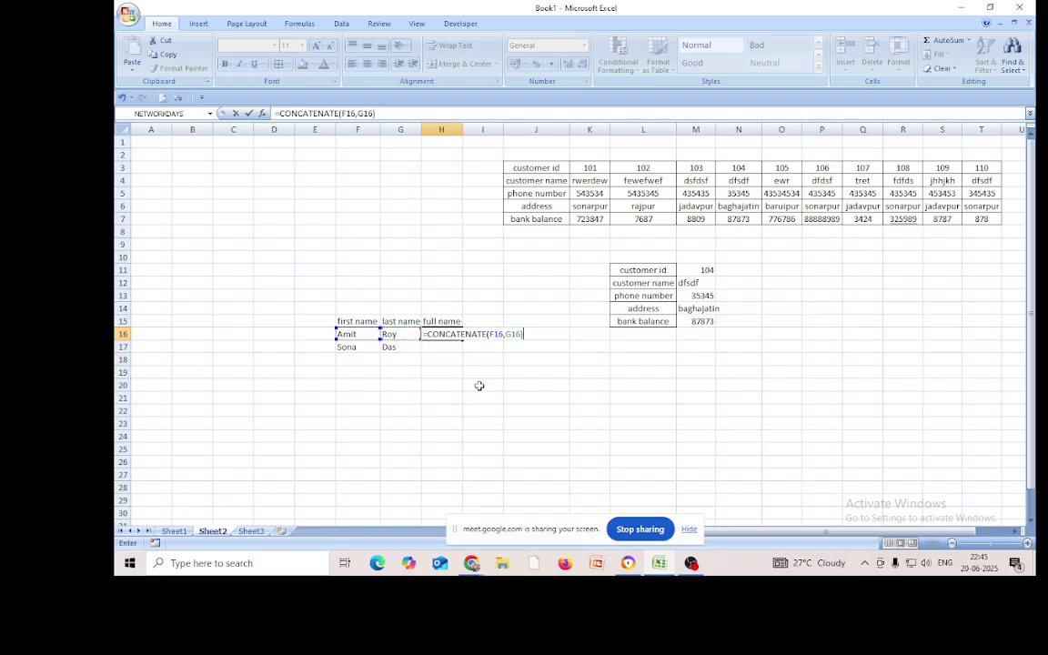
{"action": "key", "text": "Return"}
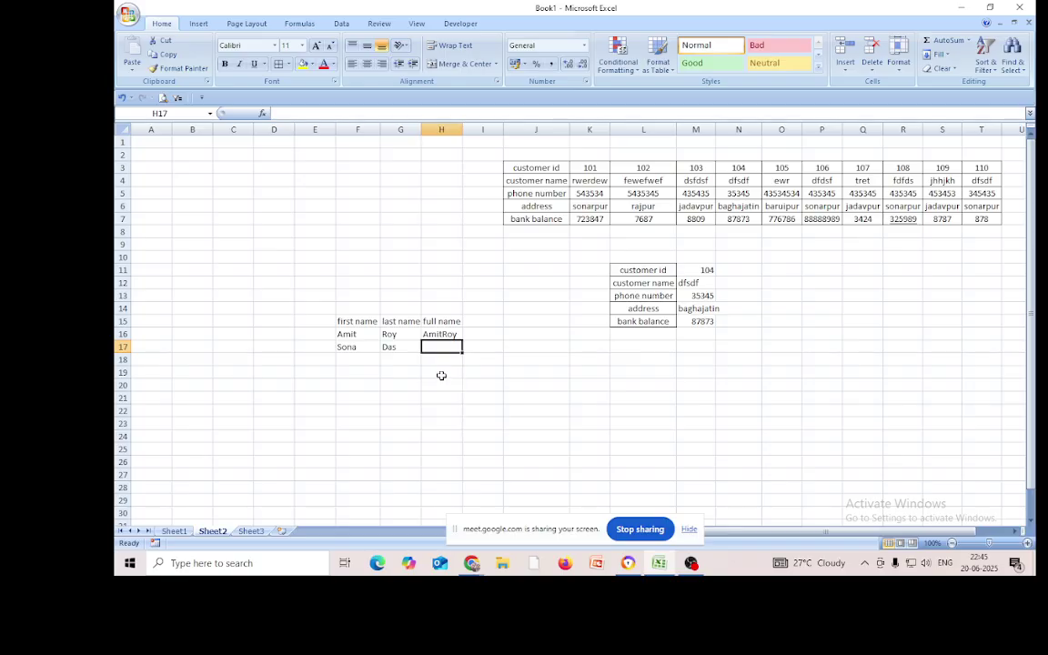
{"action": "left_click", "coordinate": [441, 335]}
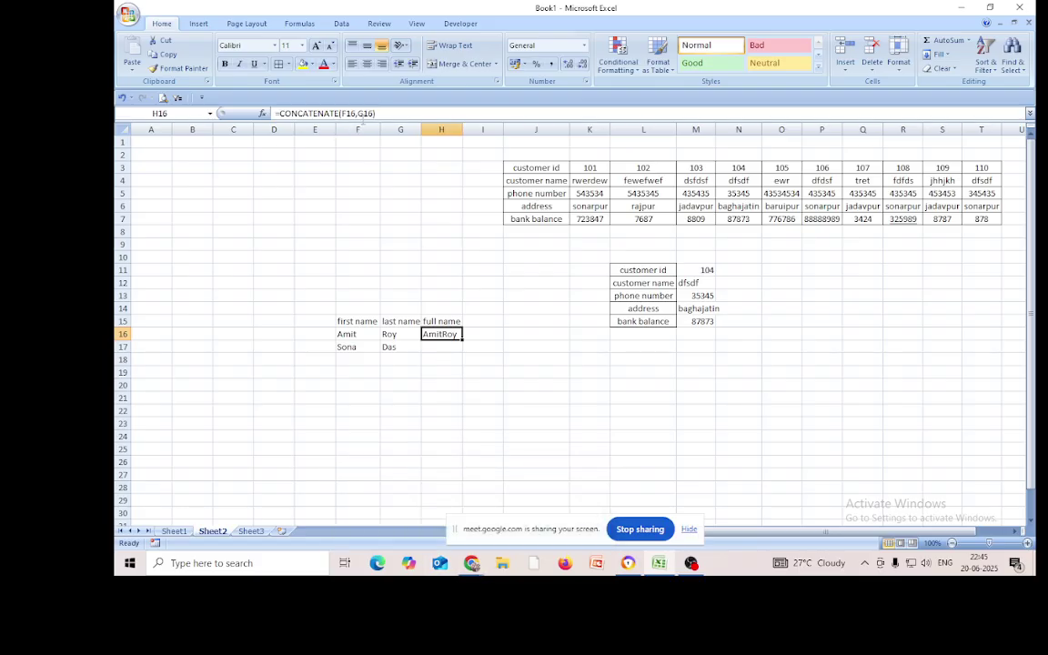
Change H16's formula to =CONCATENATE(F16," ",G16) so the first and last names are separated by a space
{"action": "left_click", "coordinate": [359, 114]}
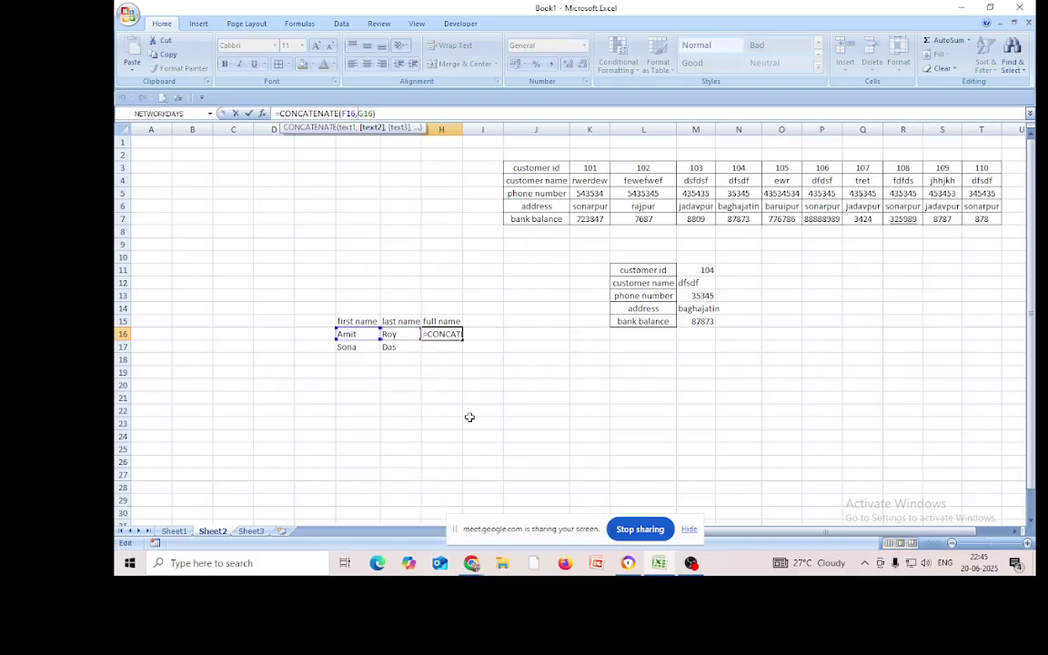
{"action": "type", "text": "\" "}
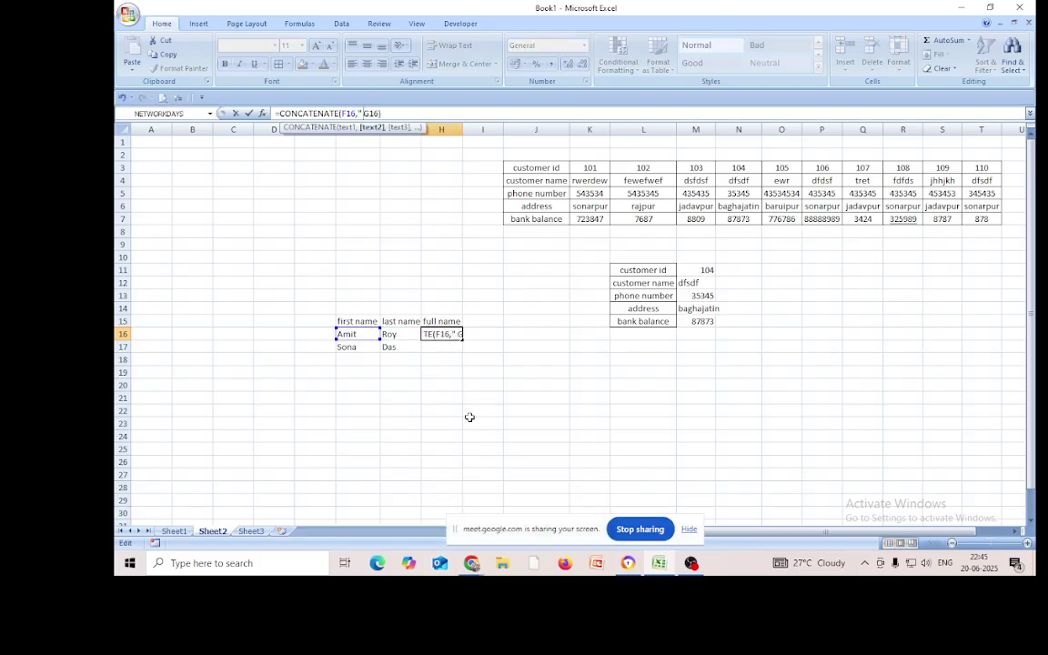
{"action": "type", "text": "\""}
{"action": "type", "text": ","}
{"action": "key", "text": "BackSpace"}
{"action": "type", "text": ","}
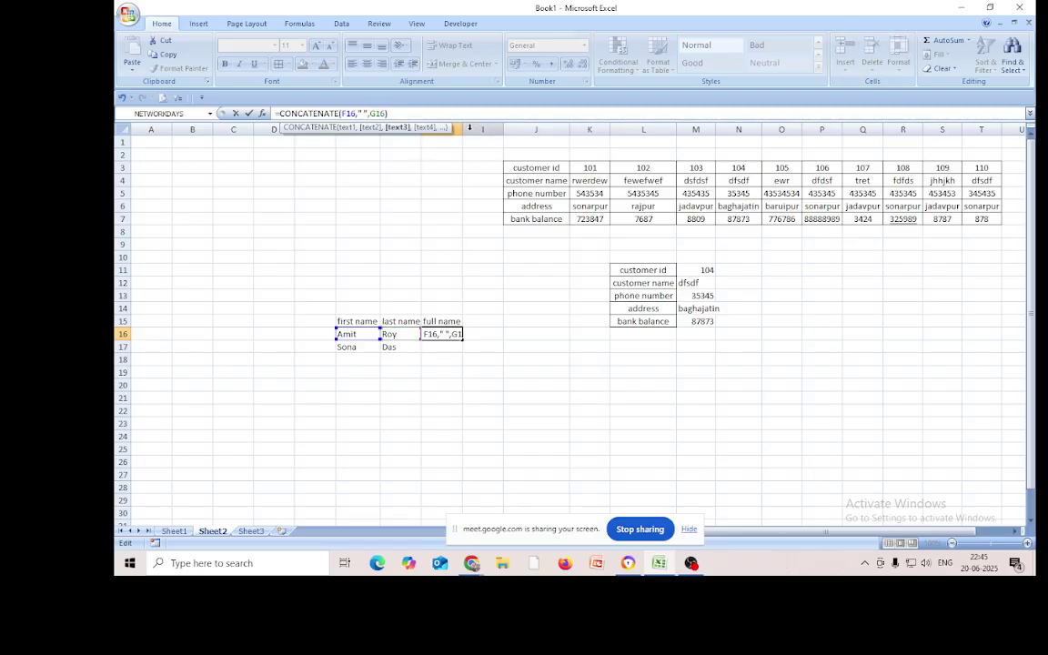
{"action": "left_click", "coordinate": [404, 113]}
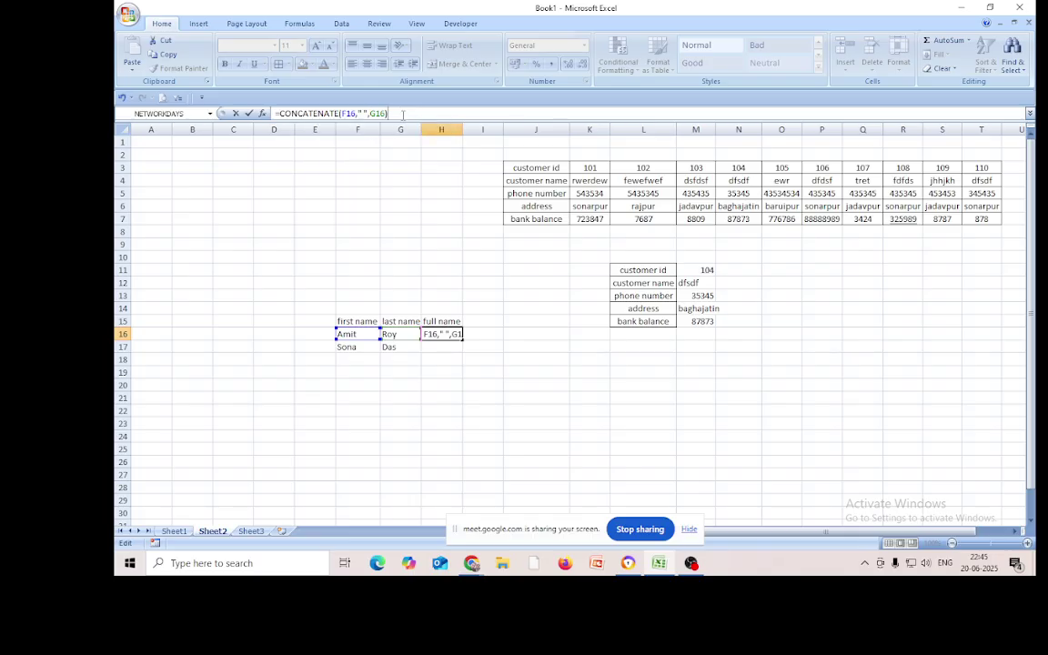
{"action": "key", "text": "Return"}
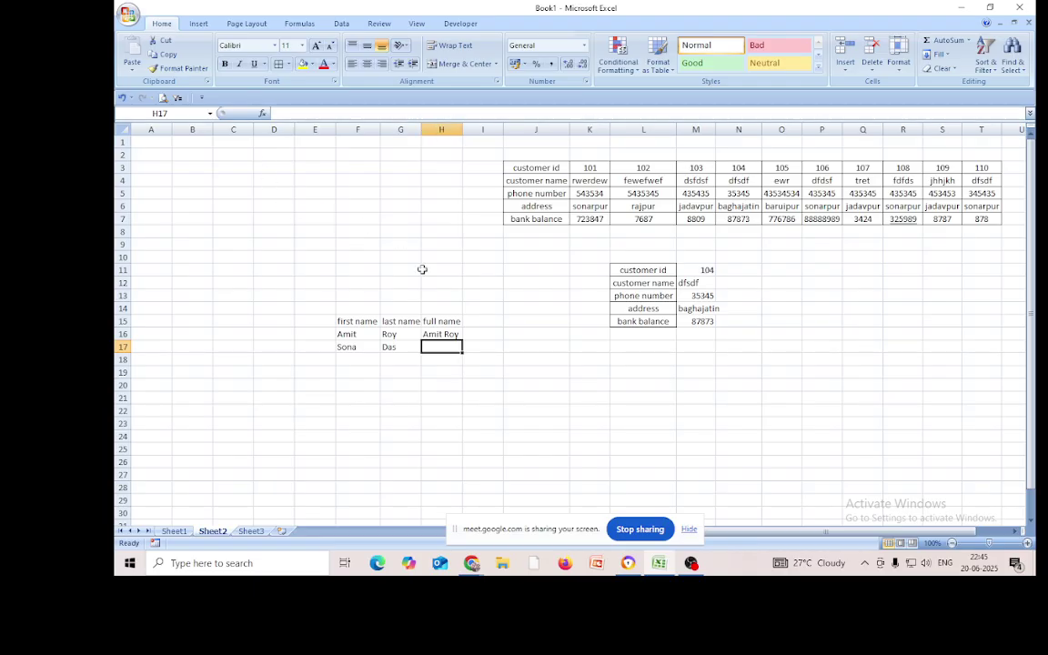
{"action": "left_click", "coordinate": [452, 334]}
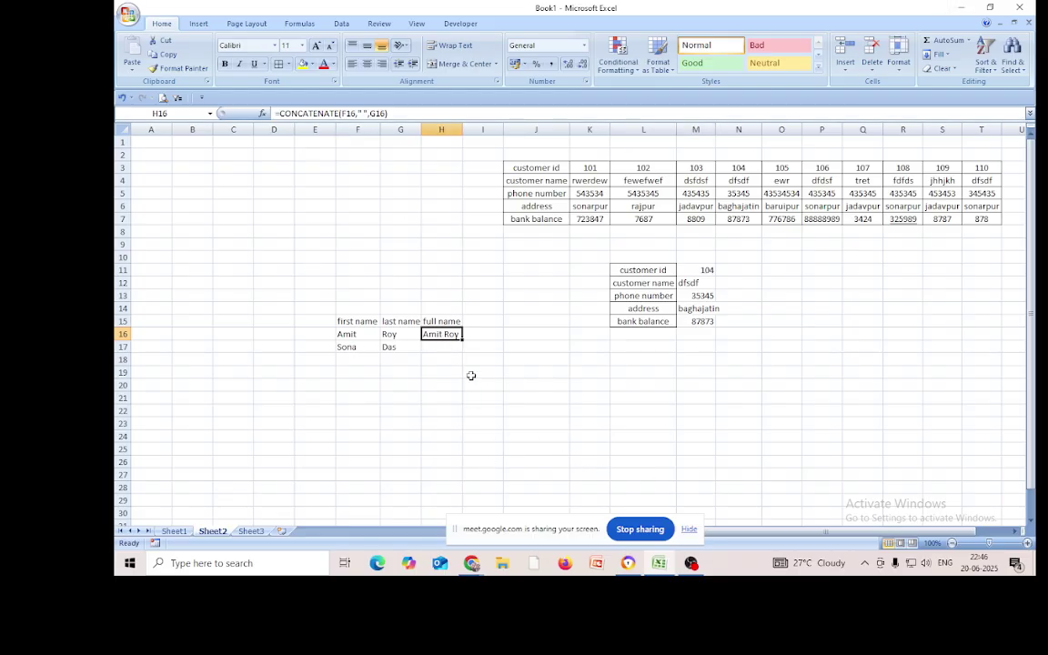
Fill the H16 full name formula down into H17, then reselect H16 to review it
{"action": "left_click_drag", "start_coordinate": [464, 339], "coordinate": [465, 351]}
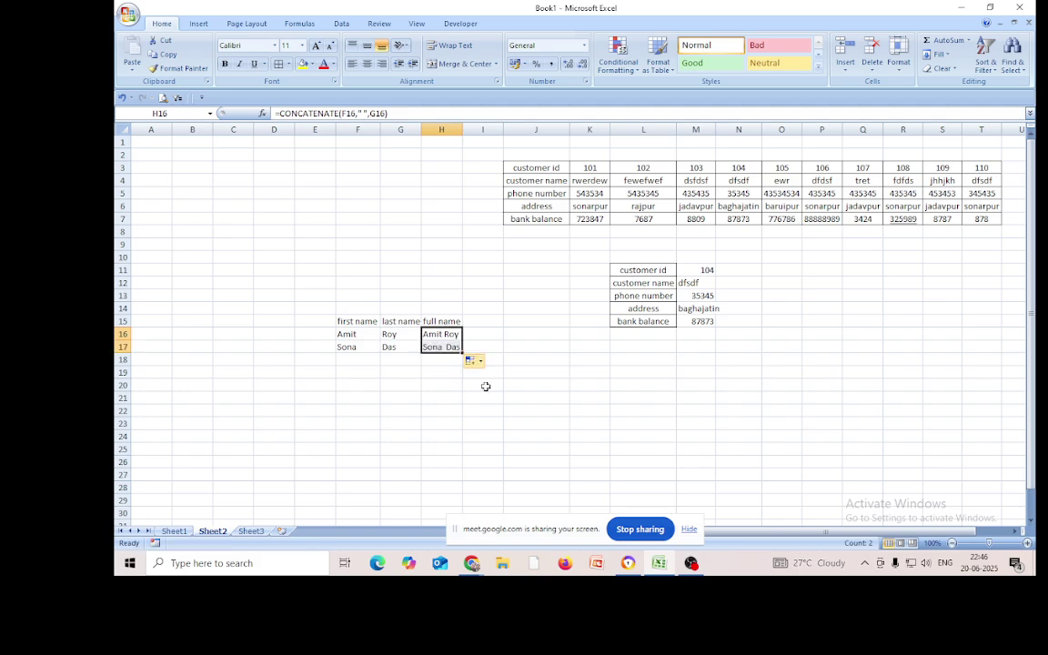
{"action": "left_click", "coordinate": [576, 458]}
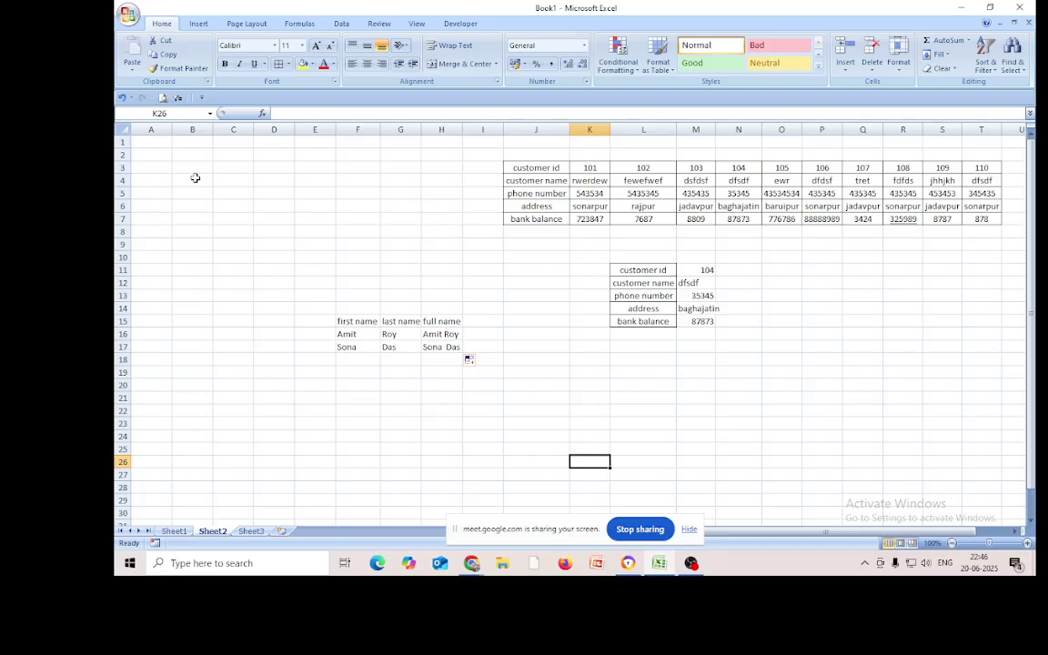
{"action": "left_click", "coordinate": [437, 334]}
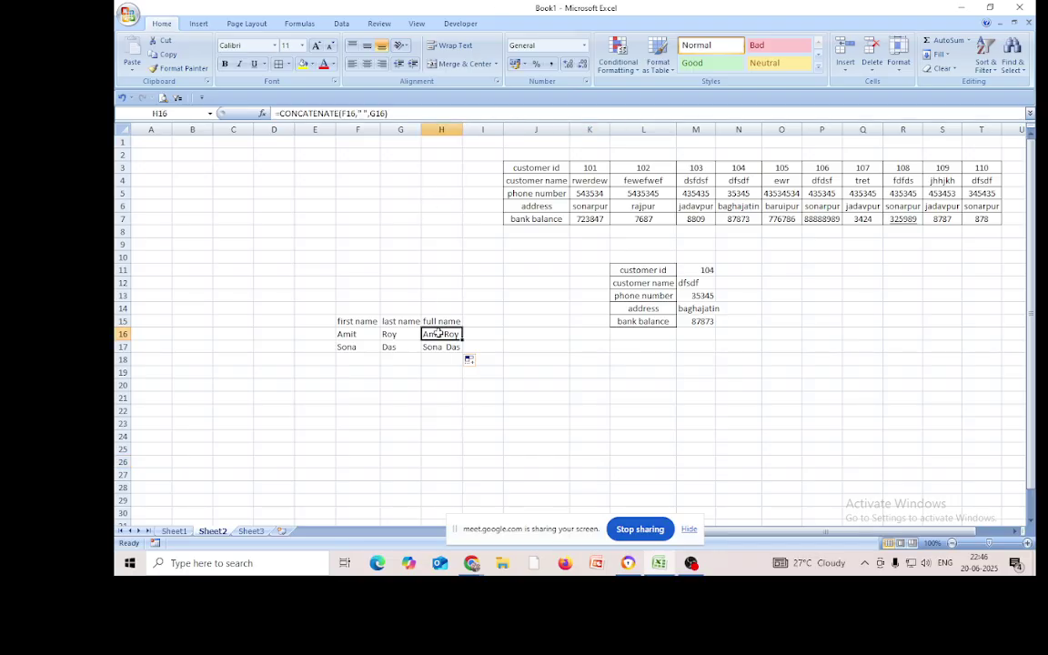